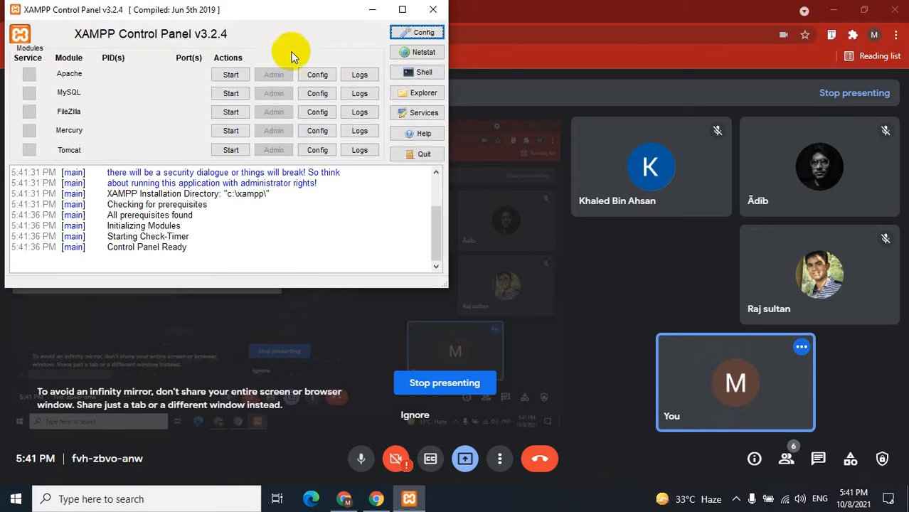
# Start Apache and MySQL in the XAMPP Control Panel and open the c:\xampp folder in Explorer.
pyautogui.moveTo(258, 15); pyautogui.dragTo(318, 58)
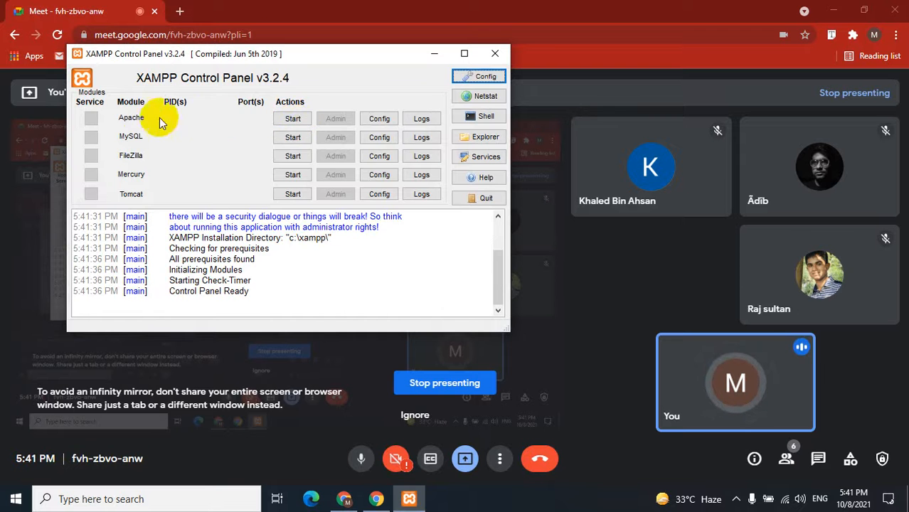
pyautogui.click(292, 121)
pyautogui.click(294, 138)
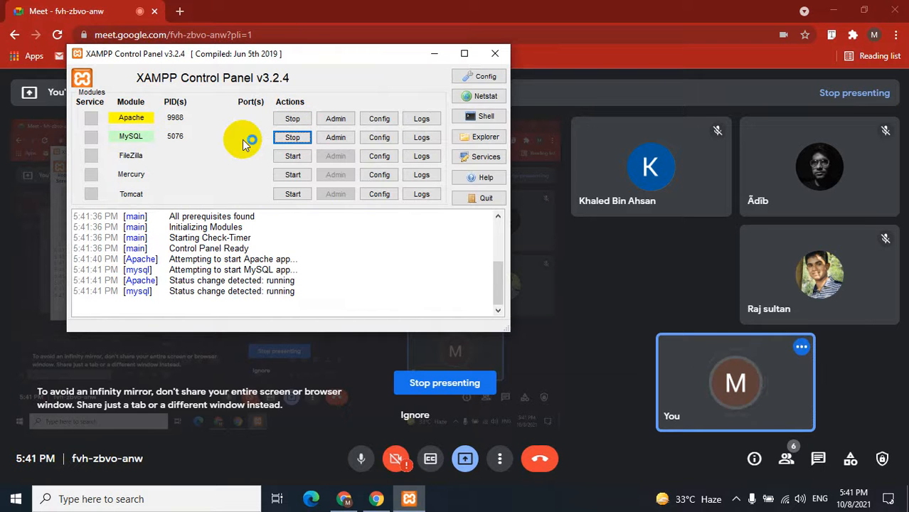
pyautogui.click(481, 142)
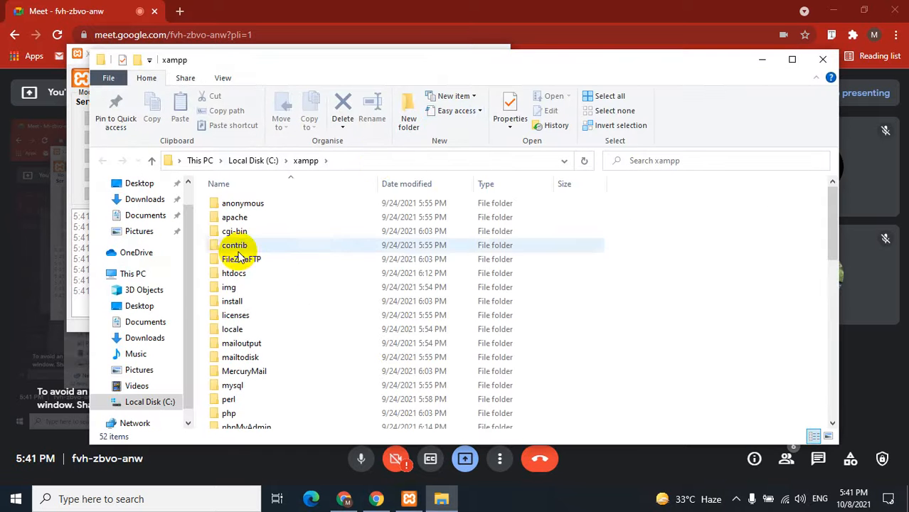
# Browse into c:\xampp\htdocs, confirm the piw-207 folder is there, then close File Explorer.
pyautogui.click(268, 279)
pyautogui.doubleClick(271, 279)
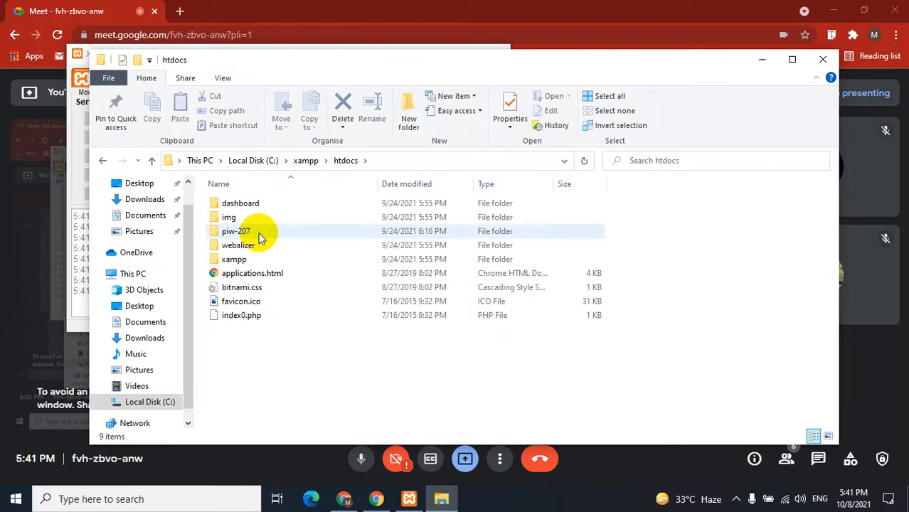
pyautogui.click(260, 238)
pyautogui.click(341, 377)
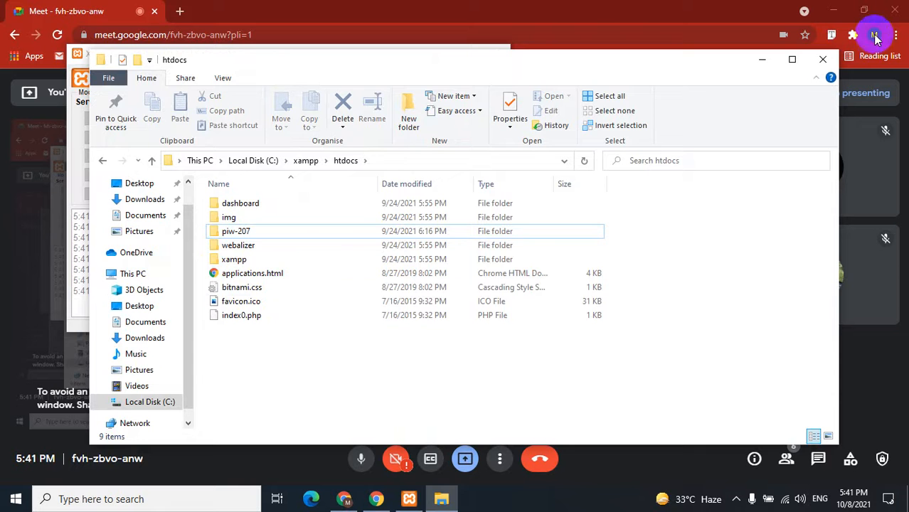
pyautogui.click(822, 59)
# Load localhost in a new Chrome tab to show the Index of / listing.
pyautogui.click(399, 421)
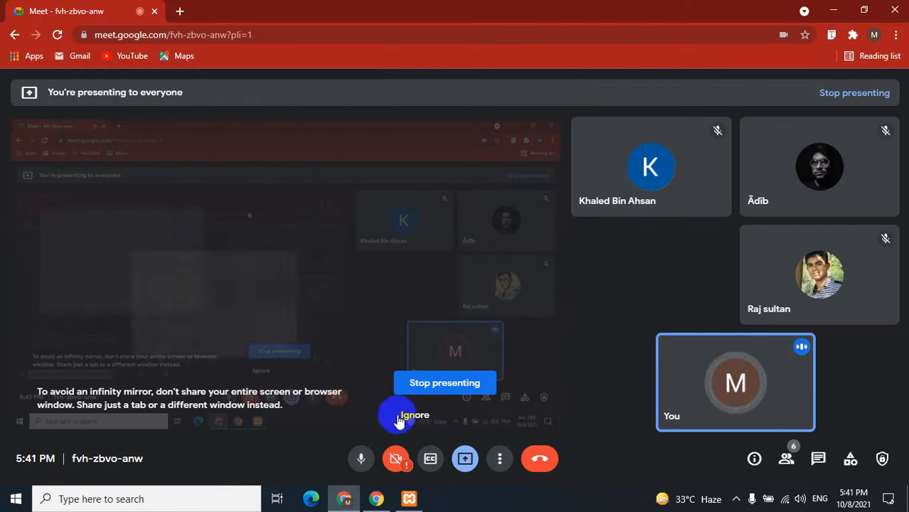
pyautogui.click(180, 10)
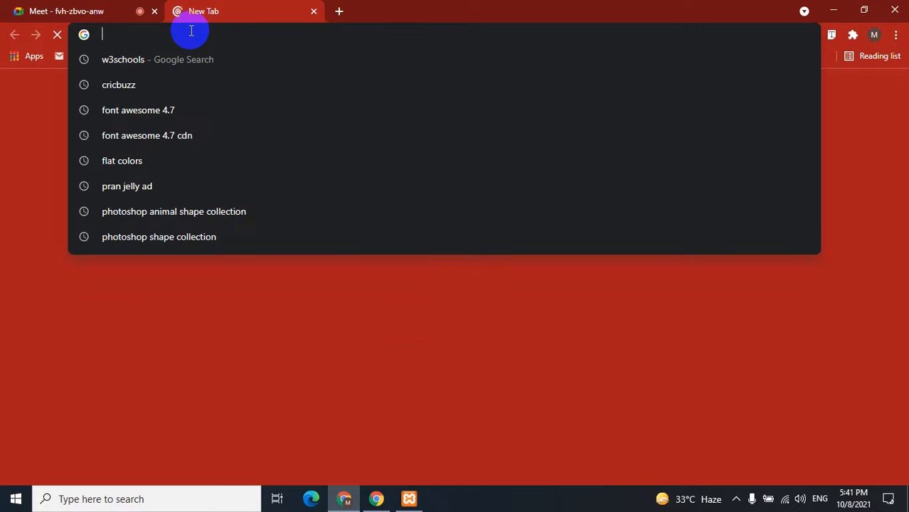
pyautogui.write('localh')
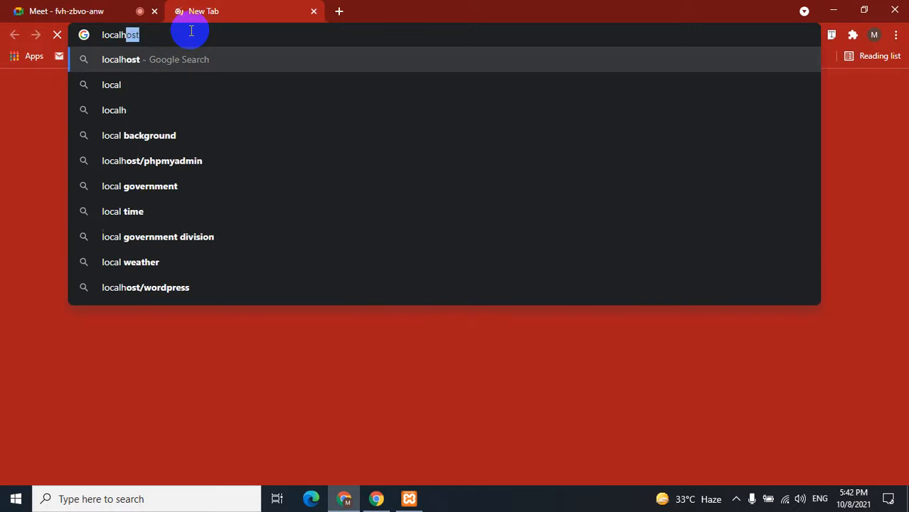
pyautogui.write('ost')
pyautogui.press('Return')
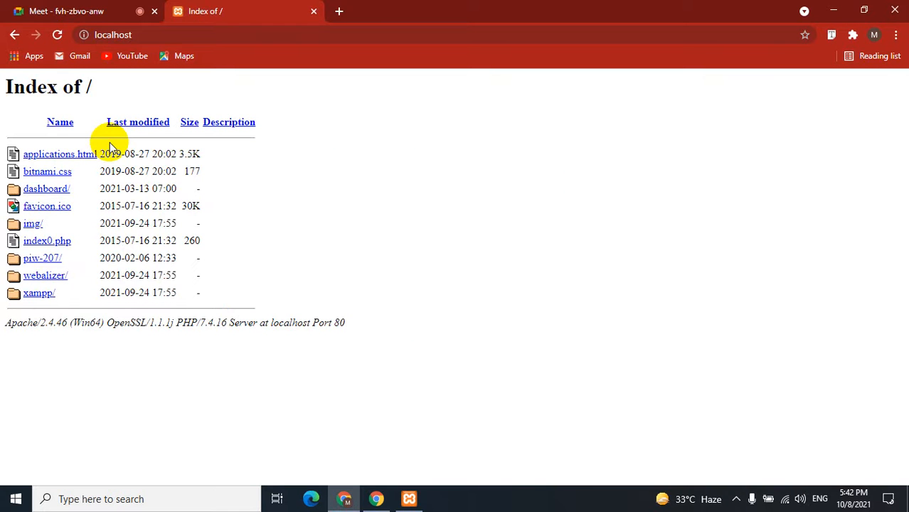
# Follow the piw-207/ link to load the Outdoor Adventure WordPress home page.
pyautogui.click(42, 260)
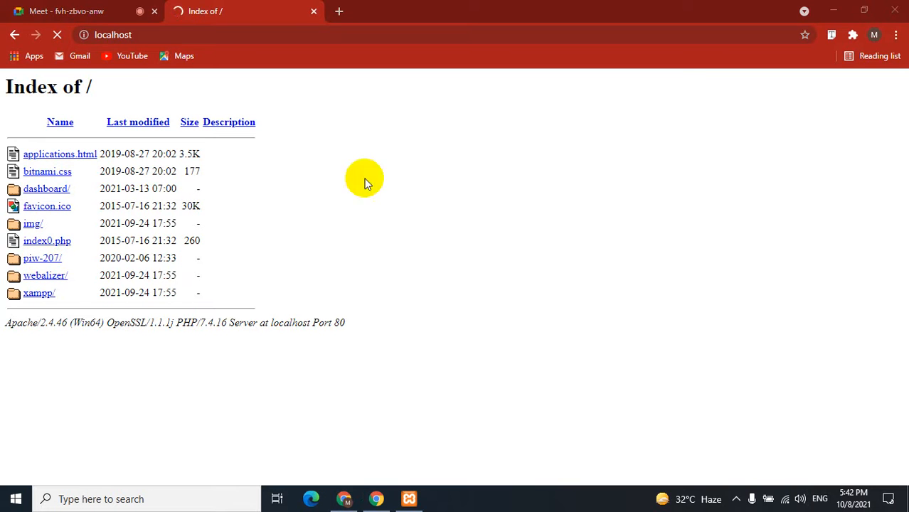
pyautogui.click(117, 10)
pyautogui.click(235, 9)
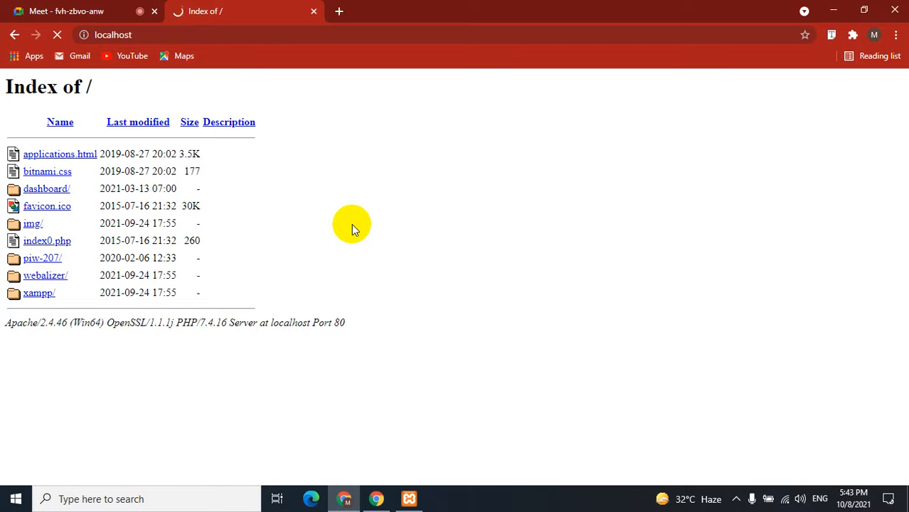
pyautogui.click(67, 10)
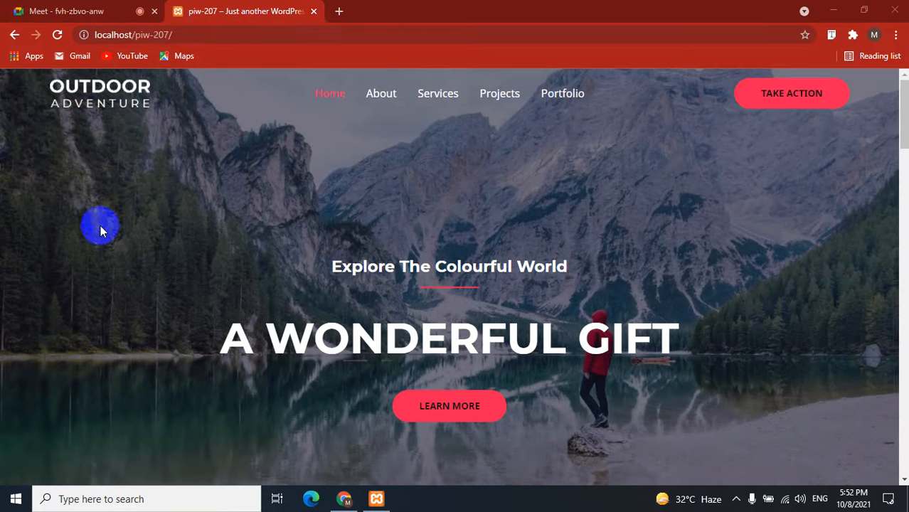
# Append wp-admin to localhost/piw-207/ to reach the WordPress login page.
pyautogui.scroll(-9, 100, 226)
pyautogui.scroll(9, 101, 226)
pyautogui.click(213, 36)
pyautogui.click(213, 36)
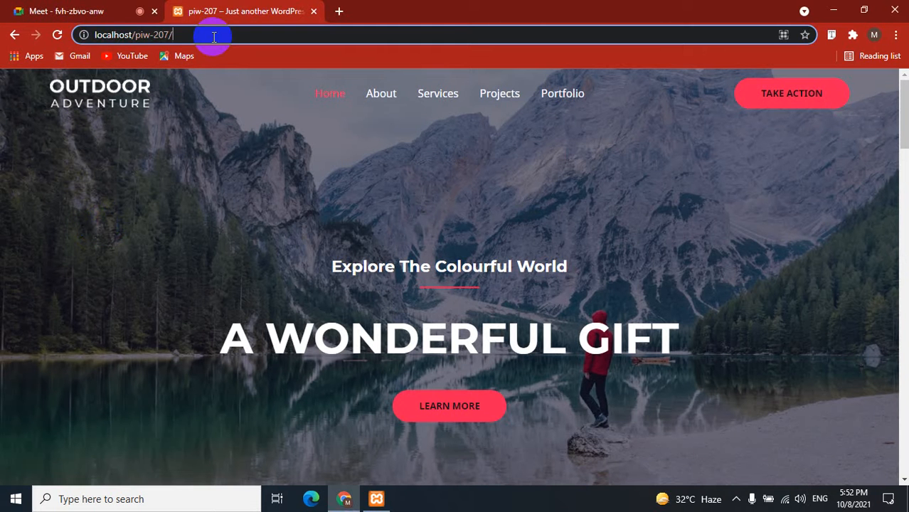
pyautogui.write('wp-admin')
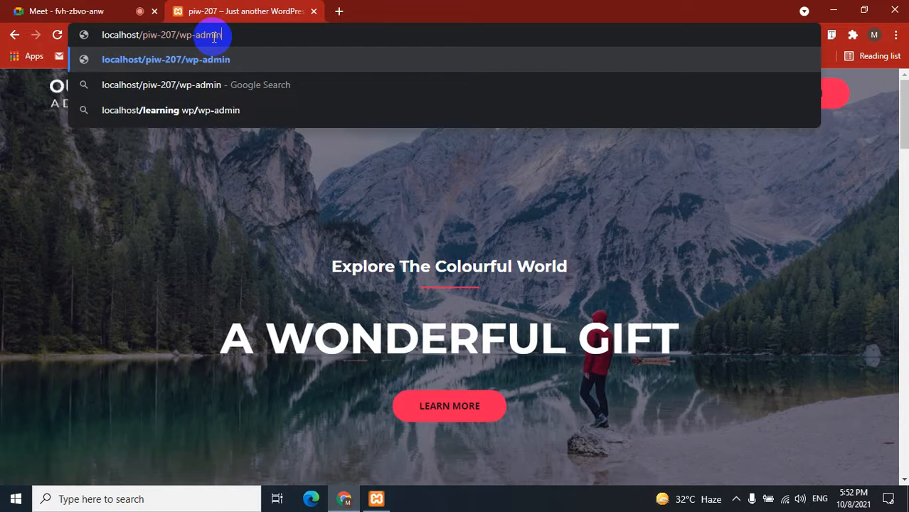
pyautogui.press('Return')
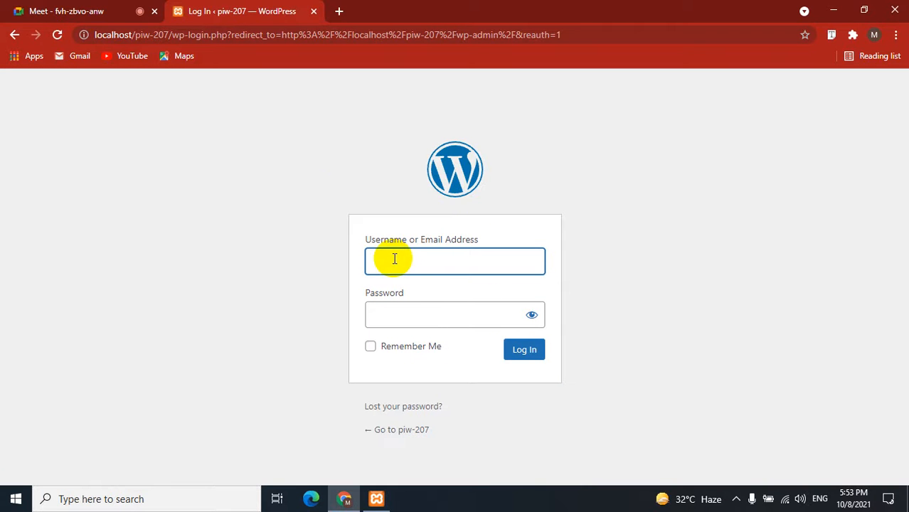
# Log in with the admin username and password, then bring up Google Meet's presenting options.
pyautogui.write('piw-207')
pyautogui.moveTo(442, 260); pyautogui.dragTo(268, 245)
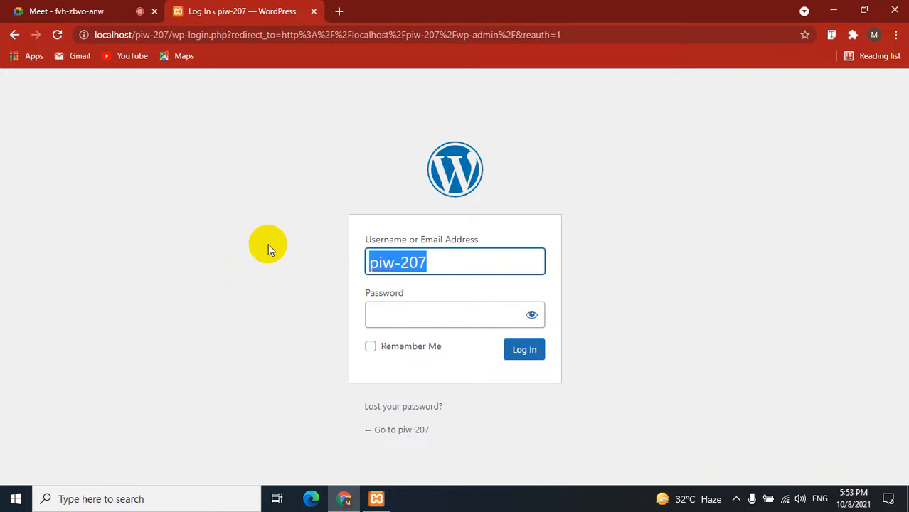
pyautogui.click(370, 312)
pyautogui.write('piw-207')
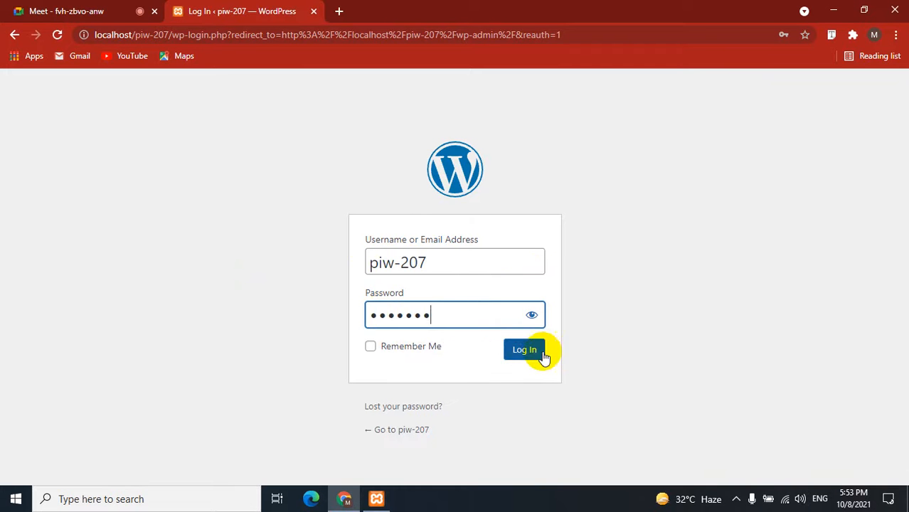
pyautogui.click(530, 352)
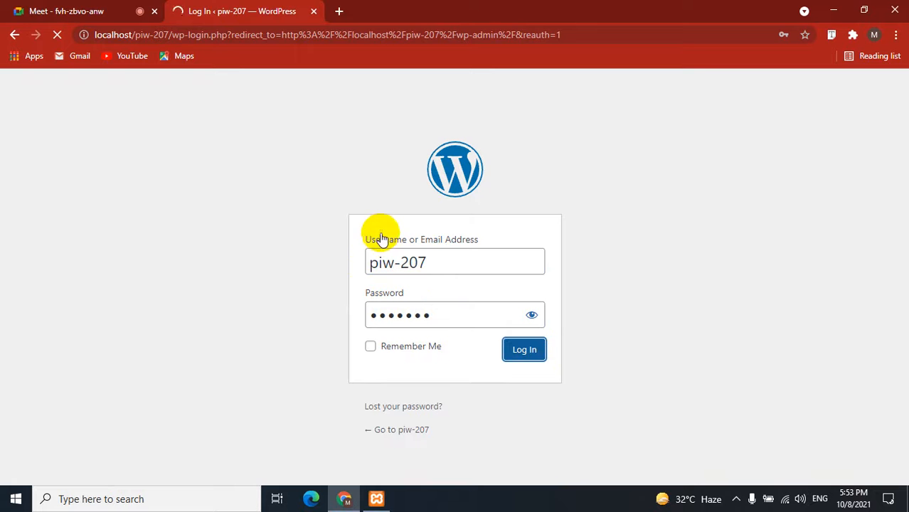
pyautogui.click(138, 9)
pyautogui.click(464, 459)
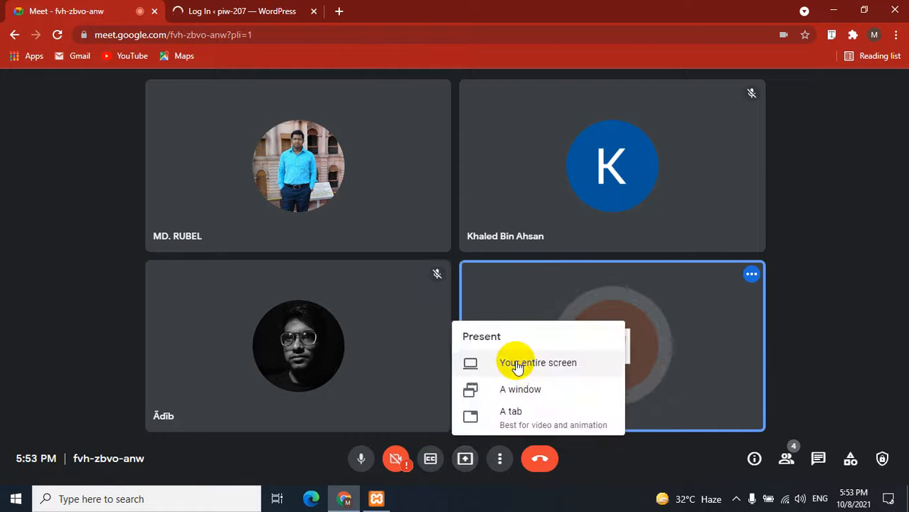
# Share the entire screen in Google Meet again, then return to the WordPress Dashboard tab.
pyautogui.click(513, 357)
pyautogui.click(573, 309)
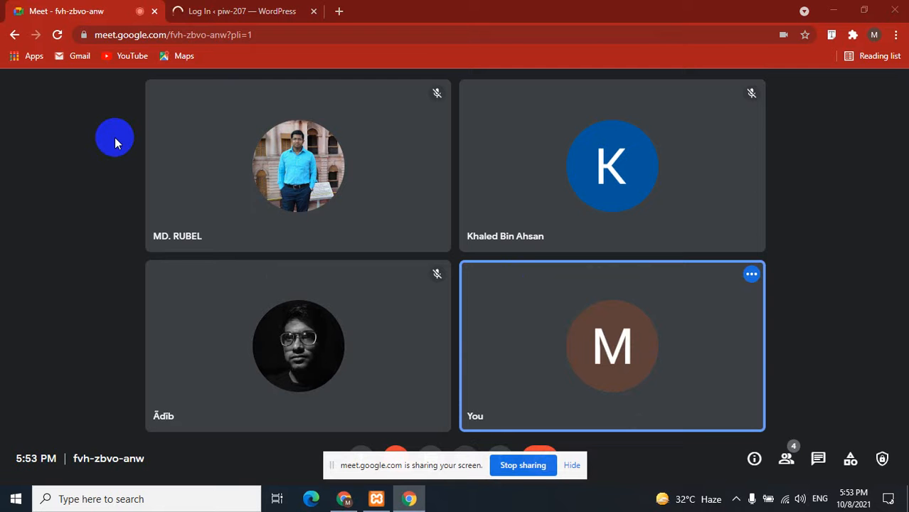
pyautogui.click(571, 466)
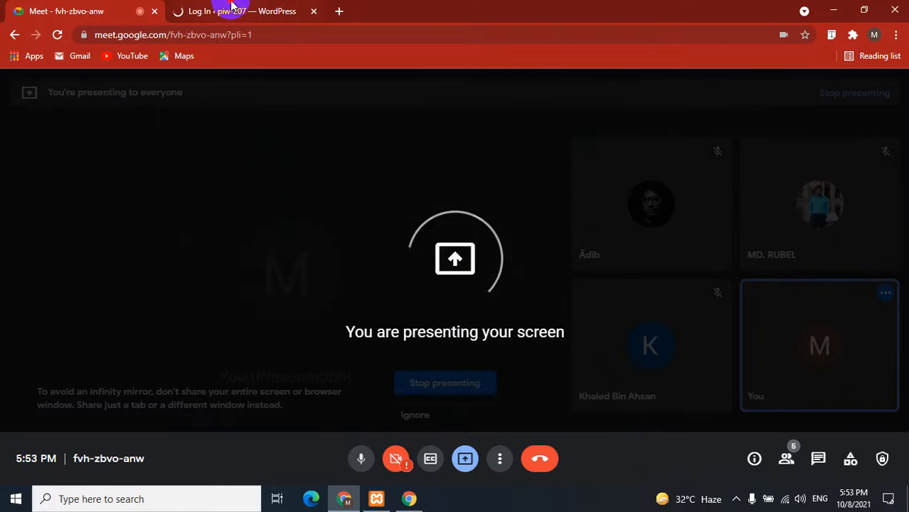
pyautogui.click(227, 9)
pyautogui.click(69, 7)
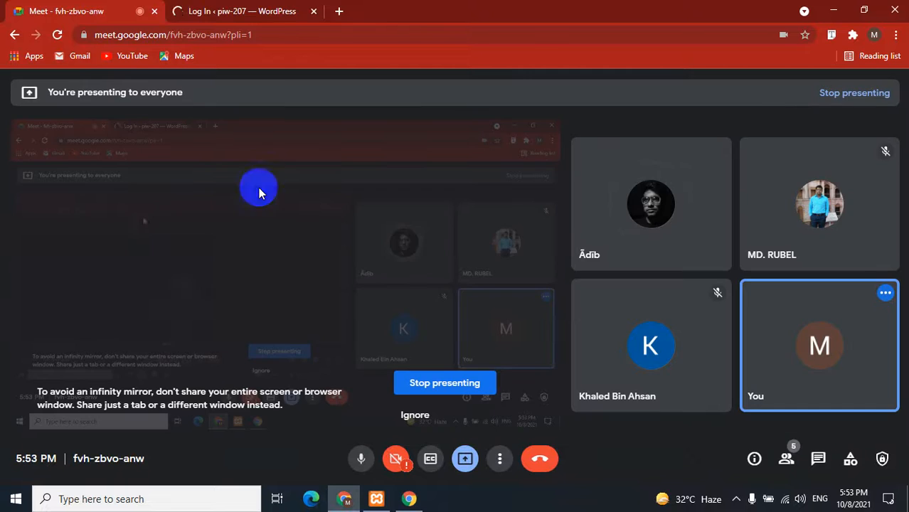
pyautogui.click(293, 9)
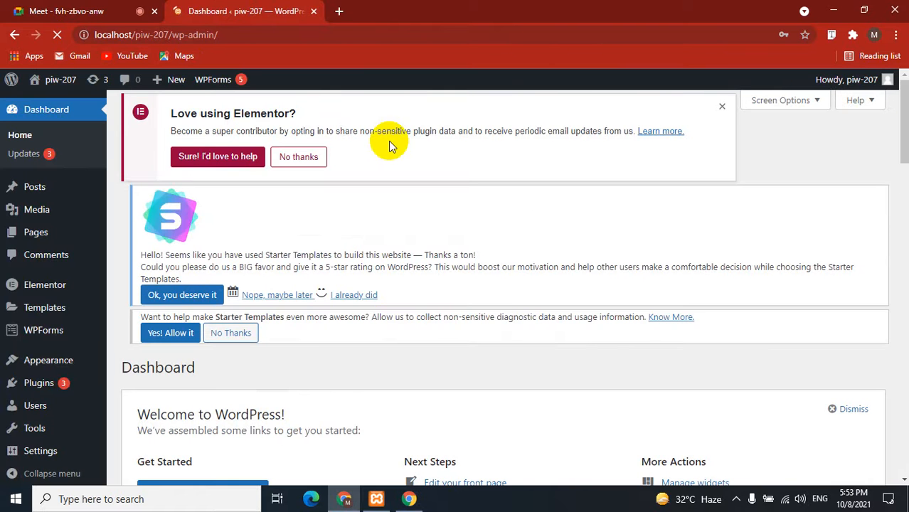
# Dismiss the save-password prompt and the blank popup on the piw-207 Dashboard.
pyautogui.scroll(-10, 51, 367)
pyautogui.scroll(9, 54, 366)
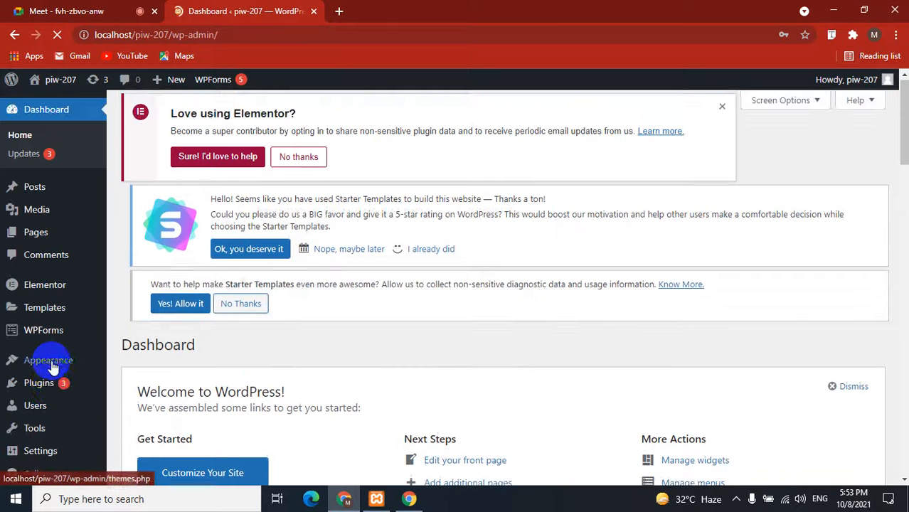
pyautogui.click(128, 9)
pyautogui.click(260, 10)
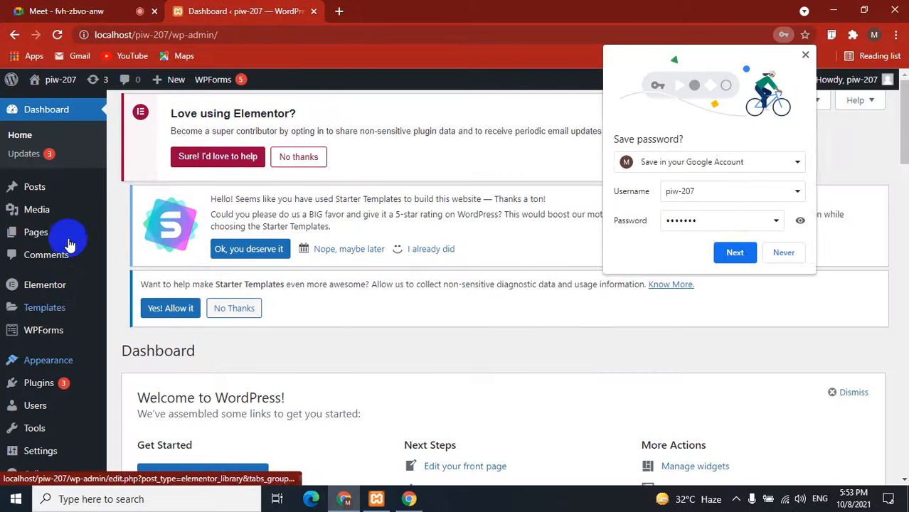
pyautogui.click(736, 253)
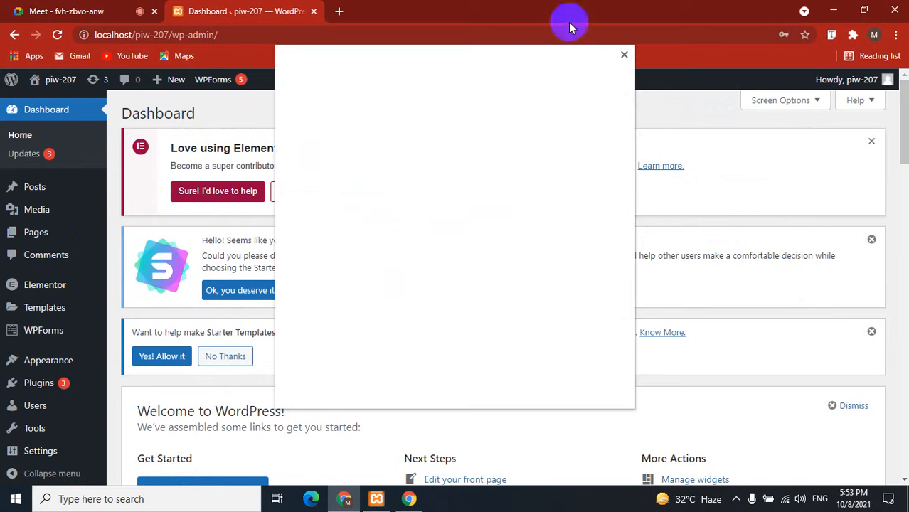
pyautogui.click(626, 55)
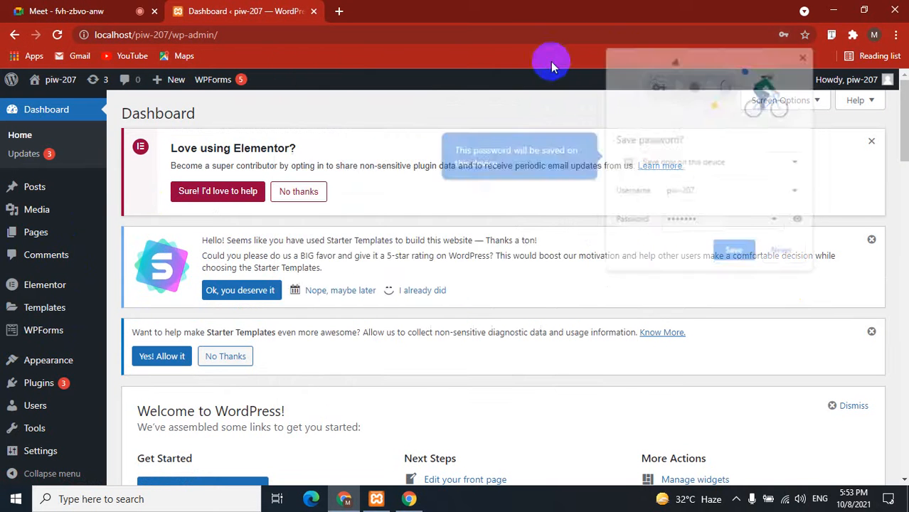
pyautogui.scroll(-6, 29, 285)
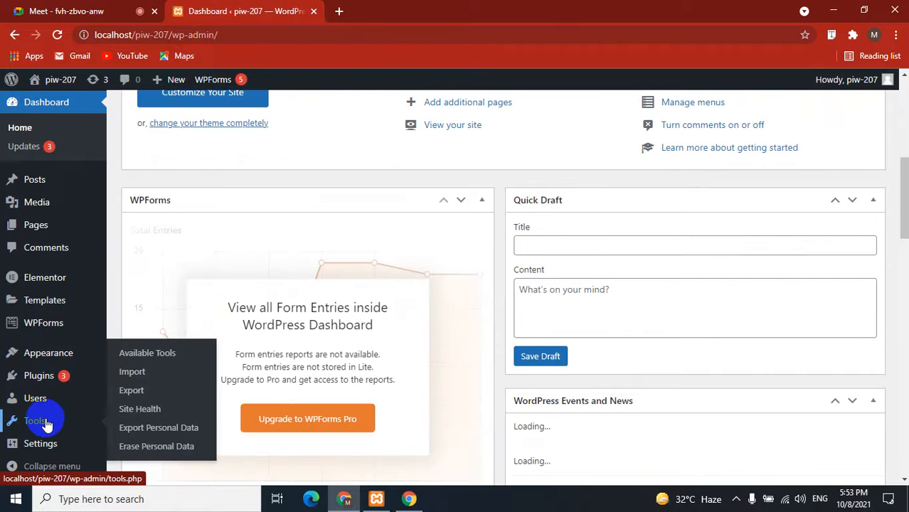
# Open the live site from Visit Site in a new tab, keeping the Dashboard tab active.
pyautogui.click(29, 10)
pyautogui.click(272, 10)
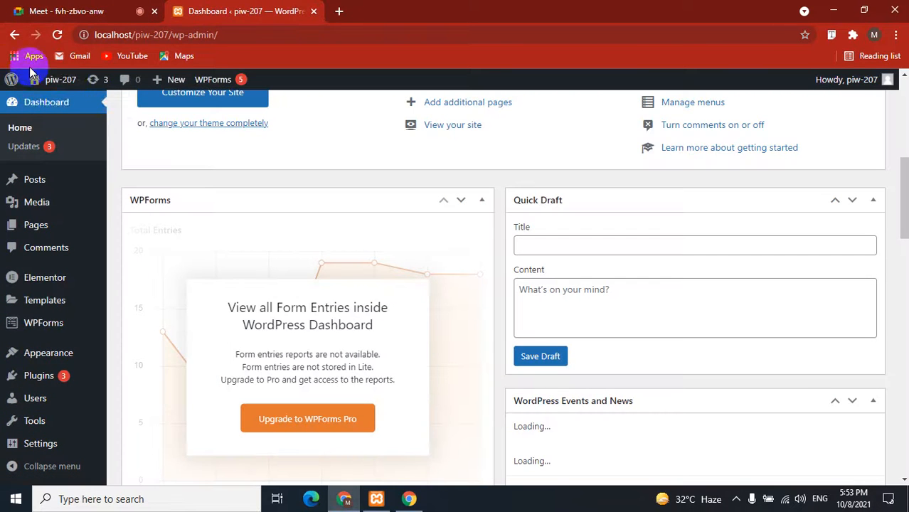
pyautogui.rightClick(69, 105)
pyautogui.click(114, 108)
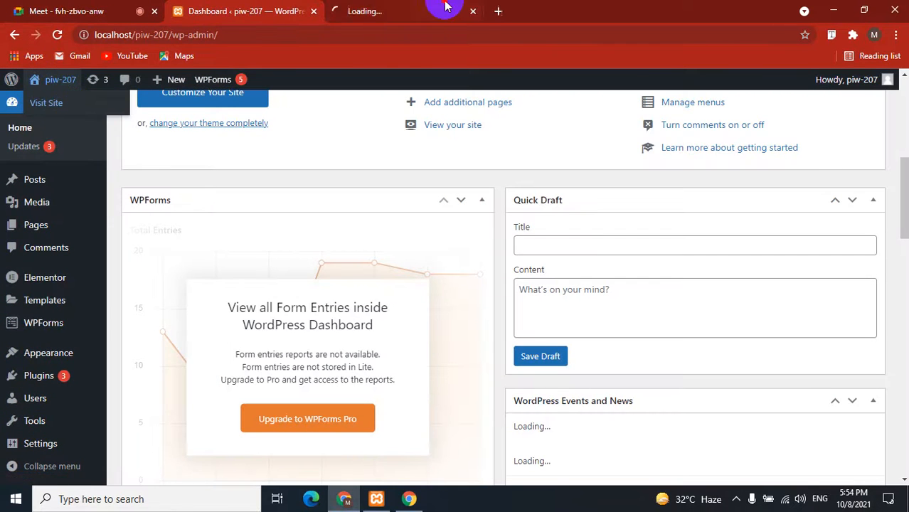
pyautogui.click(440, 10)
pyautogui.click(259, 10)
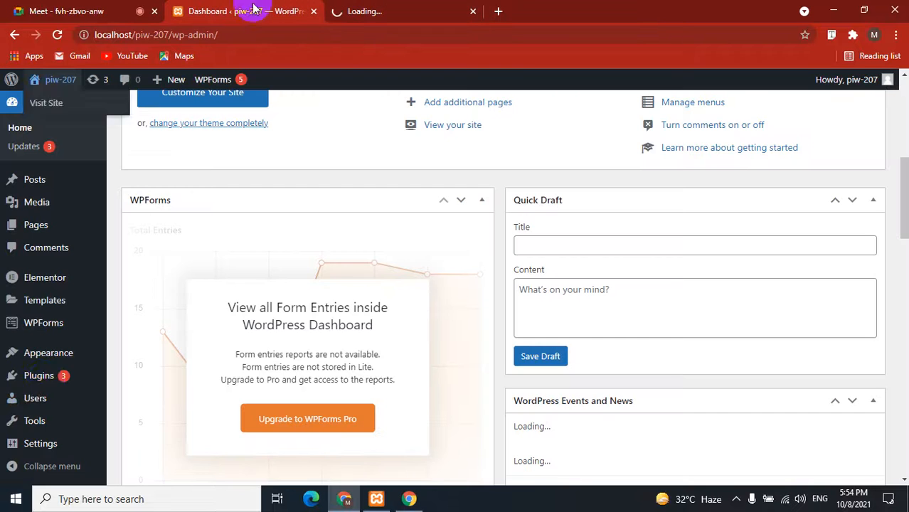
# Go to Plugins > Add New to open the Add Plugins page.
pyautogui.moveTo(50, 379)
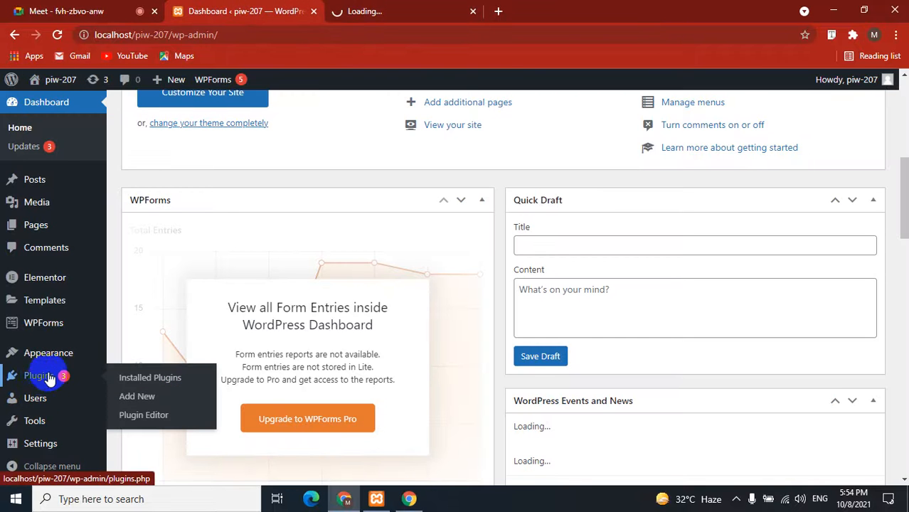
pyautogui.click(132, 397)
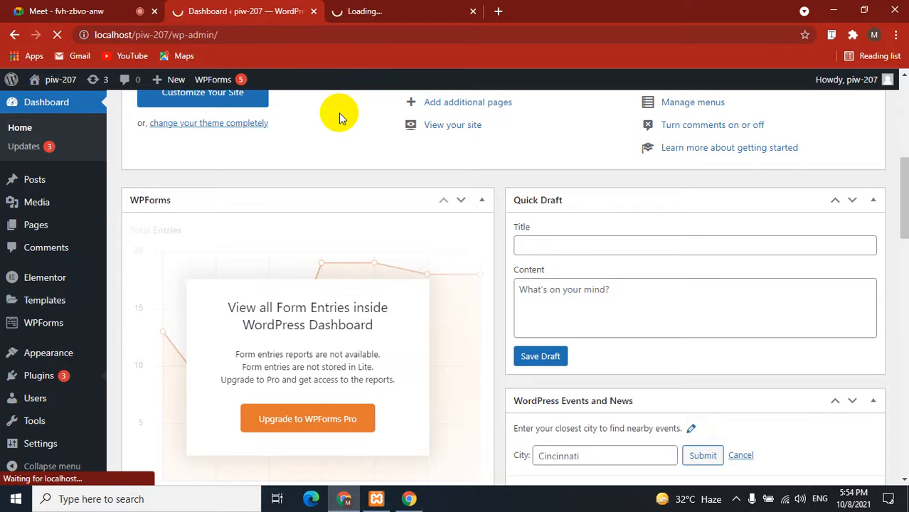
pyautogui.click(375, 10)
pyautogui.click(283, 9)
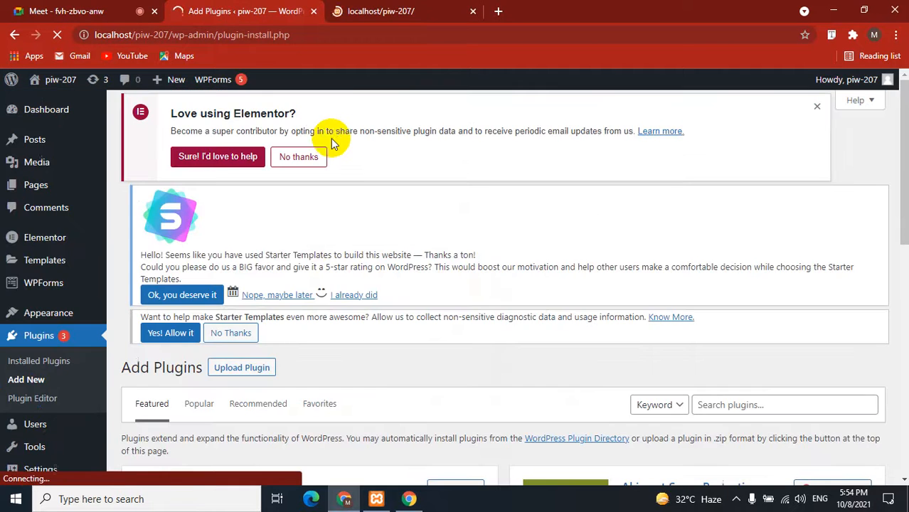
pyautogui.click(388, 11)
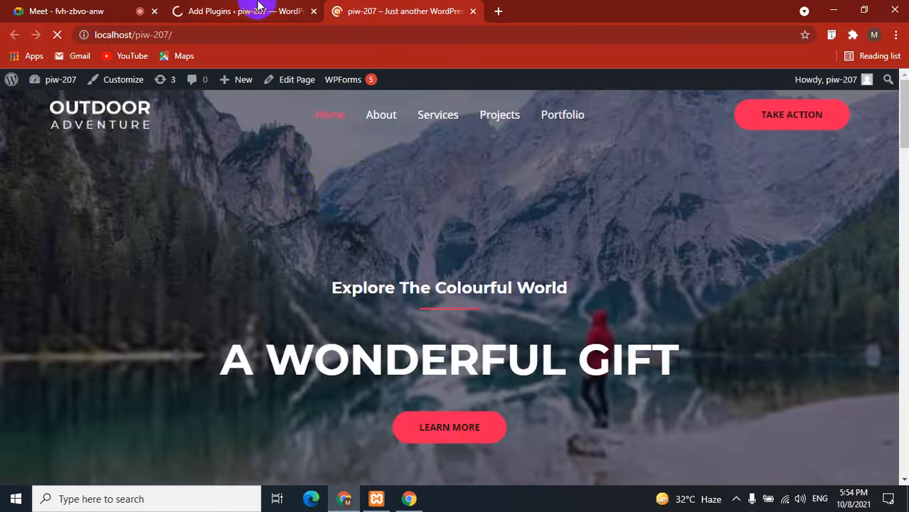
pyautogui.click(257, 6)
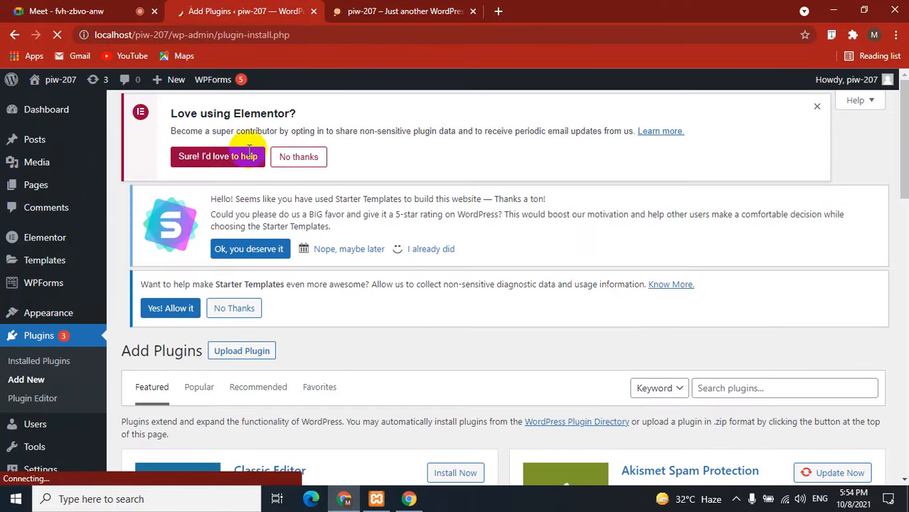
pyautogui.scroll(-3, 270, 327)
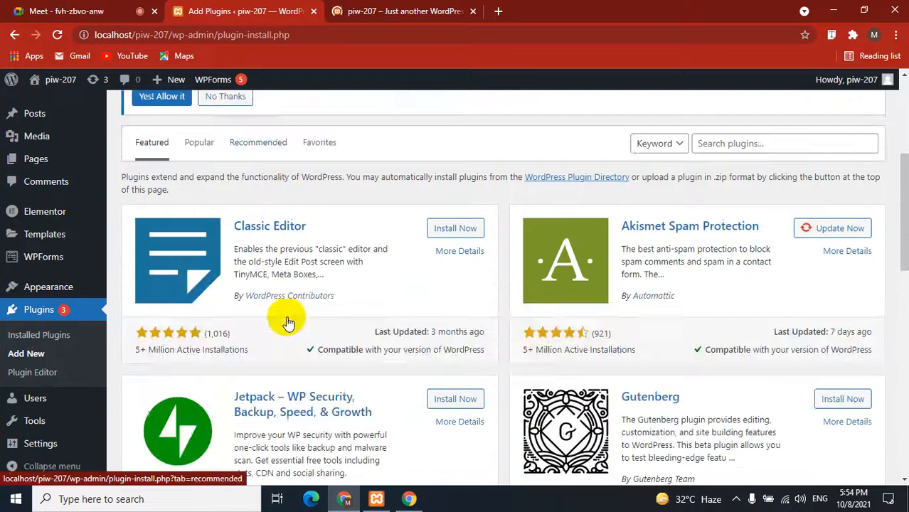
pyautogui.scroll(3, 412, 316)
# Search 'wp reset', install and activate WP Reset, and dismiss its introduction popup.
pyautogui.click(756, 336)
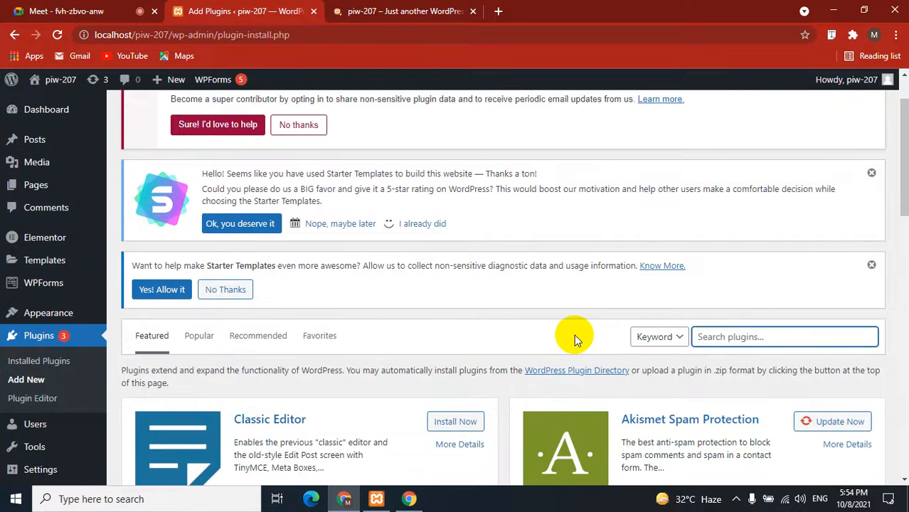
pyautogui.write('wp re')
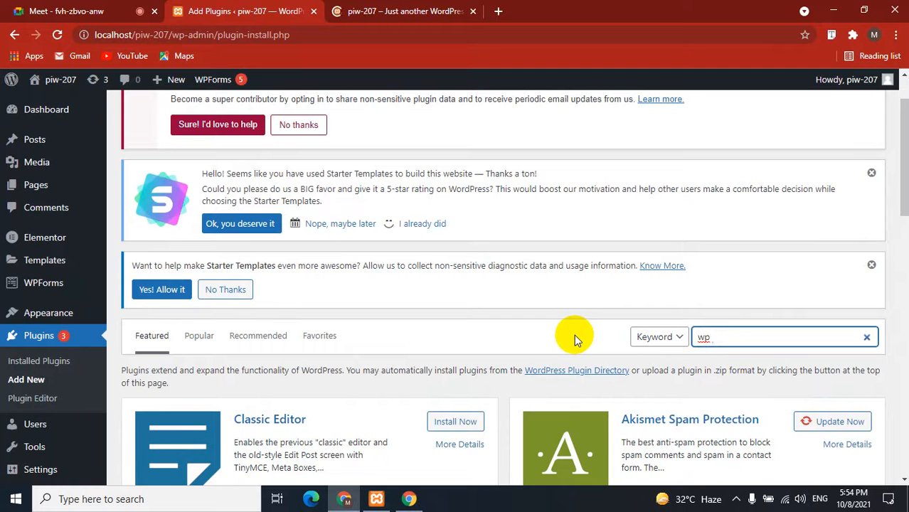
pyautogui.write('set')
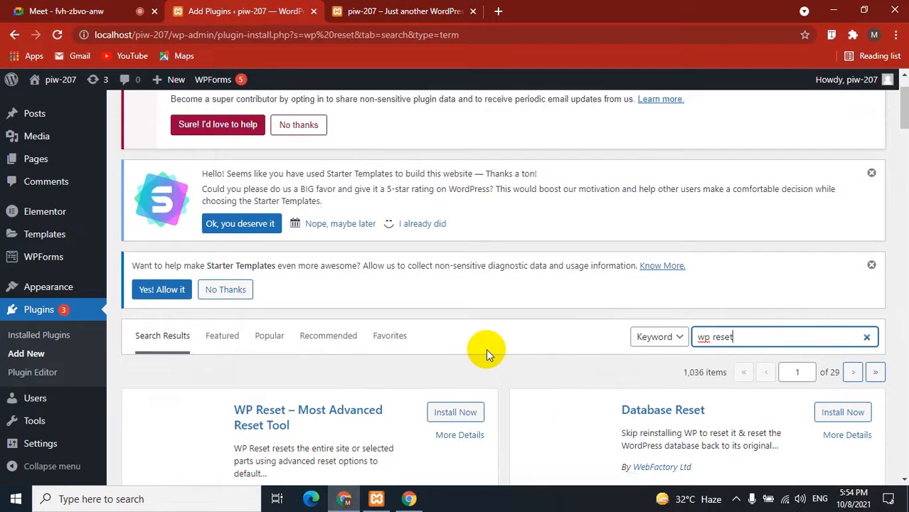
pyautogui.scroll(-3, 486, 349)
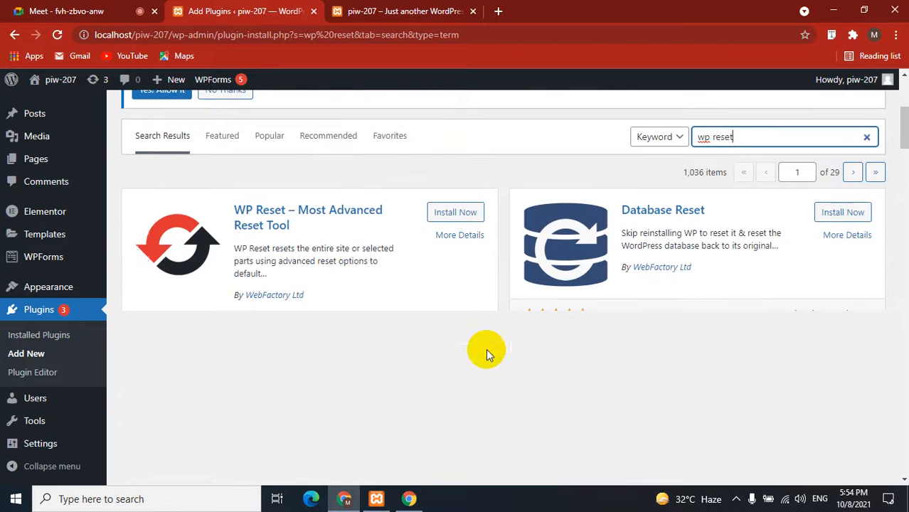
pyautogui.click(454, 214)
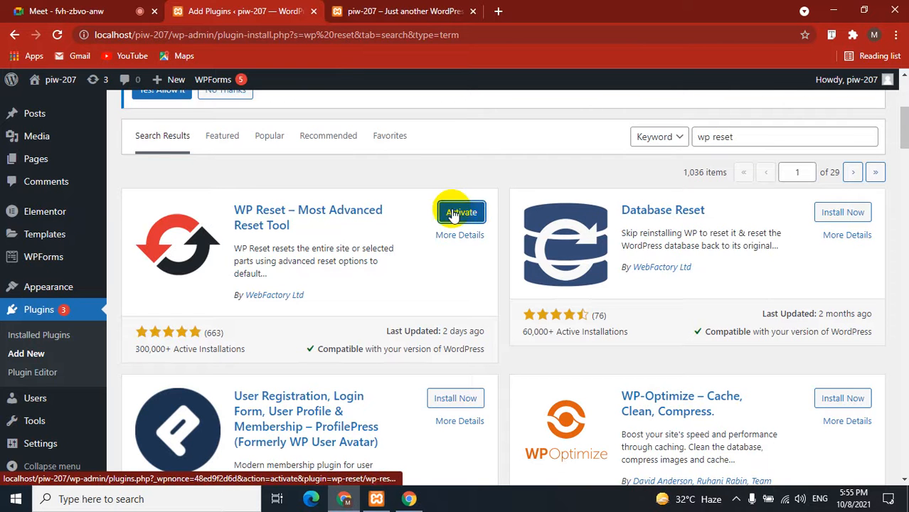
pyautogui.click(459, 213)
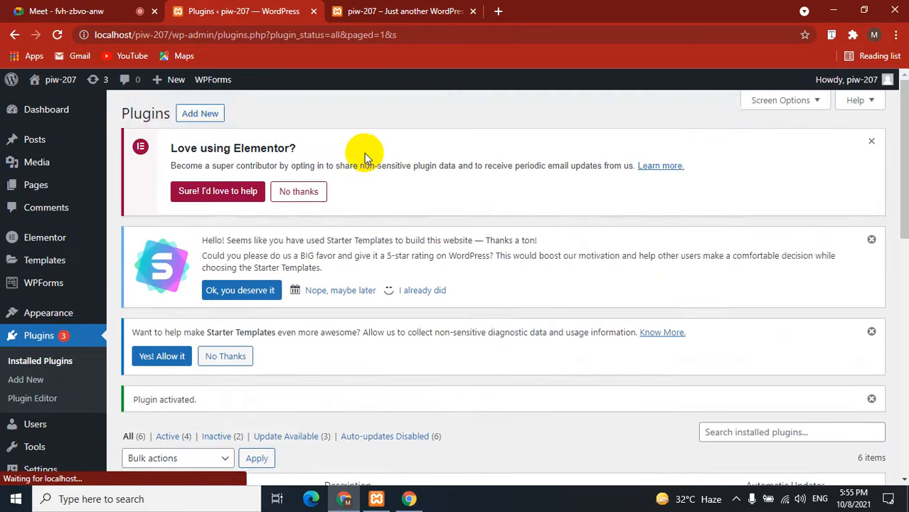
pyautogui.scroll(-3, 202, 345)
pyautogui.click(347, 286)
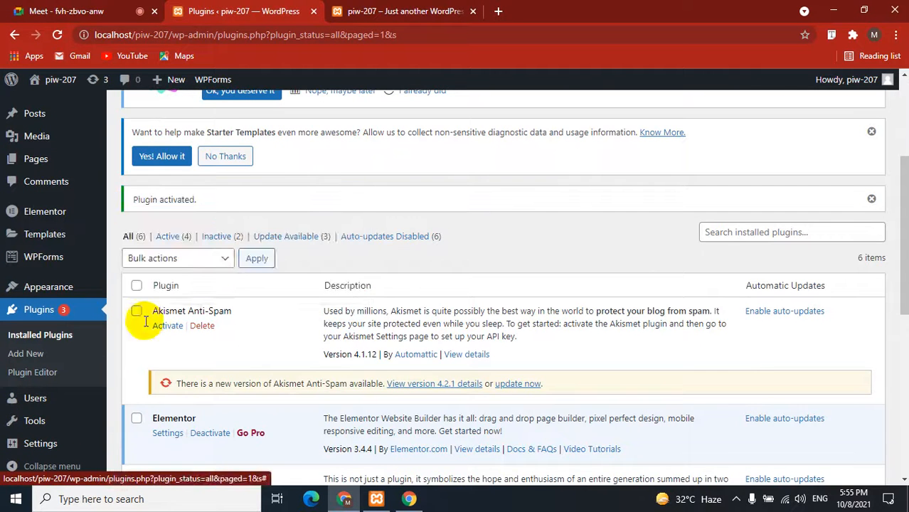
pyautogui.scroll(-5, 142, 324)
# In Tools > WP Reset, confirm Site Reset with 'reset' and run Reset WordPress.
pyautogui.moveTo(29, 420)
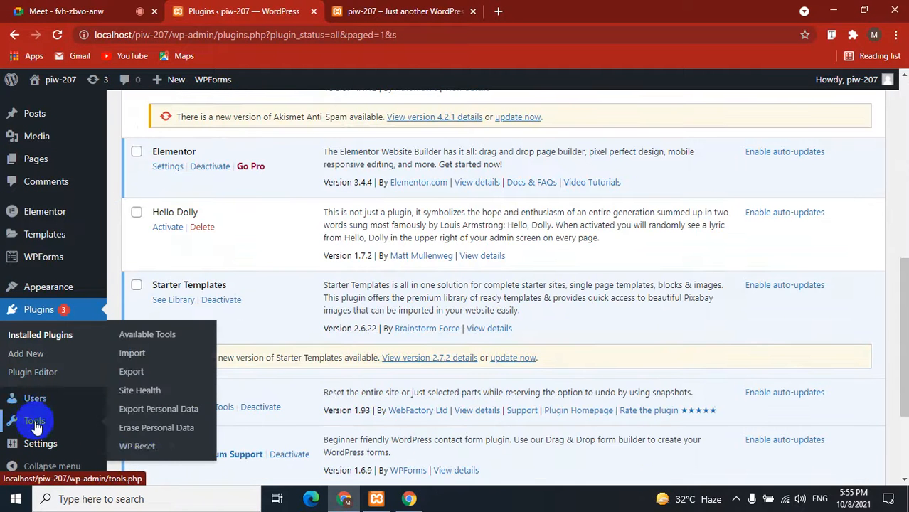
pyautogui.click(155, 447)
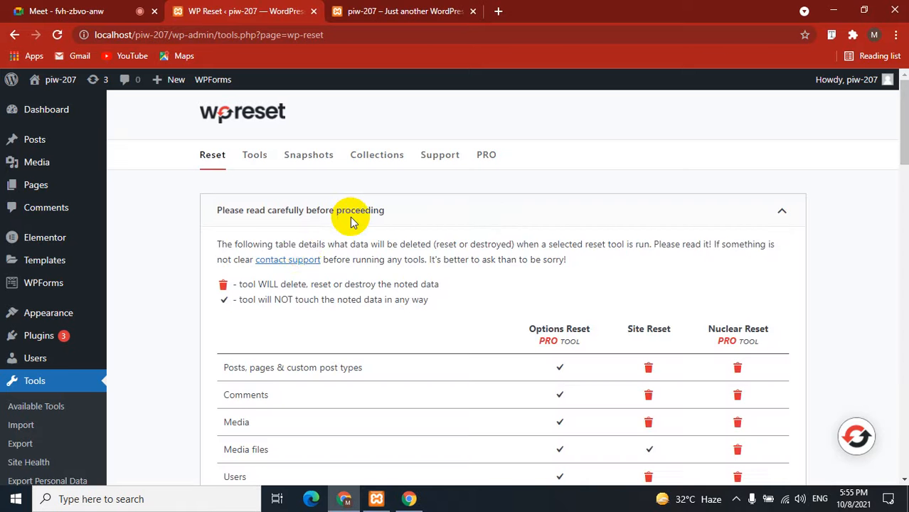
pyautogui.scroll(-15, 254, 277)
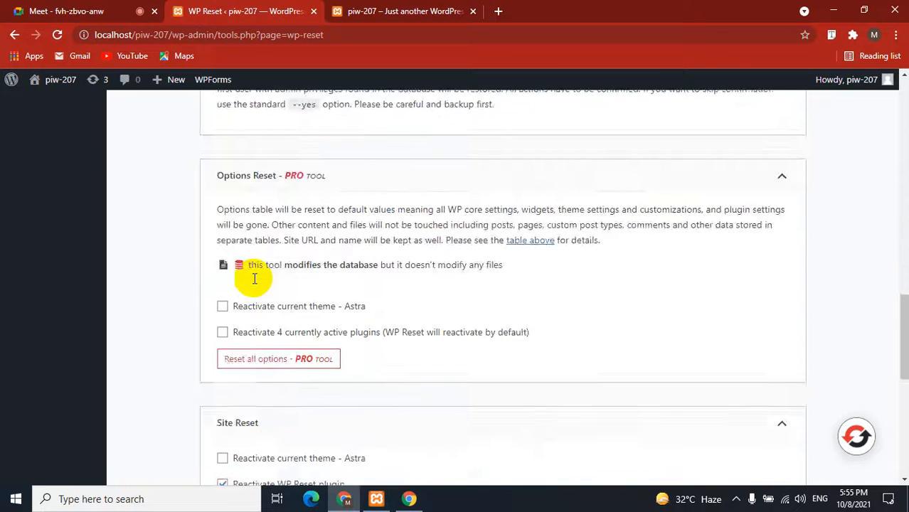
pyautogui.scroll(-3, 254, 277)
pyautogui.click(258, 239)
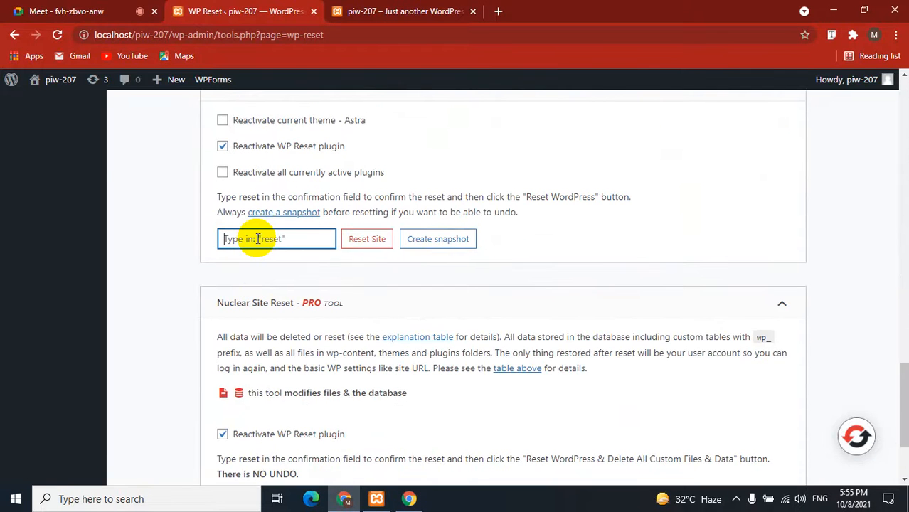
pyautogui.write('reset')
pyautogui.click(356, 239)
pyautogui.click(412, 393)
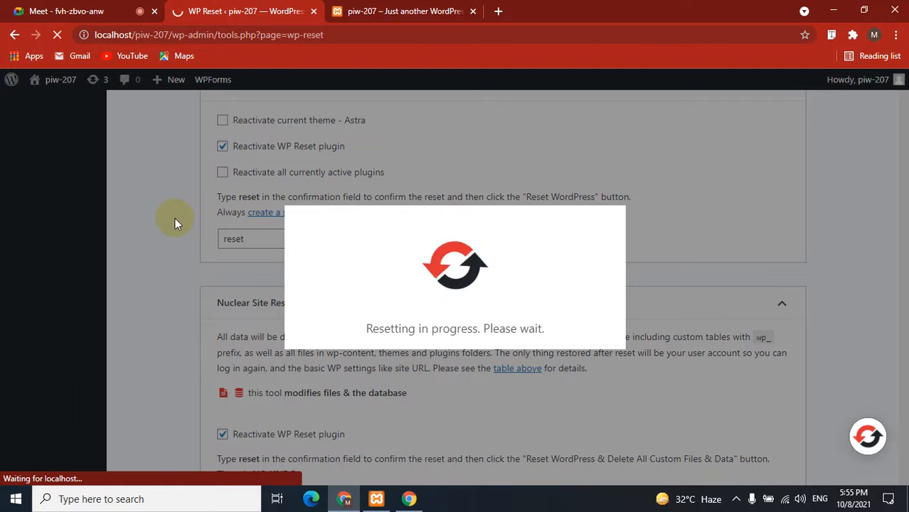
# Reload the front page to confirm it shows only 'Hello world!', then return to the Dashboard.
pyautogui.click(374, 10)
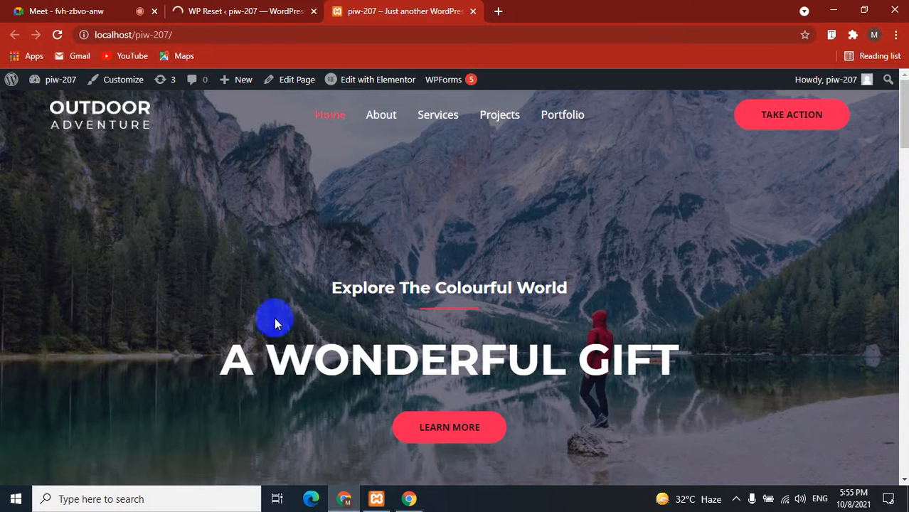
pyautogui.click(295, 11)
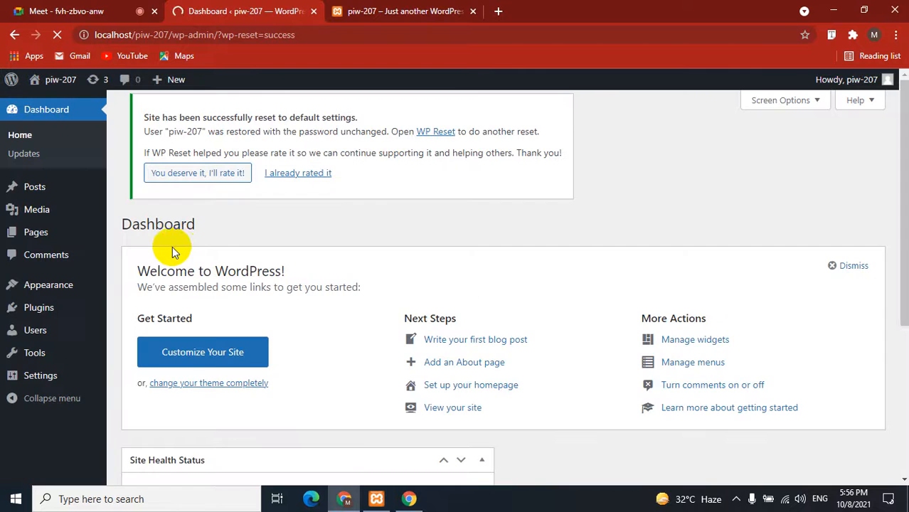
pyautogui.click(399, 11)
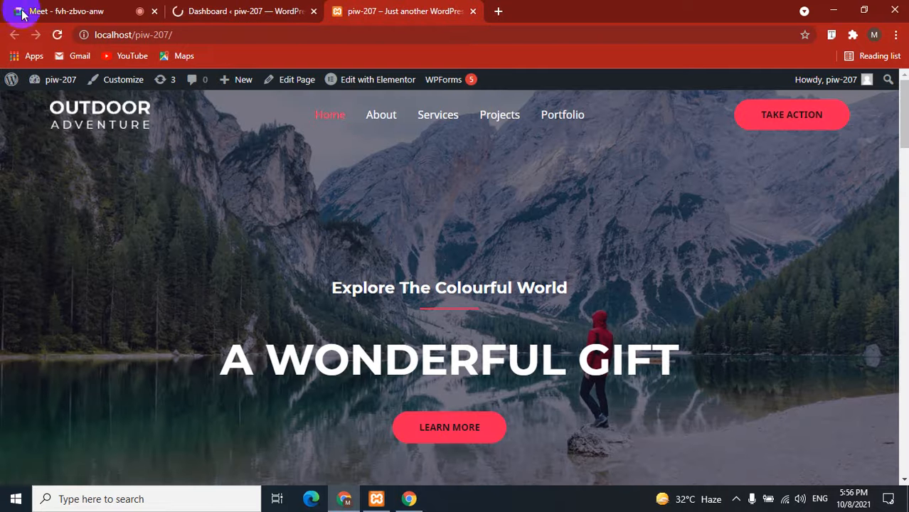
pyautogui.click(57, 34)
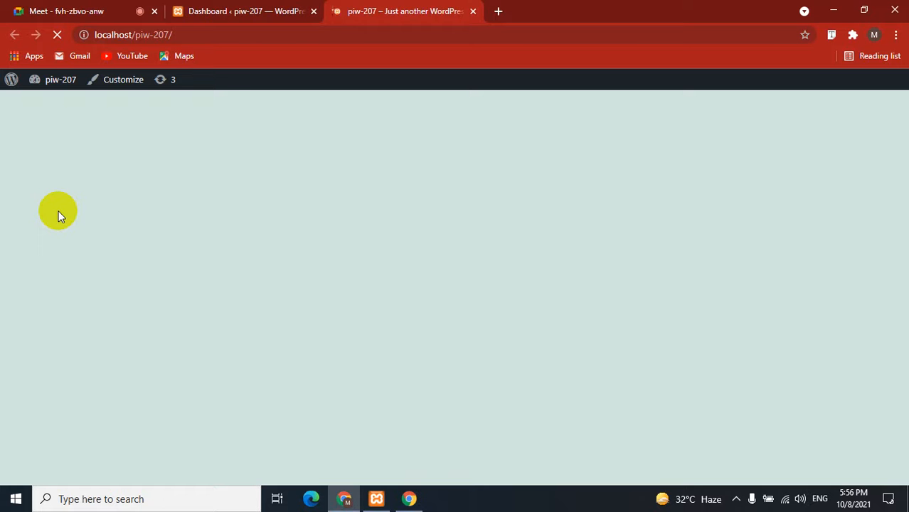
pyautogui.scroll(-3, 59, 213)
pyautogui.scroll(3, 59, 214)
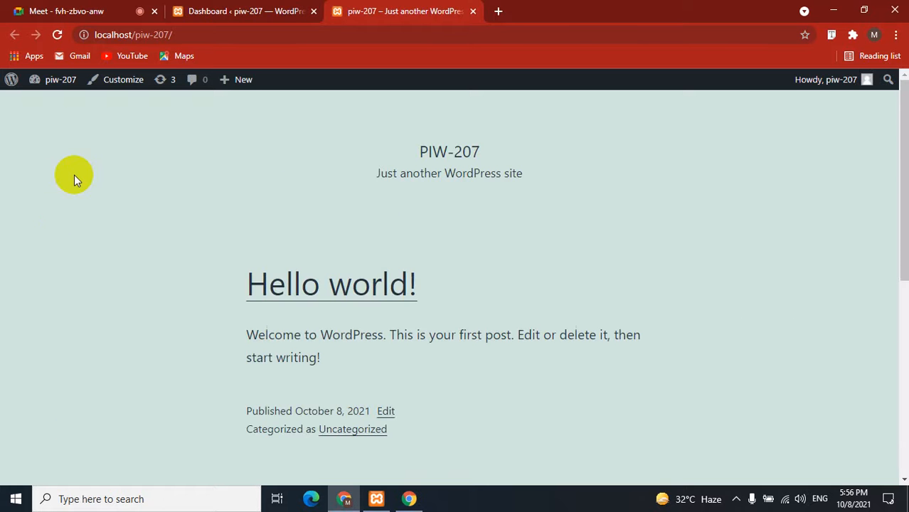
pyautogui.click(236, 10)
pyautogui.click(48, 286)
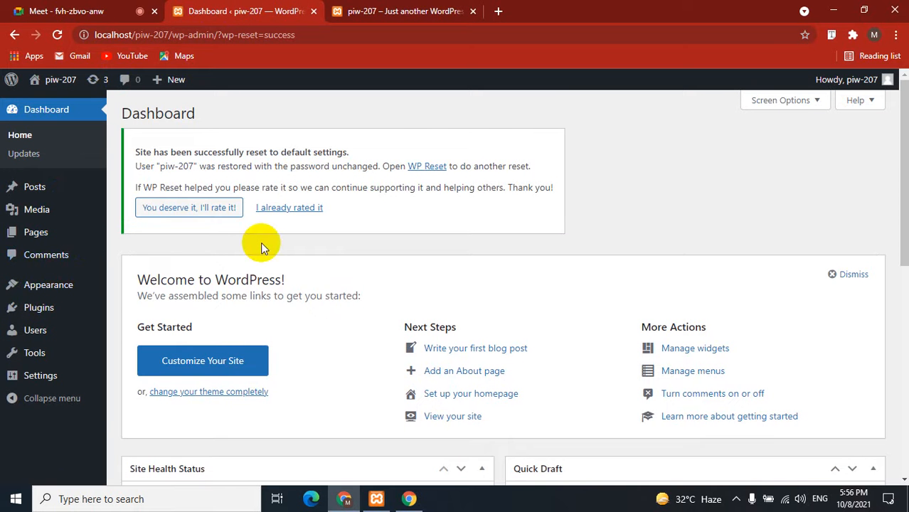
# Search the theme directory for 'conj lite' and install the Conj Lite theme.
pyautogui.moveTo(36, 288)
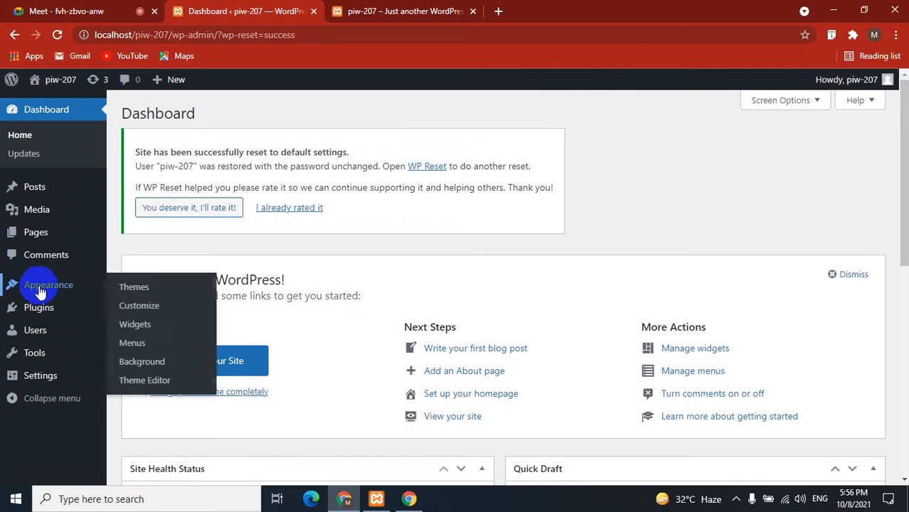
pyautogui.click(144, 293)
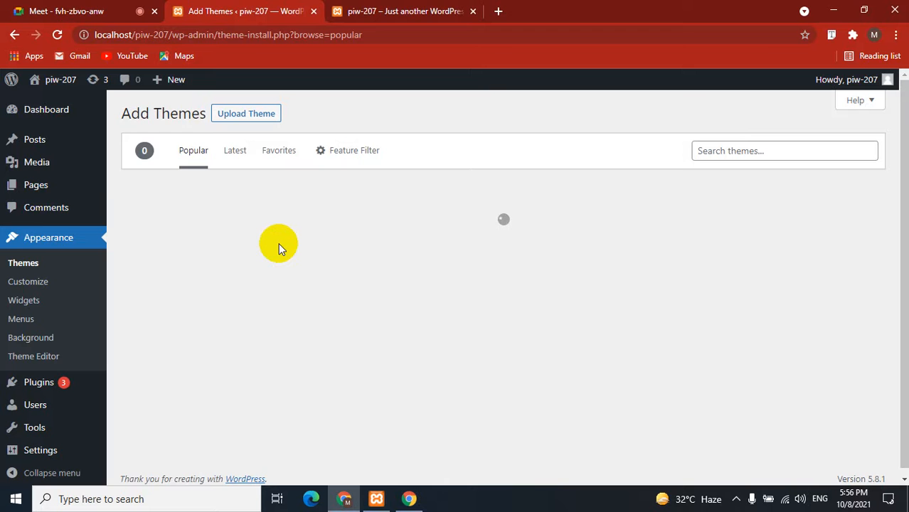
pyautogui.click(718, 148)
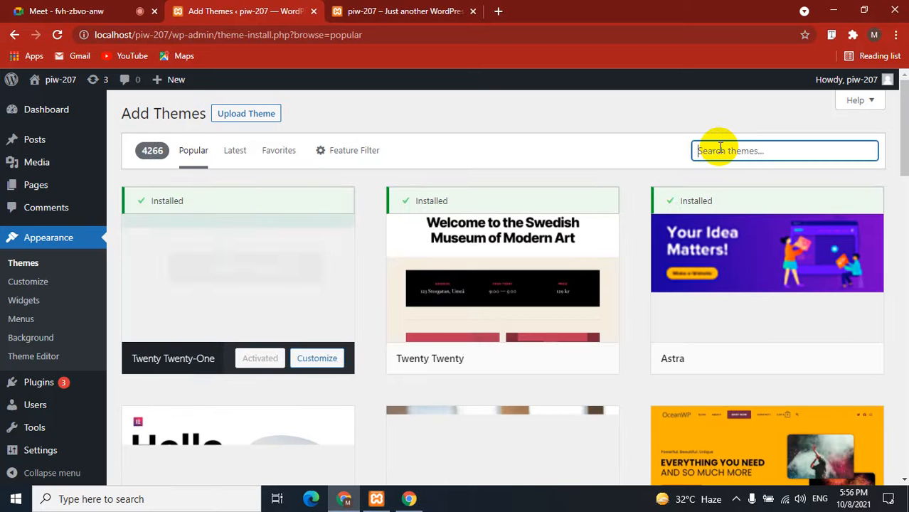
pyautogui.write('conj lite')
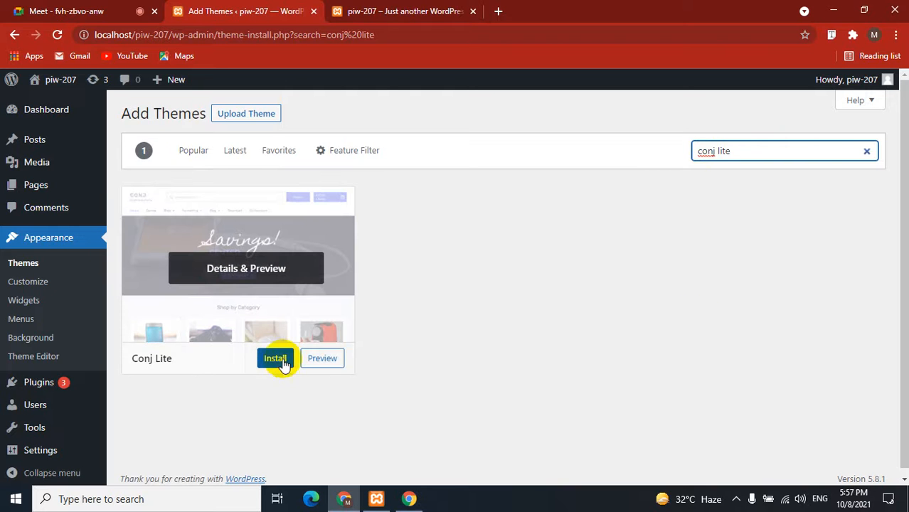
pyautogui.click(283, 360)
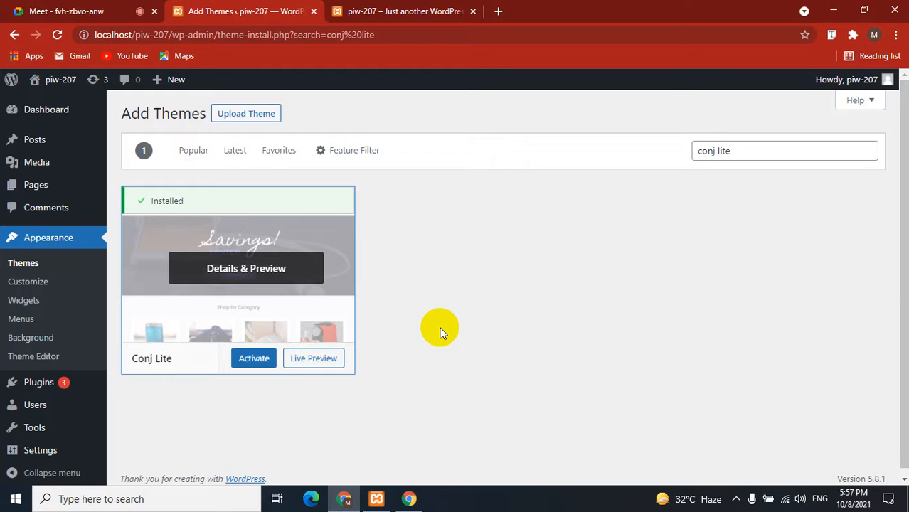
# Activate Conj Lite and begin installing its recommended plugins from the notice.
pyautogui.click(254, 360)
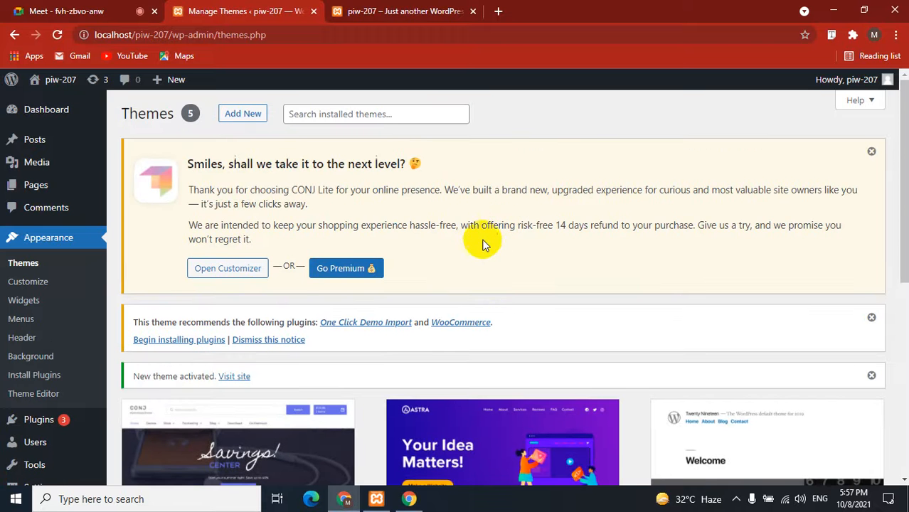
pyautogui.scroll(-4, 482, 244)
pyautogui.scroll(3, 466, 258)
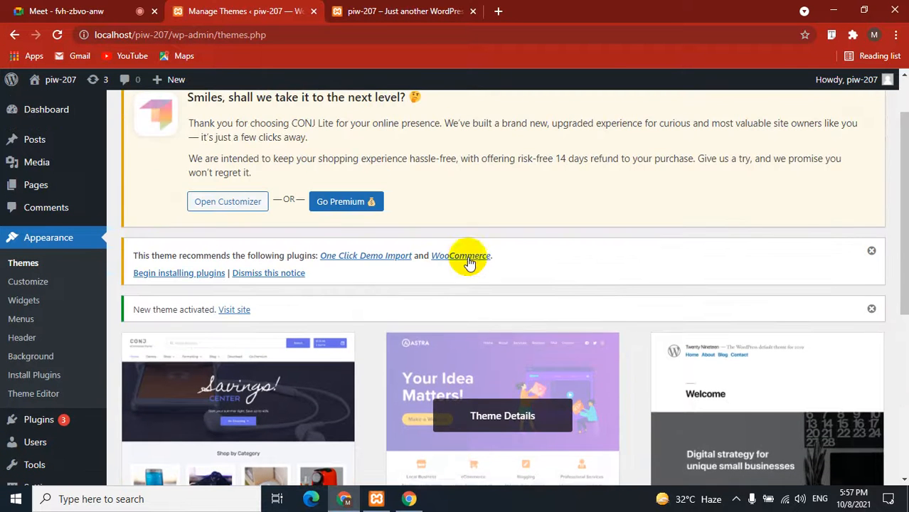
pyautogui.moveTo(134, 255); pyautogui.dragTo(300, 256)
pyautogui.click(300, 256)
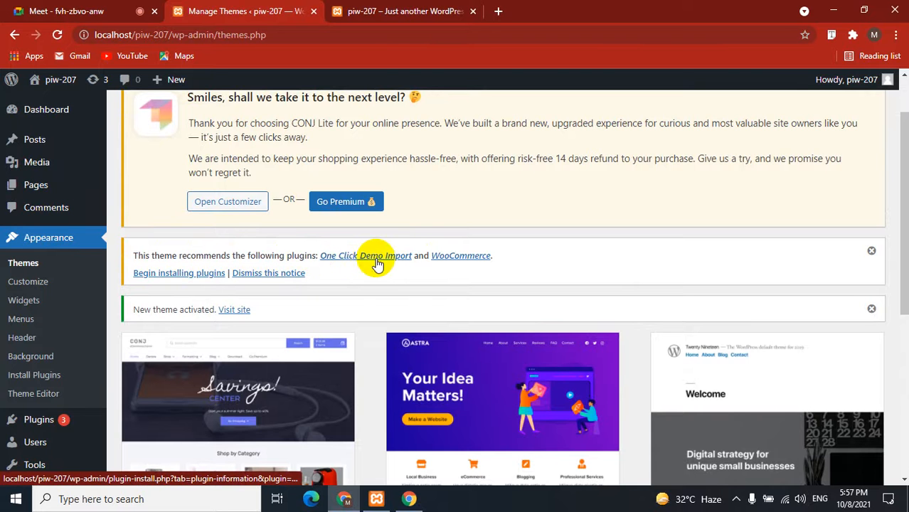
pyautogui.click(171, 277)
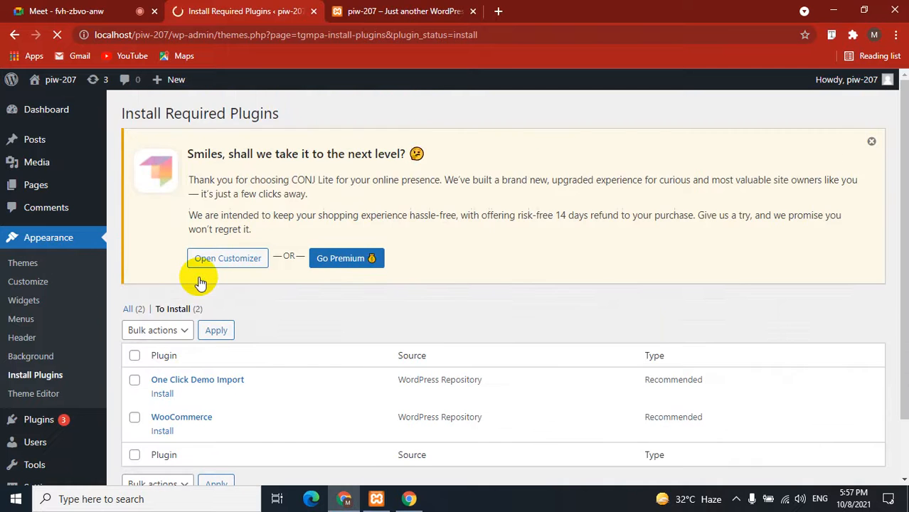
# Bulk-install One Click Demo Import and WooCommerce from the required plugins list.
pyautogui.scroll(-2, 135, 288)
pyautogui.click(136, 288)
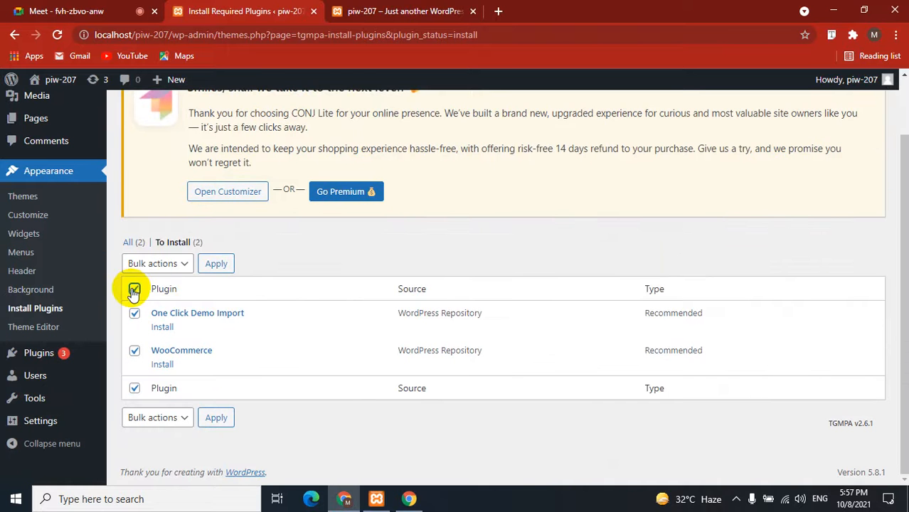
pyautogui.click(158, 263)
pyautogui.click(158, 293)
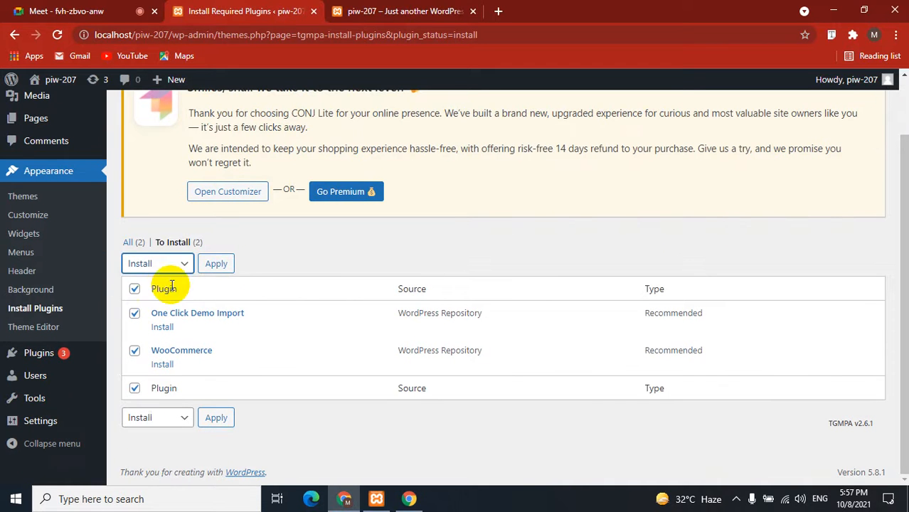
pyautogui.click(222, 265)
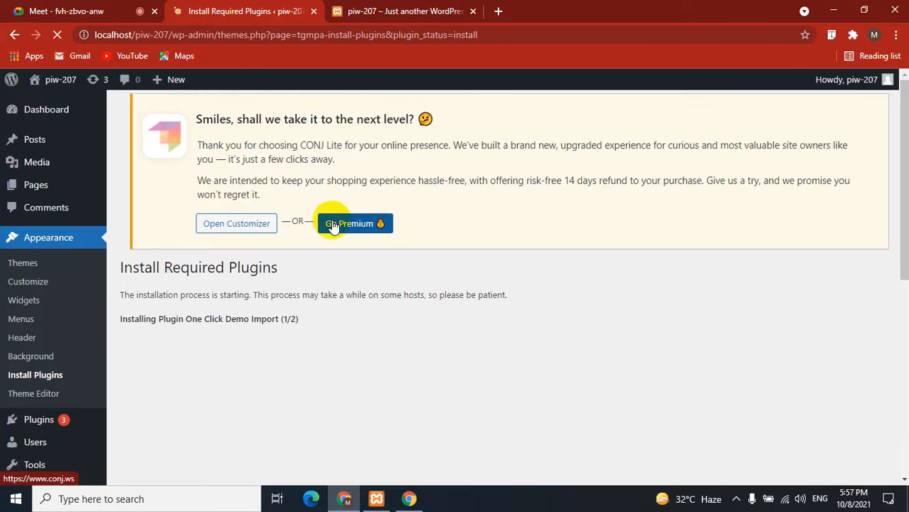
# Reload the front page to see the Conj Lite layout, then go back to the installer.
pyautogui.click(399, 11)
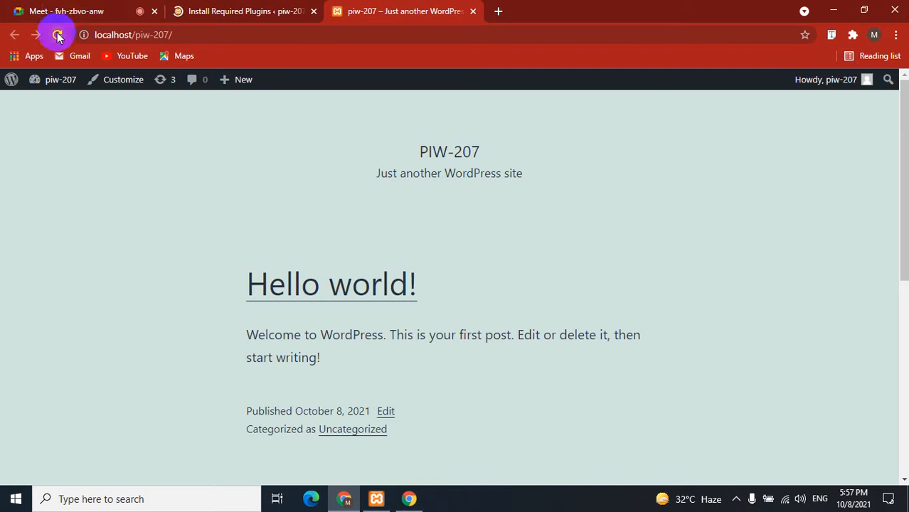
pyautogui.click(57, 35)
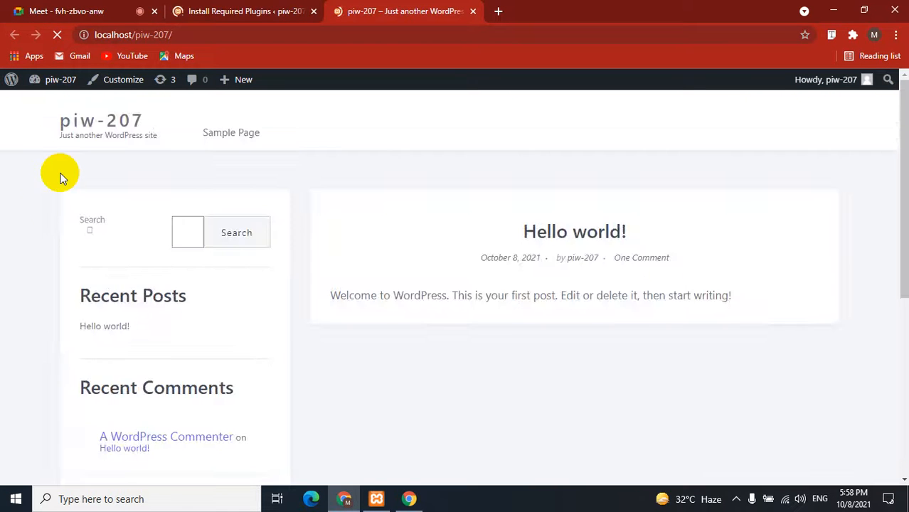
pyautogui.scroll(-4, 45, 201)
pyautogui.scroll(4, 44, 203)
pyautogui.scroll(-5, 50, 206)
pyautogui.scroll(5, 50, 205)
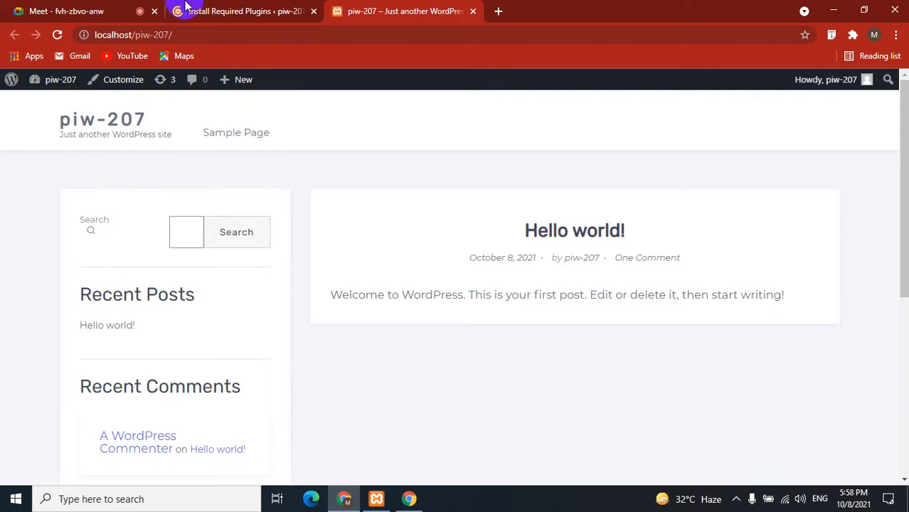
pyautogui.click(226, 9)
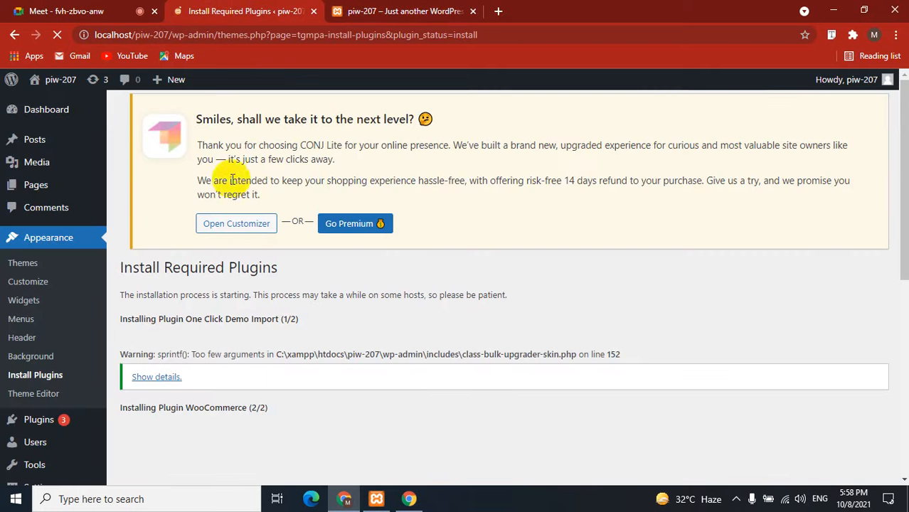
# Follow the progress until One Click Demo Import and WooCommerce both finish installing.
pyautogui.scroll(-5, 234, 213)
pyautogui.scroll(4, 237, 234)
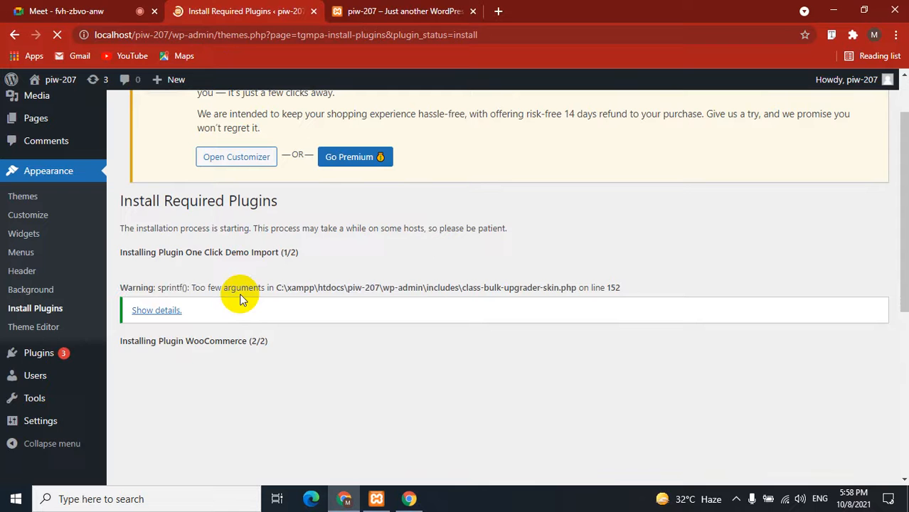
pyautogui.click(157, 310)
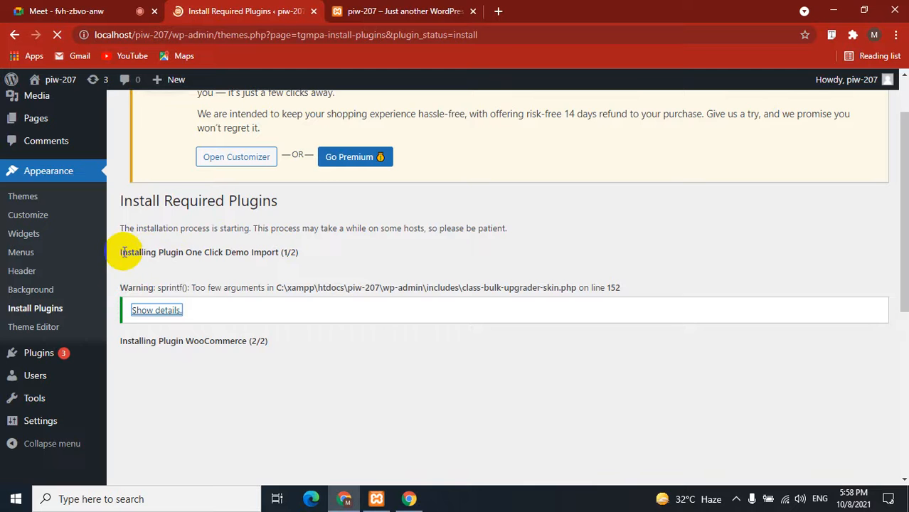
pyautogui.moveTo(116, 249)
pyautogui.mouseDown()
pyautogui.moveTo(200, 263)
pyautogui.moveTo(298, 252)
pyautogui.moveTo(118, 241)
pyautogui.moveTo(121, 253)
pyautogui.mouseUp()
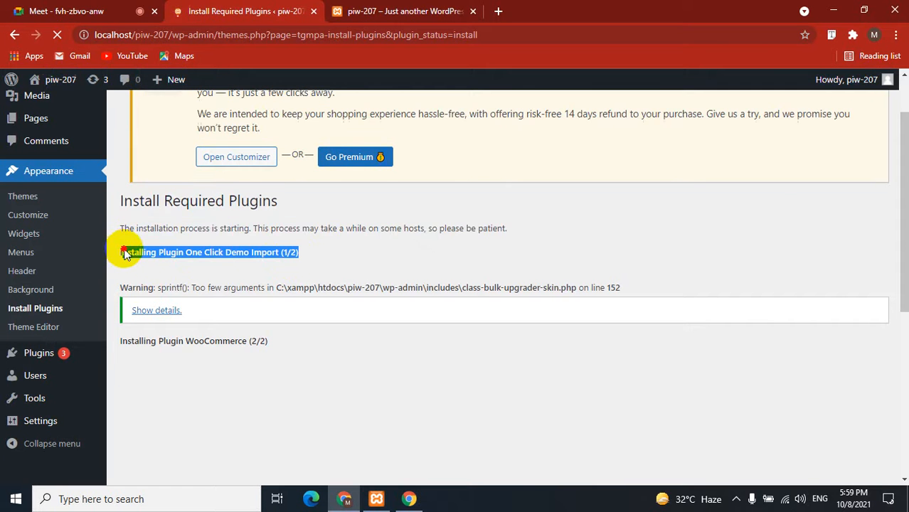
pyautogui.click(307, 388)
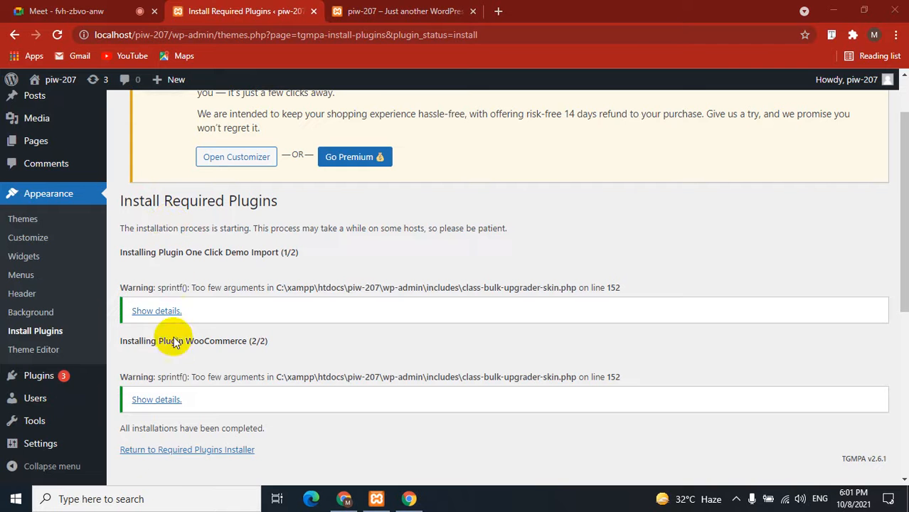
# Bulk-activate One Click Demo Import and WooCommerce, then return to the Dashboard.
pyautogui.click(174, 450)
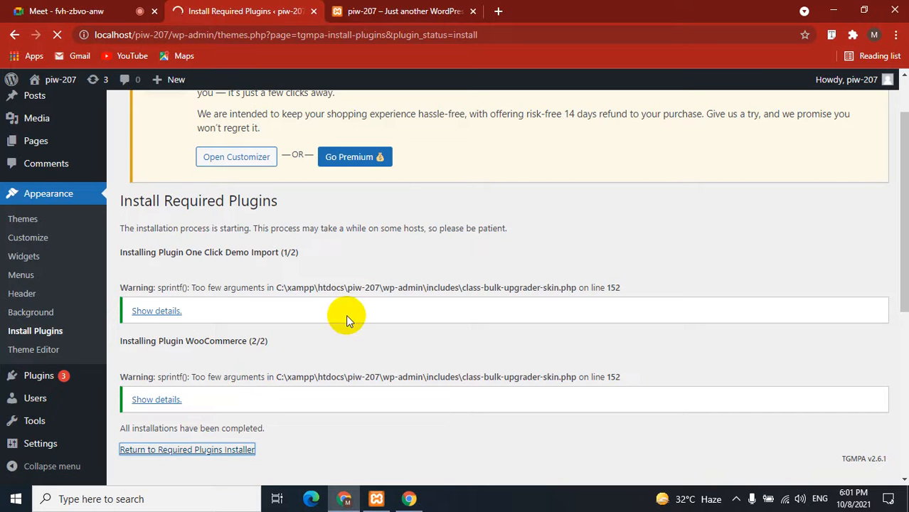
pyautogui.scroll(-3, 277, 290)
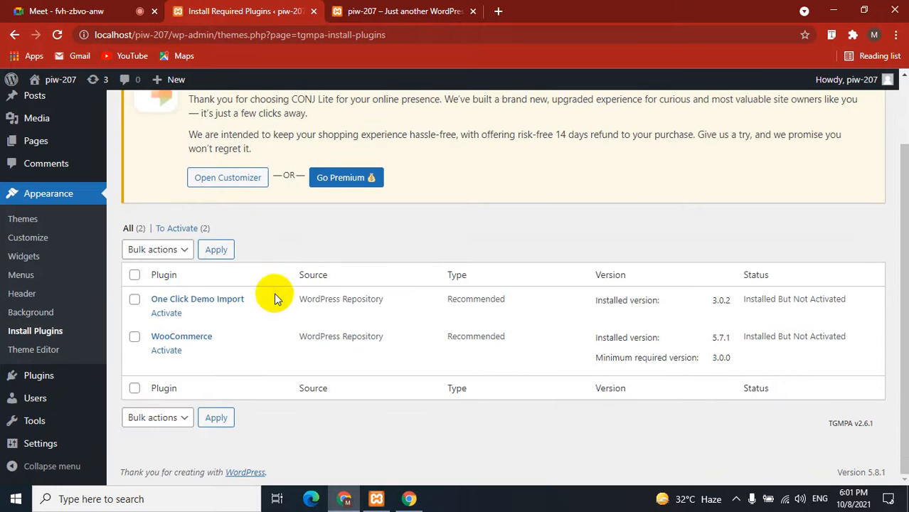
pyautogui.click(135, 274)
pyautogui.click(178, 249)
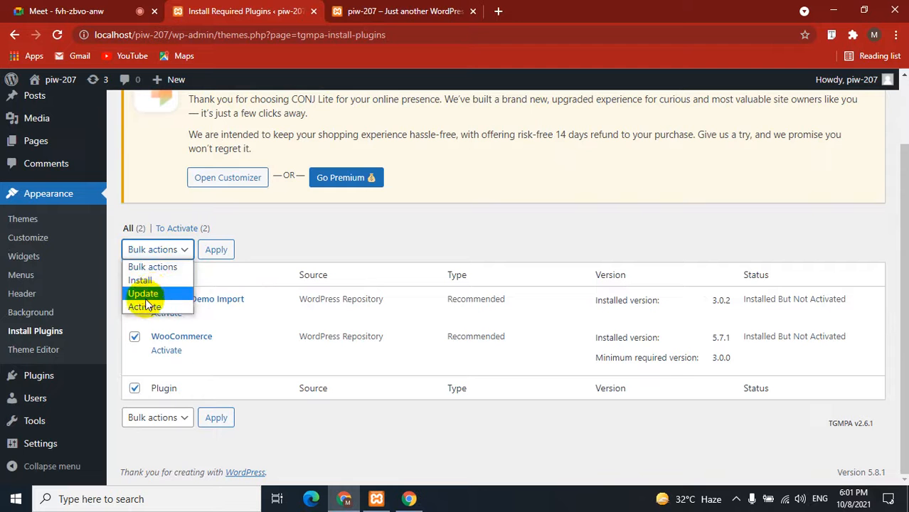
pyautogui.click(146, 307)
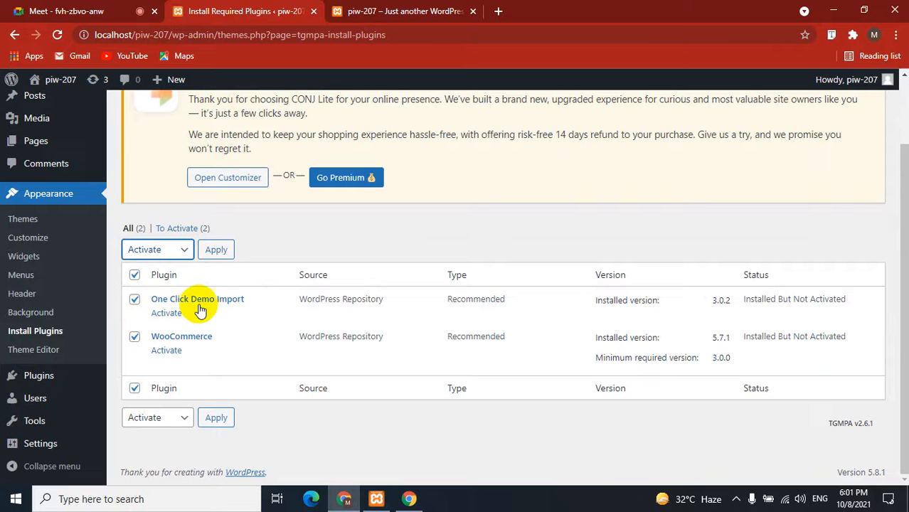
pyautogui.click(217, 252)
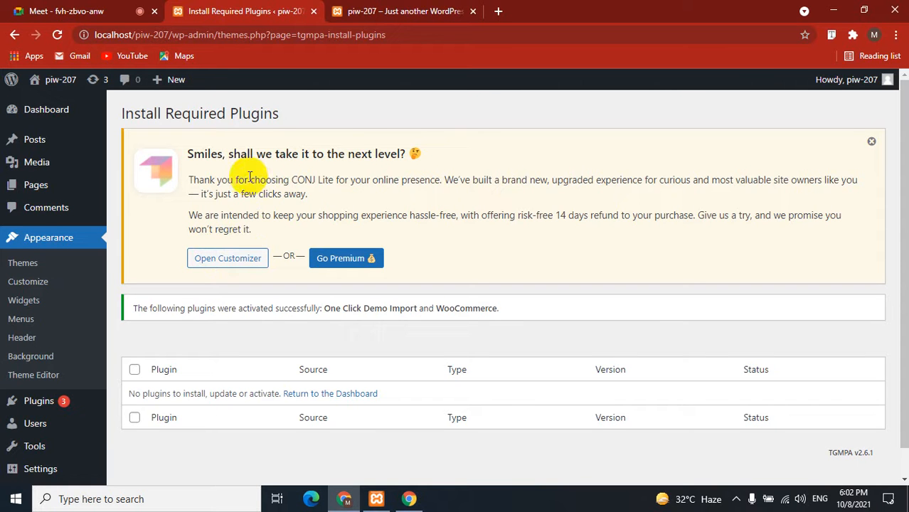
pyautogui.click(347, 397)
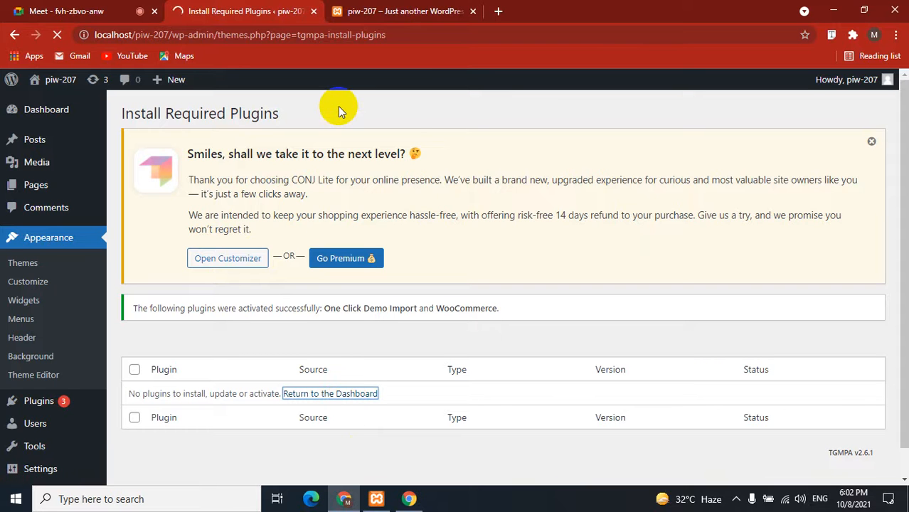
pyautogui.click(410, 98)
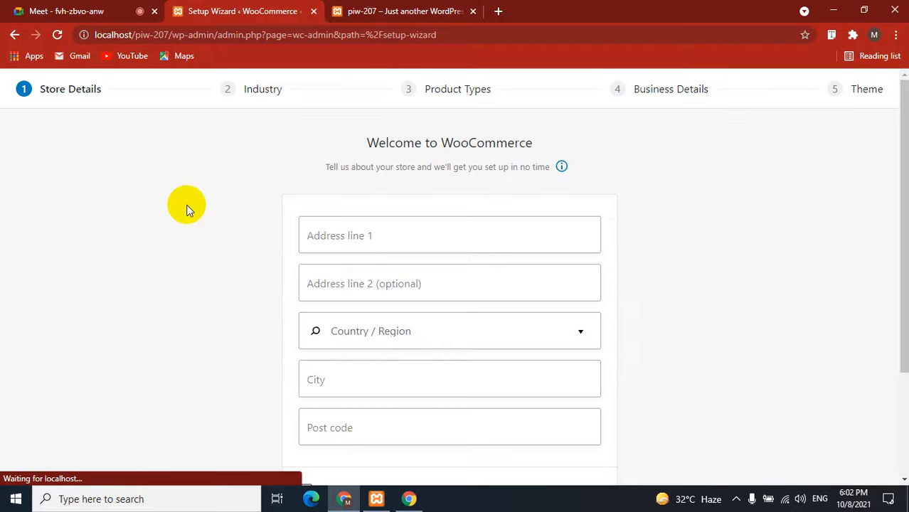
# Enter 'a' as the first store address line and copy it into the second line.
pyautogui.scroll(-1, 197, 232)
pyautogui.scroll(1, 197, 237)
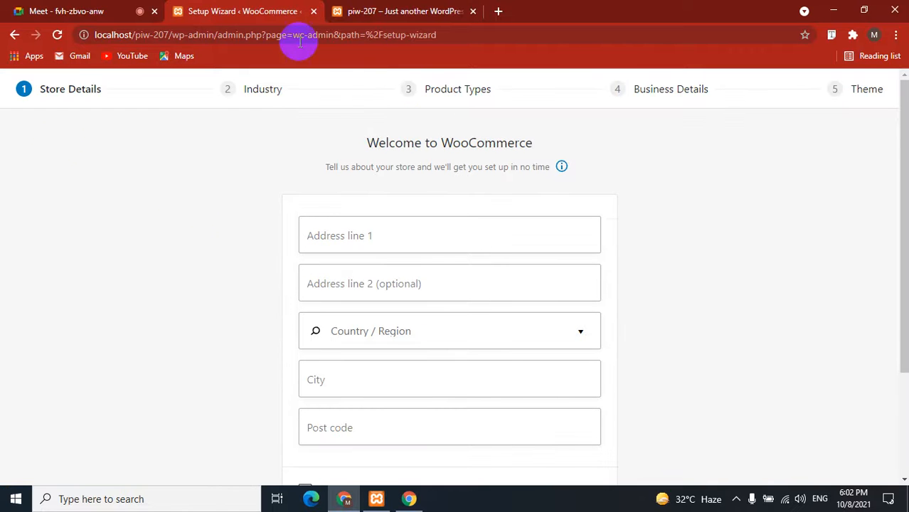
pyautogui.moveTo(363, 144); pyautogui.dragTo(566, 142)
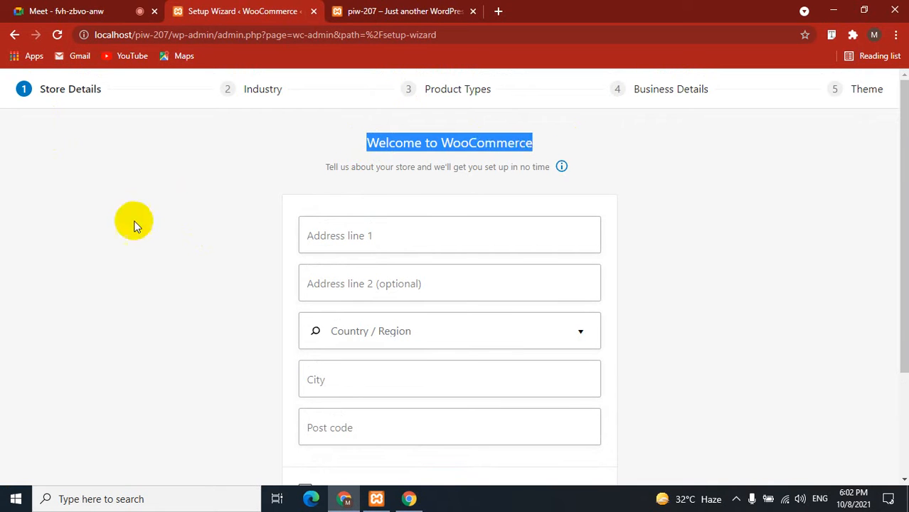
pyautogui.click(203, 226)
pyautogui.click(388, 235)
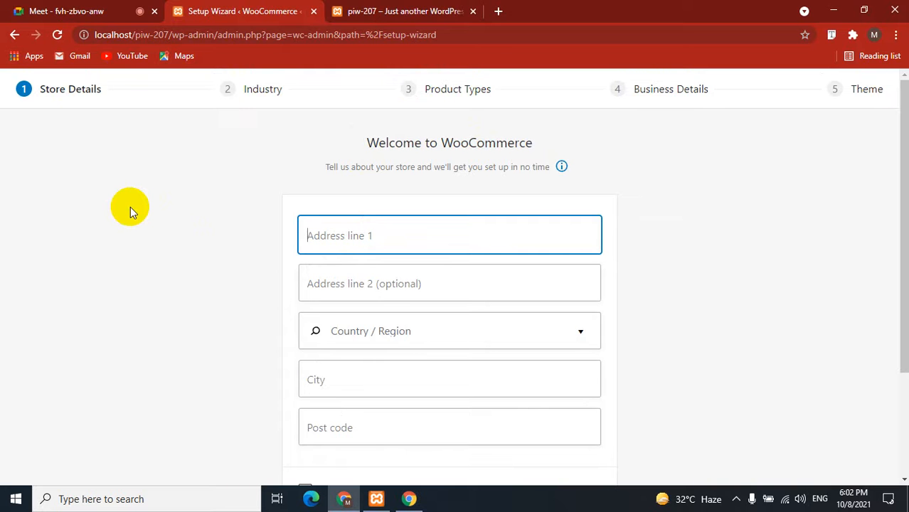
pyautogui.write('alpona plaza 6th floor.')
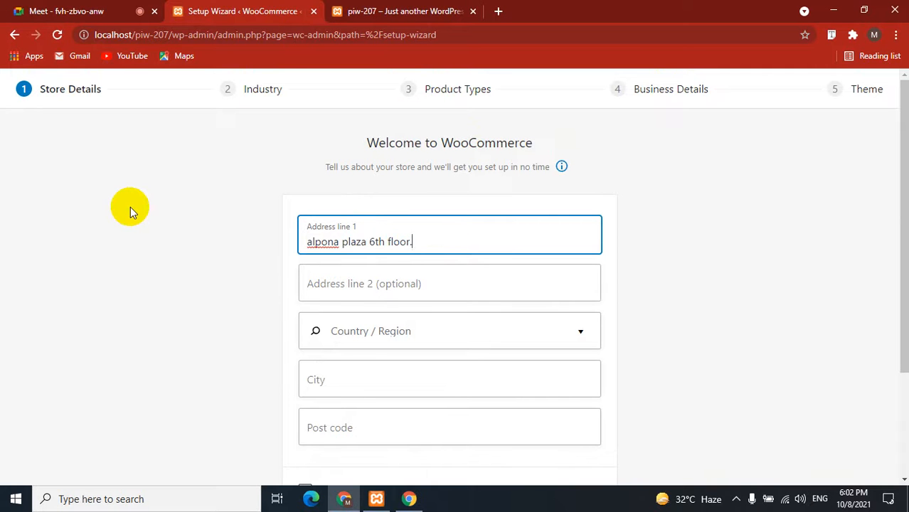
pyautogui.moveTo(421, 244); pyautogui.dragTo(245, 228)
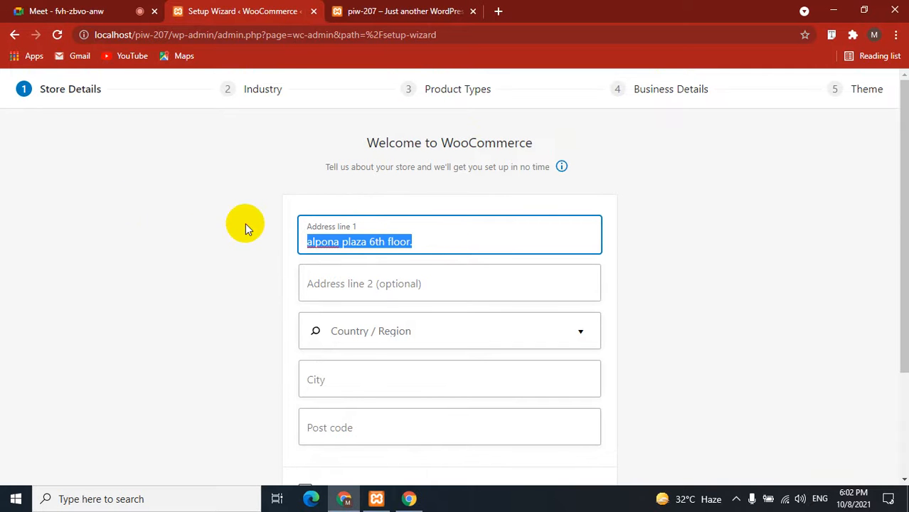
pyautogui.hotkey('ctrl', 'c')
pyautogui.click(379, 284)
pyautogui.hotkey('ctrl', 'v')
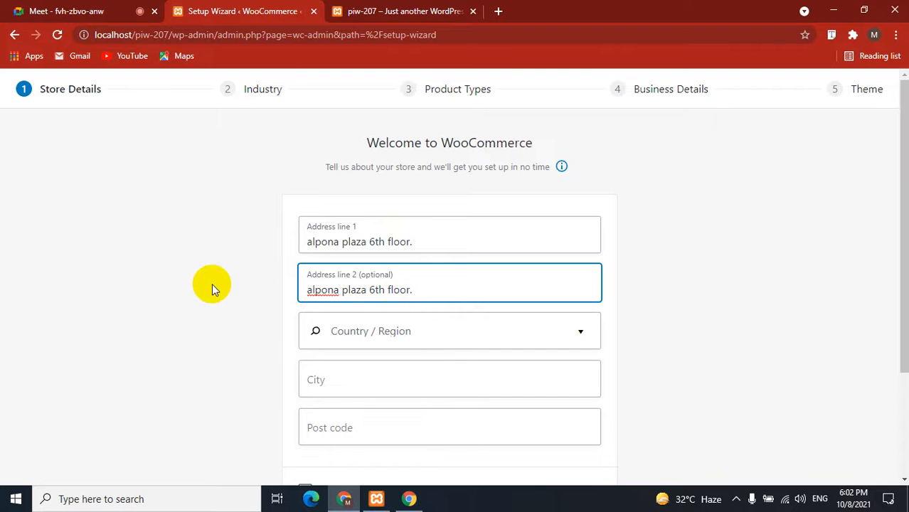
pyautogui.scroll(-3, 212, 284)
# Set the region to Bangladesh — Dhaka, post code 12, mark it a client store, and continue.
pyautogui.click(376, 184)
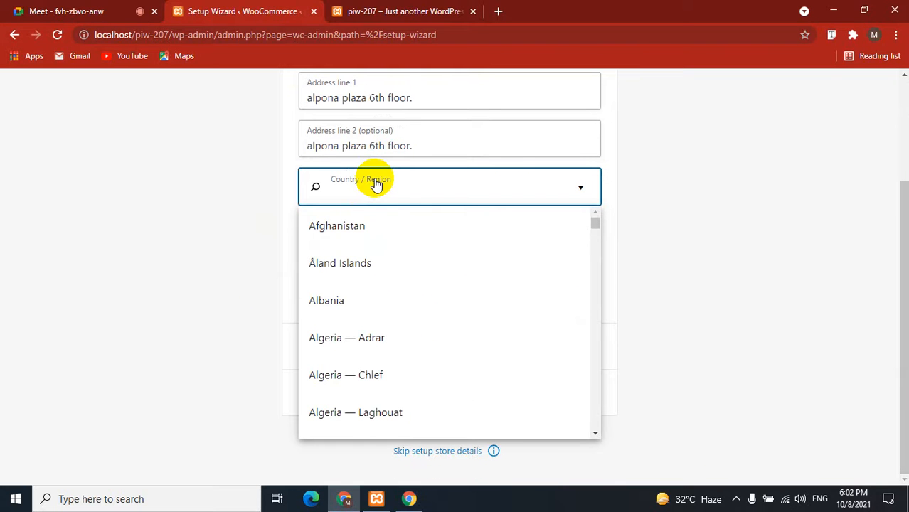
pyautogui.write('banglades')
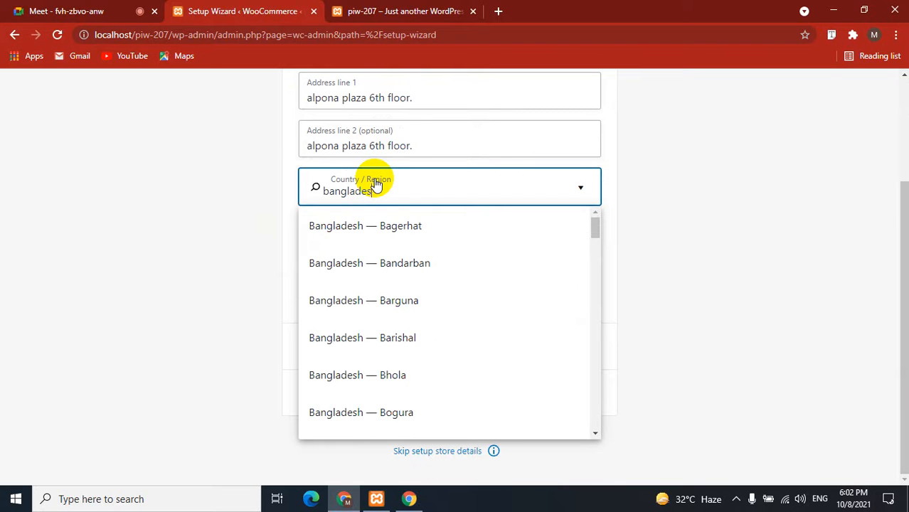
pyautogui.write('hd')
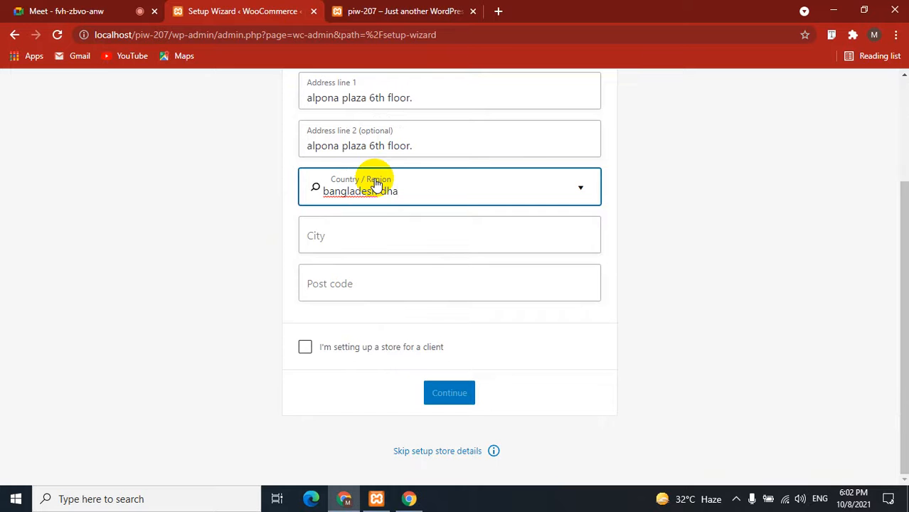
pyautogui.press('BackSpace')
pyautogui.press('BackSpace')
pyautogui.press('BackSpace')
pyautogui.press('BackSpace')
pyautogui.press('BackSpace')
pyautogui.press('BackSpace')
pyautogui.press('BackSpace')
pyautogui.press('BackSpace')
pyautogui.press('BackSpace')
pyautogui.press('BackSpace')
pyautogui.press('BackSpace')
pyautogui.press('BackSpace')
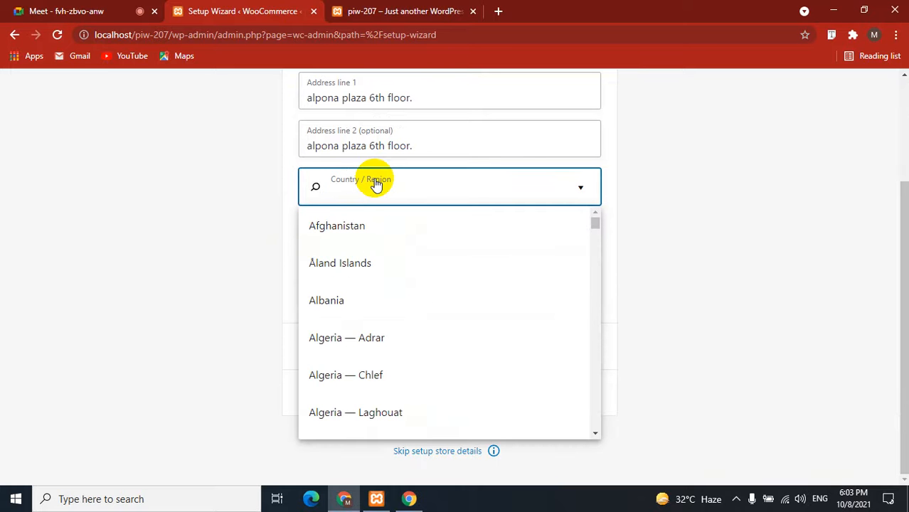
pyautogui.write('dhaka')
pyautogui.click(470, 226)
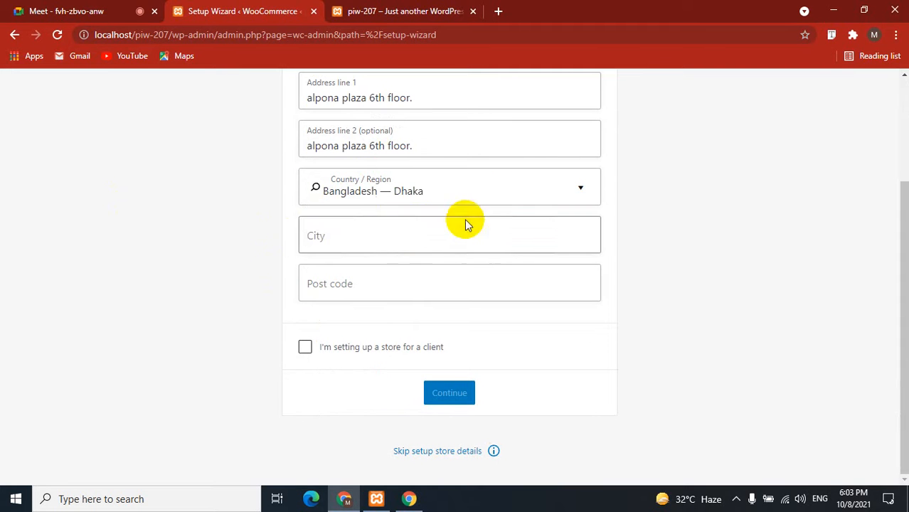
pyautogui.click(346, 228)
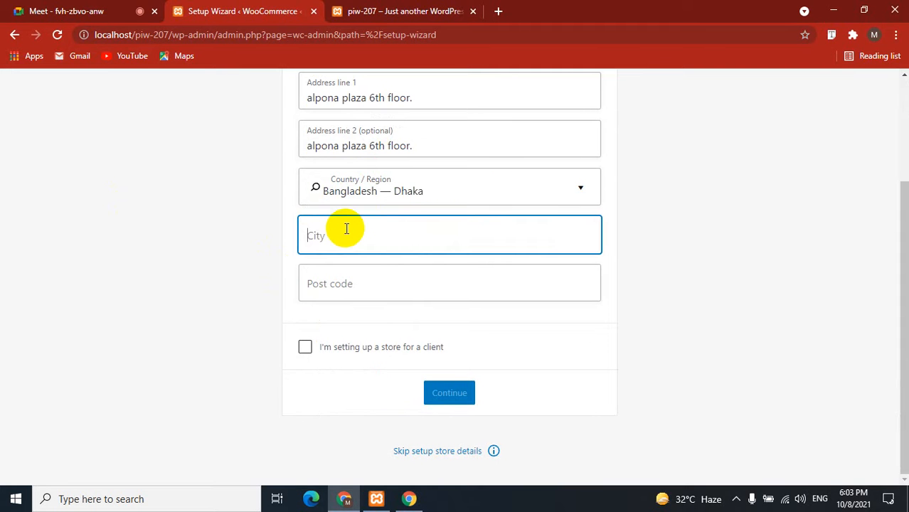
pyautogui.press('Tab')
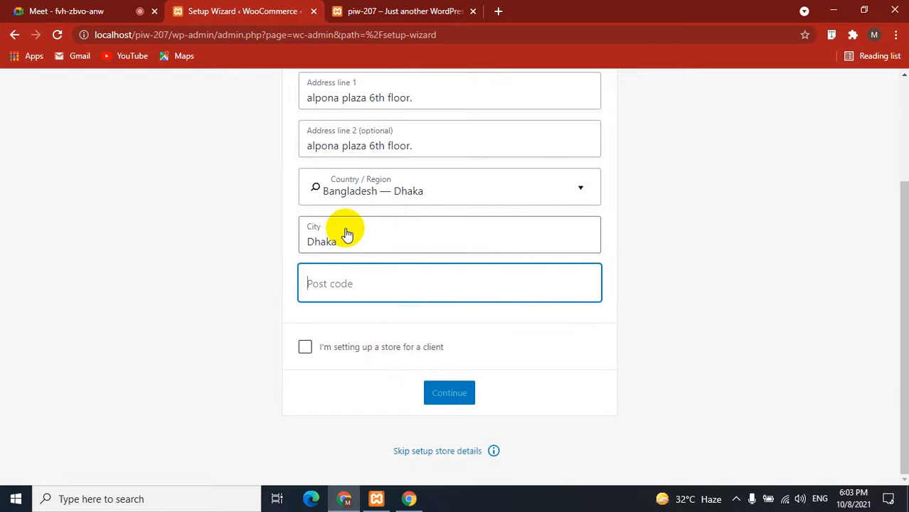
pyautogui.write('1207')
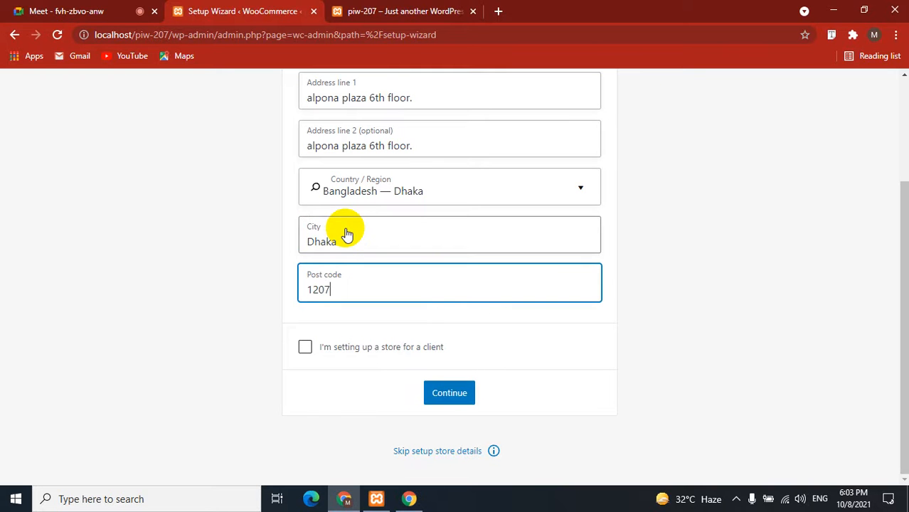
pyautogui.click(306, 346)
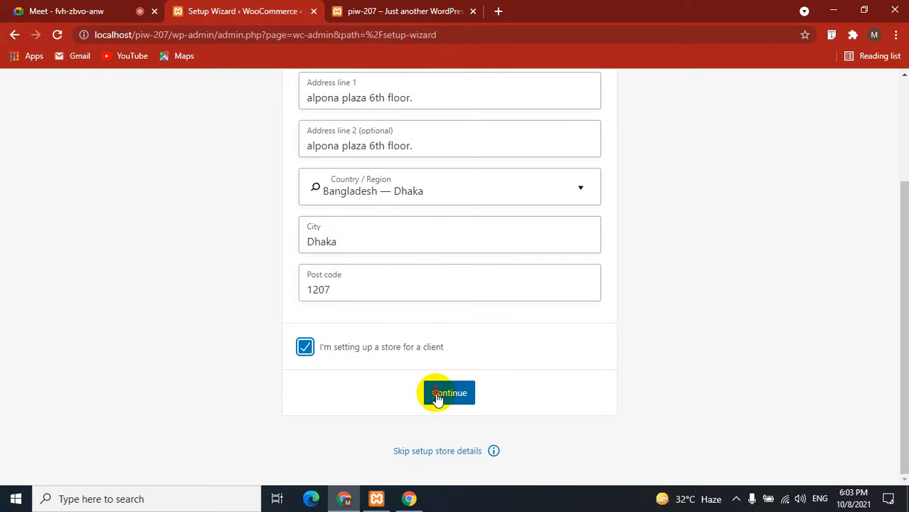
pyautogui.click(437, 396)
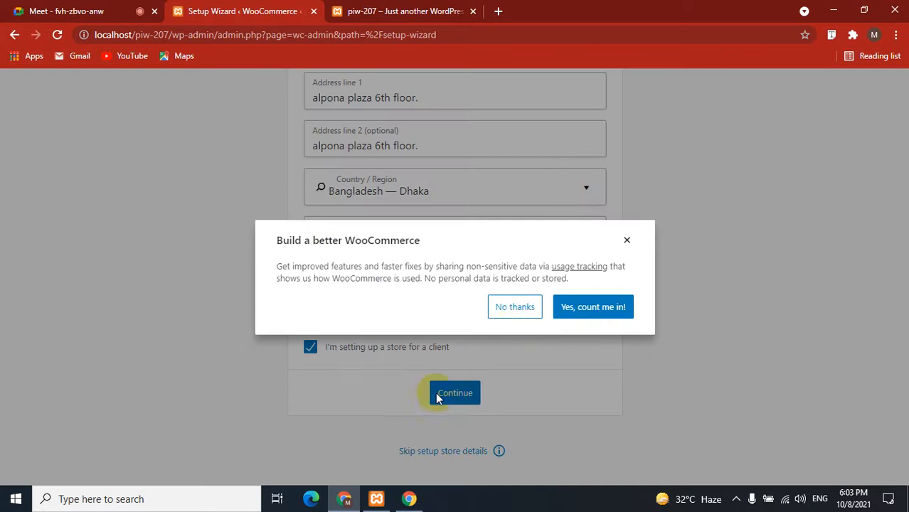
pyautogui.click(130, 280)
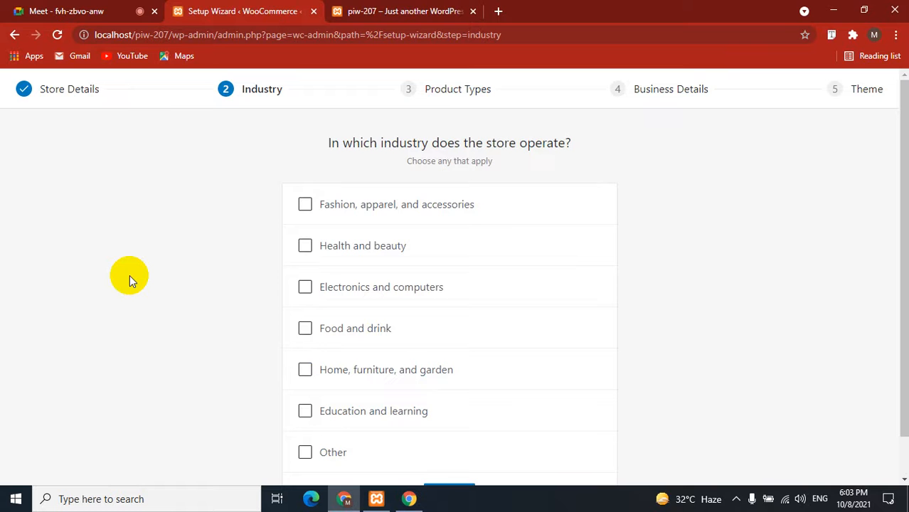
# Choose Fashion, Health and beauty, Electronics, Home and Education as the store's industries.
pyautogui.click(98, 8)
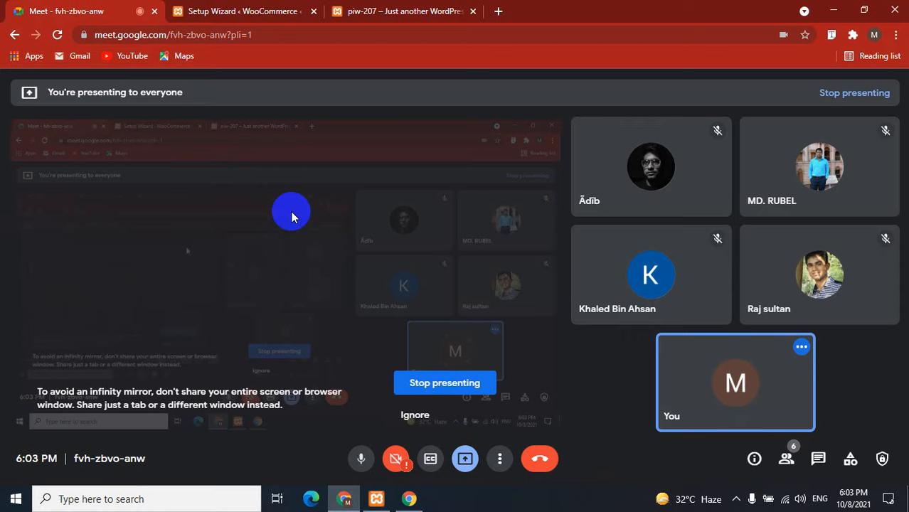
pyautogui.click(246, 11)
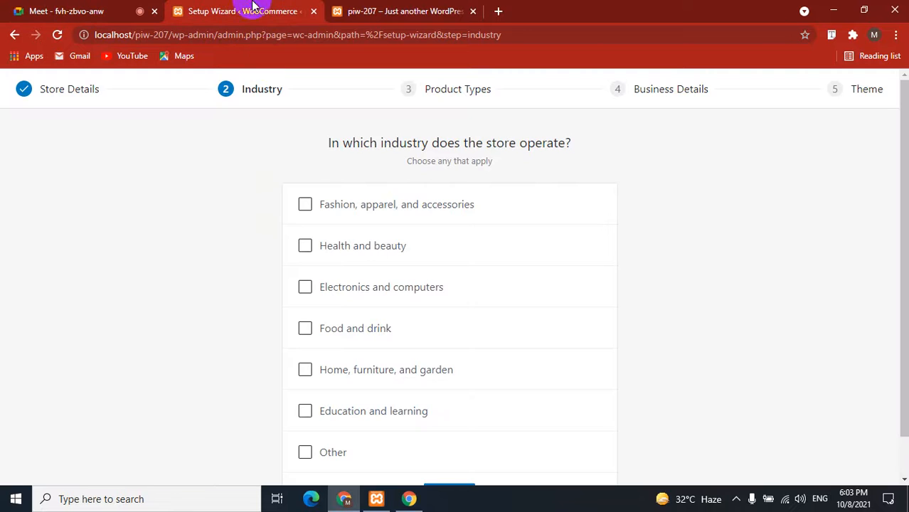
pyautogui.moveTo(320, 144); pyautogui.dragTo(573, 146)
pyautogui.click(237, 289)
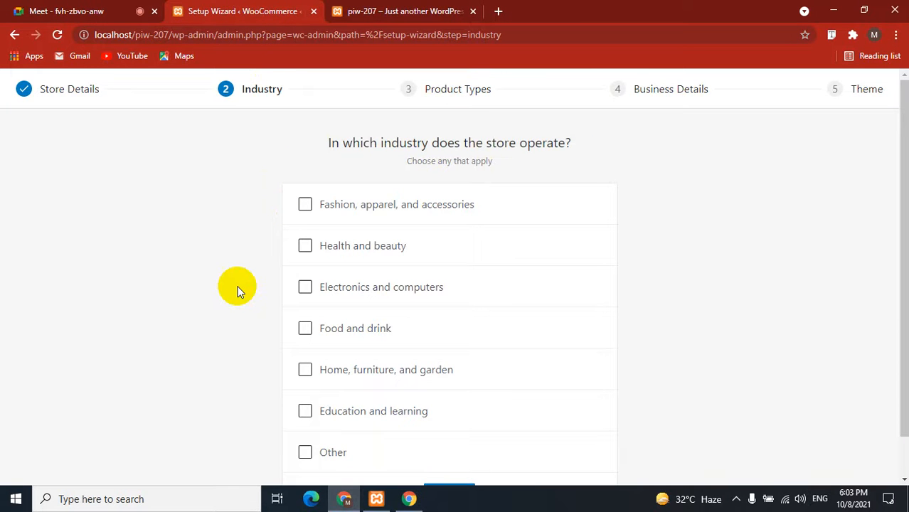
pyautogui.scroll(-1, 238, 289)
pyautogui.click(304, 160)
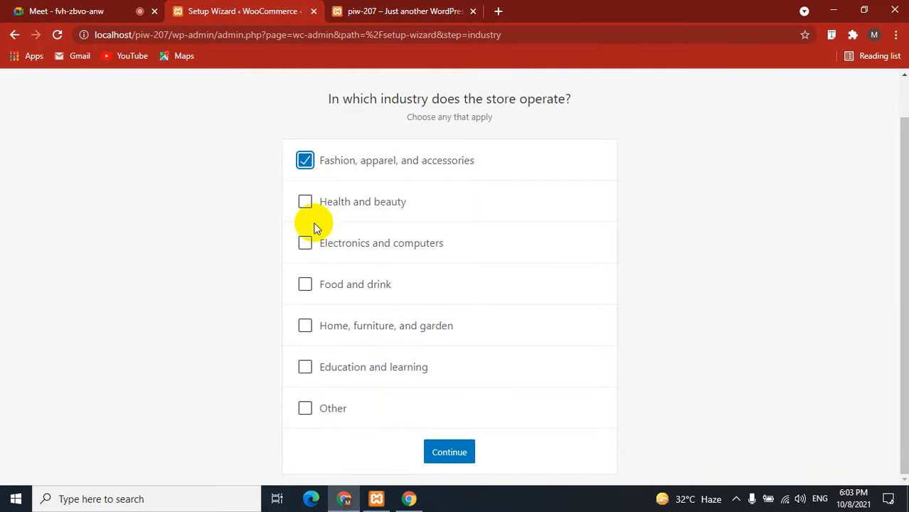
pyautogui.click(305, 205)
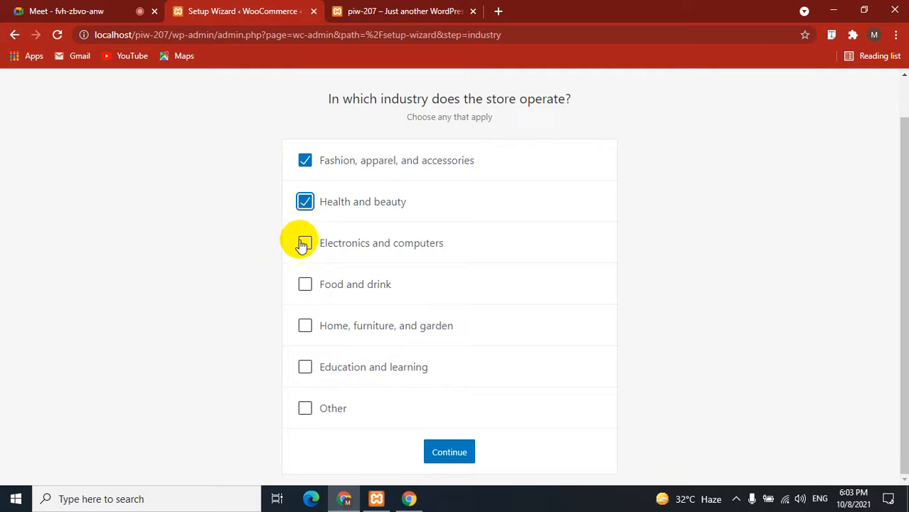
pyautogui.click(304, 244)
pyautogui.click(304, 325)
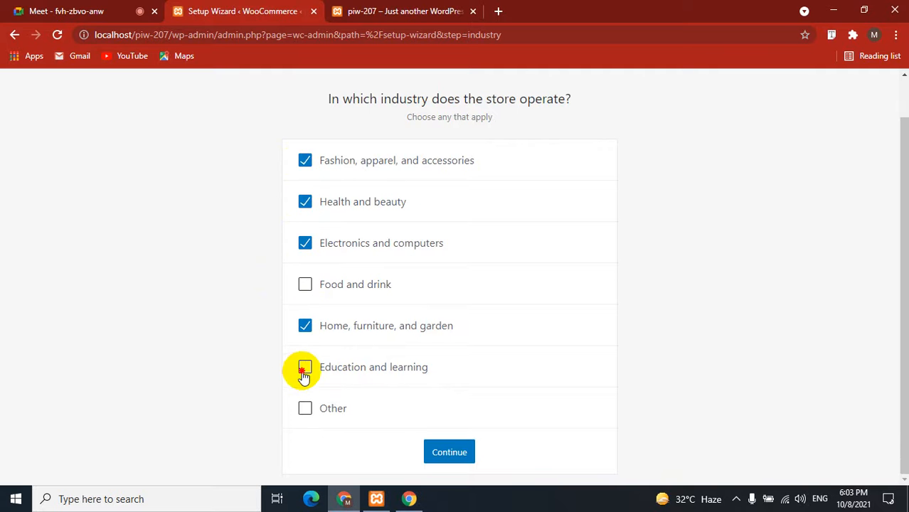
pyautogui.click(305, 367)
# Admit the waiting person to the video call, then continue past the industry step.
pyautogui.click(121, 11)
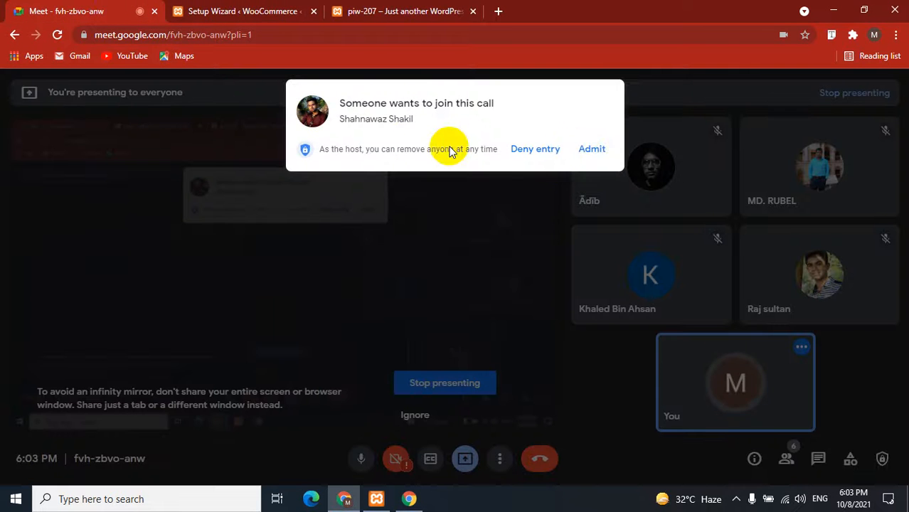
pyautogui.click(582, 150)
pyautogui.click(223, 10)
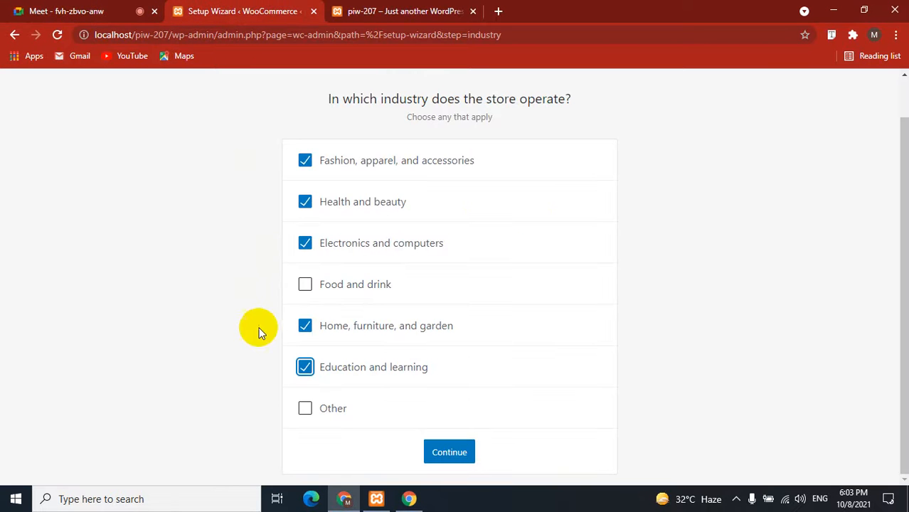
pyautogui.click(454, 453)
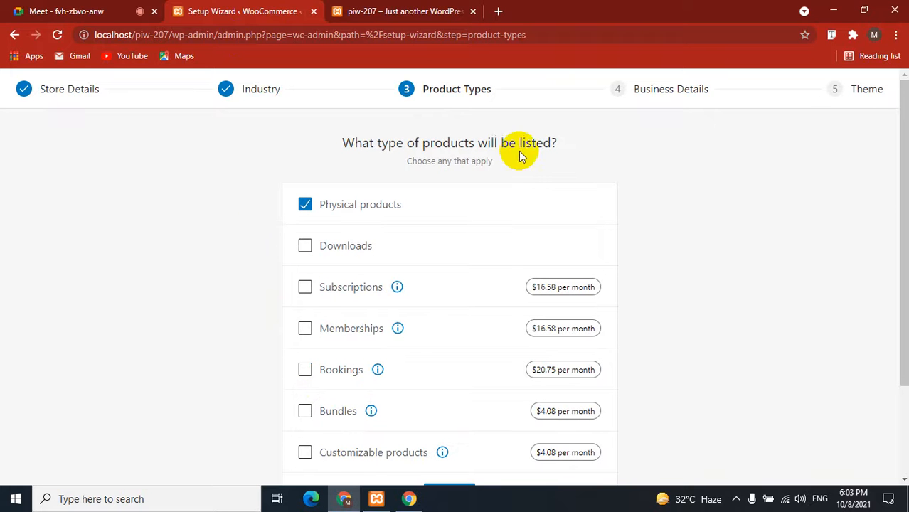
# Add Downloads alongside Physical products as a product type.
pyautogui.click(303, 246)
pyautogui.scroll(-1, 249, 249)
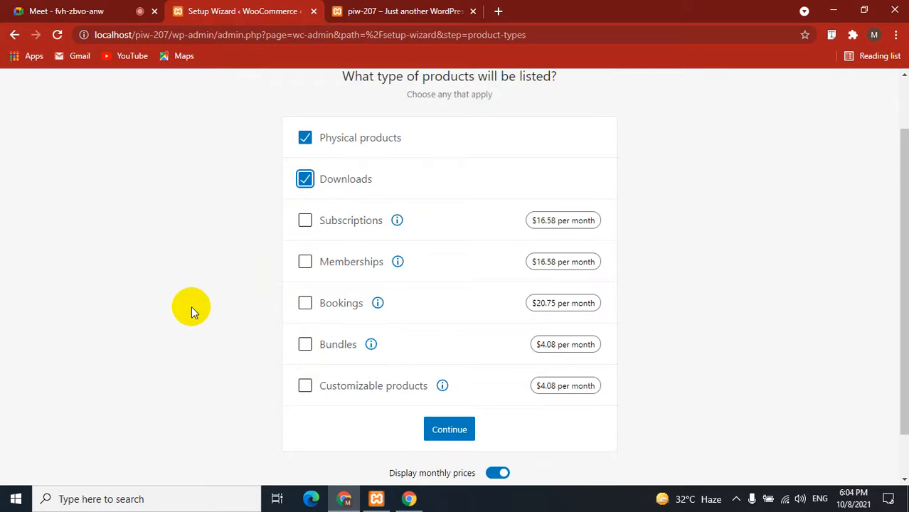
pyautogui.scroll(-1, 192, 311)
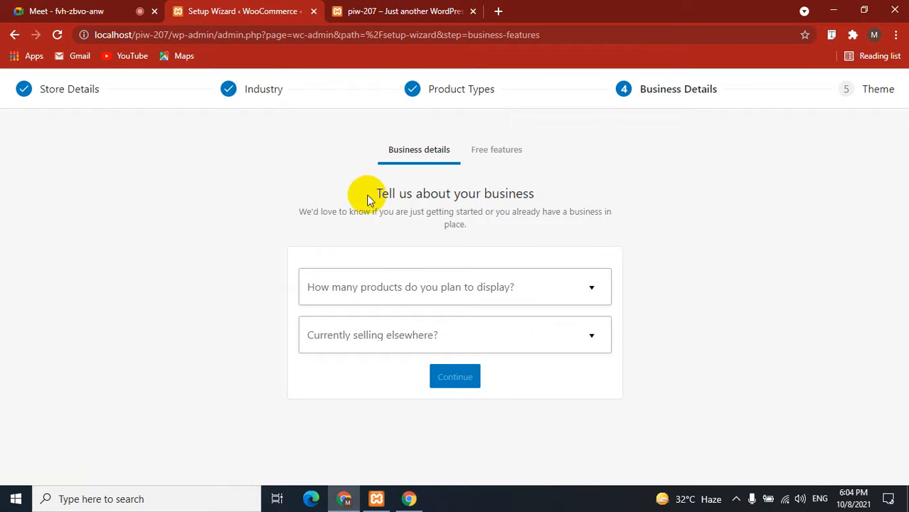
# Answer 1,000+ products, another WooCommerce store owned, and 210,000–850,000 revenue, then continue.
pyautogui.moveTo(393, 193); pyautogui.dragTo(685, 205)
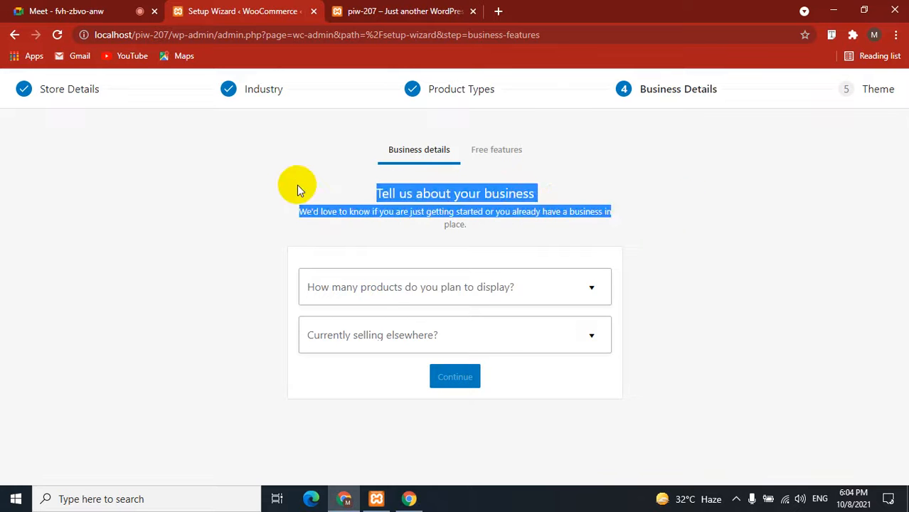
pyautogui.click(295, 185)
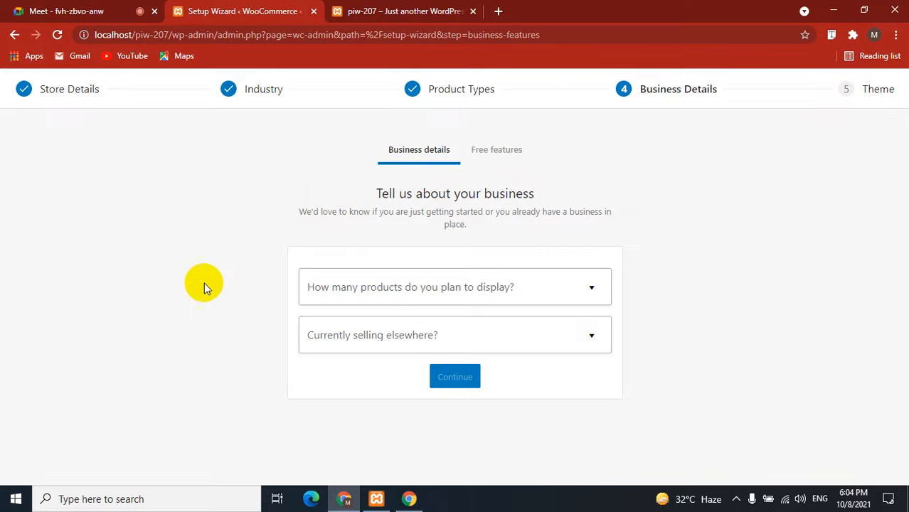
pyautogui.click(449, 284)
pyautogui.scroll(-1, 282, 379)
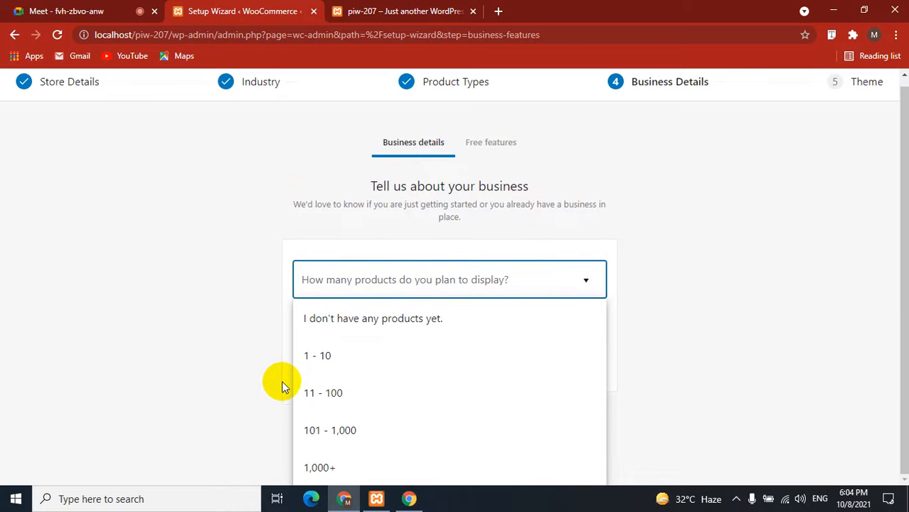
pyautogui.click(359, 468)
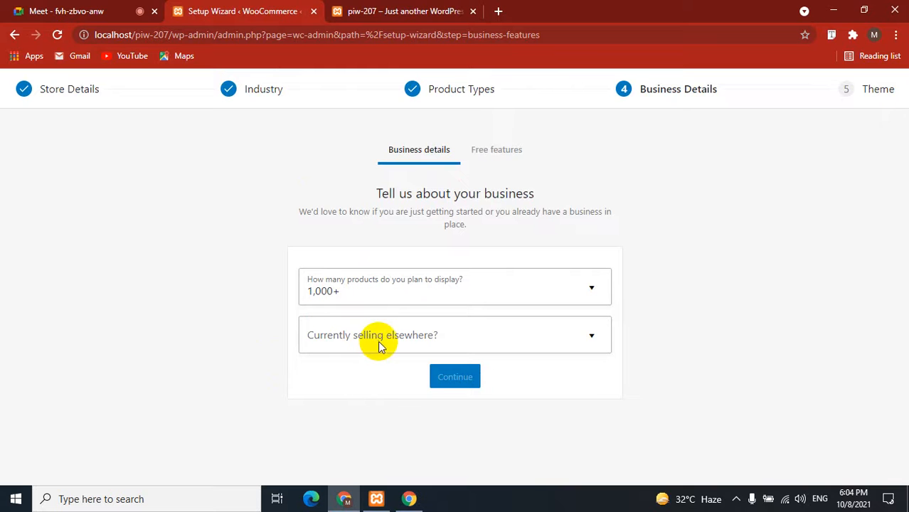
pyautogui.click(402, 337)
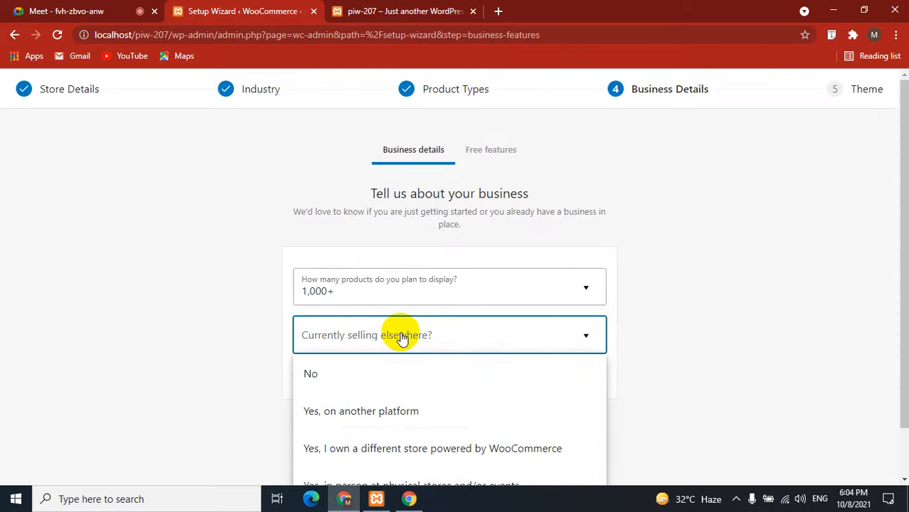
pyautogui.scroll(-1, 399, 352)
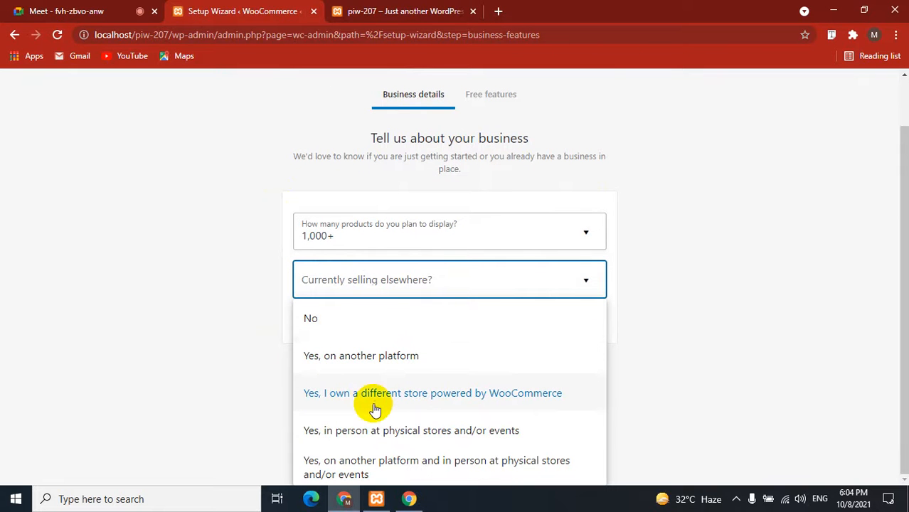
pyautogui.click(490, 400)
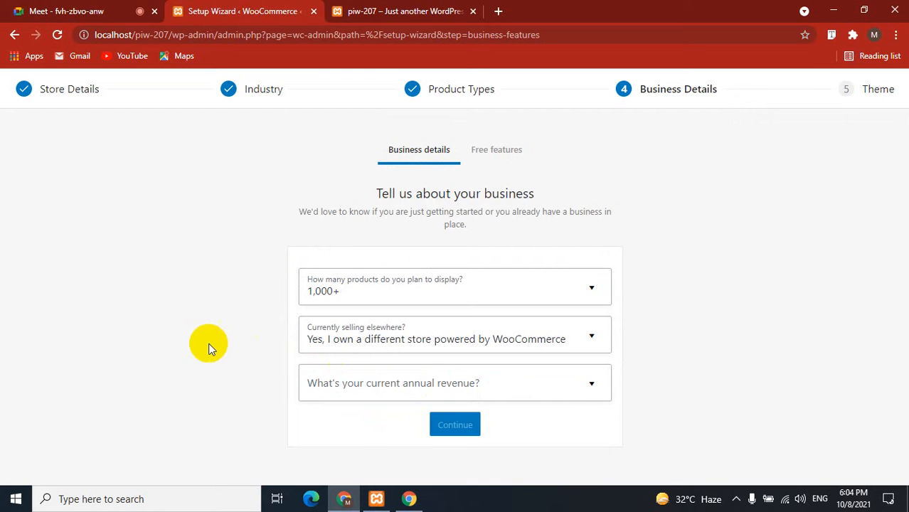
pyautogui.click(460, 391)
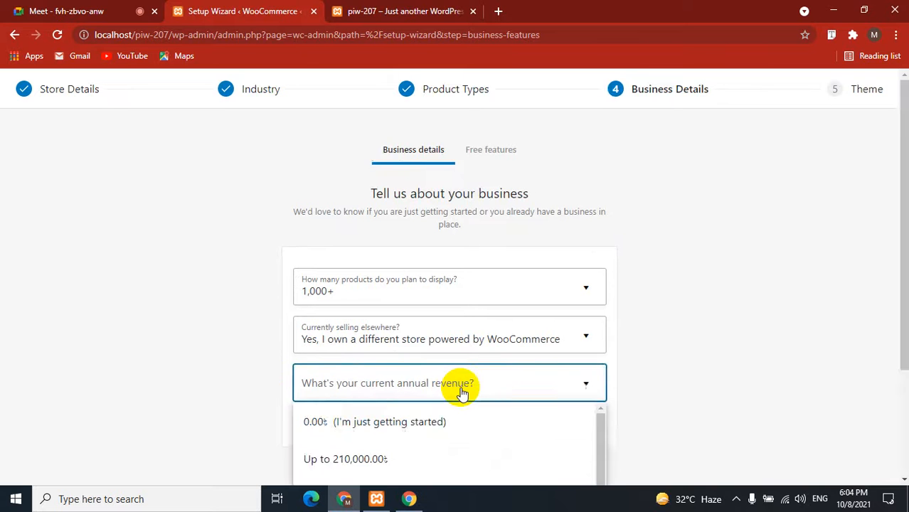
pyautogui.scroll(-2, 462, 392)
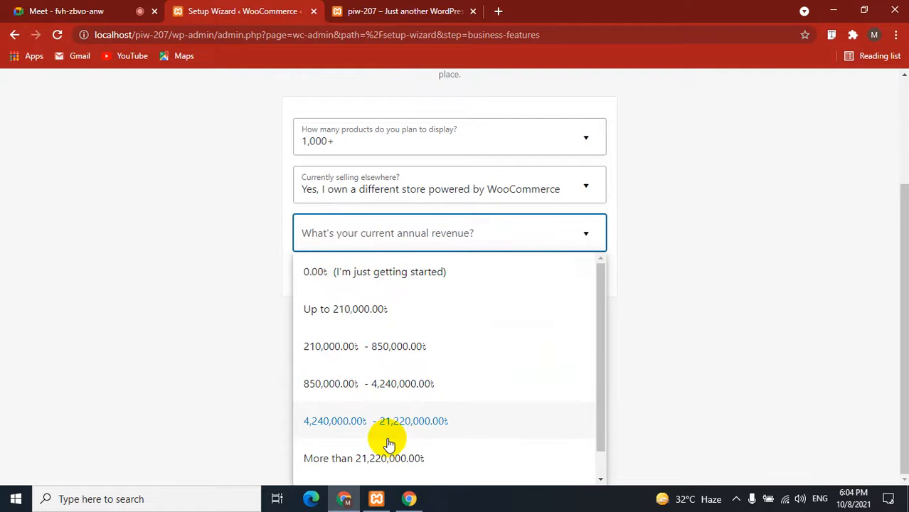
pyautogui.click(354, 346)
pyautogui.click(455, 426)
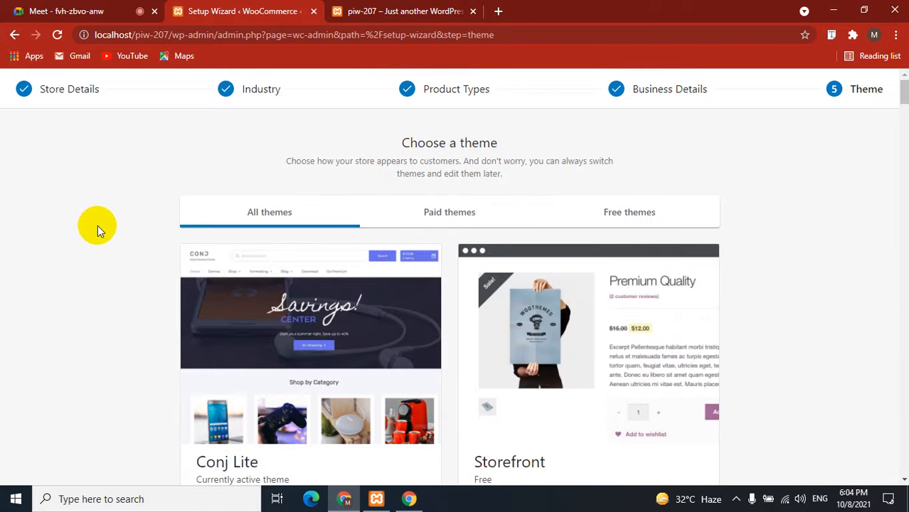
# Browse the theme choices under the Paid, Free and All themes filters.
pyautogui.scroll(-3, 97, 221)
pyautogui.scroll(-10, 97, 220)
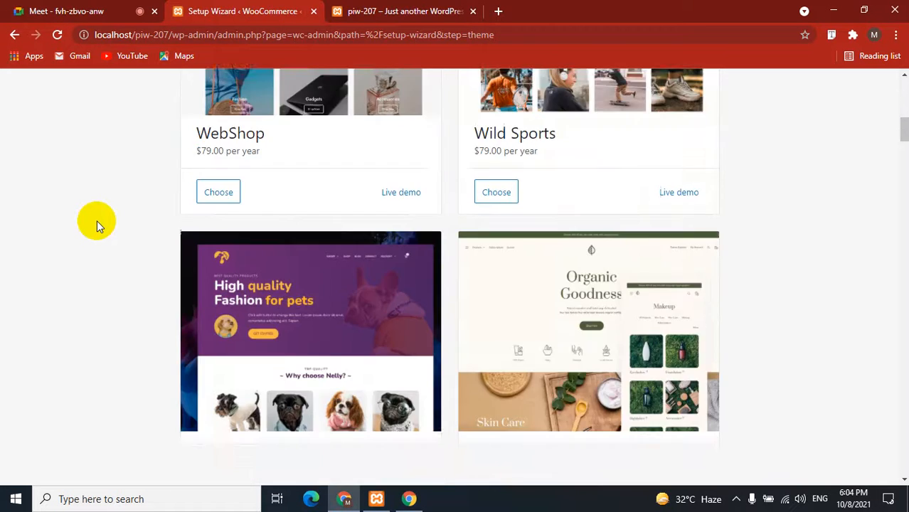
pyautogui.scroll(-14, 97, 220)
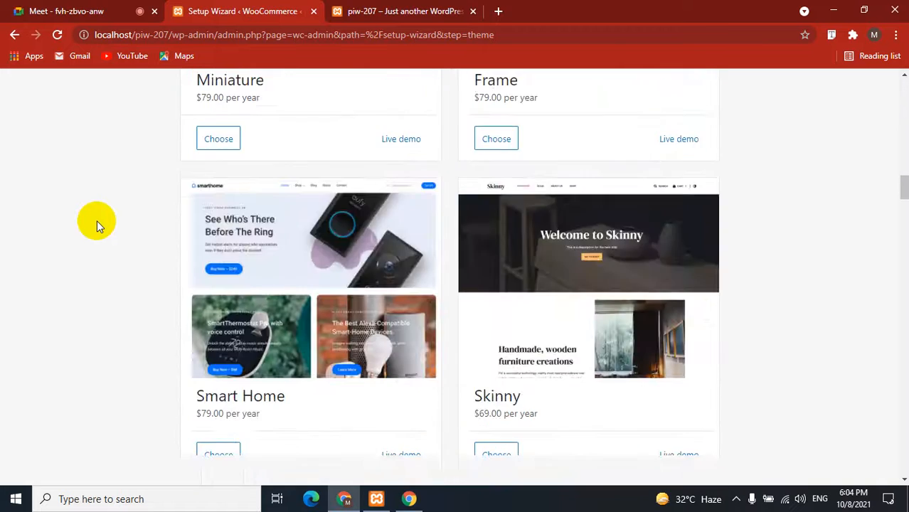
pyautogui.scroll(20, 97, 221)
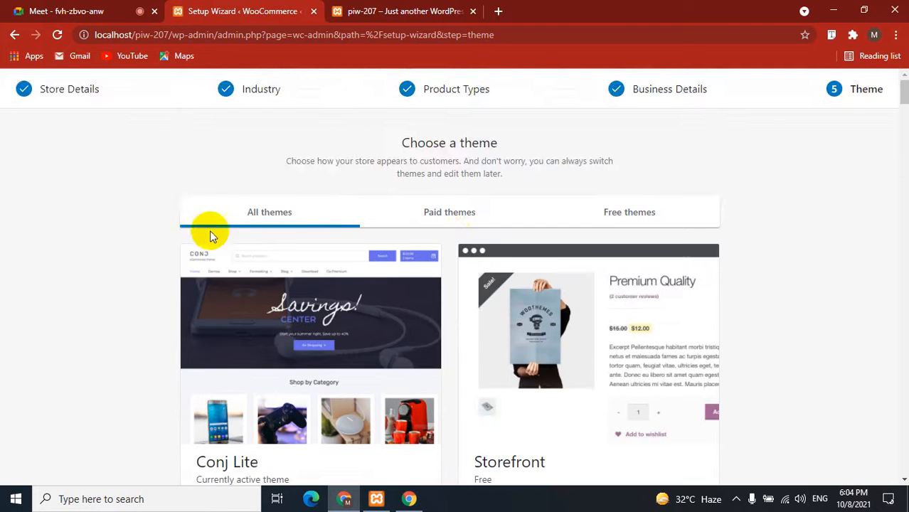
pyautogui.click(473, 217)
pyautogui.scroll(-5, 114, 204)
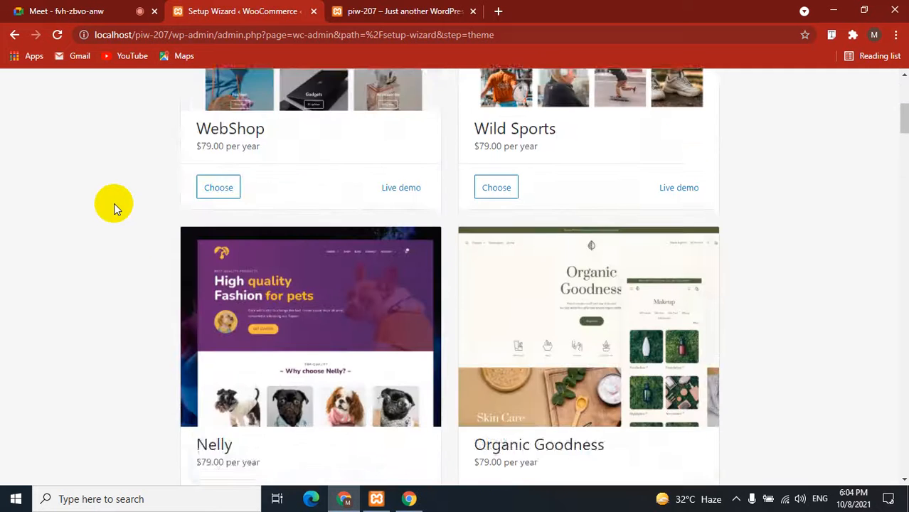
pyautogui.scroll(-12, 114, 204)
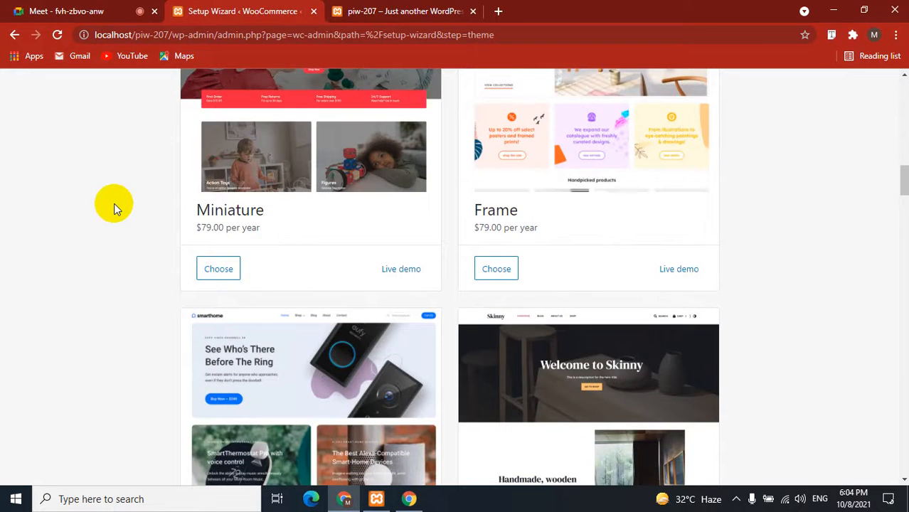
pyautogui.scroll(18, 114, 203)
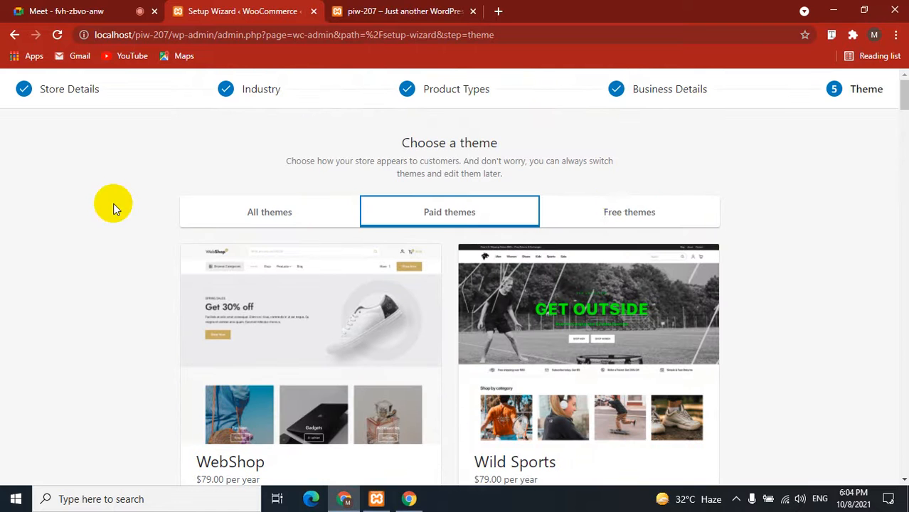
pyautogui.click(610, 210)
pyautogui.scroll(-15, 101, 363)
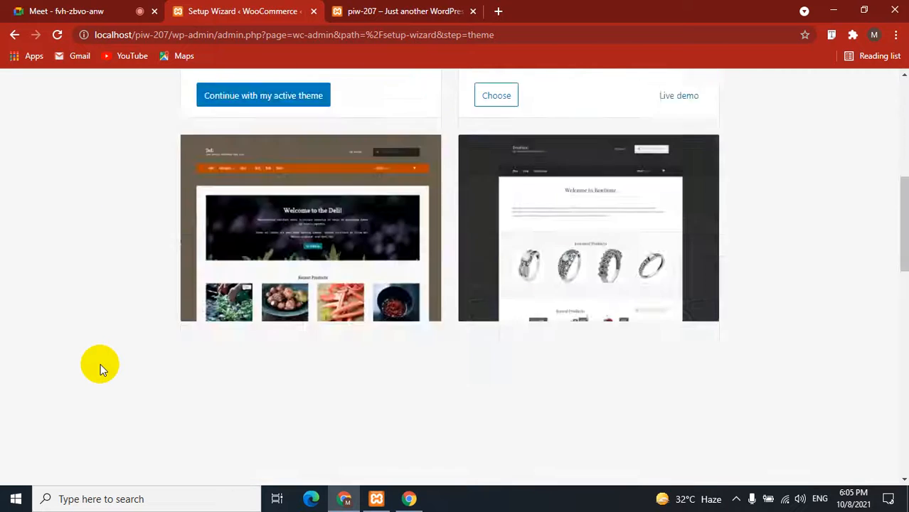
pyautogui.scroll(7, 100, 364)
pyautogui.scroll(8, 100, 363)
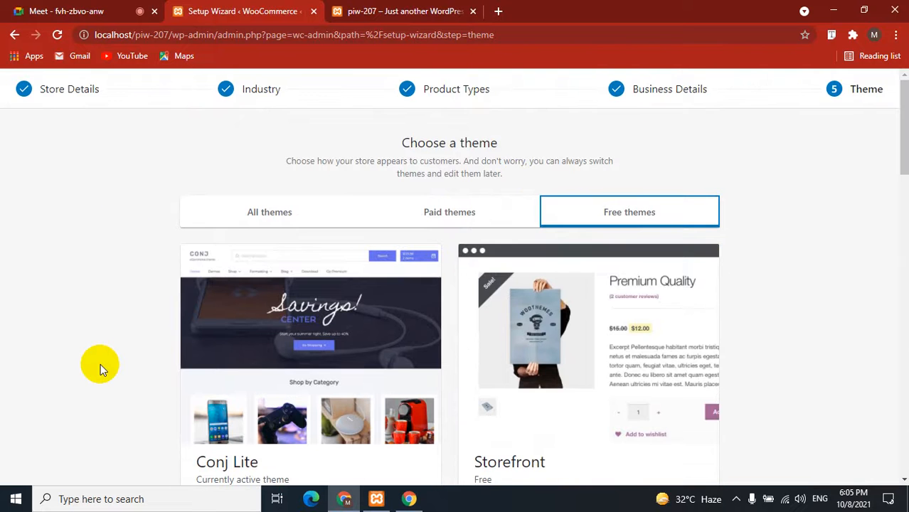
pyautogui.click(294, 217)
# Keep Conj Lite as the active theme to finish the wizard, then reload the page.
pyautogui.scroll(-2, 82, 279)
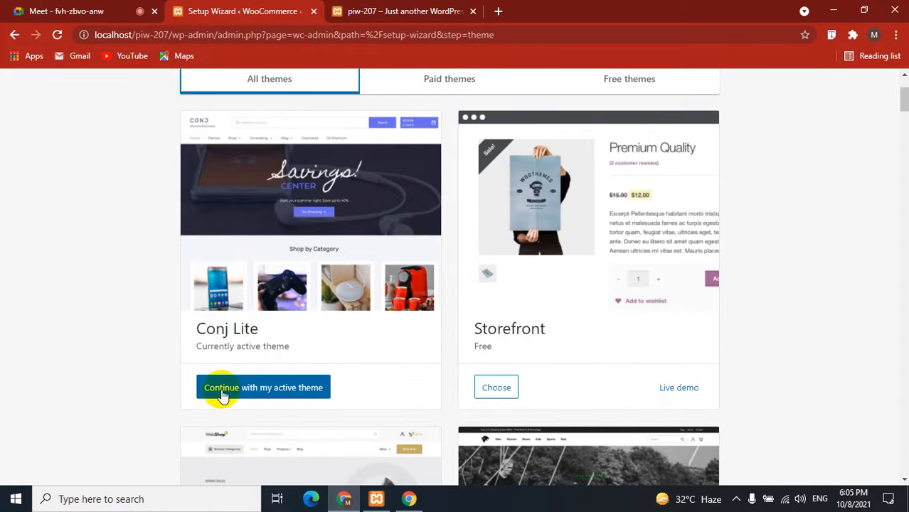
pyautogui.moveTo(270, 330); pyautogui.dragTo(203, 335)
pyautogui.click(138, 359)
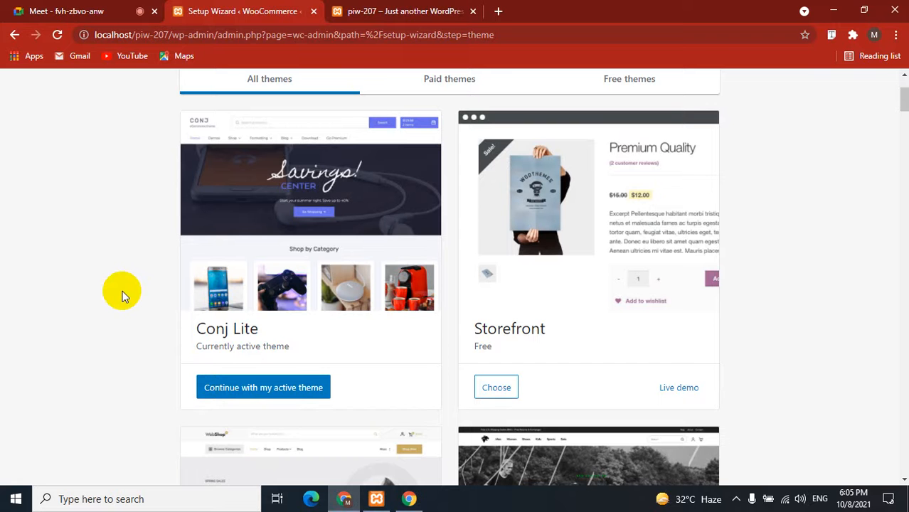
pyautogui.press('F5')
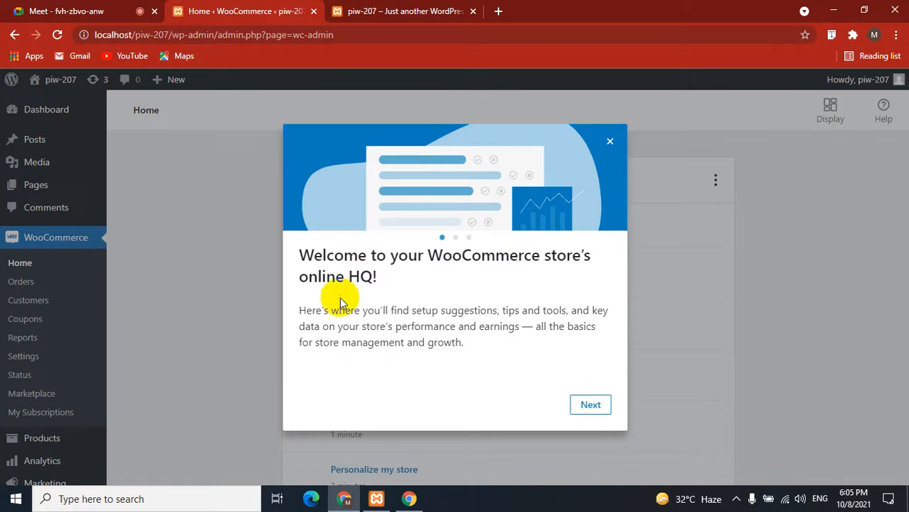
# Step through the WooCommerce Home welcome tour and close it.
pyautogui.click(590, 406)
pyautogui.click(589, 405)
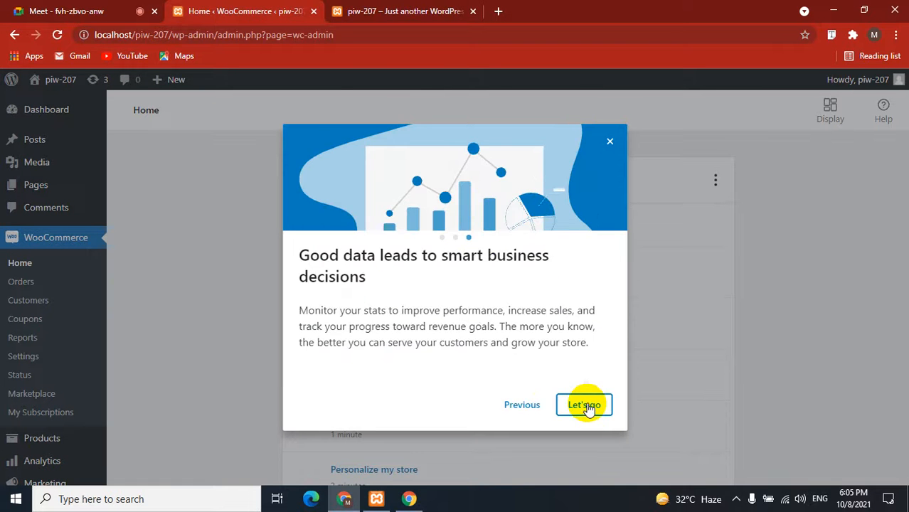
pyautogui.click(584, 349)
pyautogui.scroll(-5, 243, 331)
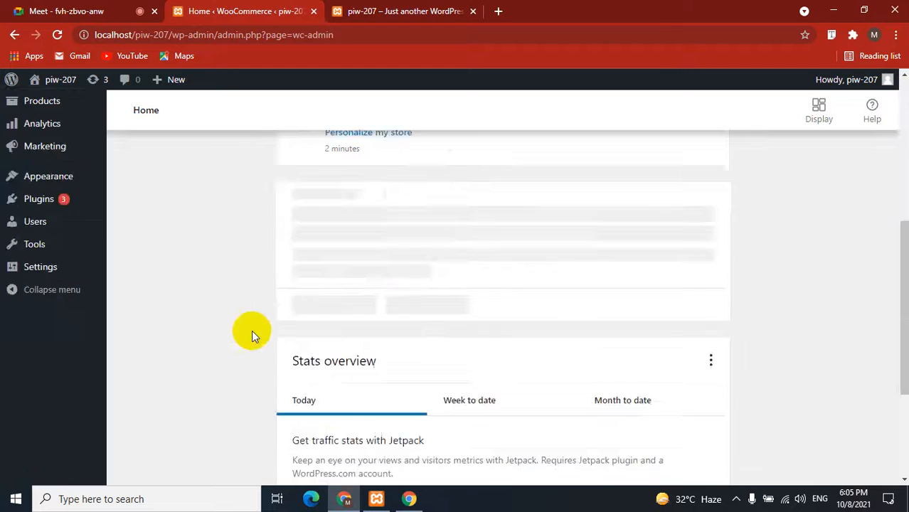
pyautogui.scroll(5, 243, 331)
# Reload the storefront to check its new Cart, Checkout, My account and Shop links, then return to WooCommerce Home.
pyautogui.click(402, 11)
pyautogui.click(57, 34)
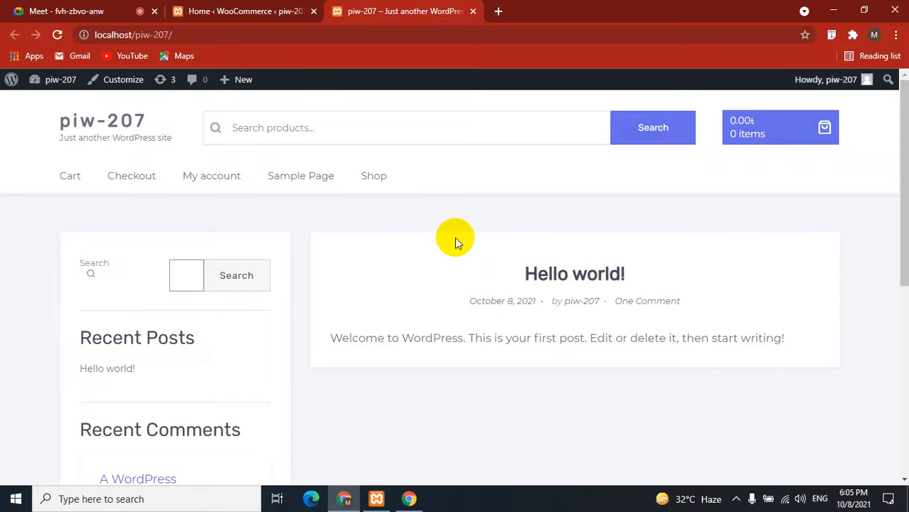
pyautogui.click(250, 11)
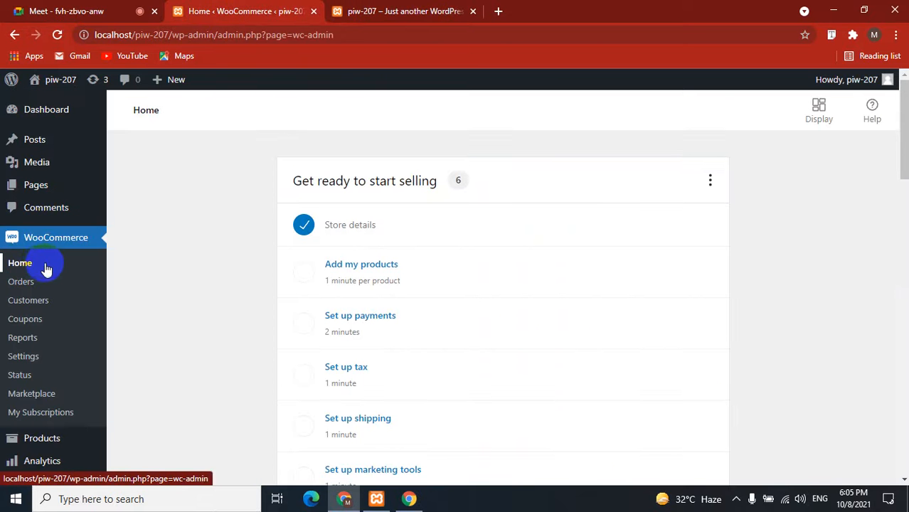
pyautogui.scroll(-5, 30, 306)
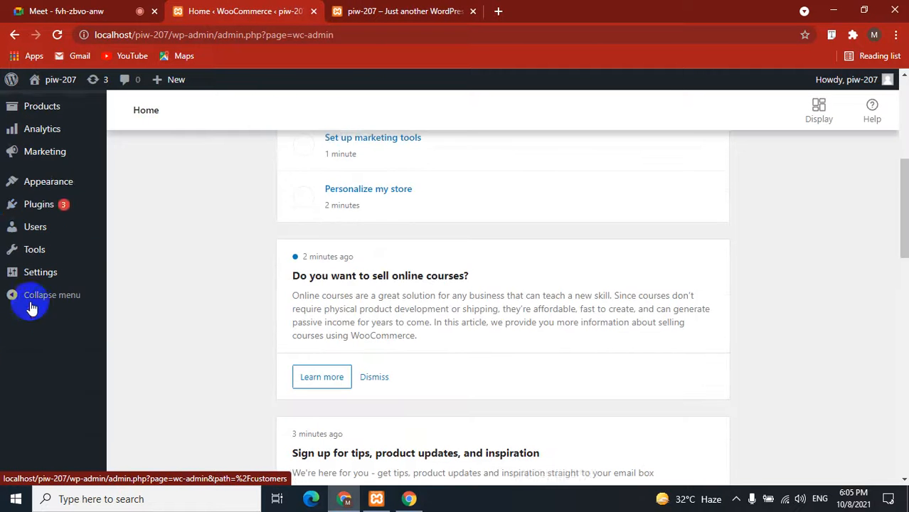
pyautogui.moveTo(50, 180)
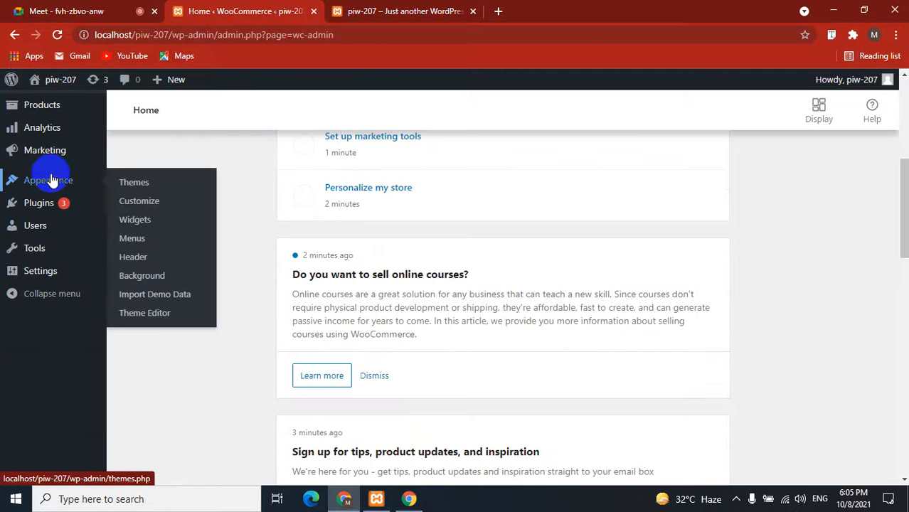
# Start the Default Conj Lite demo import from Appearance > Import Demo Data and confirm Continue & Import.
pyautogui.click(151, 297)
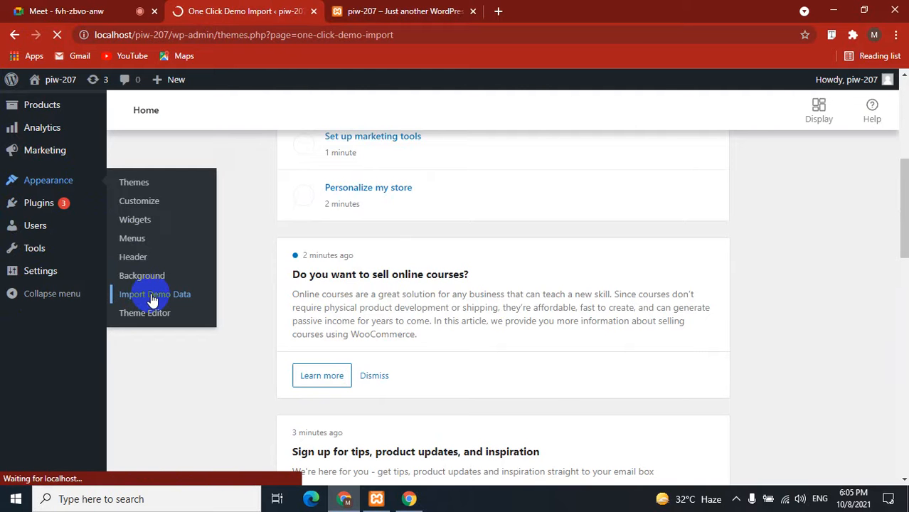
pyautogui.scroll(-5, 391, 327)
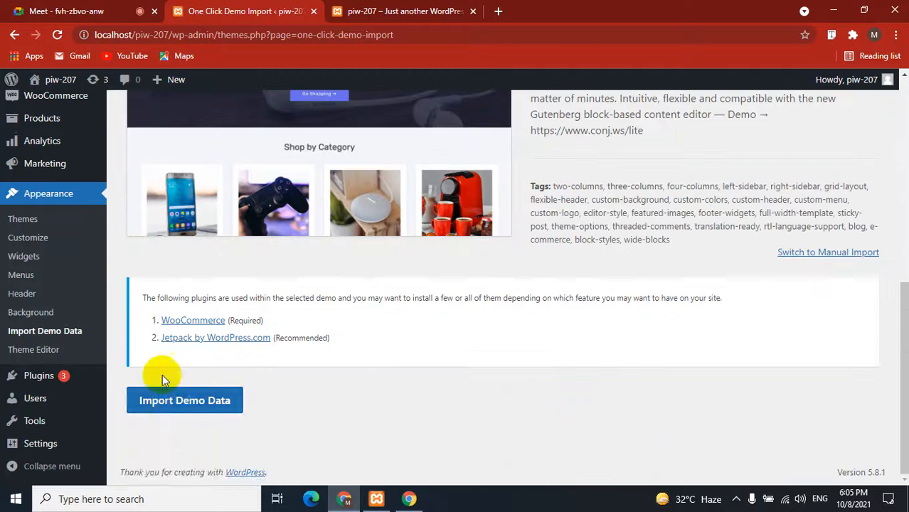
pyautogui.click(176, 404)
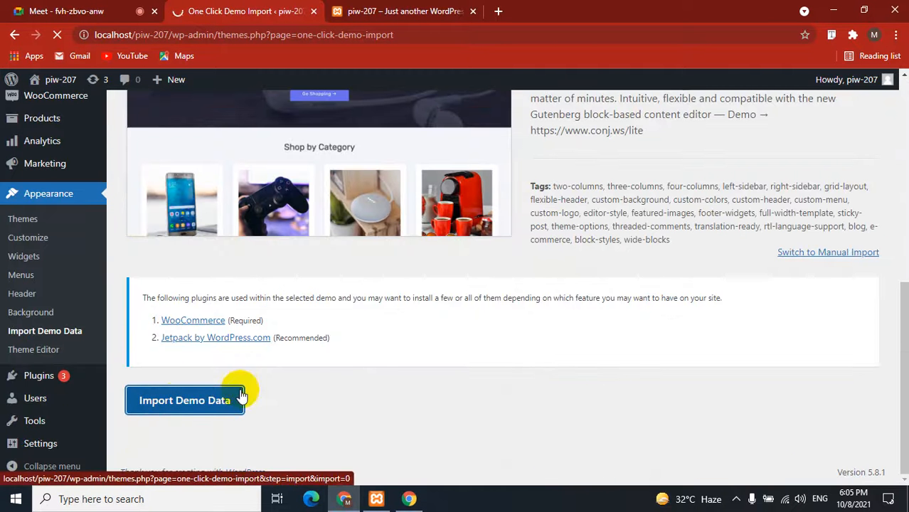
pyautogui.scroll(-3, 418, 334)
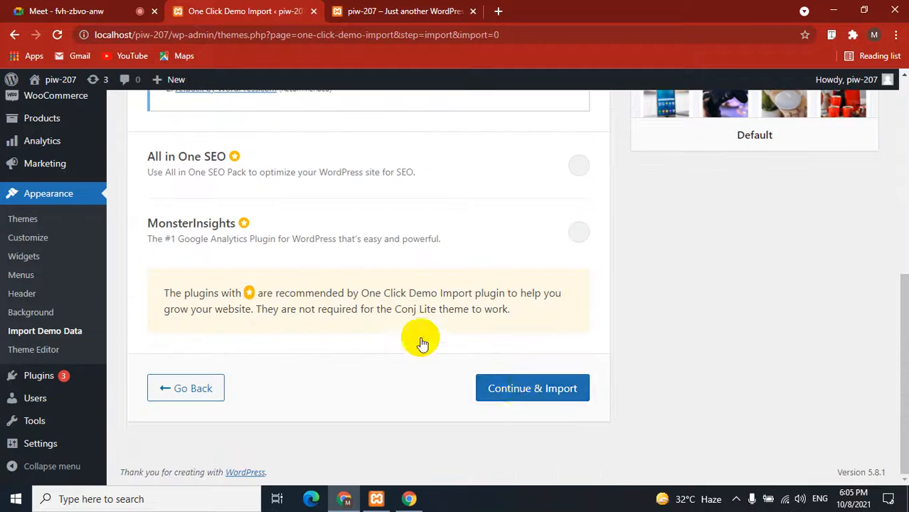
pyautogui.click(517, 391)
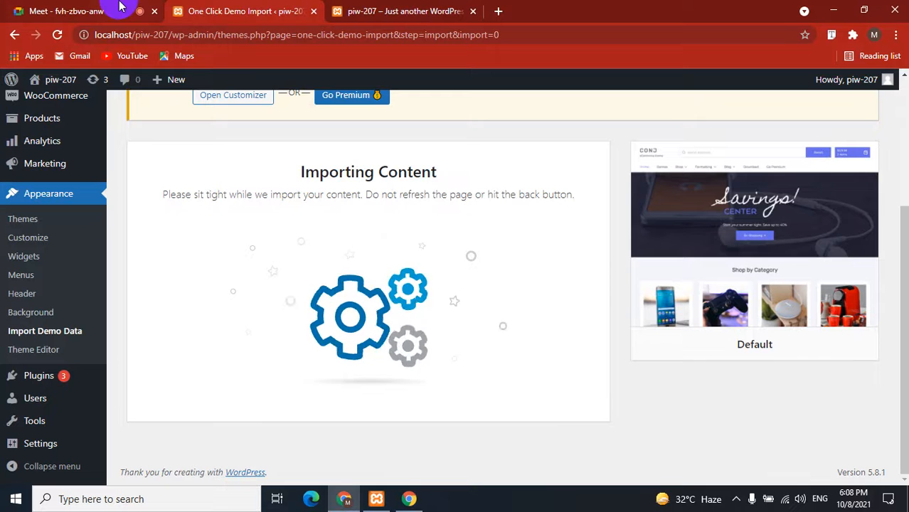
pyautogui.click(120, 6)
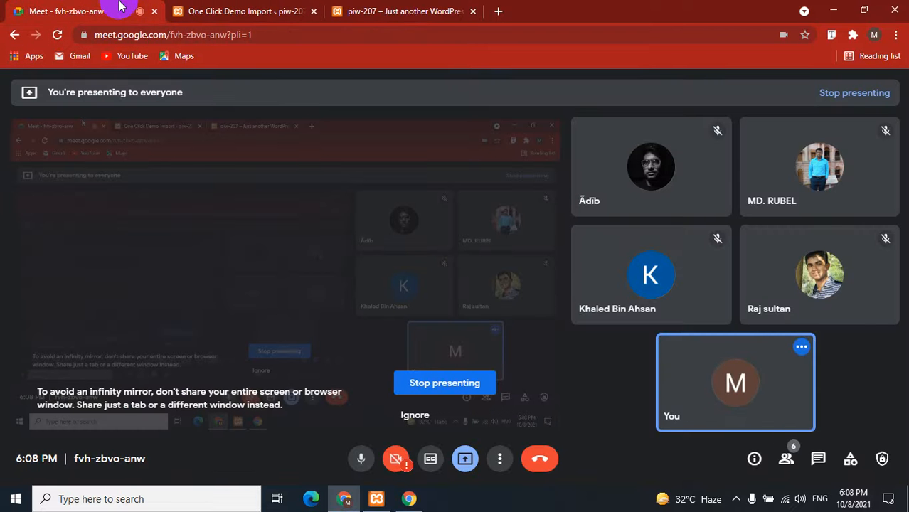
pyautogui.click(210, 9)
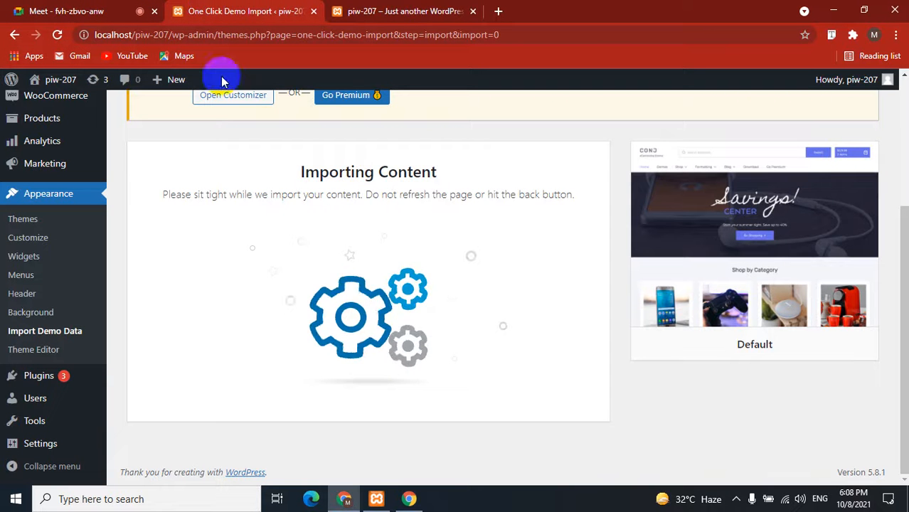
# Wait on Importing Content until Import Complete! appears with the woocommerce-db-updates warning.
pyautogui.tripleClick(357, 172)
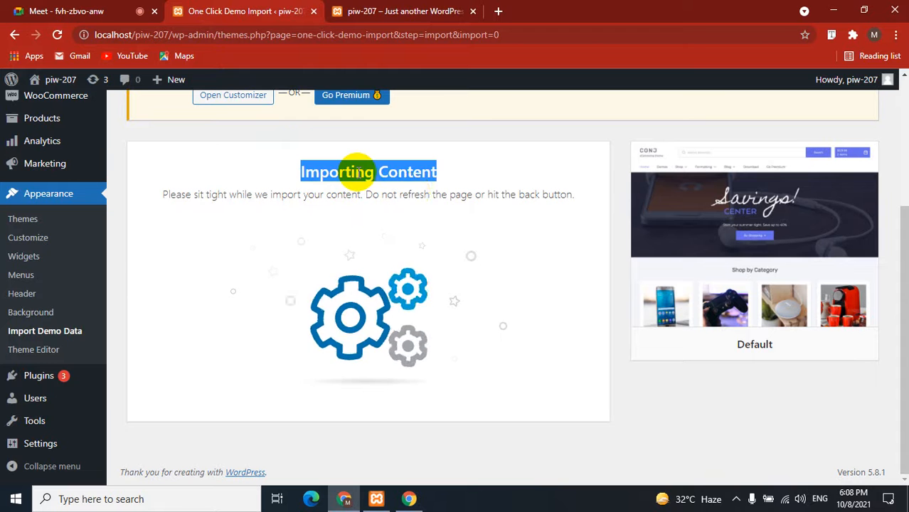
pyautogui.click(422, 178)
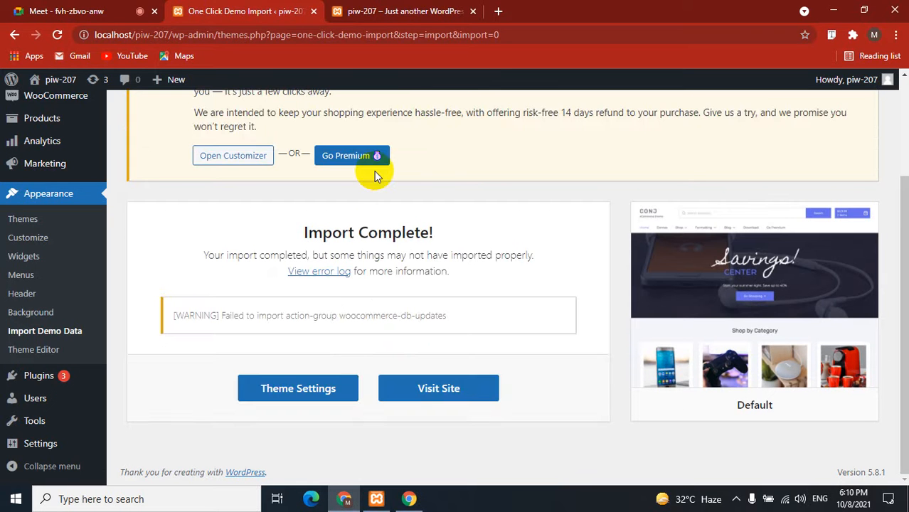
# Open Visit Site in a new tab showing the Savings Center demo homepage and close the old storefront tab.
pyautogui.rightClick(429, 390)
pyautogui.click(463, 281)
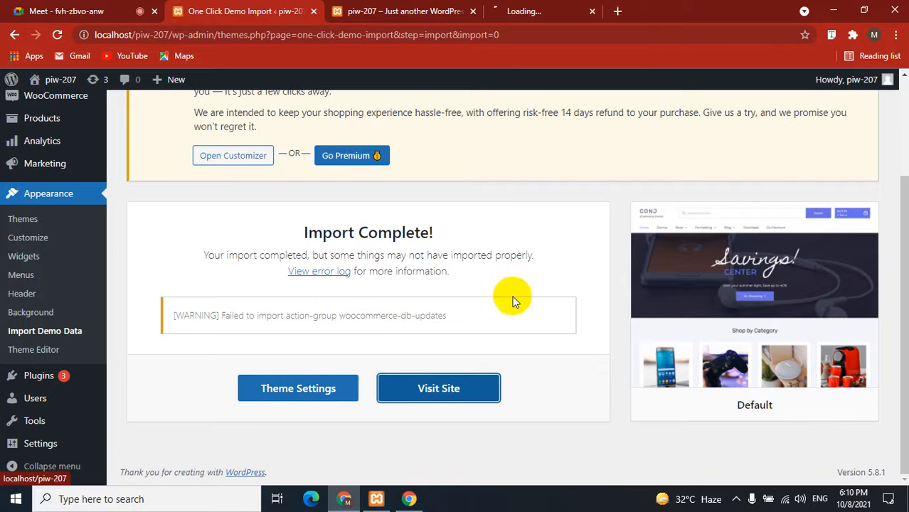
pyautogui.click(562, 8)
pyautogui.click(461, 5)
pyautogui.click(472, 10)
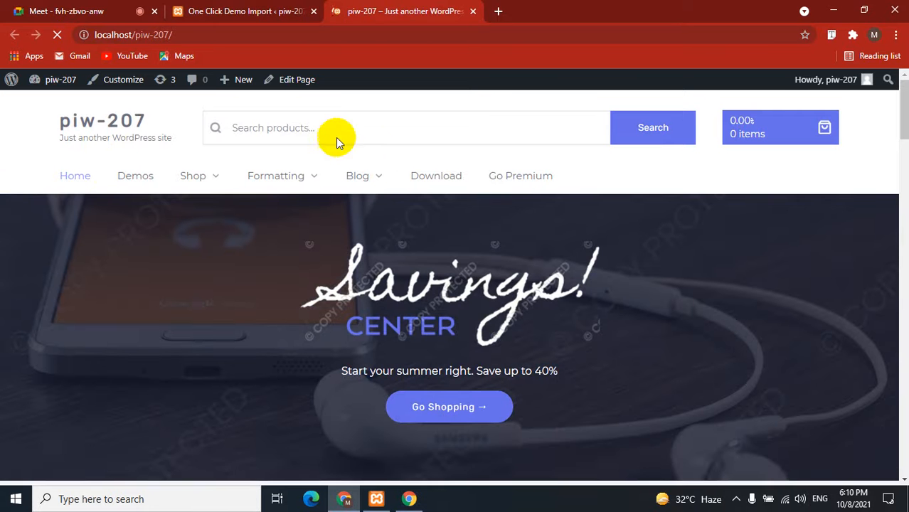
# Look through the demo store's categories and product grid, then go back to the One Click Demo Import tab.
pyautogui.click(306, 122)
pyautogui.scroll(-10, 2, 302)
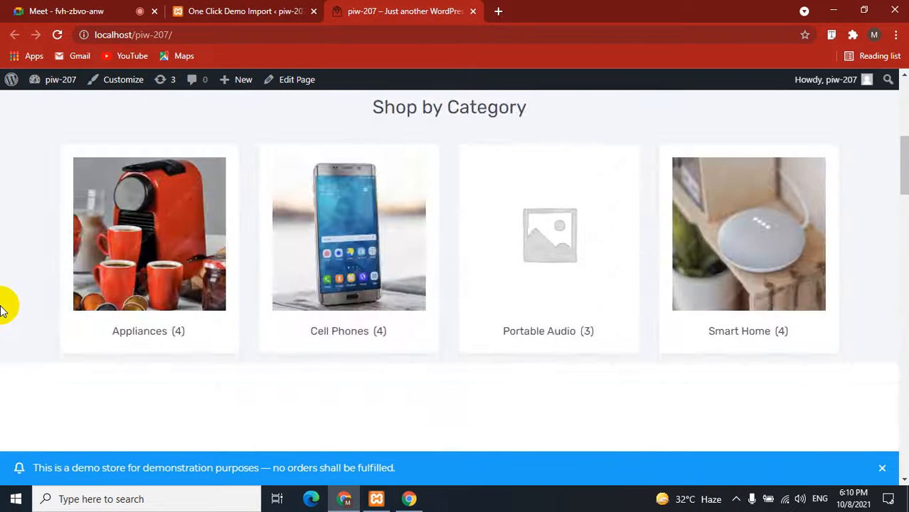
pyautogui.scroll(3, 2, 249)
pyautogui.scroll(-12, 3, 249)
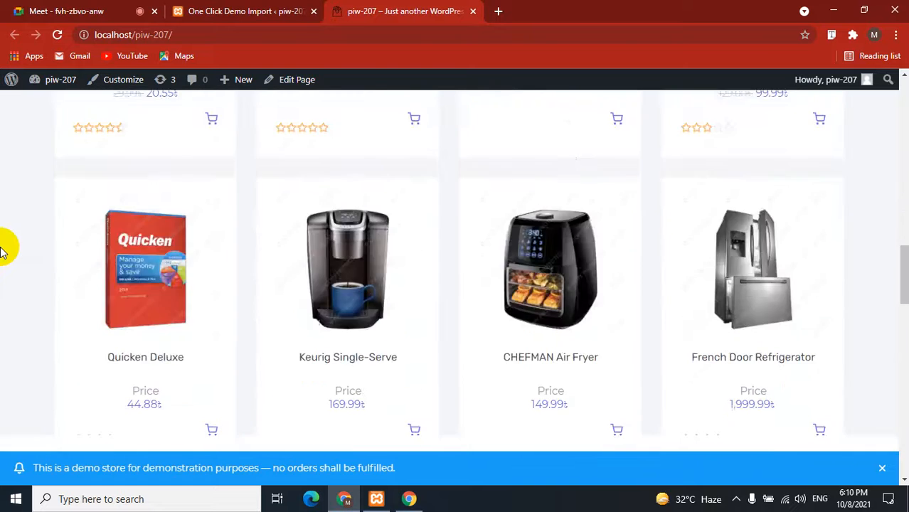
pyautogui.scroll(-5, 2, 249)
pyautogui.scroll(10, 2, 249)
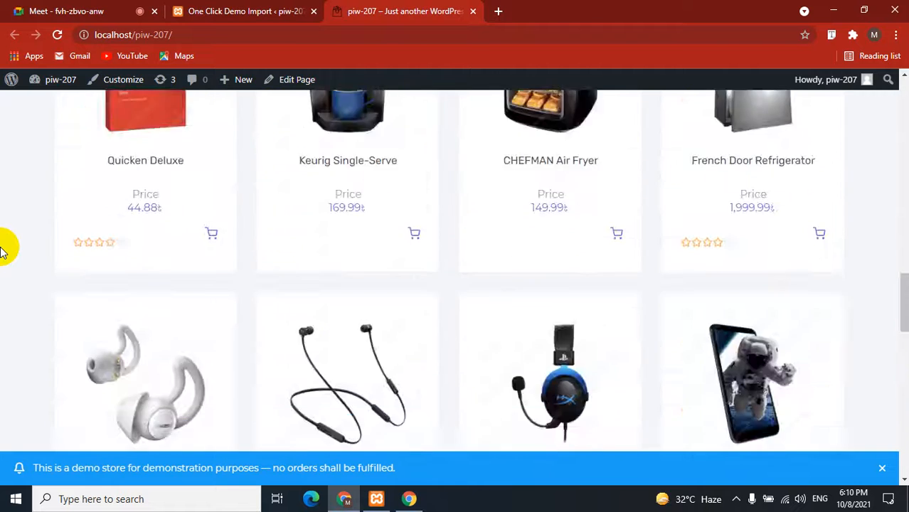
pyautogui.scroll(10, 2, 249)
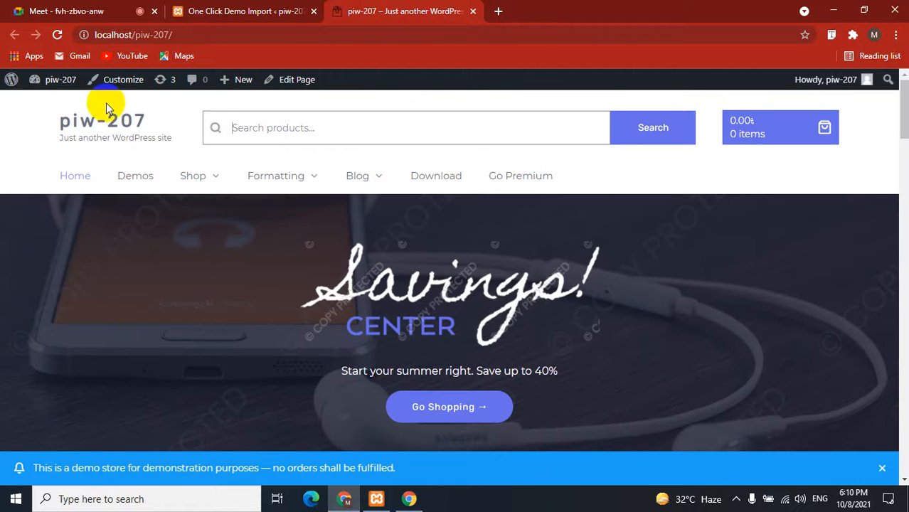
pyautogui.click(208, 10)
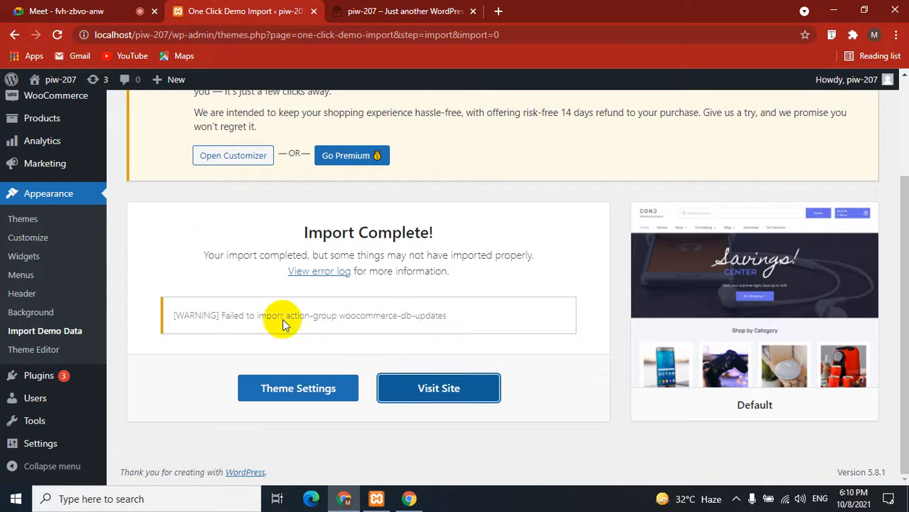
pyautogui.scroll(2, 39, 174)
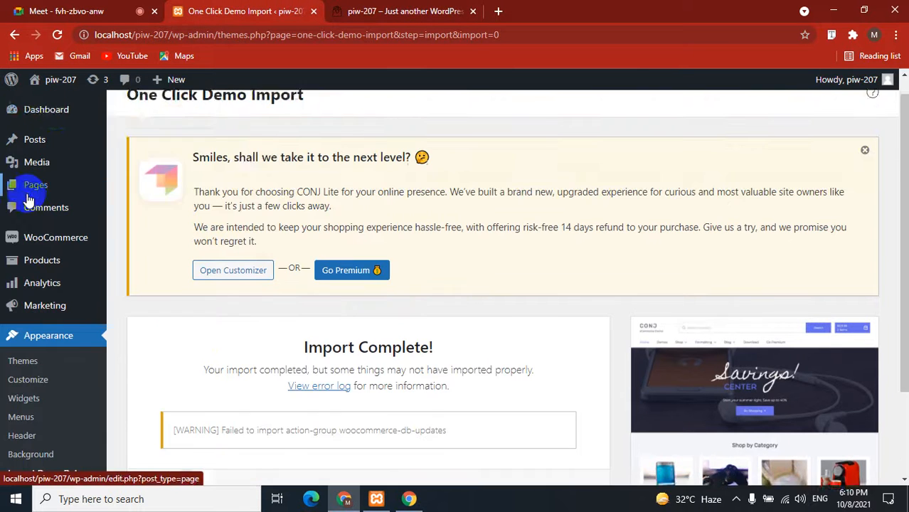
pyautogui.click(143, 120)
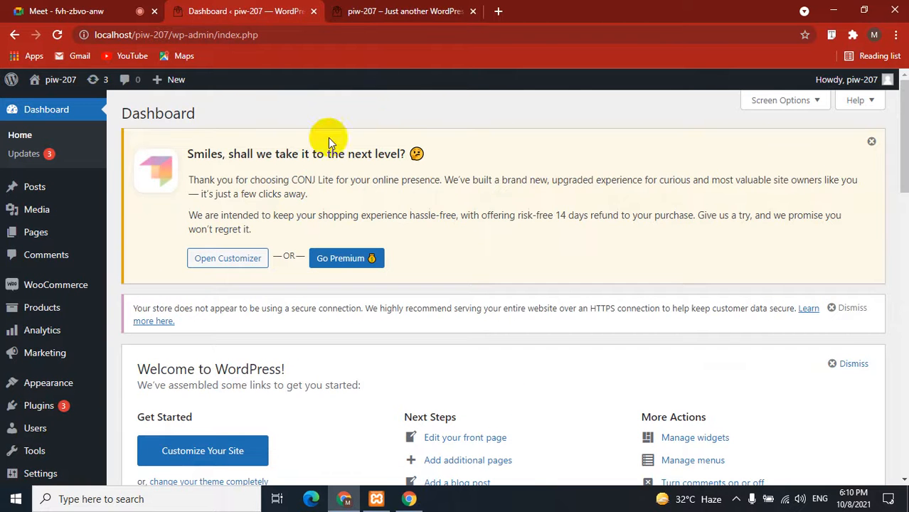
# Add Cricket Wireless G6 to the cart with JLab Audio Neon (120.54 total) and go to checkout.
pyautogui.click(399, 11)
pyautogui.scroll(-15, 364, 283)
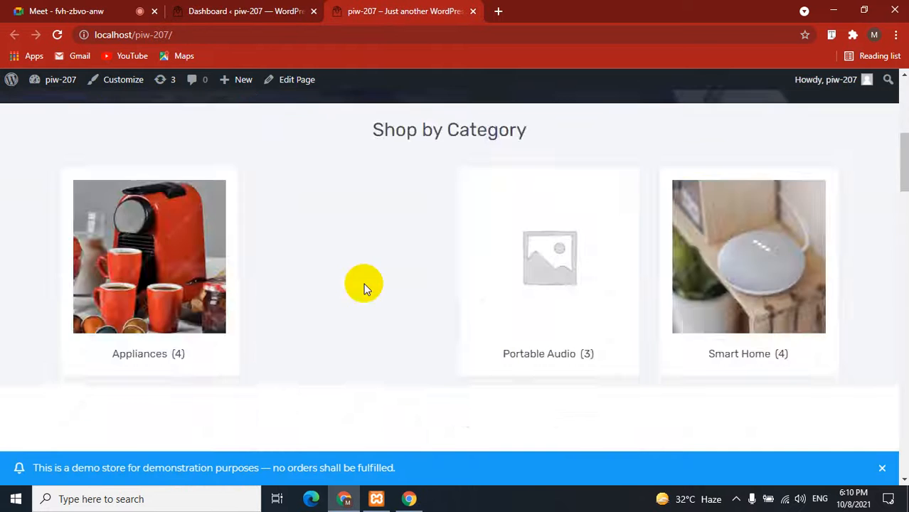
pyautogui.scroll(-2, 179, 412)
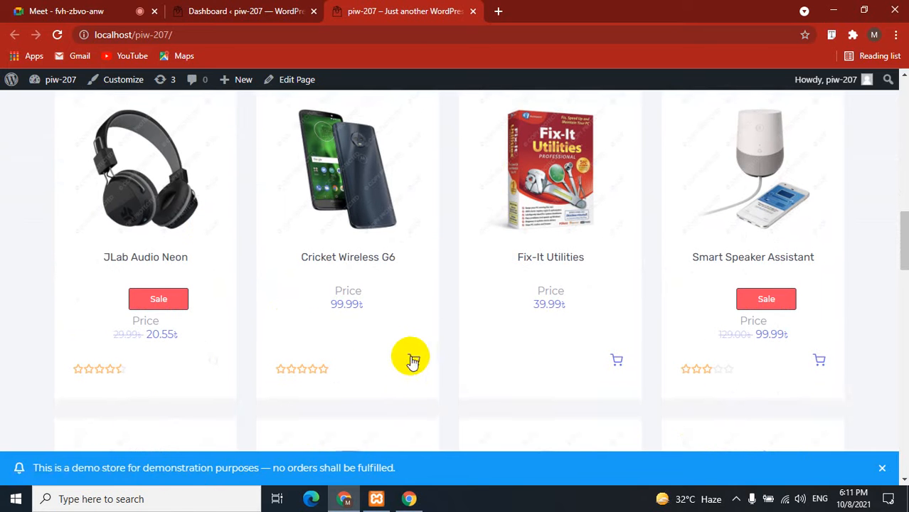
pyautogui.click(414, 359)
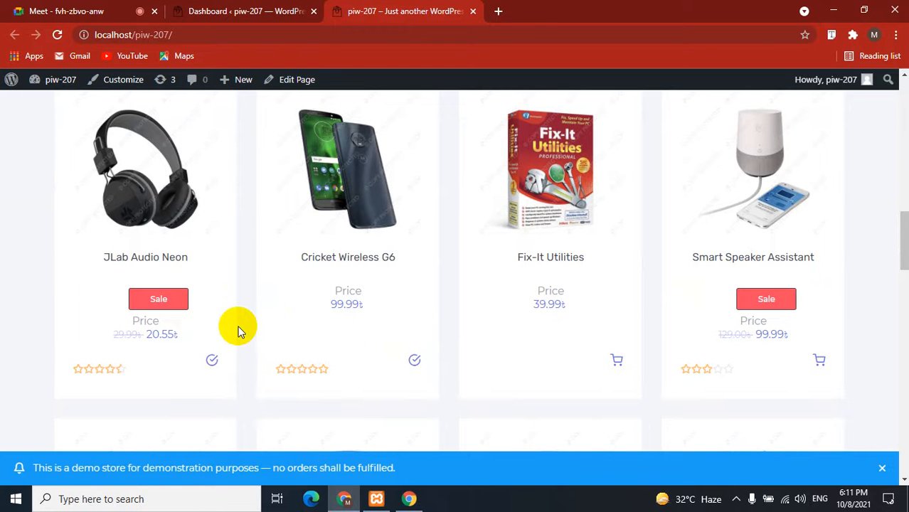
pyautogui.scroll(15, 239, 328)
pyautogui.moveTo(746, 130)
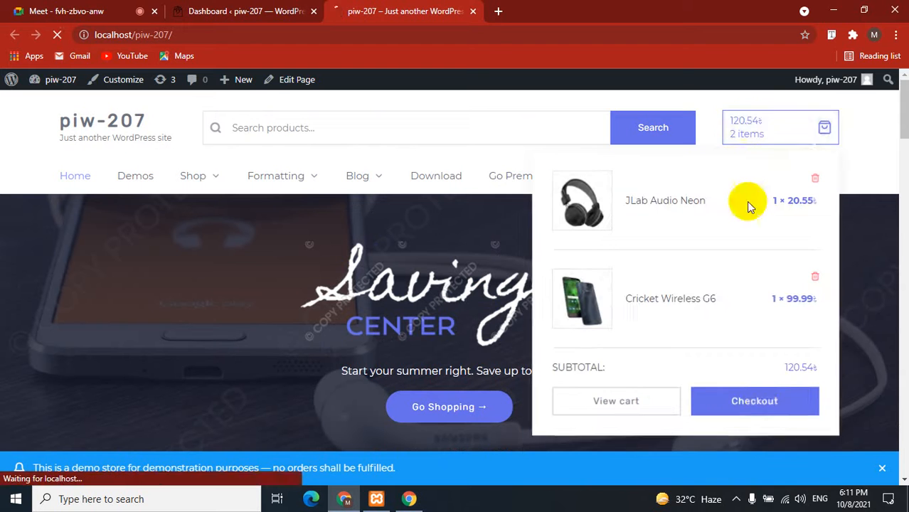
pyautogui.click(767, 407)
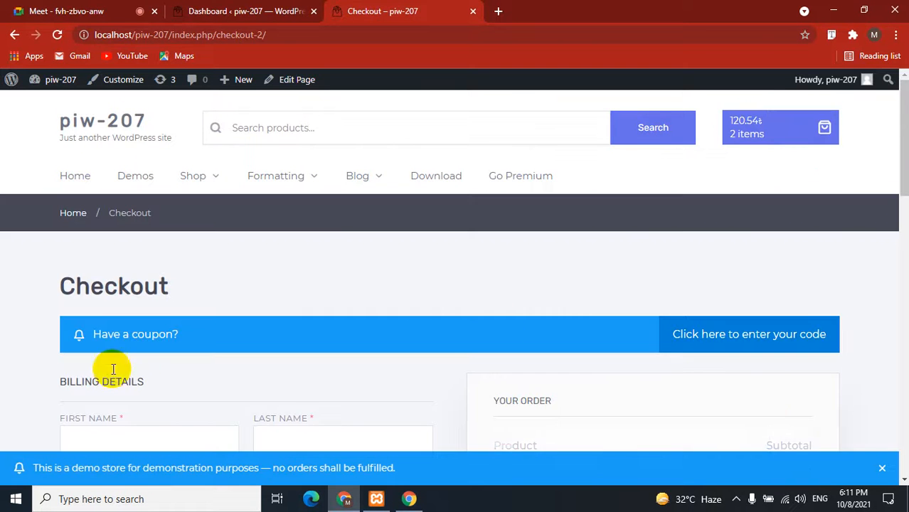
# Enter the customer's first name, last name and company name in the billing form.
pyautogui.scroll(-3, 118, 237)
pyautogui.click(117, 238)
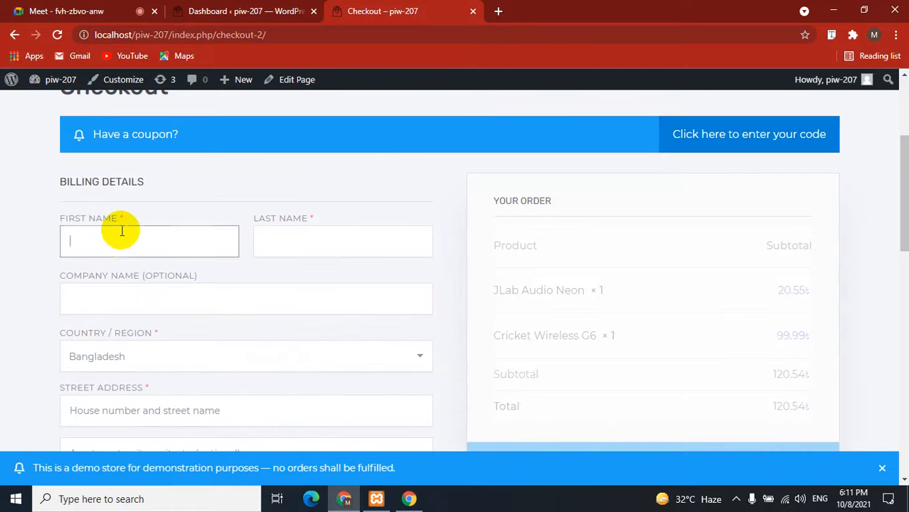
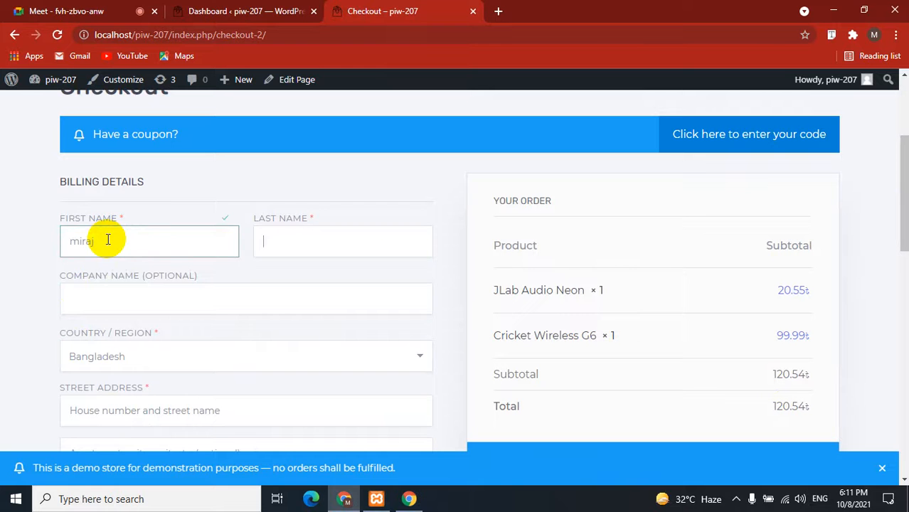
pyautogui.press('Tab')
pyautogui.press('Tab')
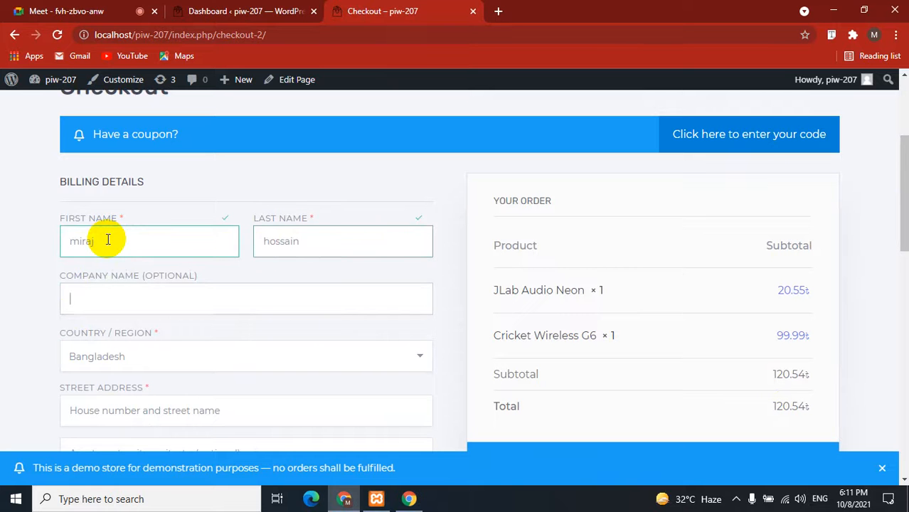
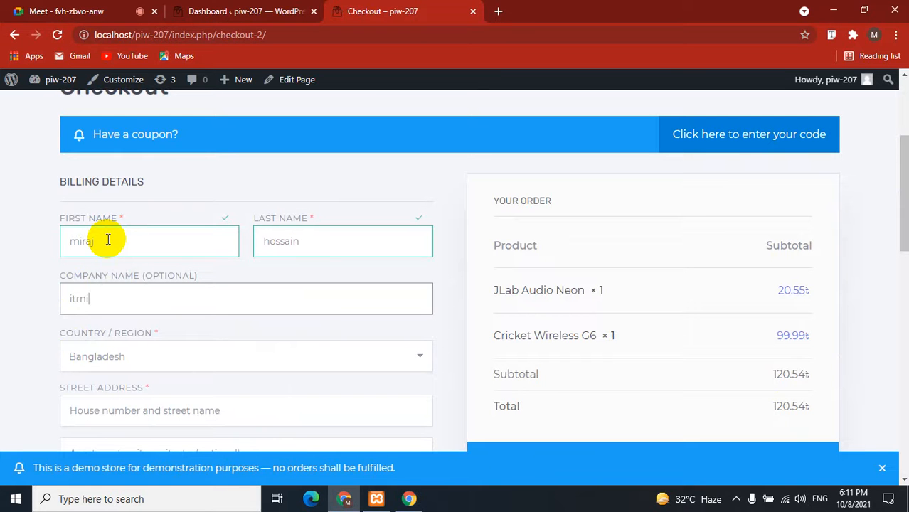
# Fill in the street address, copy it into the apartment line, and enter the town/city.
pyautogui.scroll(-3, 71, 300)
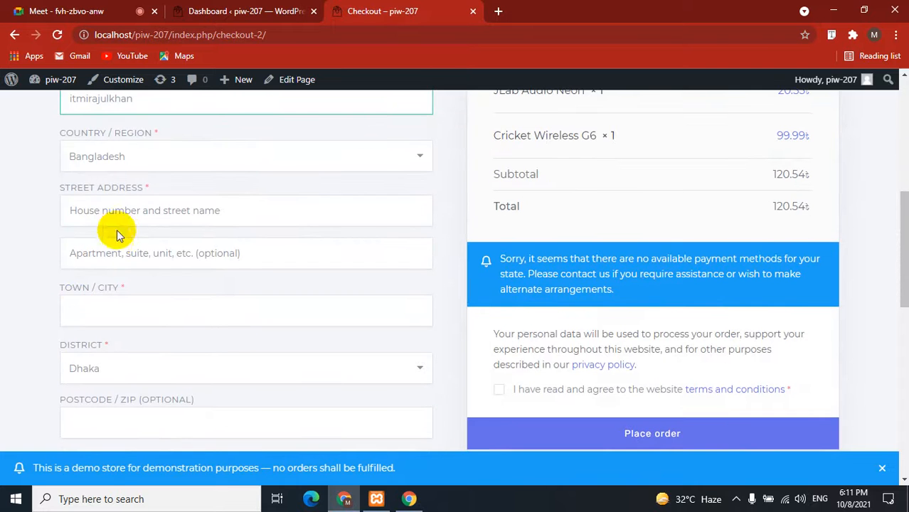
pyautogui.click(122, 222)
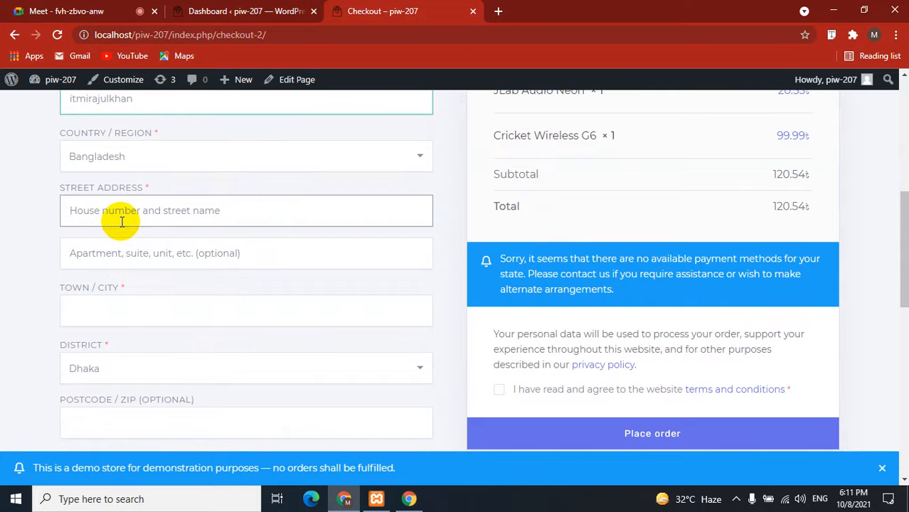
pyautogui.write('dhanmondi')
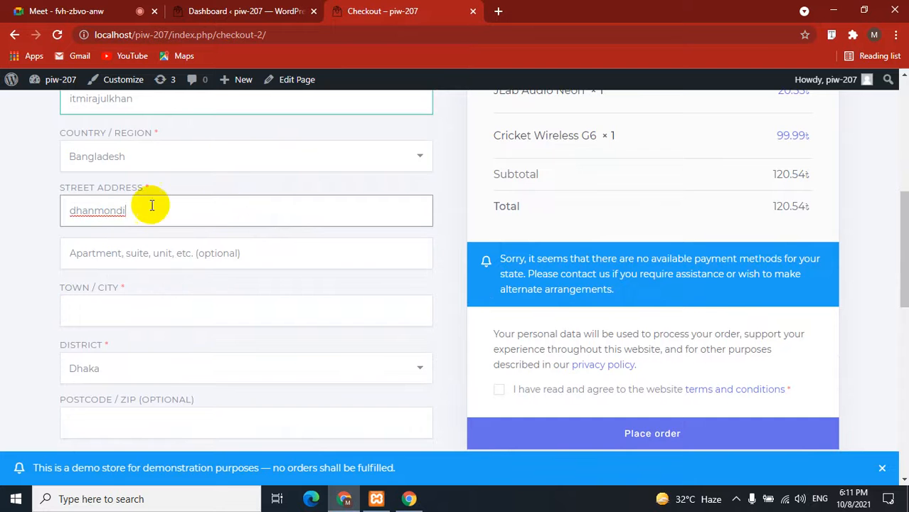
pyautogui.moveTo(152, 206); pyautogui.dragTo(41, 215)
pyautogui.hotkey('ctrl', 'c')
pyautogui.click(95, 253)
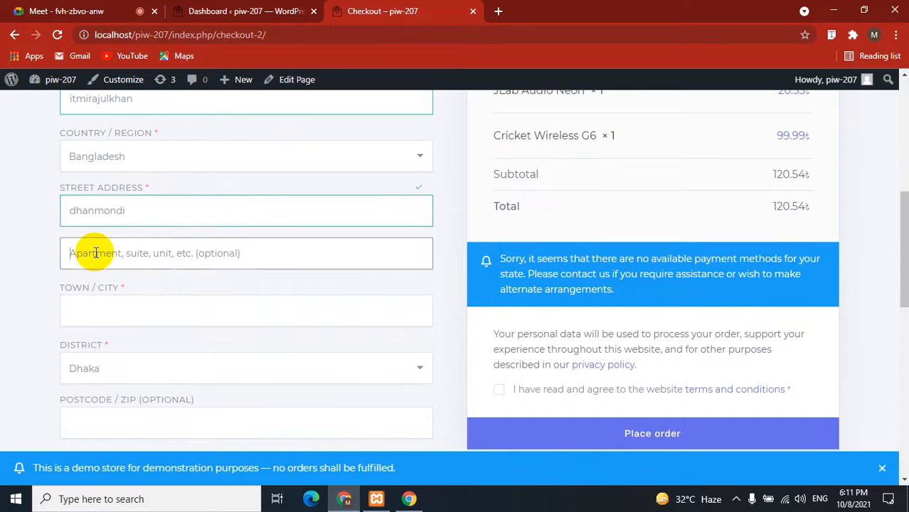
pyautogui.hotkey('ctrl', 'v')
pyautogui.click(108, 309)
pyautogui.write('dhaka')
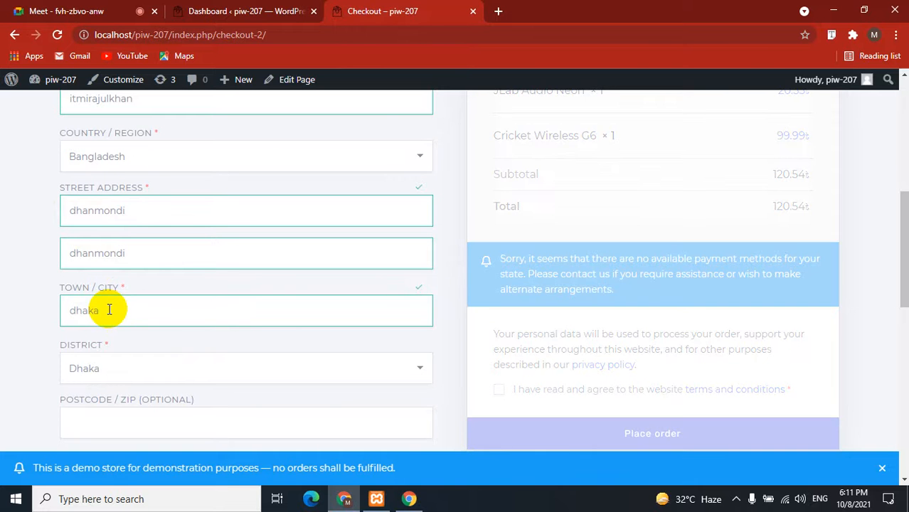
# Enter the customer's phone number, replace part of the e-mail address, and accept the terms.
pyautogui.scroll(-2, 109, 309)
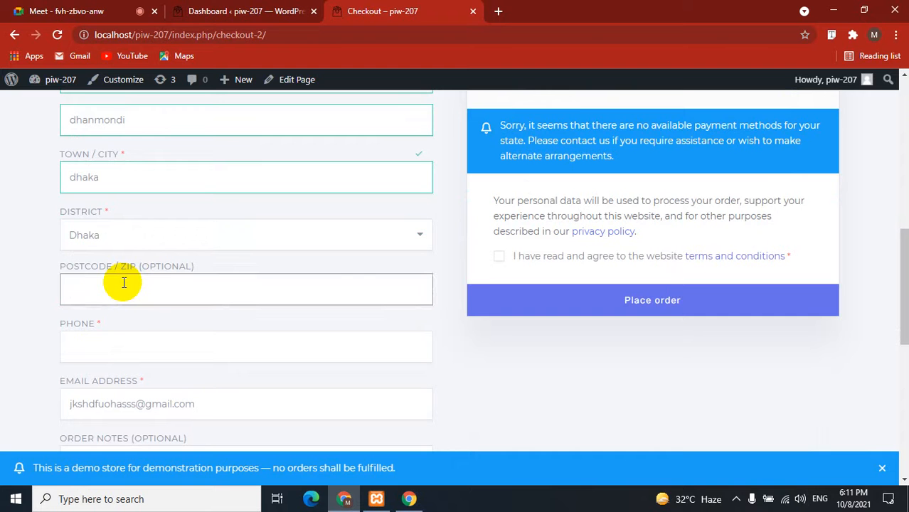
pyautogui.click(103, 343)
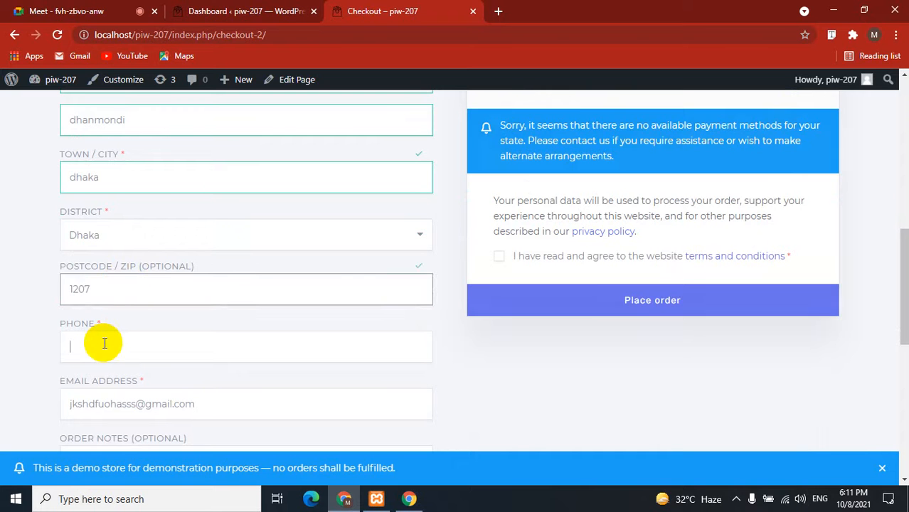
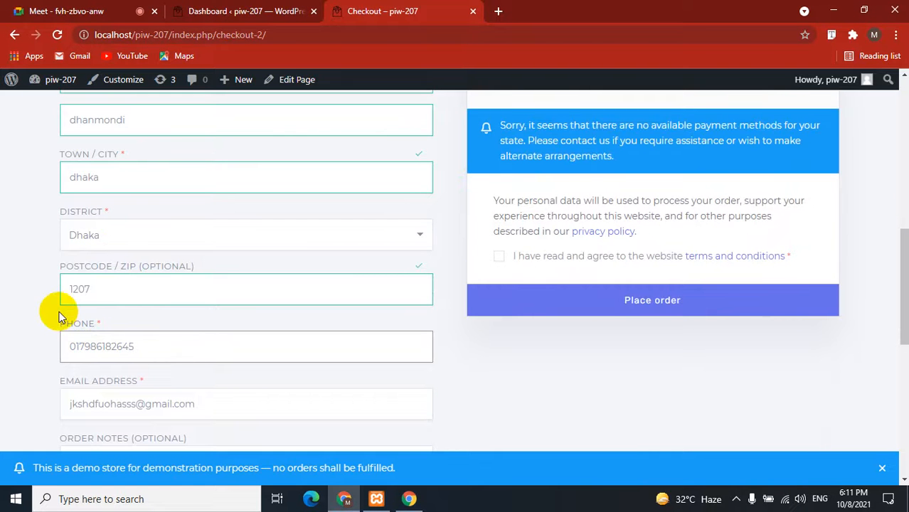
pyautogui.scroll(-1, 53, 309)
pyautogui.click(114, 337)
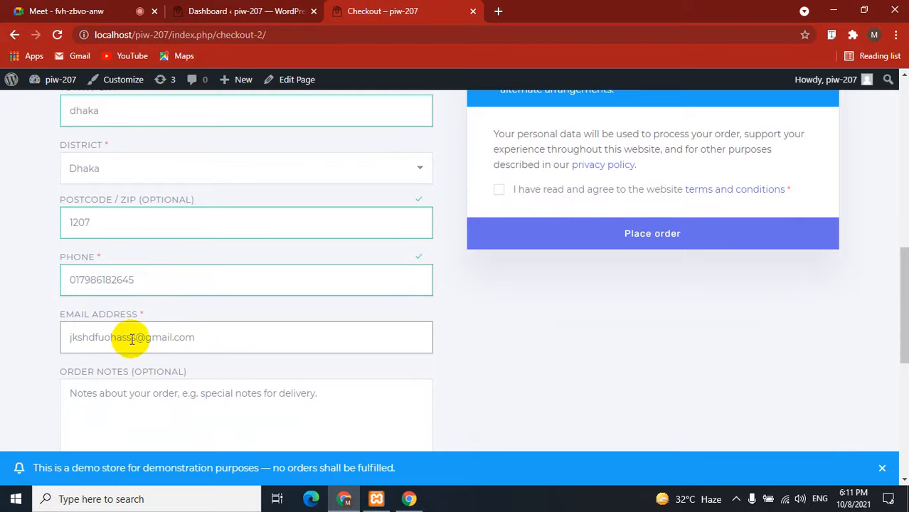
pyautogui.moveTo(135, 338); pyautogui.dragTo(48, 334)
pyautogui.write('usdadytsagydfunasdjifnhu9')
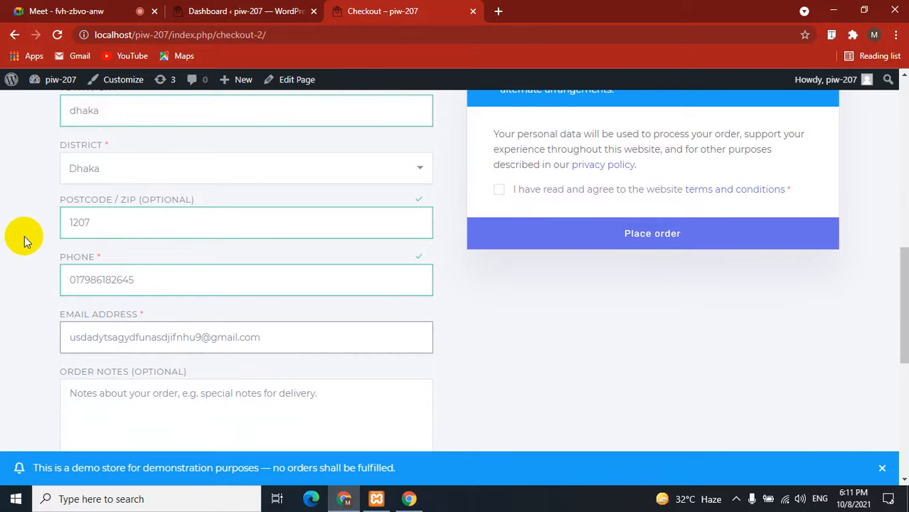
pyautogui.scroll(-2, 18, 245)
pyautogui.scroll(4, 20, 245)
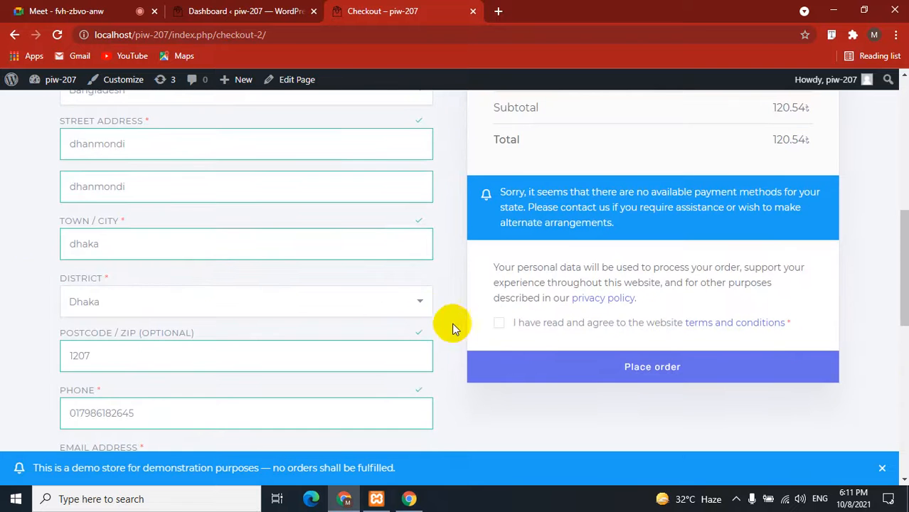
pyautogui.click(502, 324)
pyautogui.scroll(5, 509, 330)
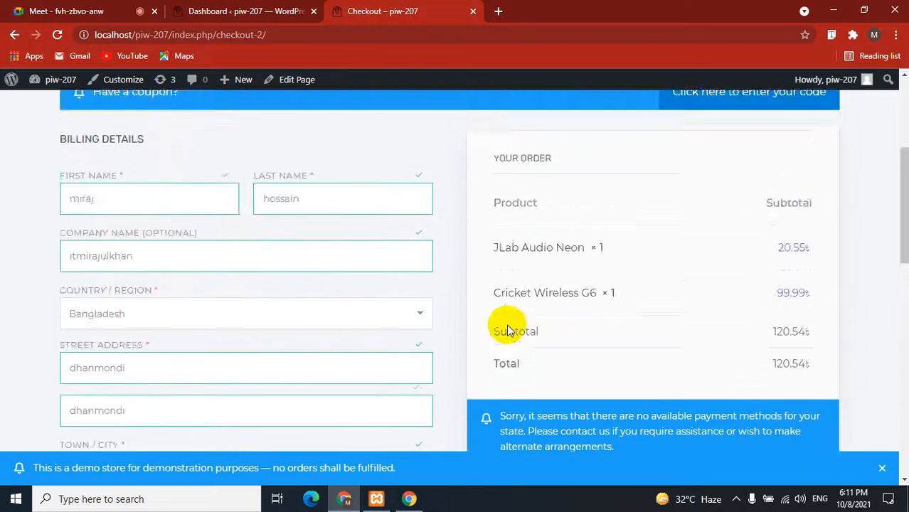
pyautogui.scroll(-4, 510, 330)
# Place the order, which fails with 'Invalid payment method.', then go back to the admin Dashboard tab.
pyautogui.scroll(-1, 509, 330)
pyautogui.click(632, 368)
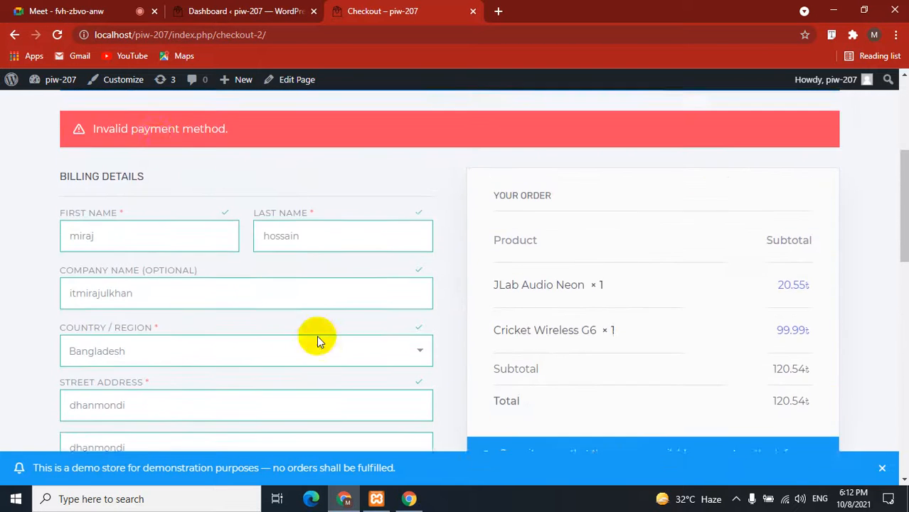
pyautogui.moveTo(241, 154); pyautogui.dragTo(89, 152)
pyautogui.click(3, 193)
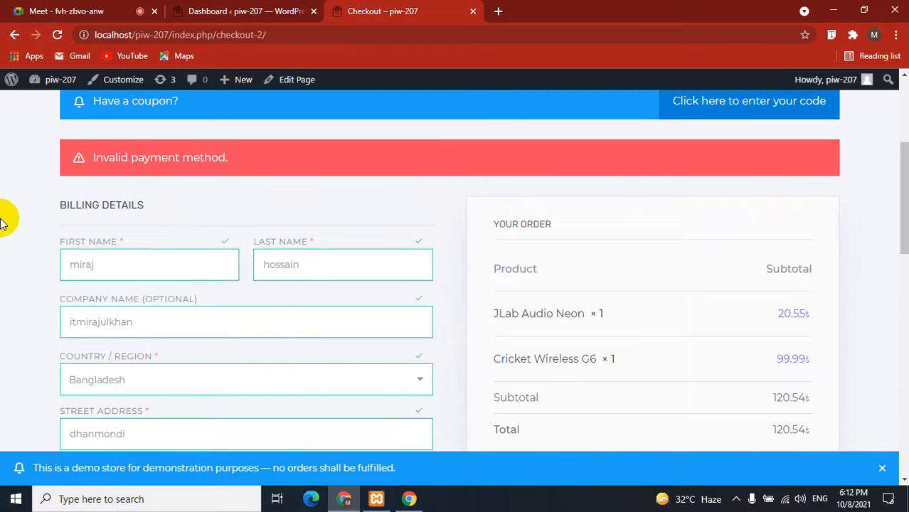
pyautogui.scroll(3, 4, 215)
pyautogui.scroll(-3, 3, 220)
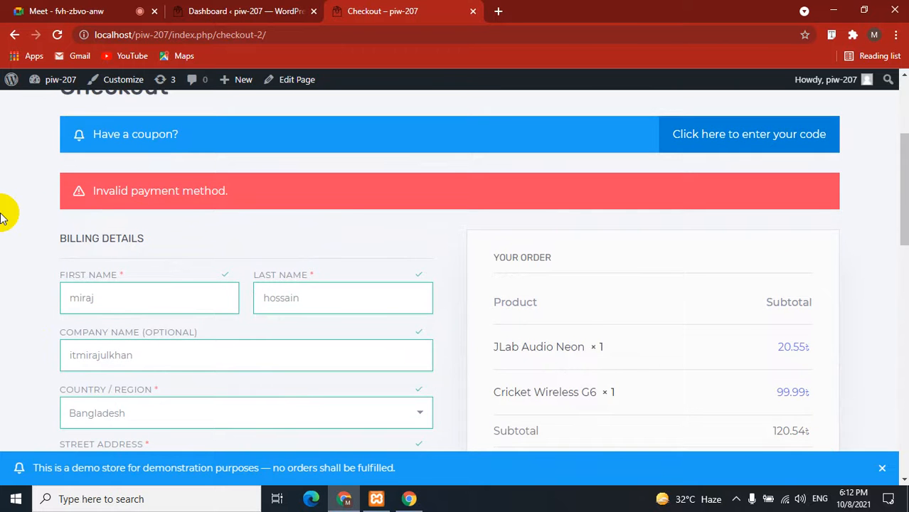
pyautogui.click(265, 10)
# Open the Set up payments task from the WooCommerce Home checklist.
pyautogui.click(52, 296)
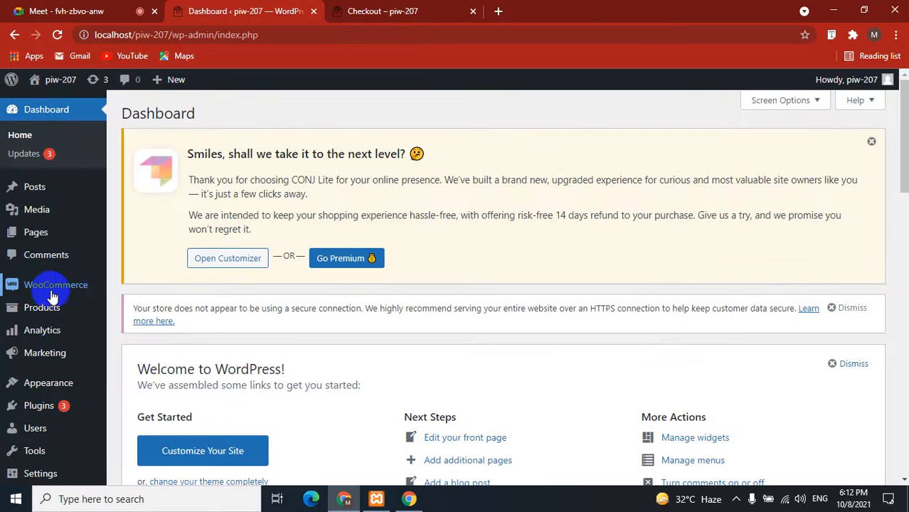
pyautogui.click(71, 291)
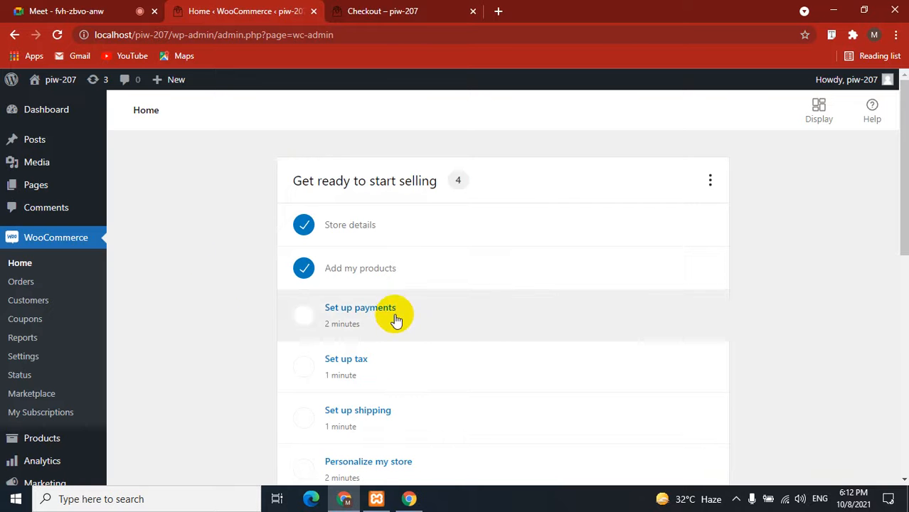
pyautogui.scroll(-1, 176, 295)
pyautogui.scroll(-1, 185, 295)
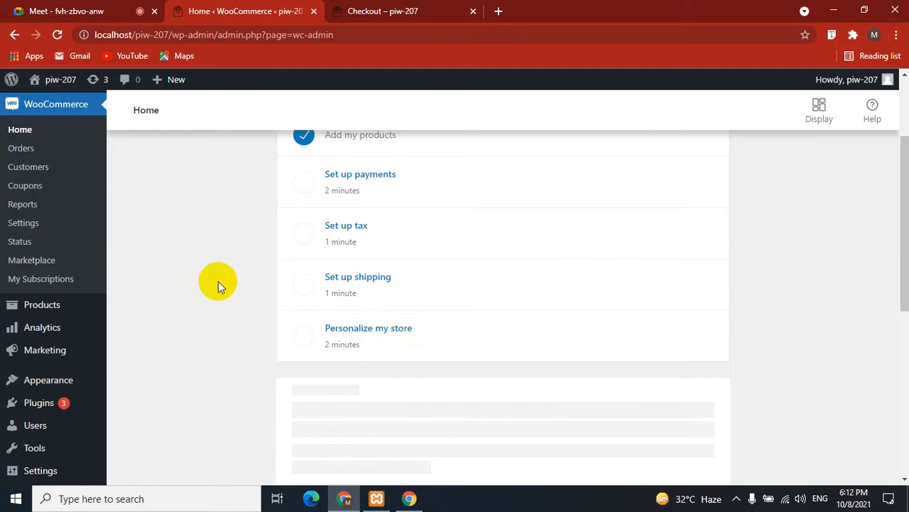
pyautogui.click(388, 180)
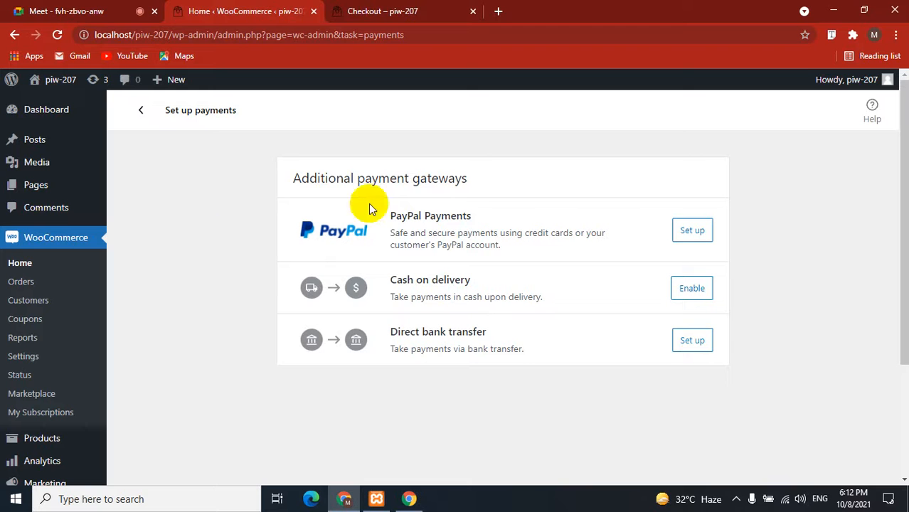
# Enable Cash on delivery as a payment gateway.
pyautogui.moveTo(390, 215); pyautogui.dragTo(477, 218)
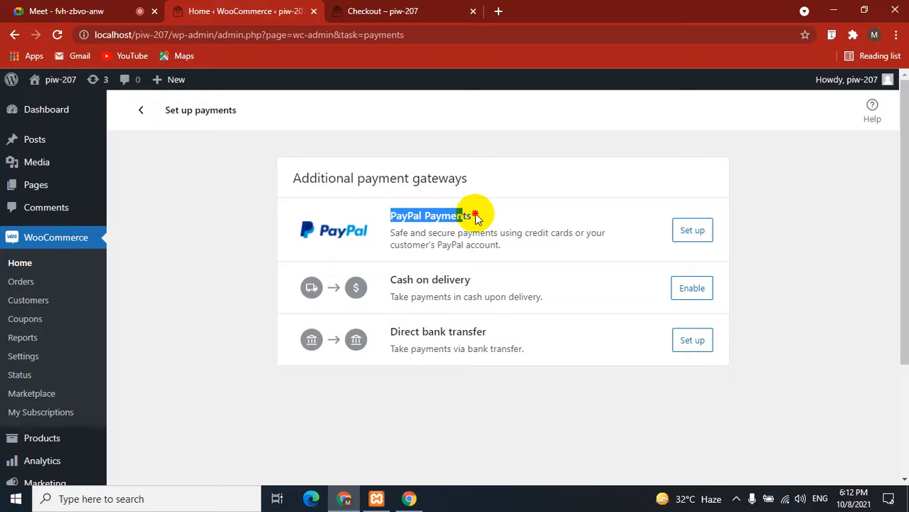
pyautogui.click(232, 202)
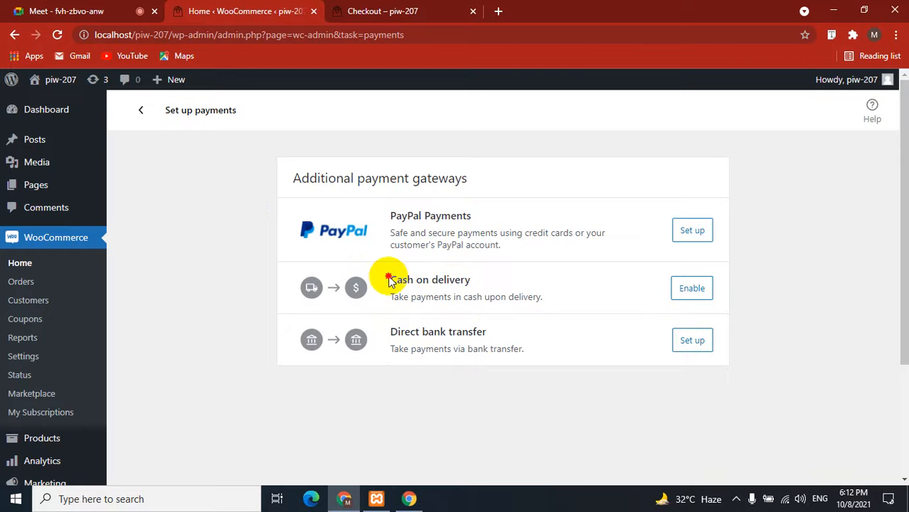
pyautogui.moveTo(388, 282); pyautogui.dragTo(484, 284)
pyautogui.click(691, 288)
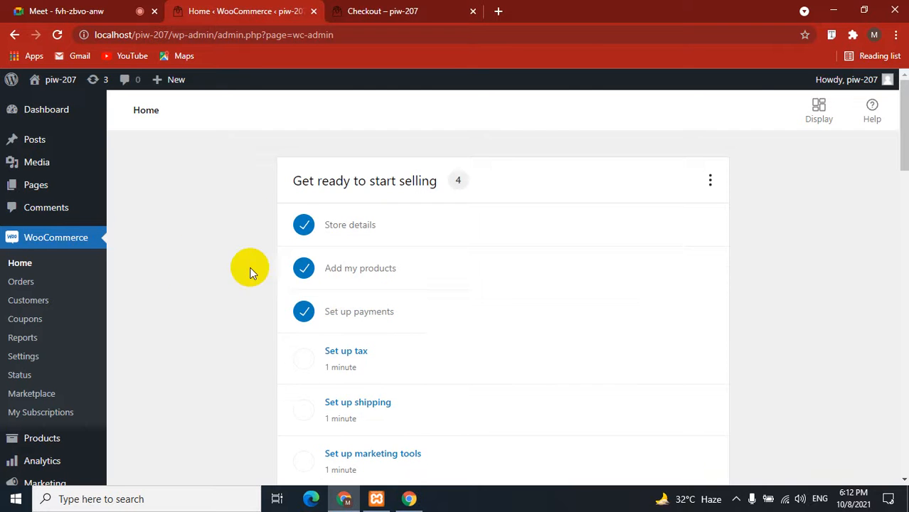
# Start the Set up shipping task and enter 40.00 as the Bangladesh shipping cost.
pyautogui.scroll(-1, 245, 264)
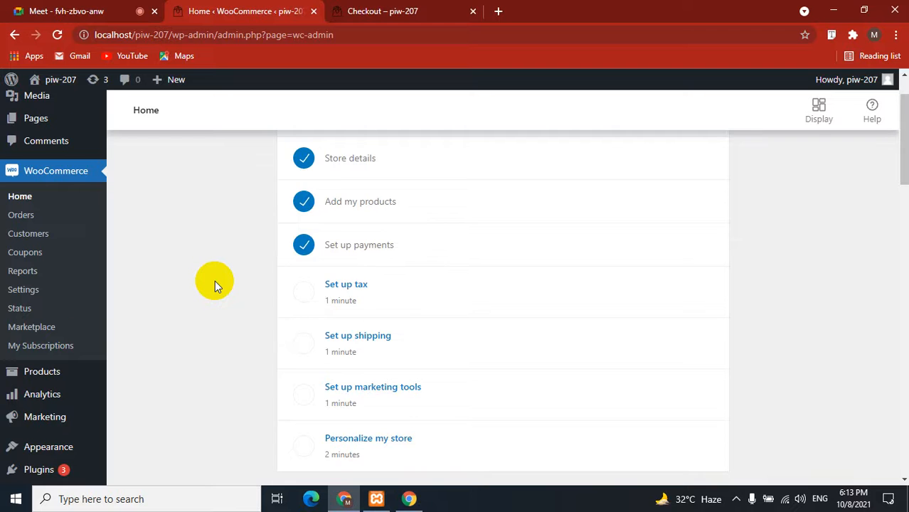
pyautogui.scroll(-1, 214, 280)
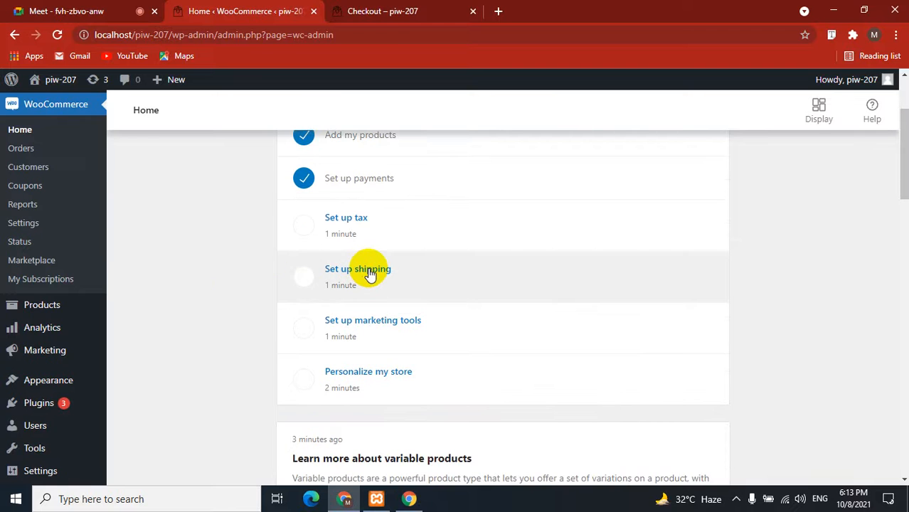
pyautogui.click(363, 271)
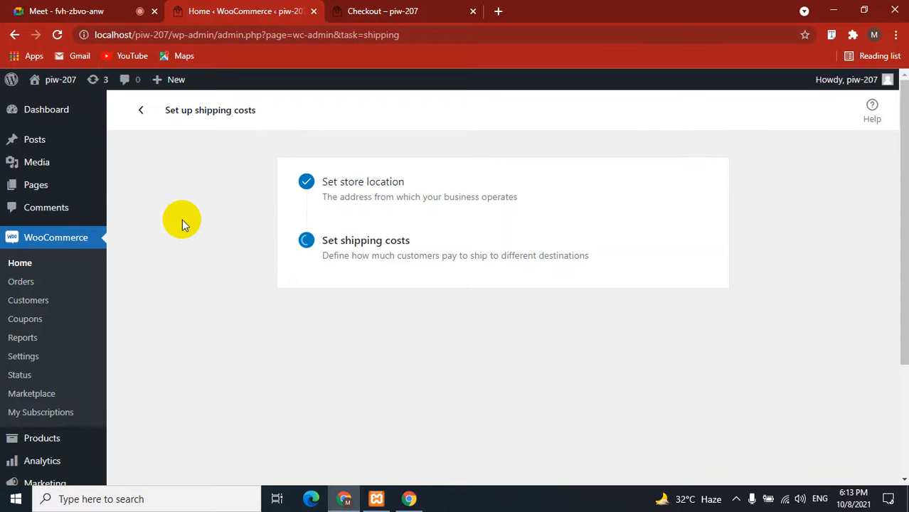
pyautogui.scroll(-2, 187, 234)
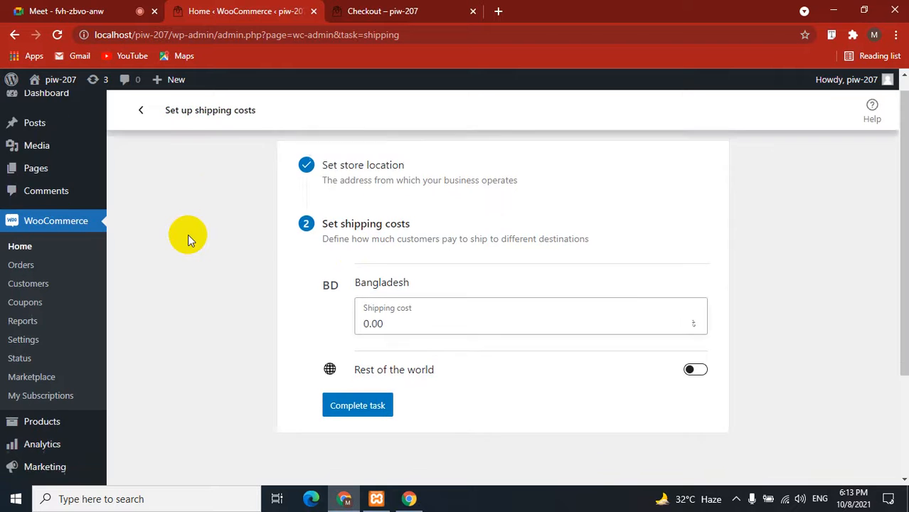
pyautogui.scroll(2, 188, 234)
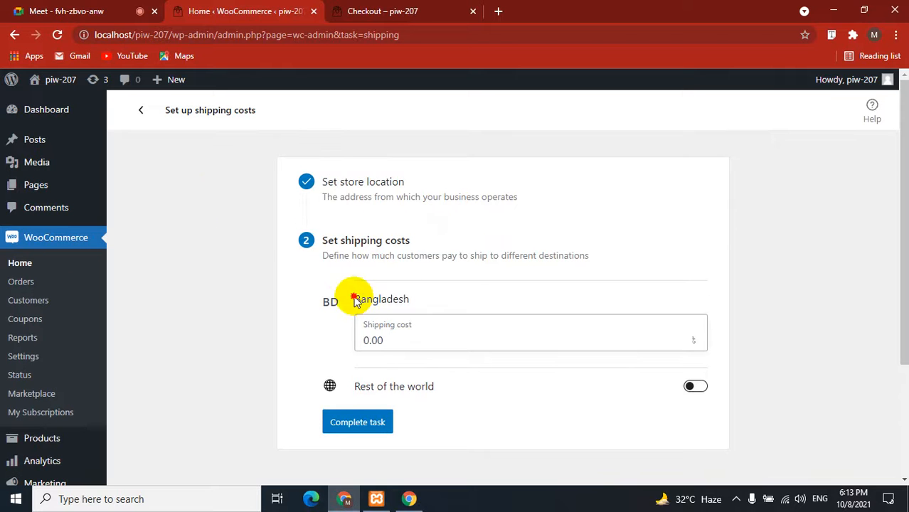
pyautogui.moveTo(355, 299); pyautogui.dragTo(422, 299)
pyautogui.click(296, 304)
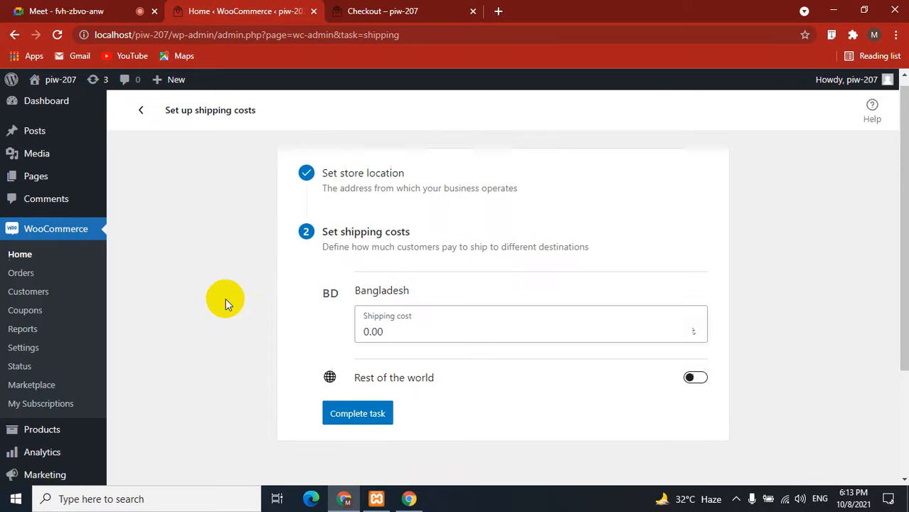
pyautogui.scroll(-1, 225, 301)
pyautogui.click(384, 276)
pyautogui.moveTo(384, 276); pyautogui.dragTo(340, 278)
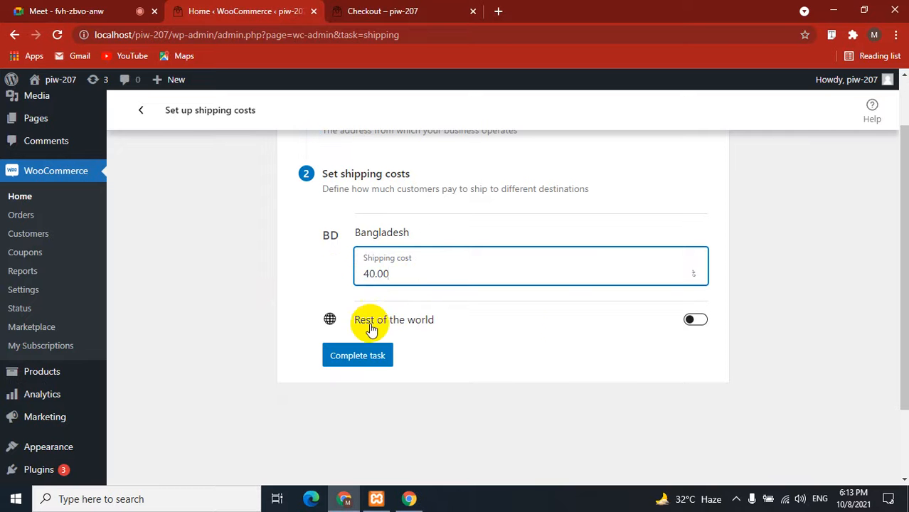
# Leave the rest-of-world rate turned off and complete the shipping task.
pyautogui.click(696, 322)
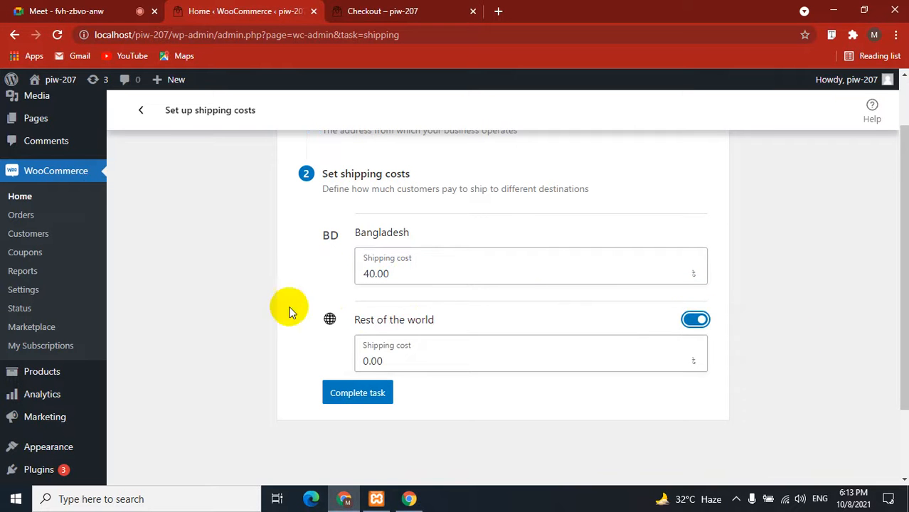
pyautogui.scroll(-1, 255, 306)
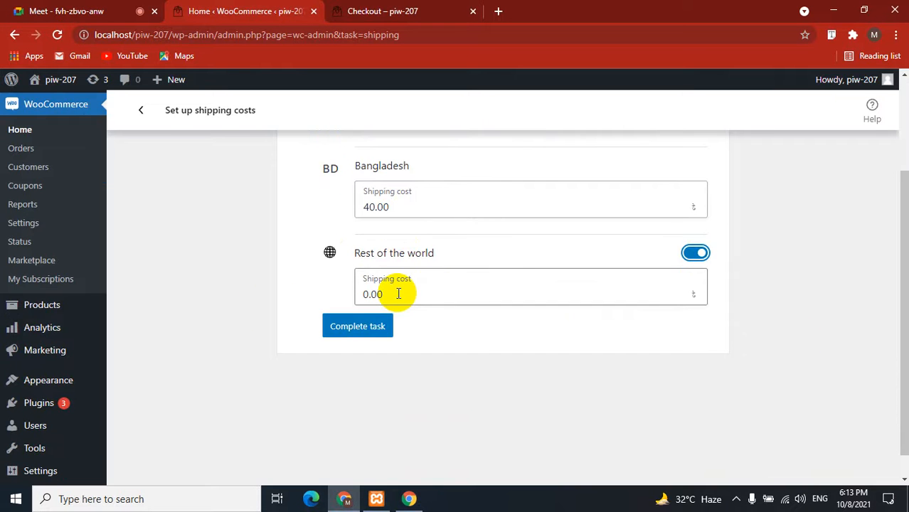
pyautogui.moveTo(416, 294); pyautogui.dragTo(330, 293)
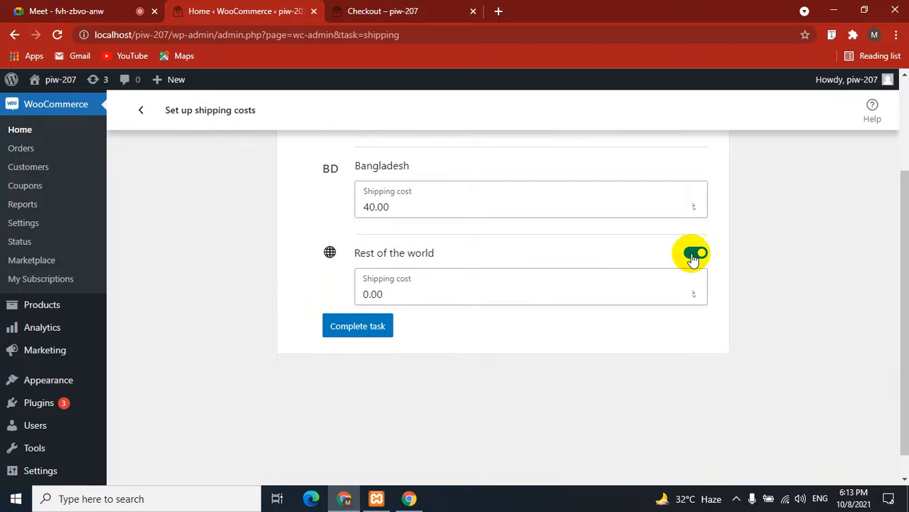
pyautogui.click(693, 254)
pyautogui.click(355, 289)
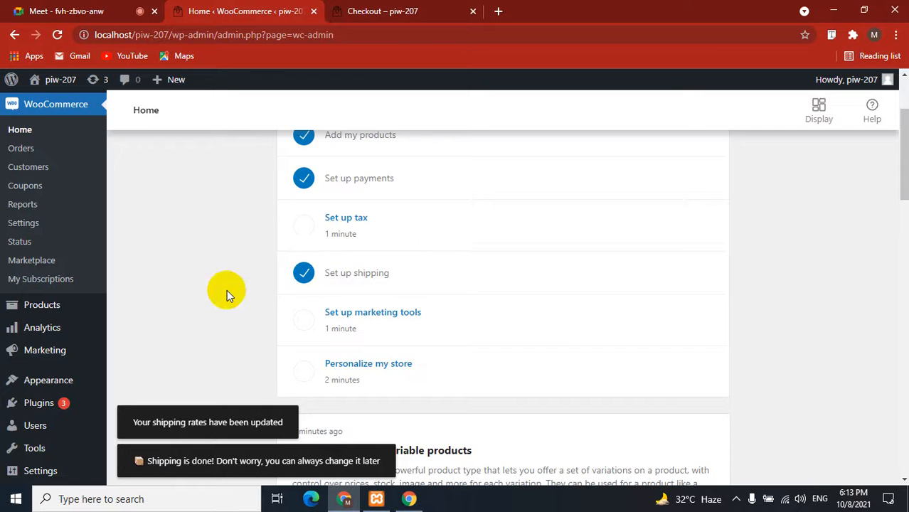
pyautogui.scroll(-1, 227, 290)
# Skip the homepage and logo steps, keep the demo-store notice text, and complete personalizing.
pyautogui.click(331, 295)
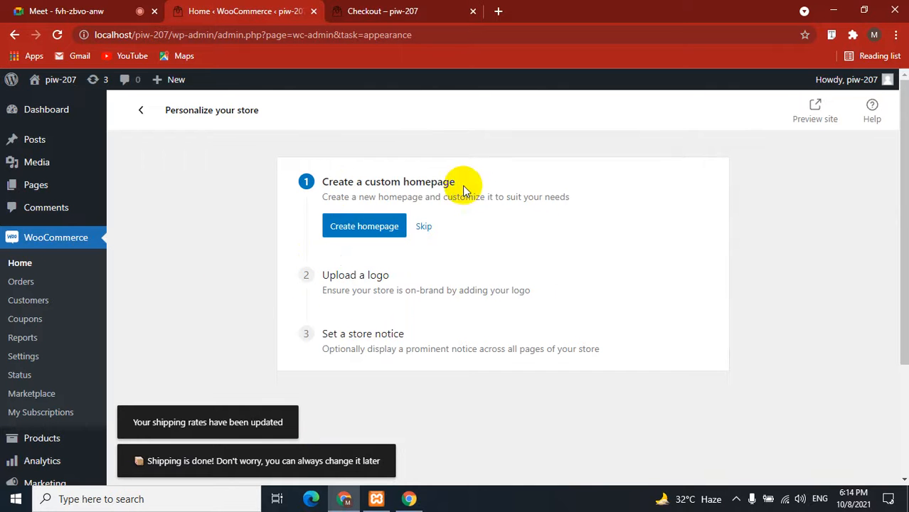
pyautogui.moveTo(459, 184); pyautogui.dragTo(360, 182)
pyautogui.click(422, 227)
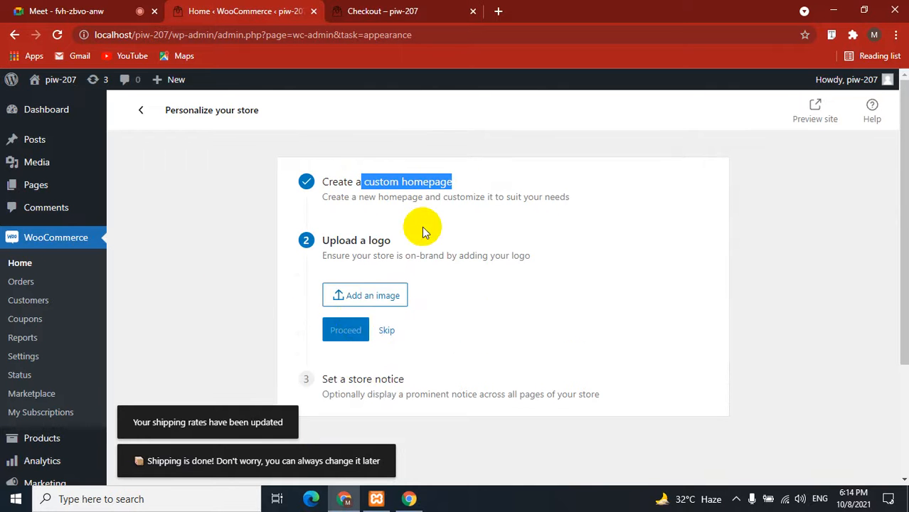
pyautogui.click(386, 329)
pyautogui.click(367, 354)
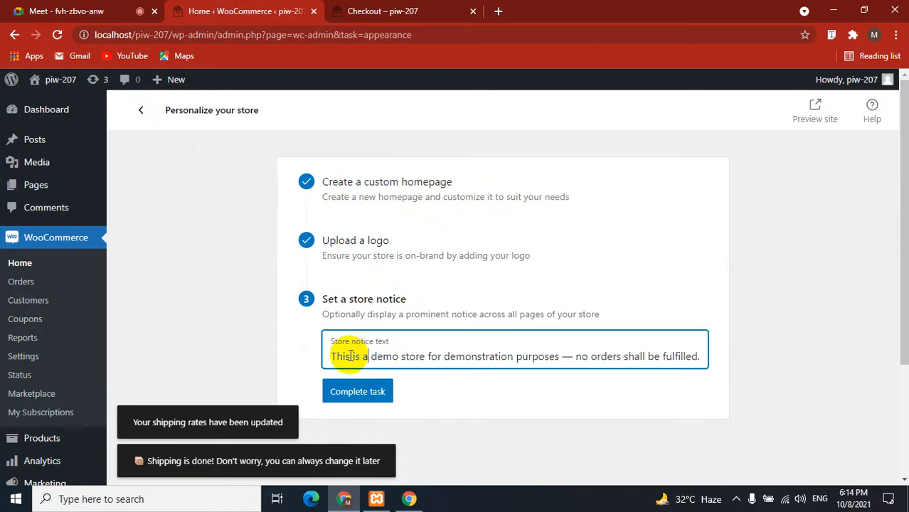
pyautogui.click(548, 374)
pyautogui.moveTo(547, 371); pyautogui.dragTo(633, 362)
pyautogui.click(600, 360)
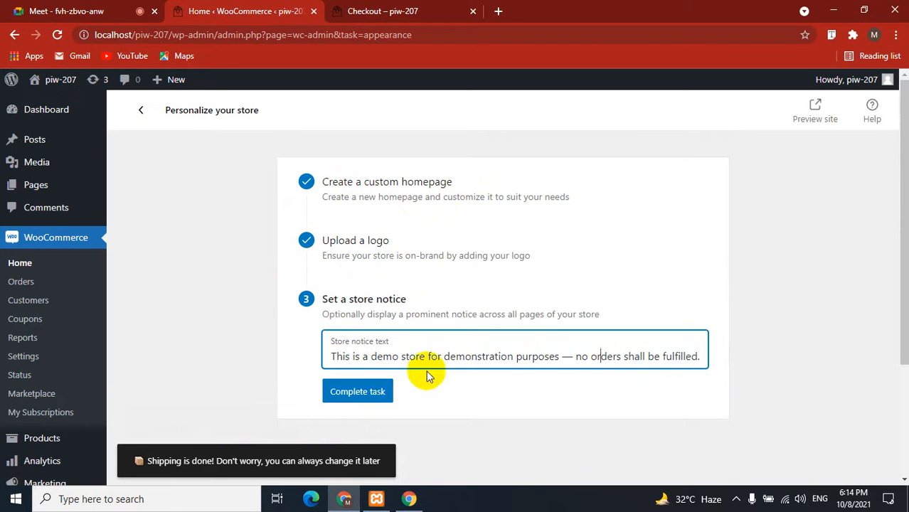
pyautogui.click(350, 393)
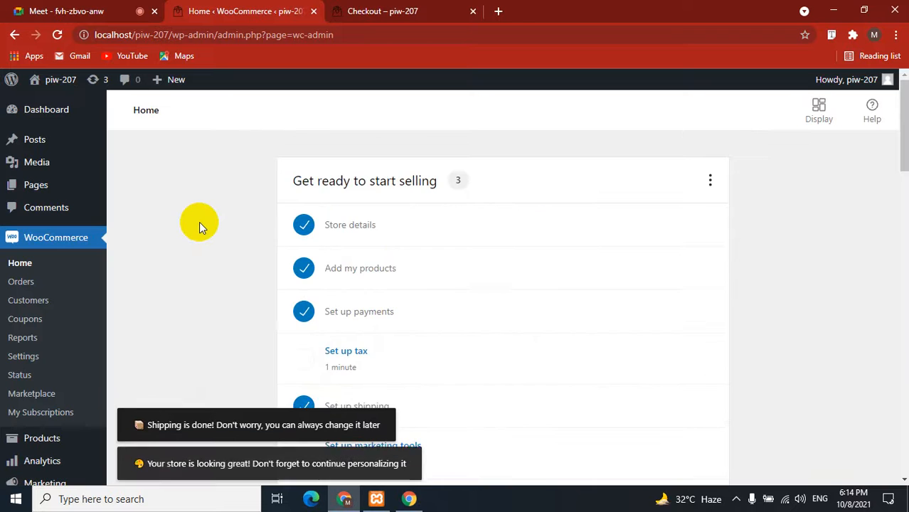
# Reload the checkout page so it shows 40.00 flat-rate shipping and a 160.54 total.
pyautogui.scroll(-3, 199, 222)
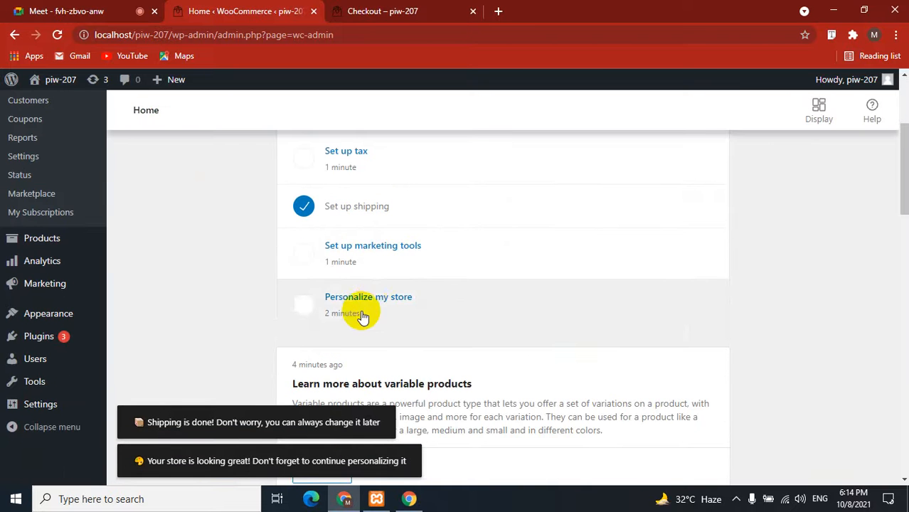
pyautogui.scroll(2, 237, 294)
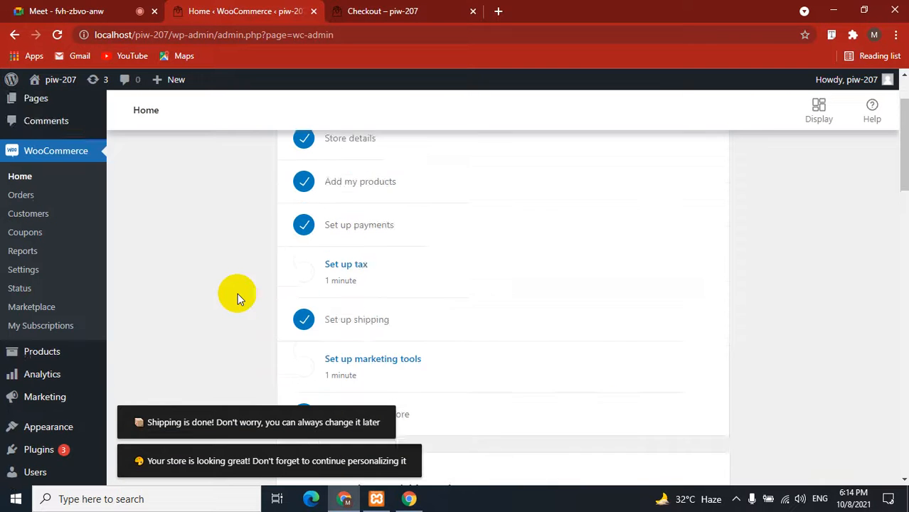
pyautogui.scroll(-1, 237, 294)
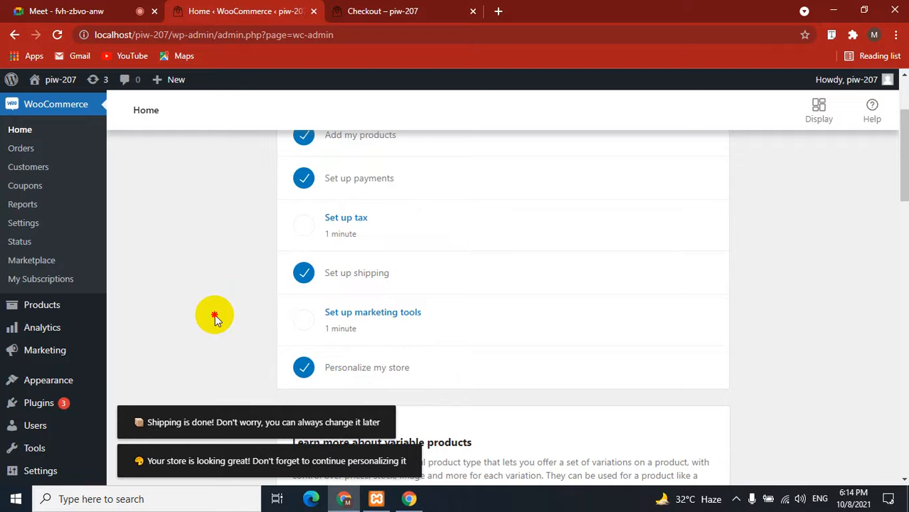
pyautogui.click(328, 11)
pyautogui.click(58, 34)
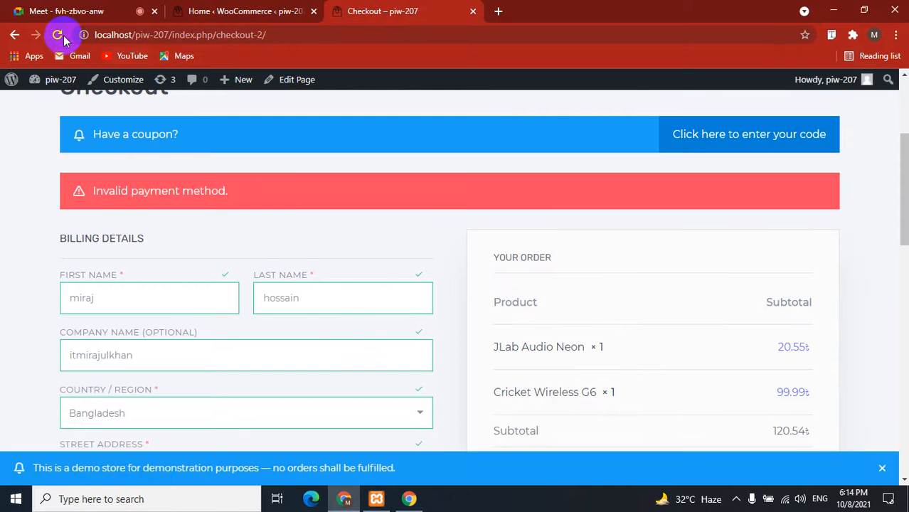
pyautogui.click(236, 11)
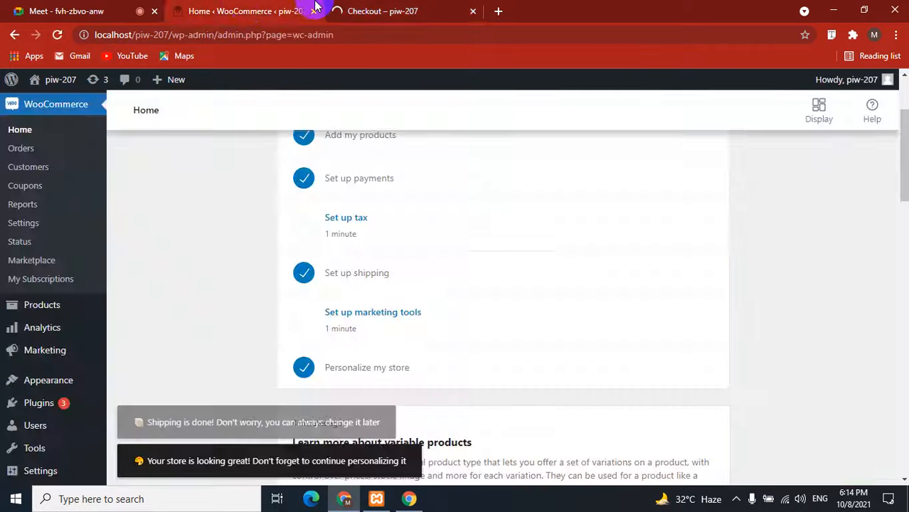
pyautogui.click(329, 11)
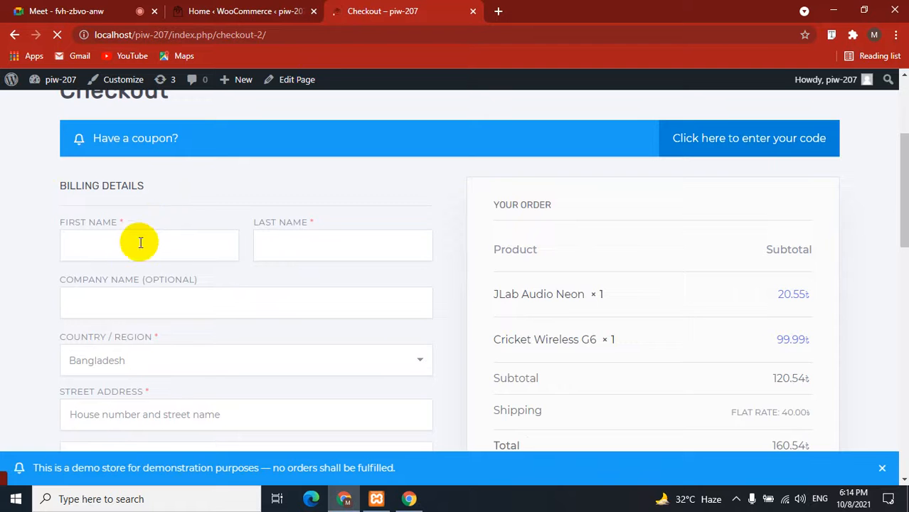
# Autofill the billing first name, last name, company, street address and apartment line.
pyautogui.click(121, 245)
pyautogui.click(123, 269)
pyautogui.click(304, 240)
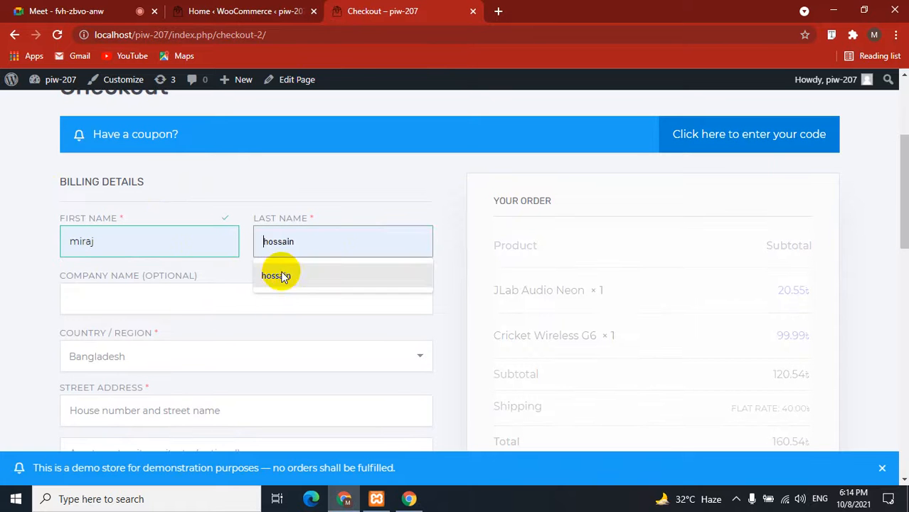
pyautogui.click(284, 275)
pyautogui.click(98, 288)
pyautogui.click(93, 333)
pyautogui.scroll(-3, 7, 309)
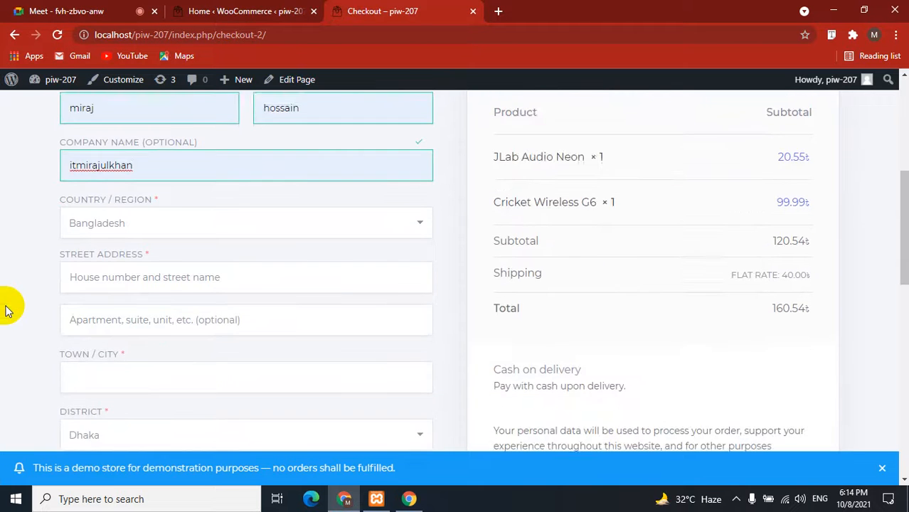
pyautogui.click(98, 211)
pyautogui.click(81, 245)
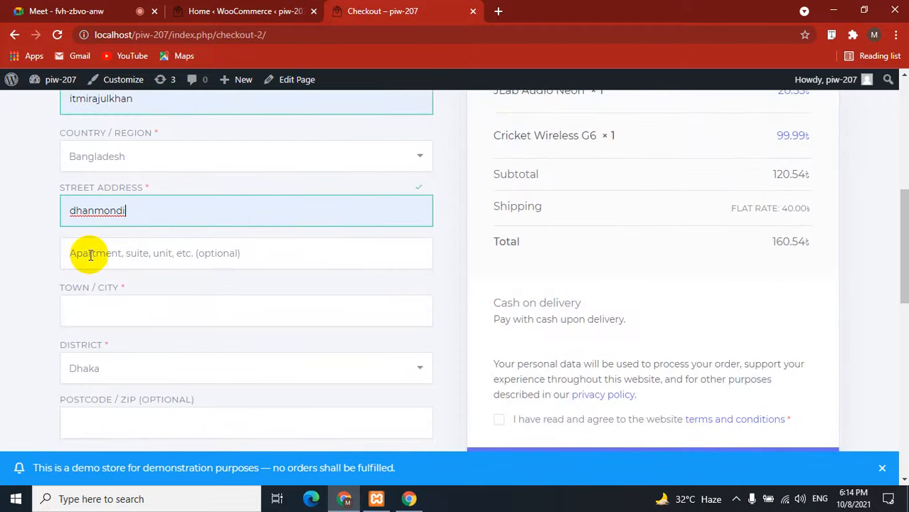
pyautogui.click(81, 253)
pyautogui.click(87, 298)
pyautogui.scroll(-2, 44, 291)
# Fill in town dhaka, district Dhaka, postcode 1207 and the phone number.
pyautogui.click(108, 182)
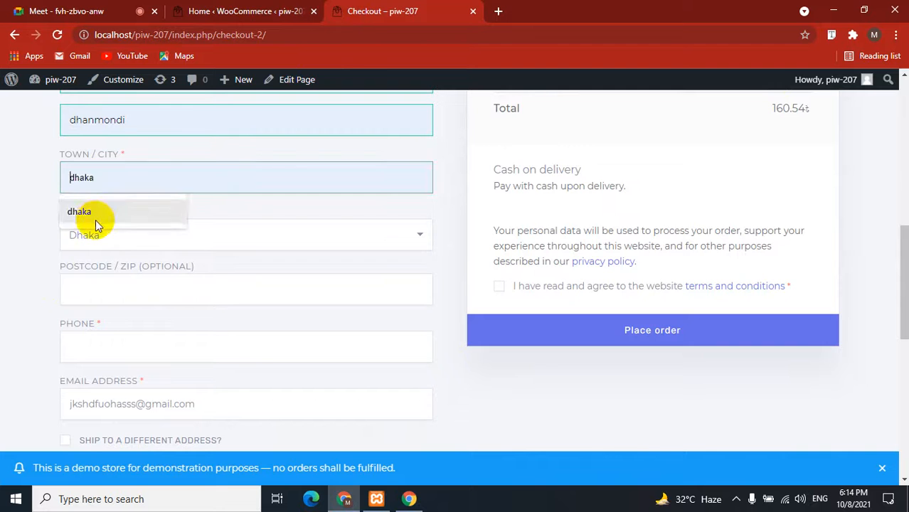
pyautogui.click(95, 220)
pyautogui.click(92, 231)
pyautogui.click(18, 263)
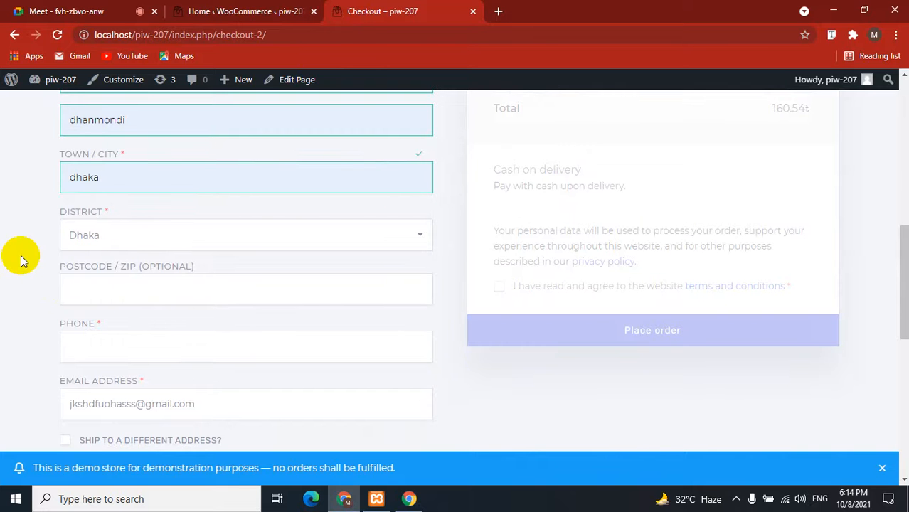
pyautogui.click(108, 291)
pyautogui.click(86, 329)
pyautogui.click(63, 341)
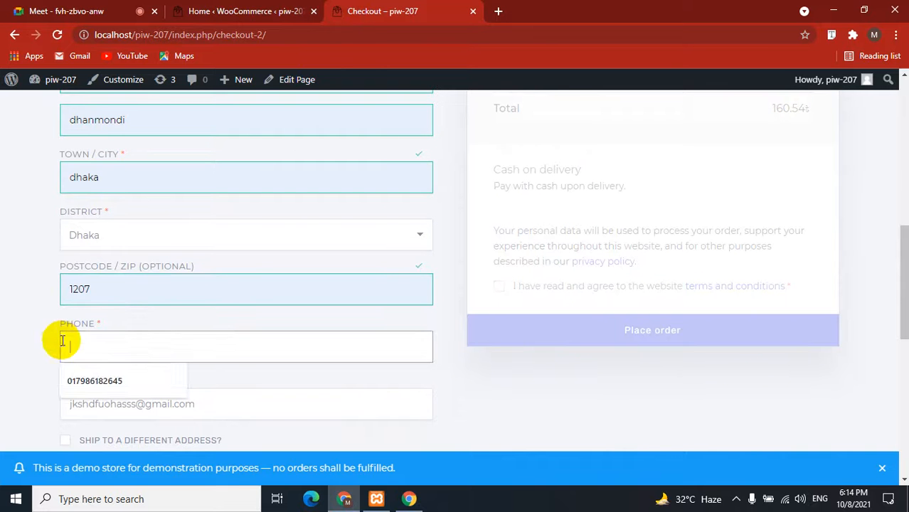
pyautogui.click(73, 339)
pyautogui.click(75, 382)
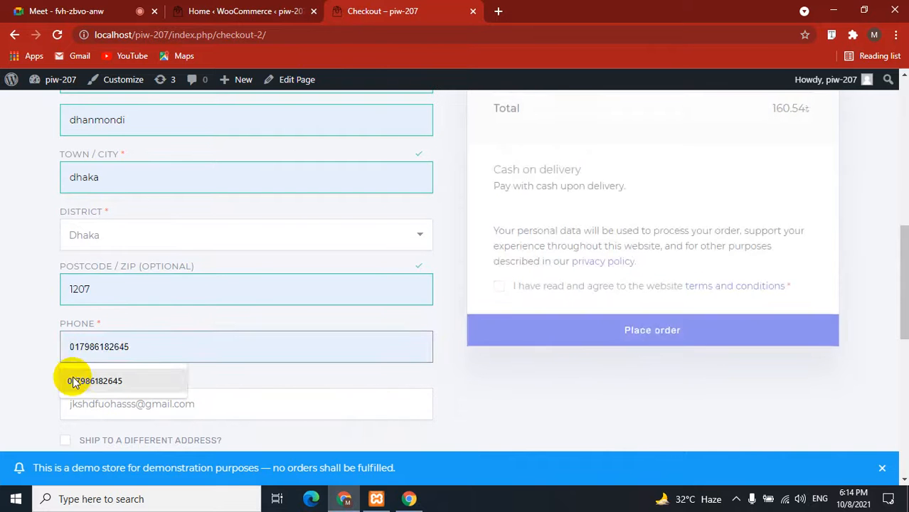
pyautogui.scroll(-3, 37, 353)
pyautogui.scroll(5, 444, 300)
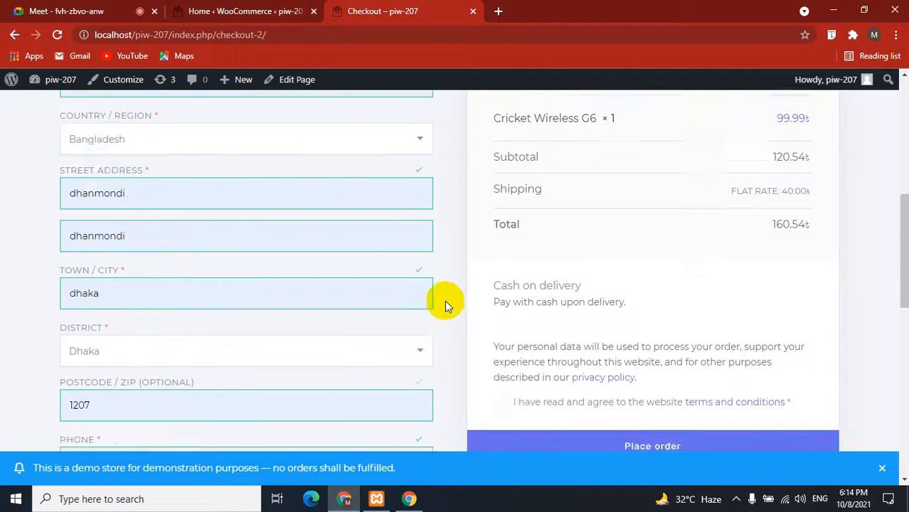
# Agree to the terms, check the 40.00 shipping and 160.54৳ total, and place the Cash on delivery order.
pyautogui.click(499, 418)
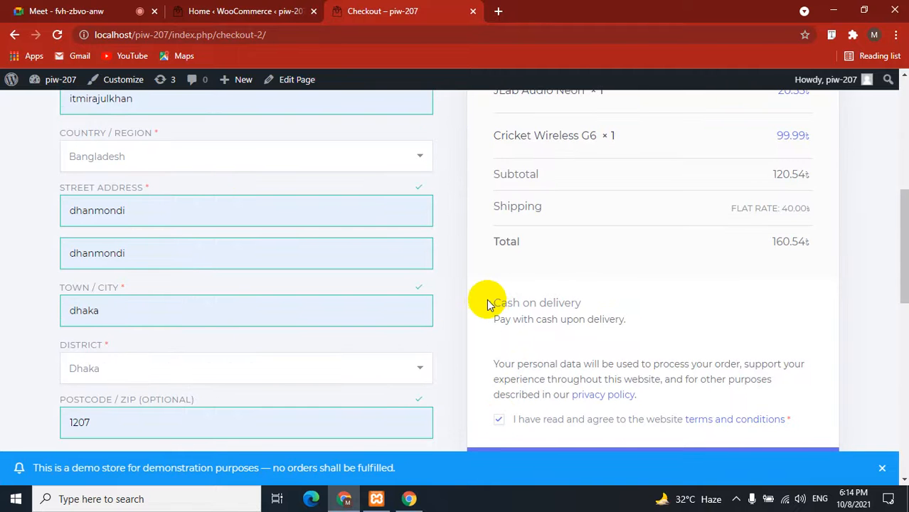
pyautogui.moveTo(488, 305); pyautogui.dragTo(611, 301)
pyautogui.click(544, 300)
pyautogui.scroll(2, 544, 306)
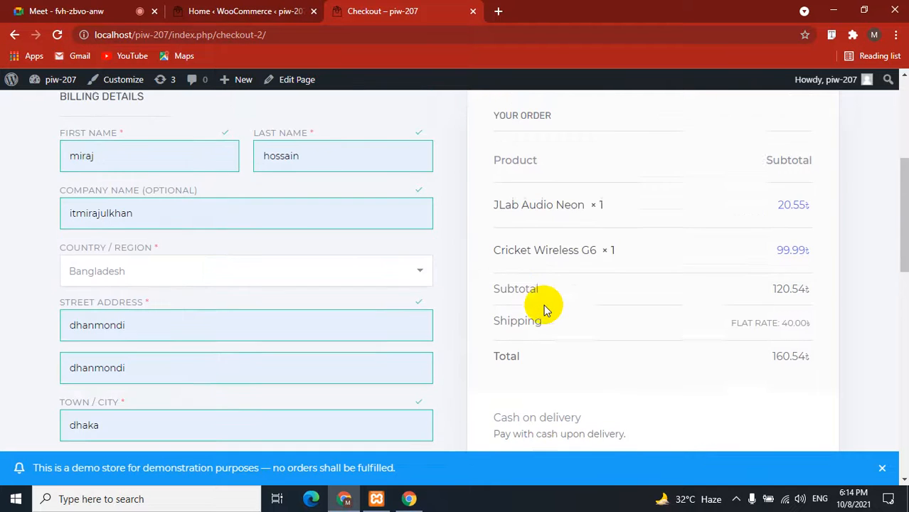
pyautogui.scroll(-1, 544, 307)
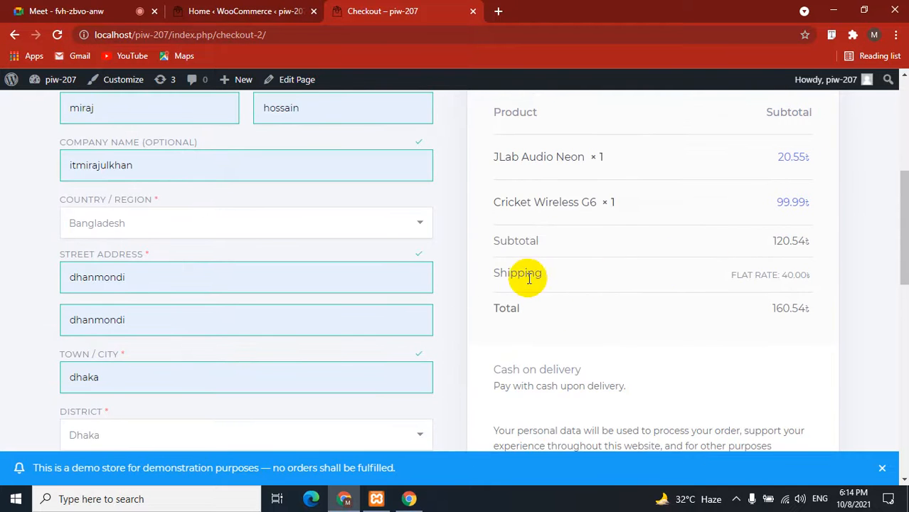
pyautogui.moveTo(488, 276); pyautogui.dragTo(780, 283)
pyautogui.click(802, 281)
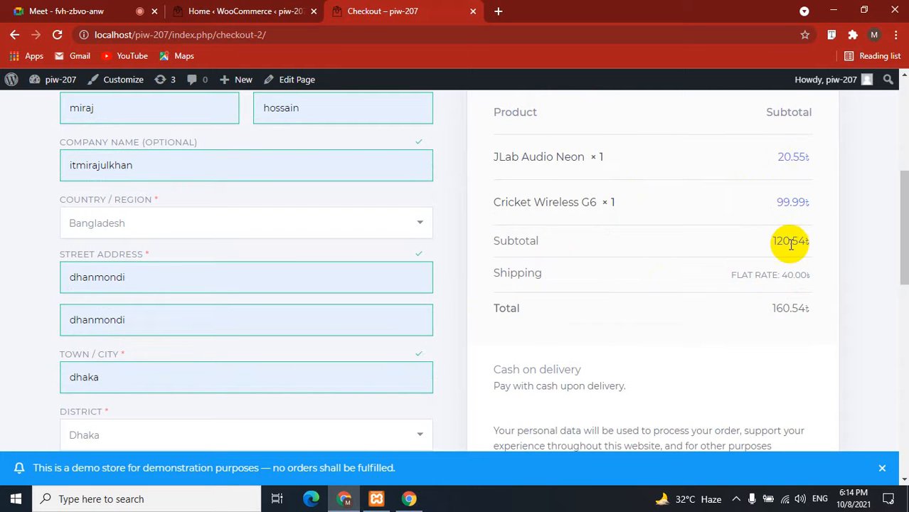
pyautogui.click(796, 308)
pyautogui.doubleClick(797, 307)
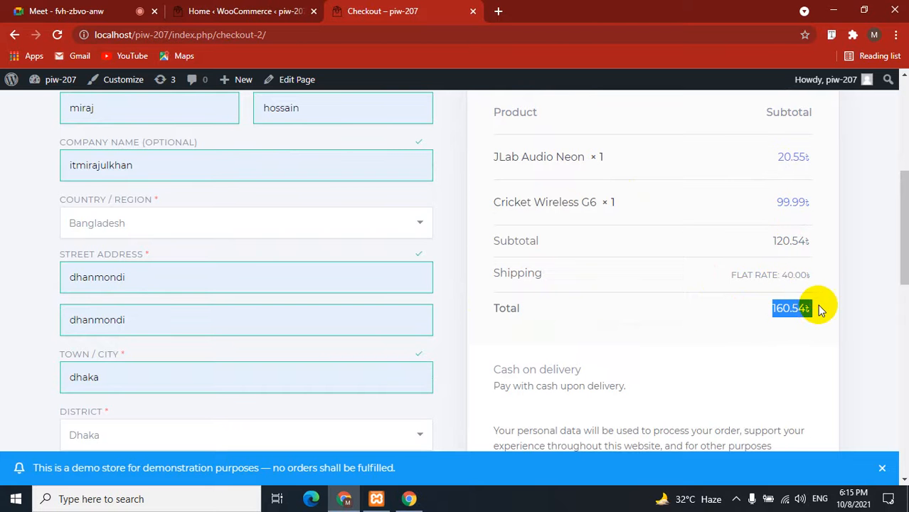
pyautogui.click(720, 315)
pyautogui.scroll(-3, 720, 315)
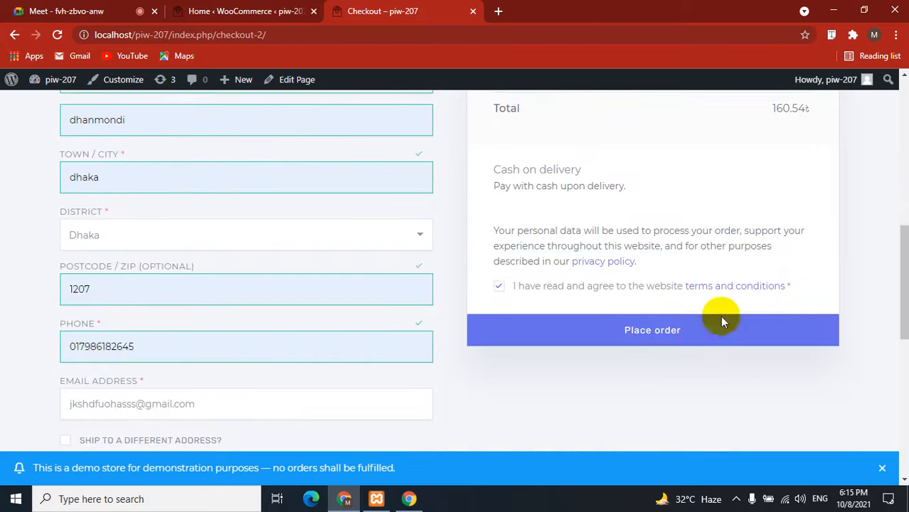
pyautogui.click(685, 329)
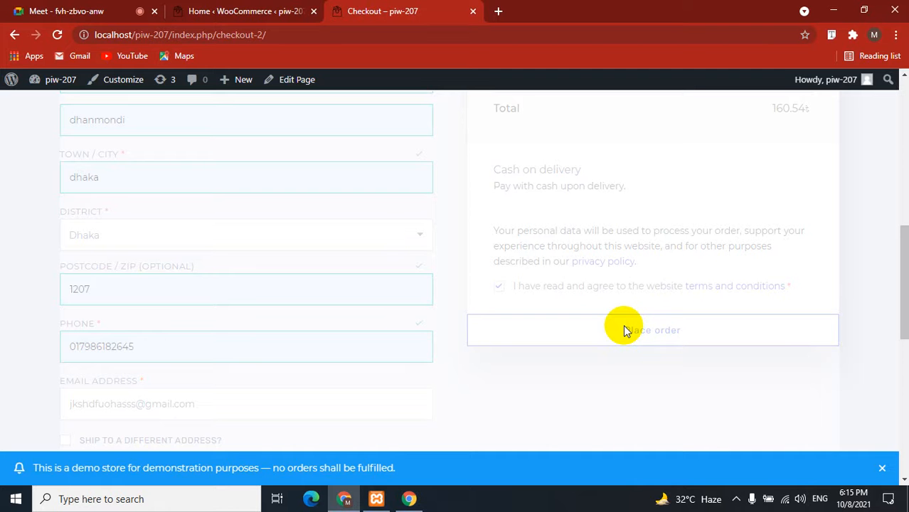
# Review the Order received confirmation for the 160.54৳ Cash on delivery order, then return to the admin tab.
pyautogui.scroll(5, 3, 309)
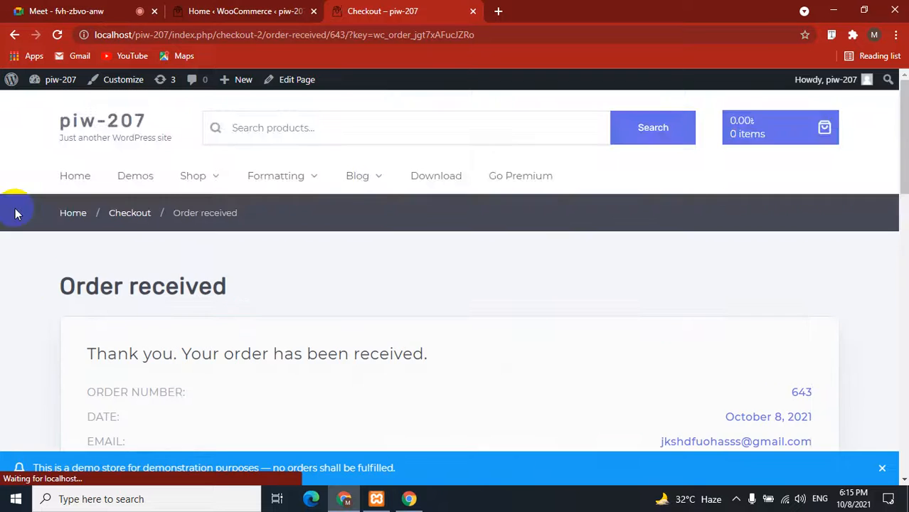
pyautogui.scroll(-2, 17, 213)
pyautogui.moveTo(58, 151); pyautogui.dragTo(290, 152)
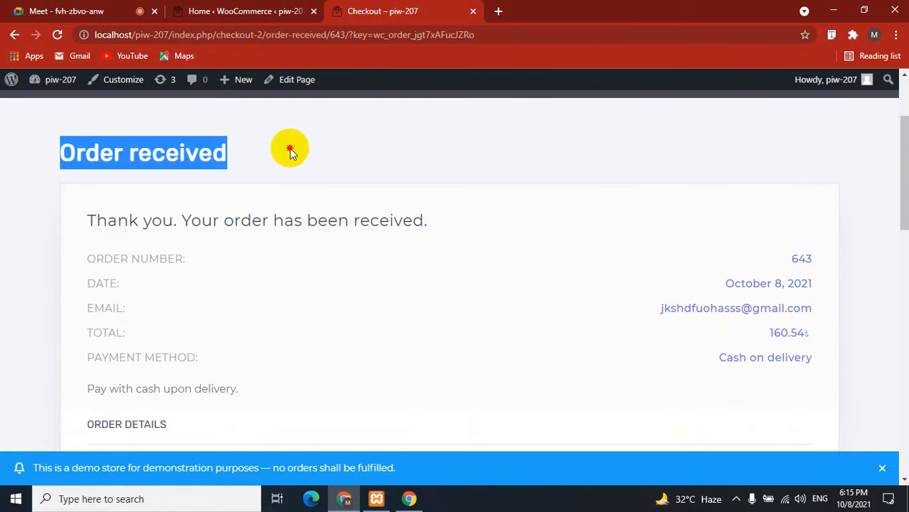
pyautogui.click(178, 154)
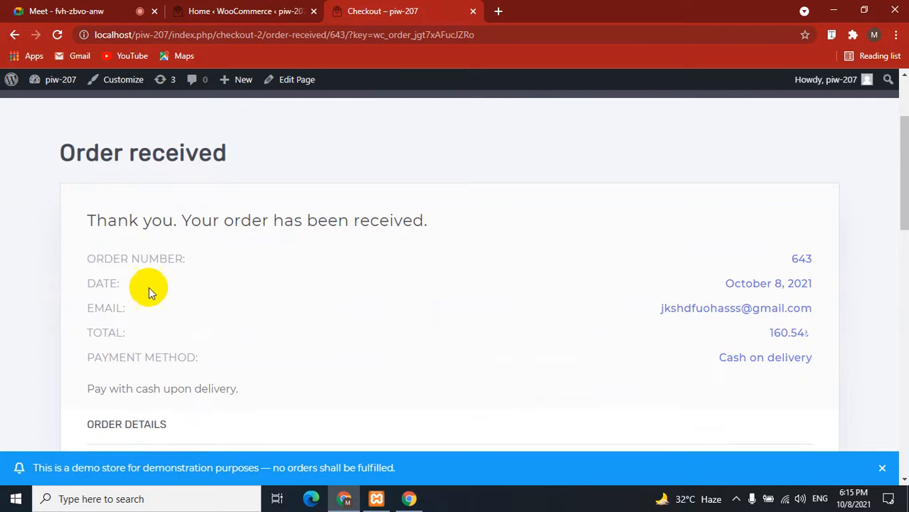
pyautogui.scroll(-1, 148, 291)
pyautogui.scroll(-2, 148, 294)
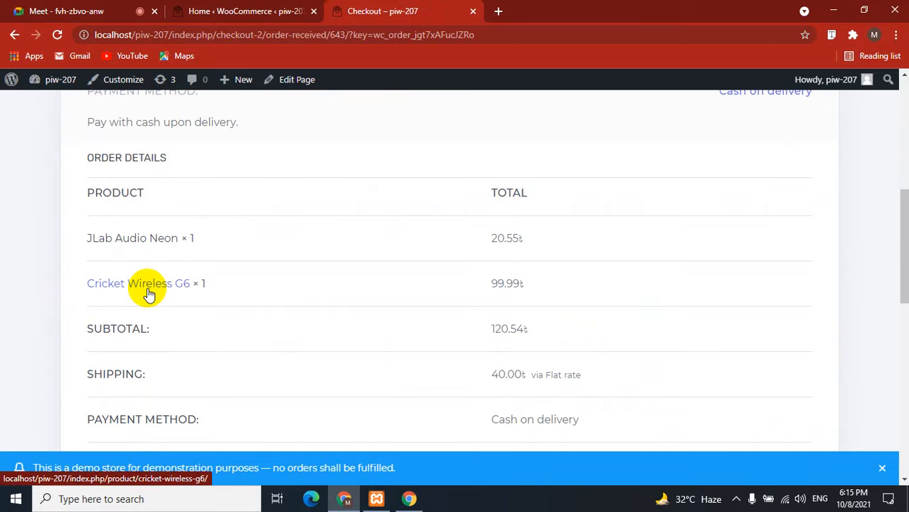
pyautogui.scroll(3, 20, 284)
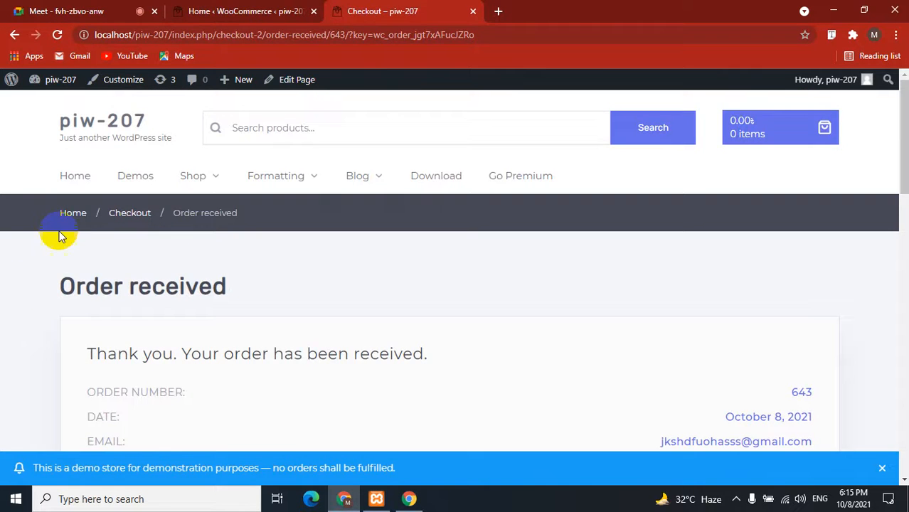
pyautogui.click(204, 7)
# Reload WooCommerce Home, go to the Orders page, then switch to the Google Meet call.
pyautogui.click(57, 34)
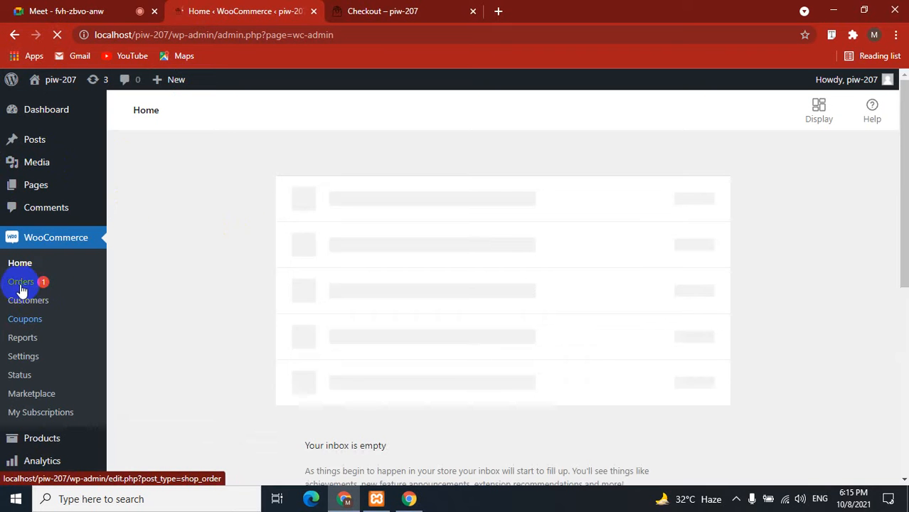
pyautogui.scroll(-2, 26, 285)
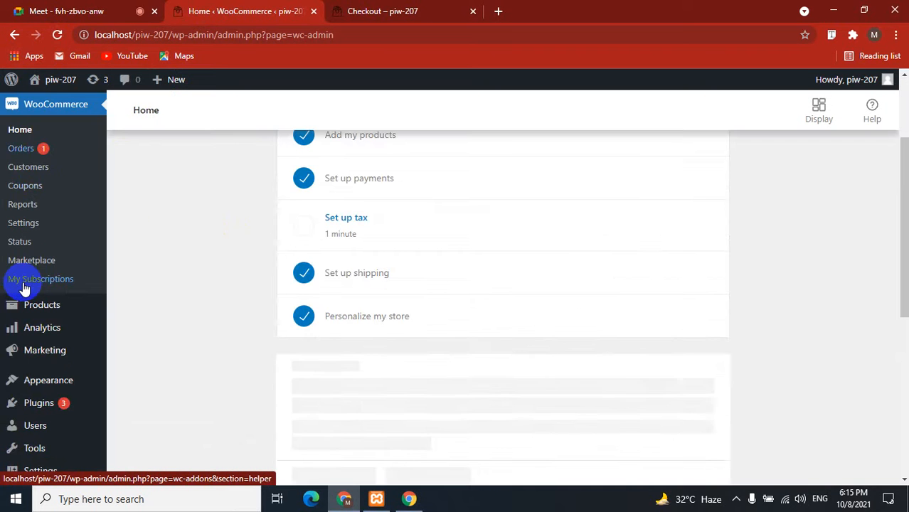
pyautogui.click(22, 148)
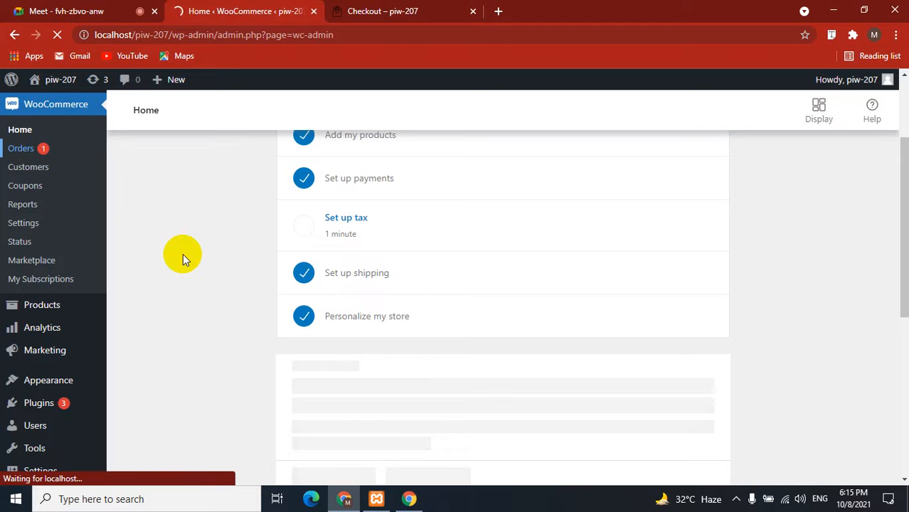
pyautogui.click(112, 10)
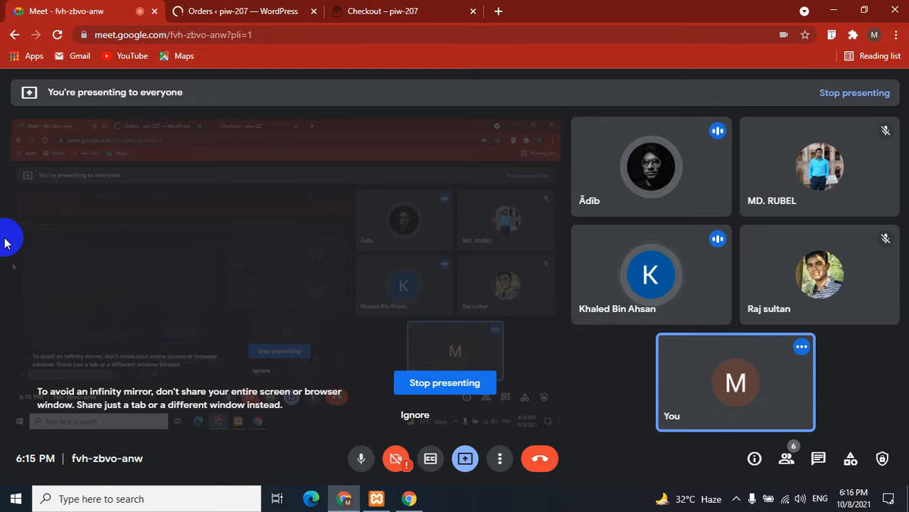
# Preview the new order from the Orders list and open order #643 for editing.
pyautogui.click(321, 6)
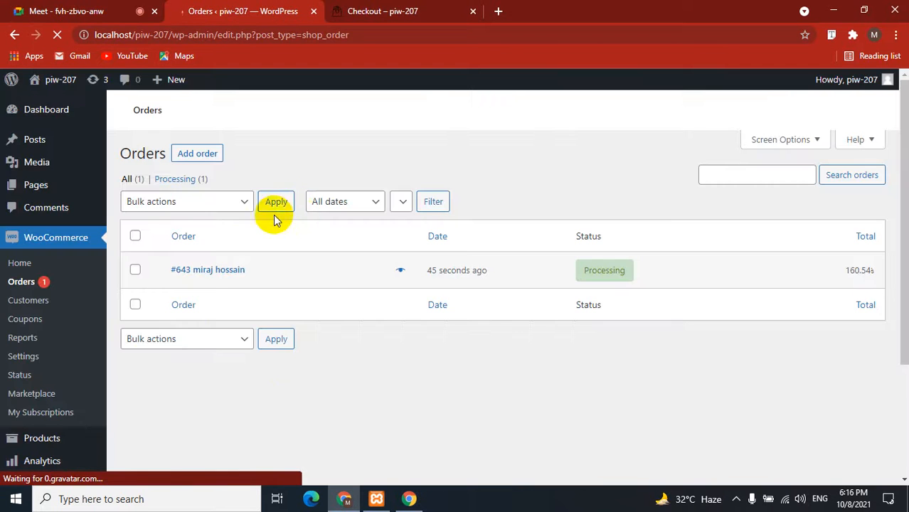
pyautogui.click(250, 271)
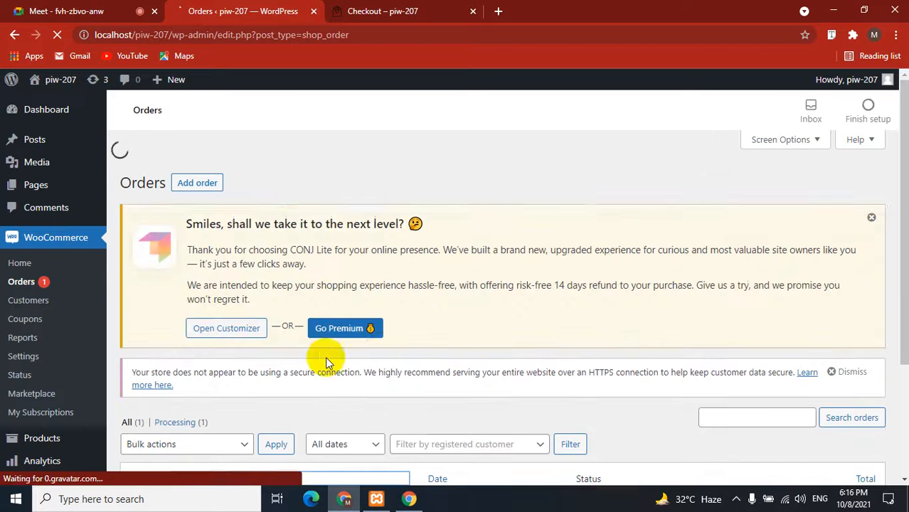
pyautogui.scroll(-3, 380, 278)
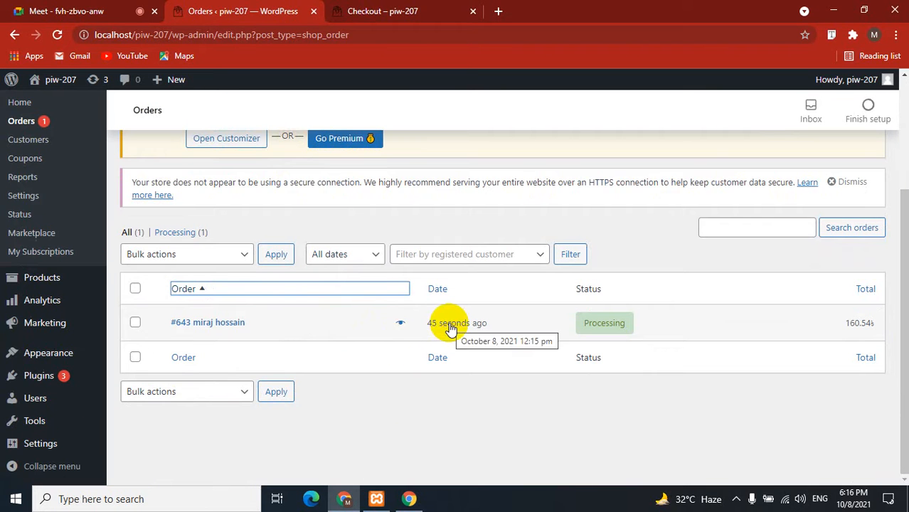
pyautogui.click(401, 324)
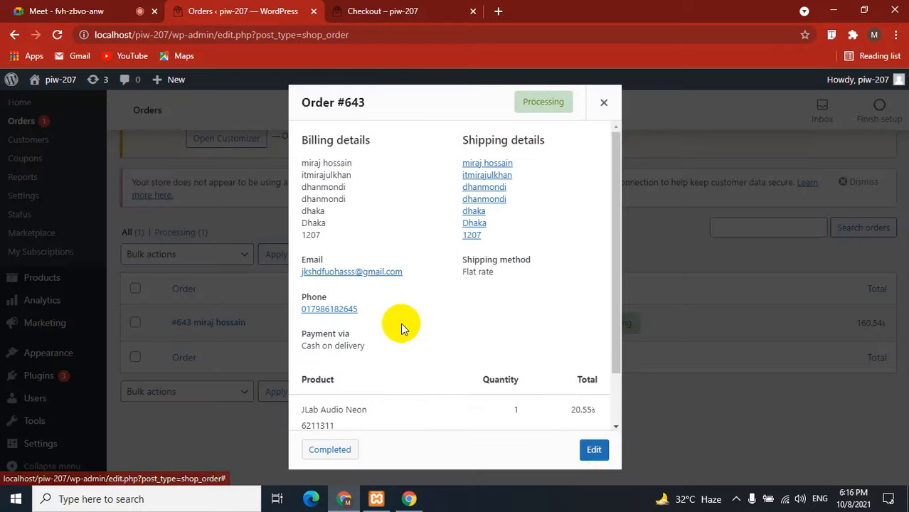
pyautogui.click(596, 451)
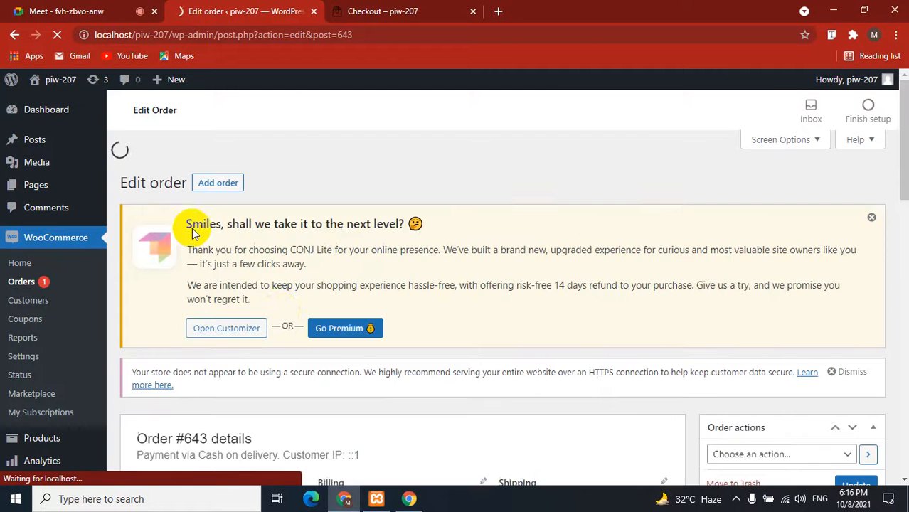
# Change the order status from Processing to Completed.
pyautogui.scroll(-5, 274, 241)
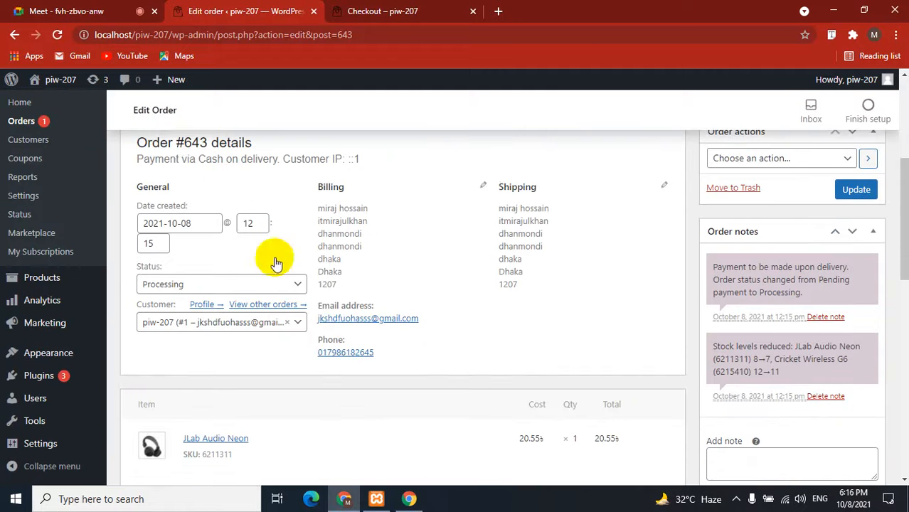
pyautogui.doubleClick(193, 142)
pyautogui.click(235, 186)
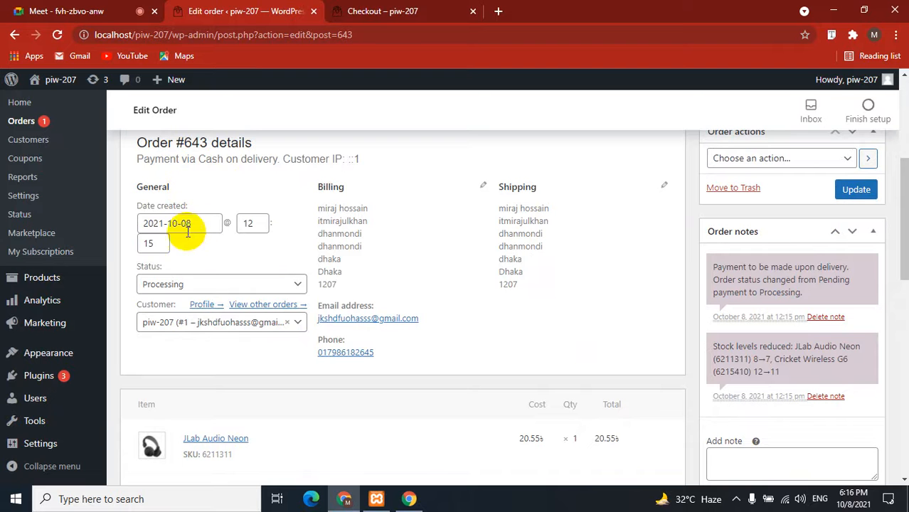
pyautogui.keyDown('shift'); pyautogui.click(320, 209); pyautogui.keyUp('shift')
pyautogui.moveTo(320, 210); pyautogui.dragTo(324, 214)
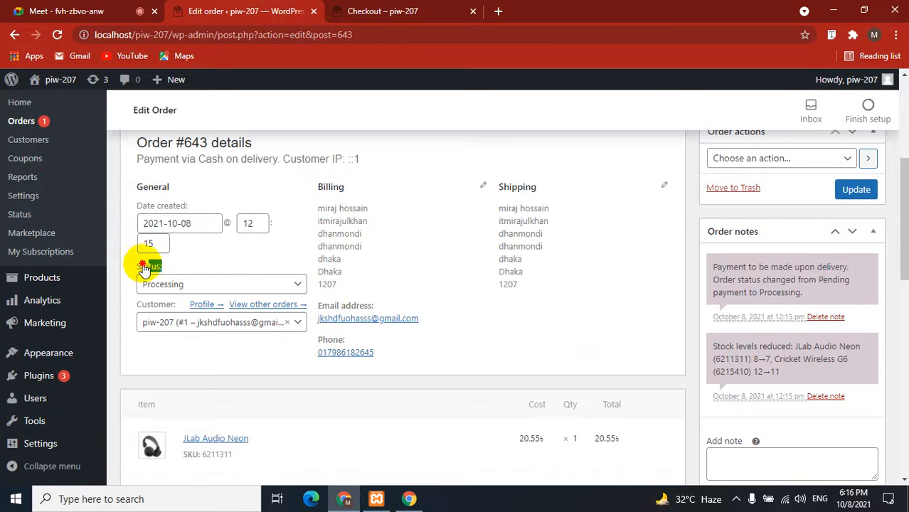
pyautogui.moveTo(132, 265); pyautogui.dragTo(189, 273)
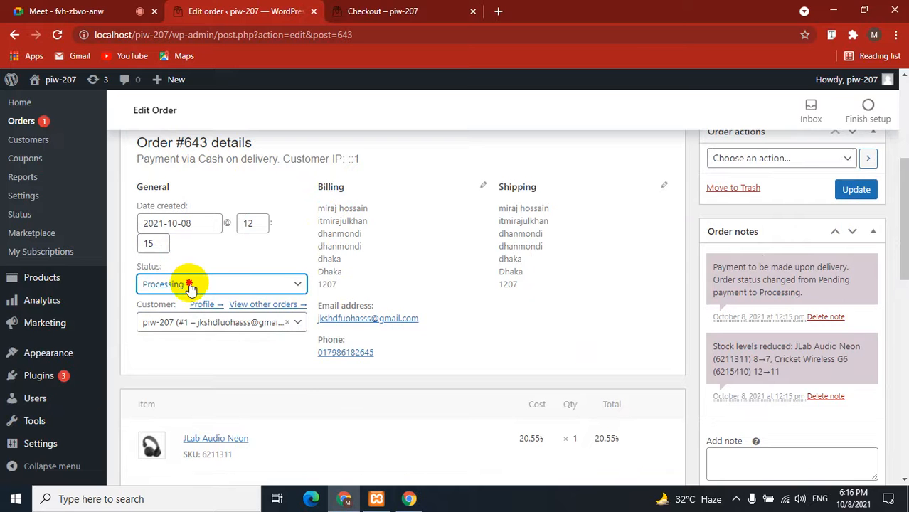
pyautogui.click(188, 283)
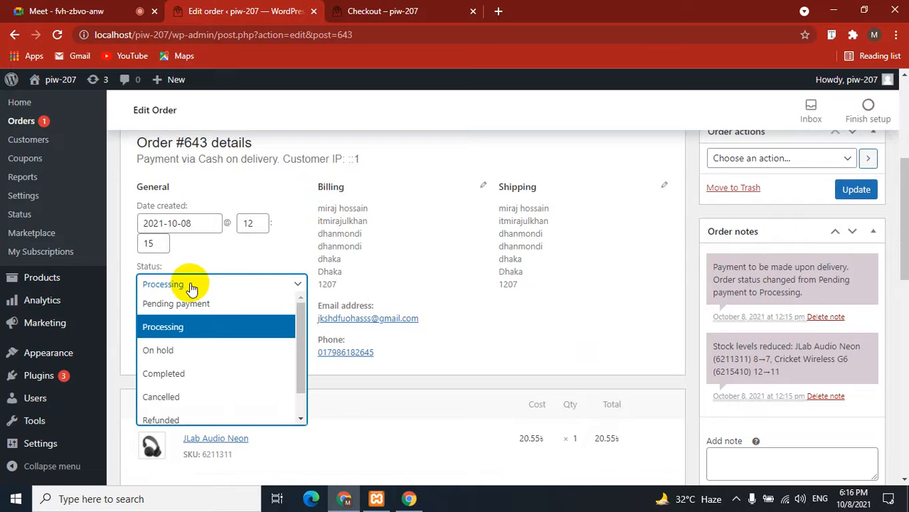
pyautogui.click(192, 373)
pyautogui.scroll(1, 508, 277)
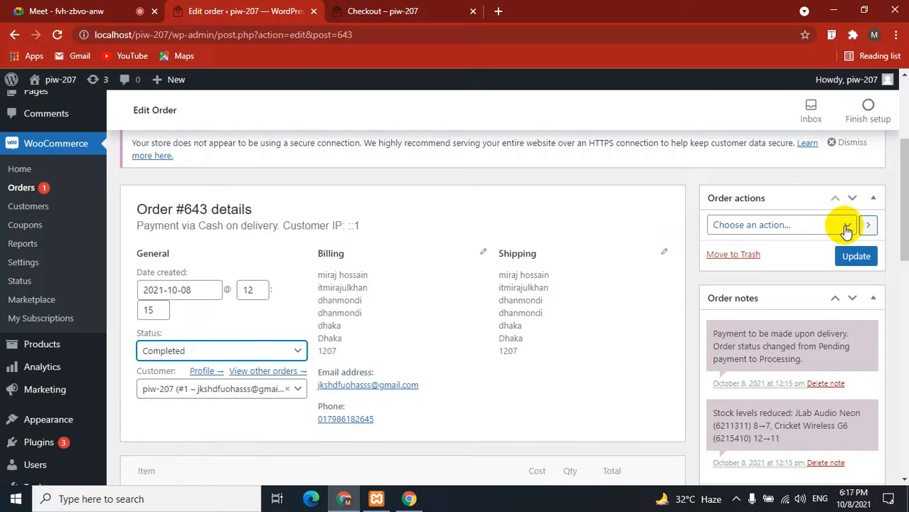
# Choose Email invoice to customer, save order #643, and review its items, shipping and totals.
pyautogui.click(846, 227)
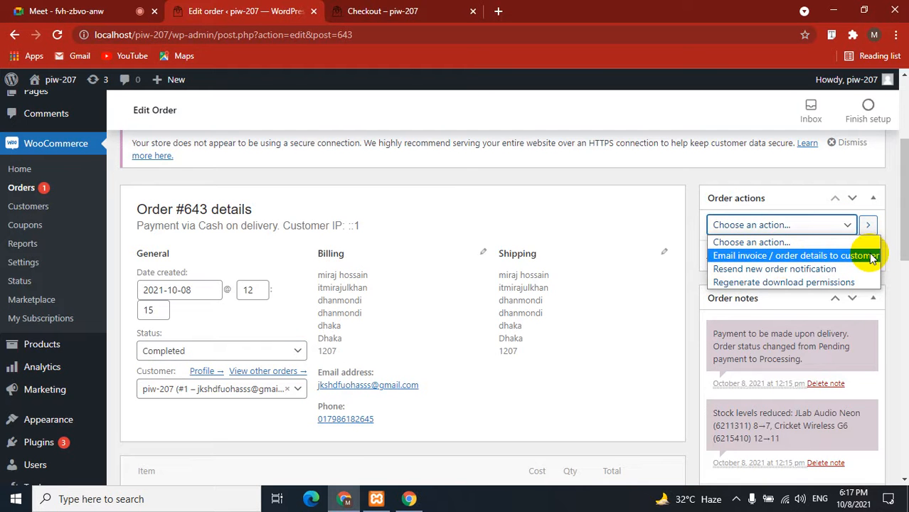
pyautogui.click(772, 255)
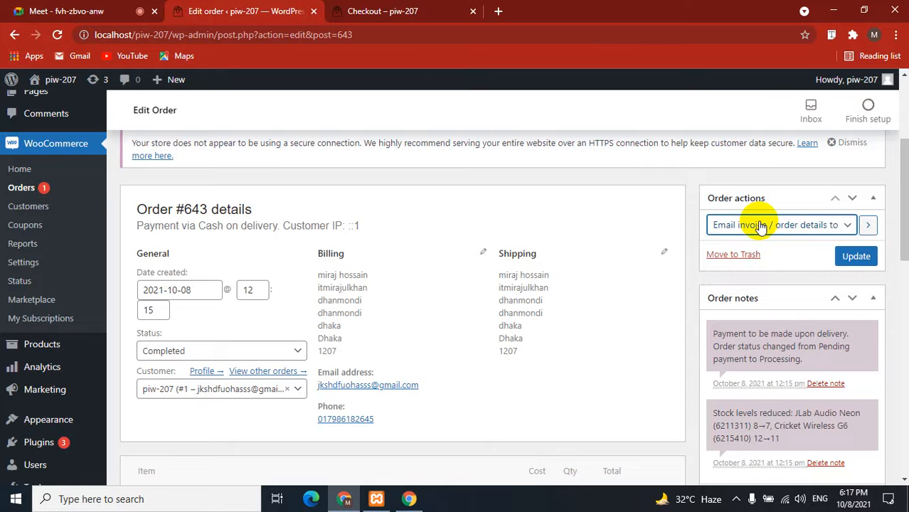
pyautogui.click(856, 257)
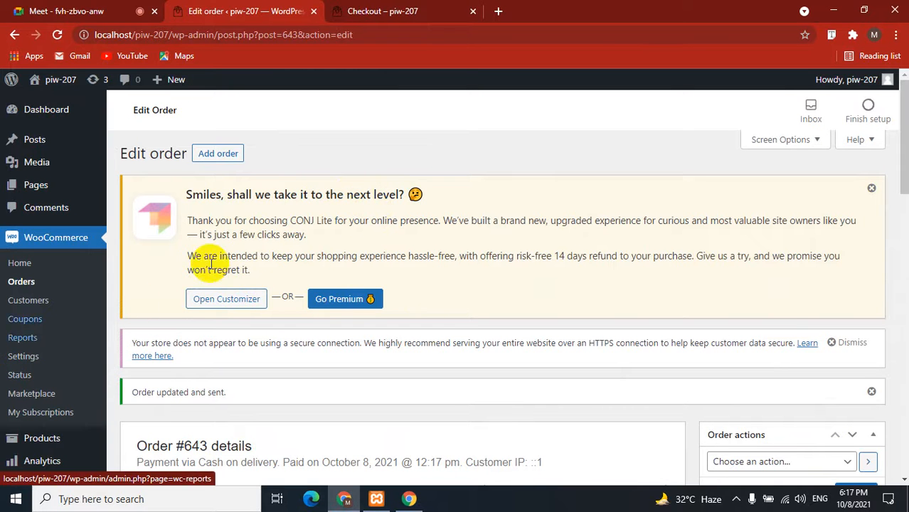
pyautogui.scroll(-3, 433, 331)
pyautogui.scroll(-3, 400, 288)
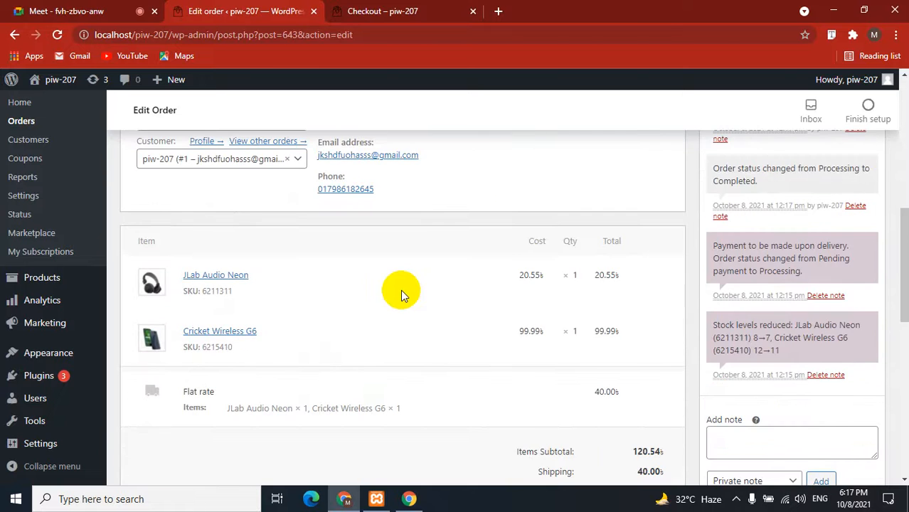
pyautogui.scroll(-6, 401, 289)
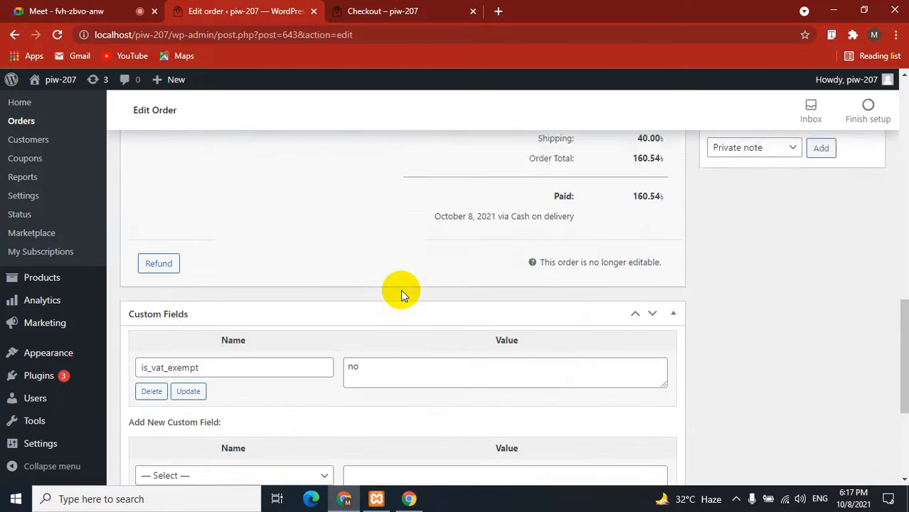
pyautogui.scroll(3, 401, 290)
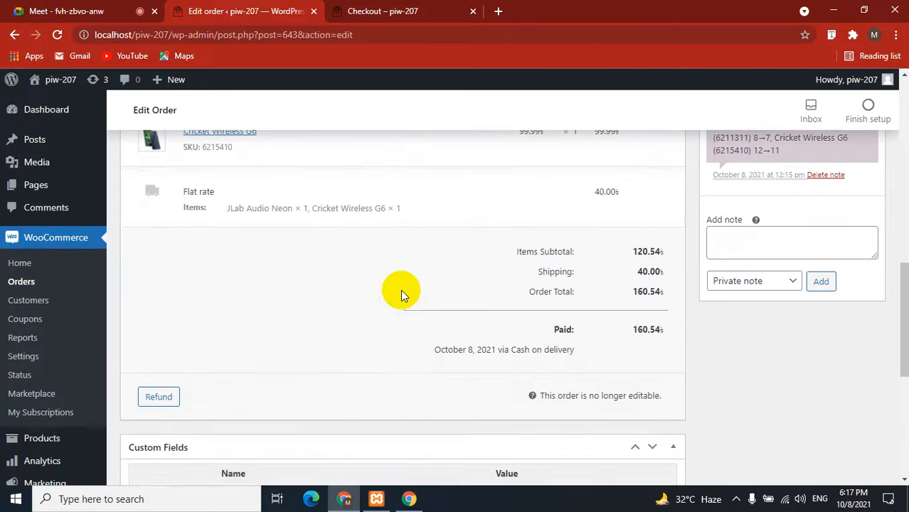
# Open the Orders list and check order #643's Completed status at 160.54.
pyautogui.click(20, 282)
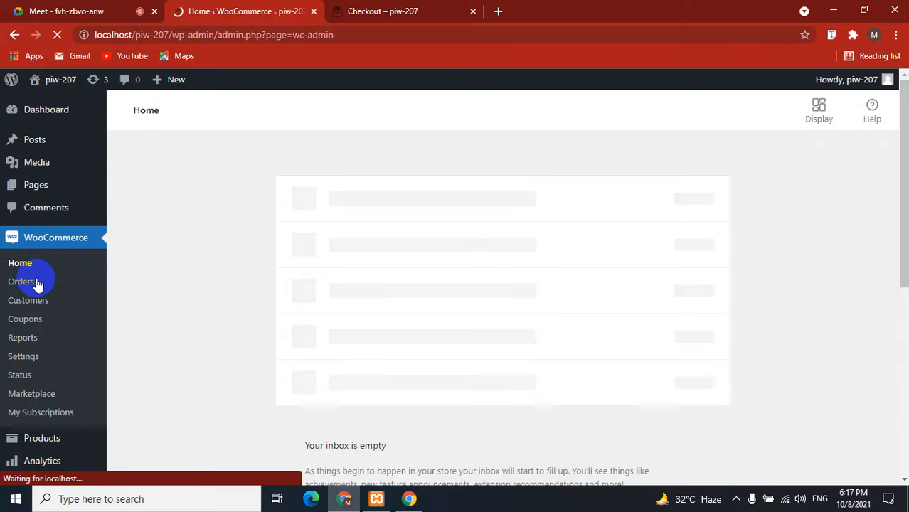
pyautogui.click(37, 284)
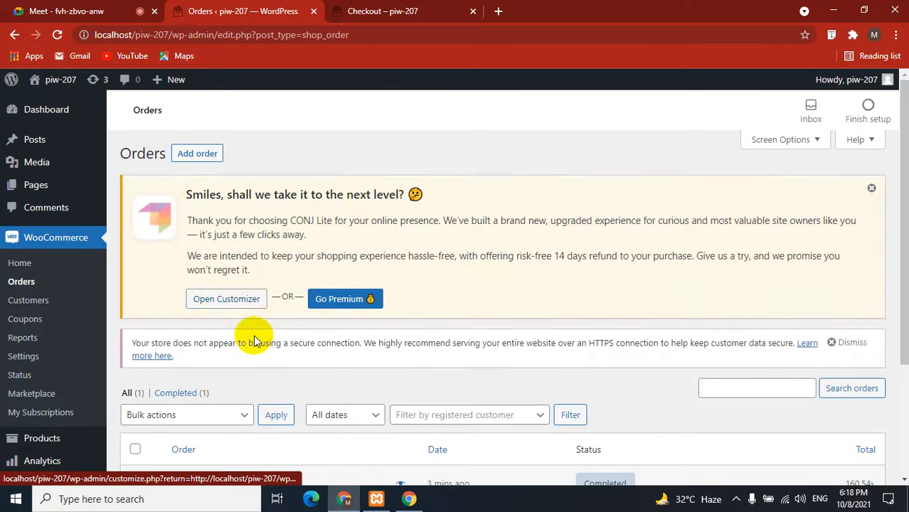
pyautogui.scroll(-2, 441, 313)
pyautogui.moveTo(259, 355); pyautogui.dragTo(192, 349)
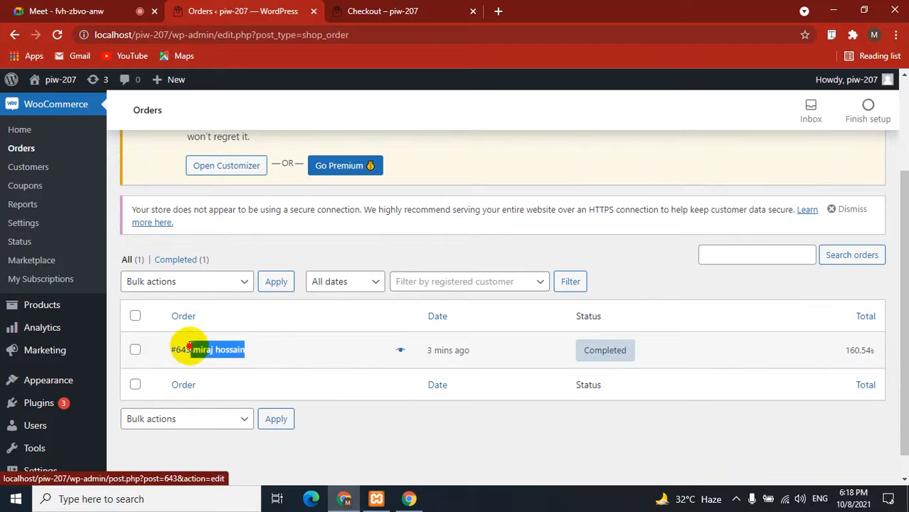
pyautogui.click(295, 361)
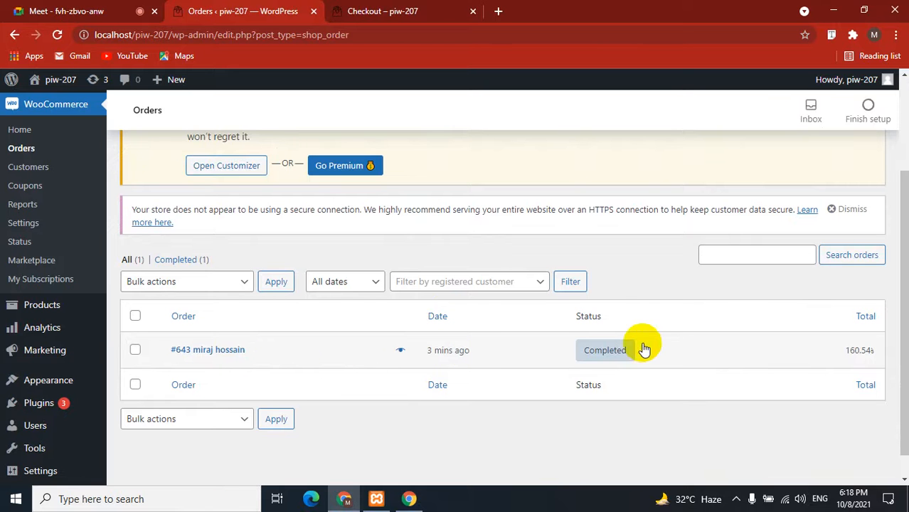
pyautogui.moveTo(620, 352)
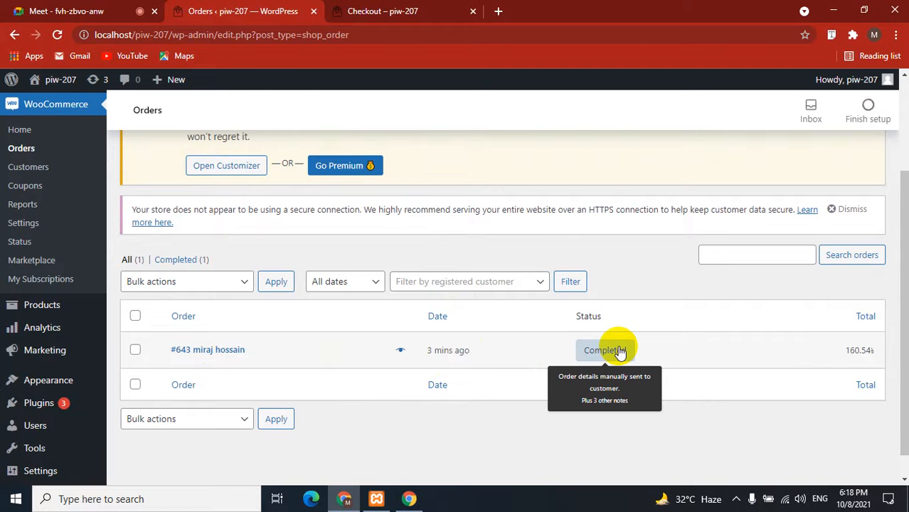
# Glance over the storefront order confirmation page, then return to the admin Orders list.
pyautogui.click(377, 11)
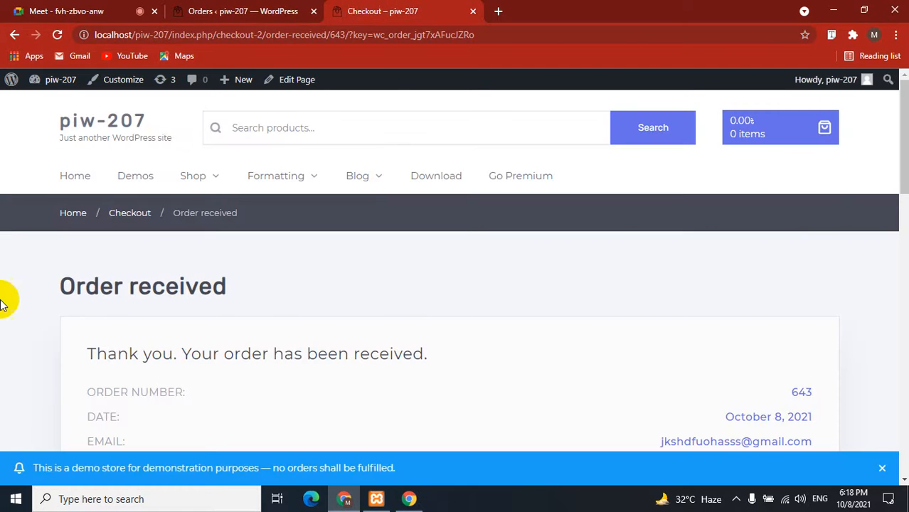
pyautogui.scroll(-6, 2, 302)
pyautogui.scroll(2, 2, 304)
pyautogui.click(235, 11)
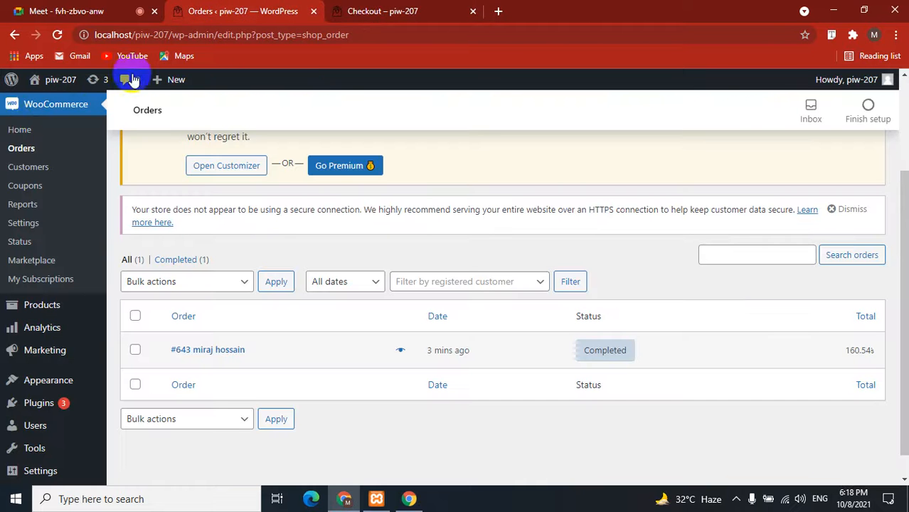
# Open the Customers page and inspect the customer's name, Last Active and Date Registered.
pyautogui.click(36, 173)
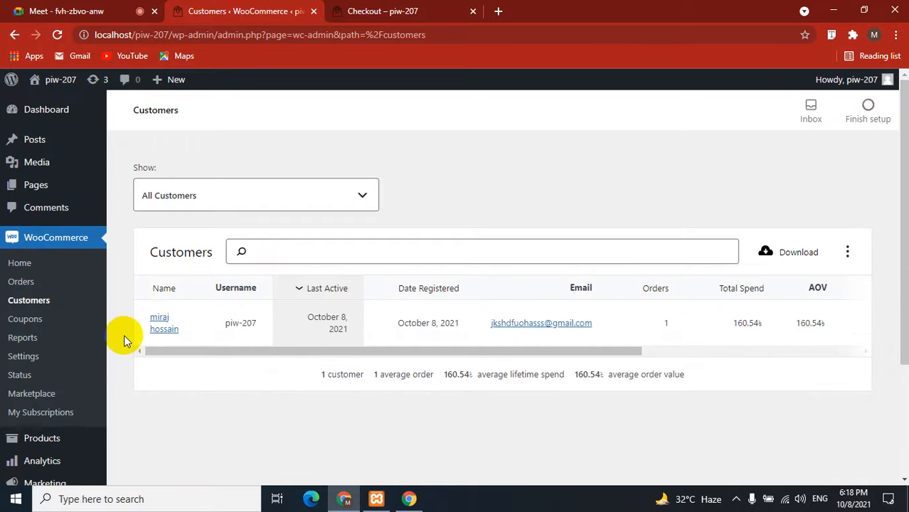
pyautogui.scroll(-1, 124, 339)
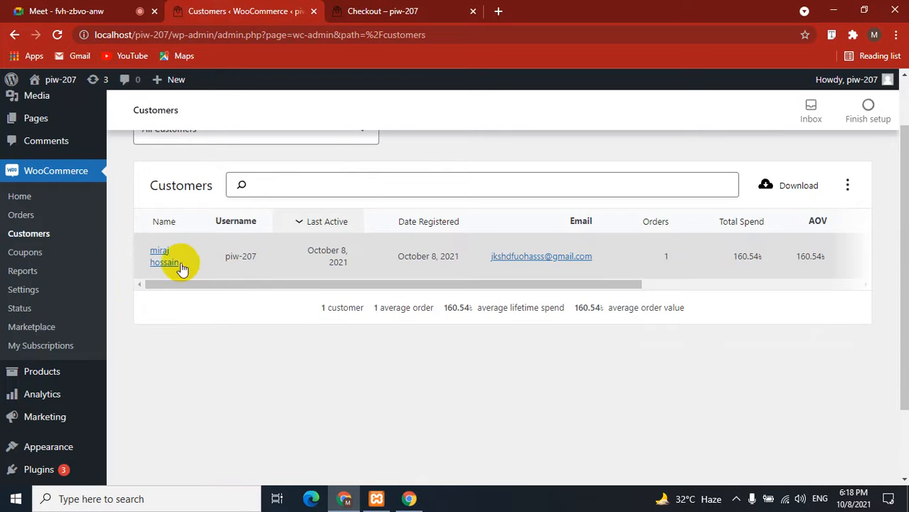
pyautogui.moveTo(184, 268); pyautogui.dragTo(146, 248)
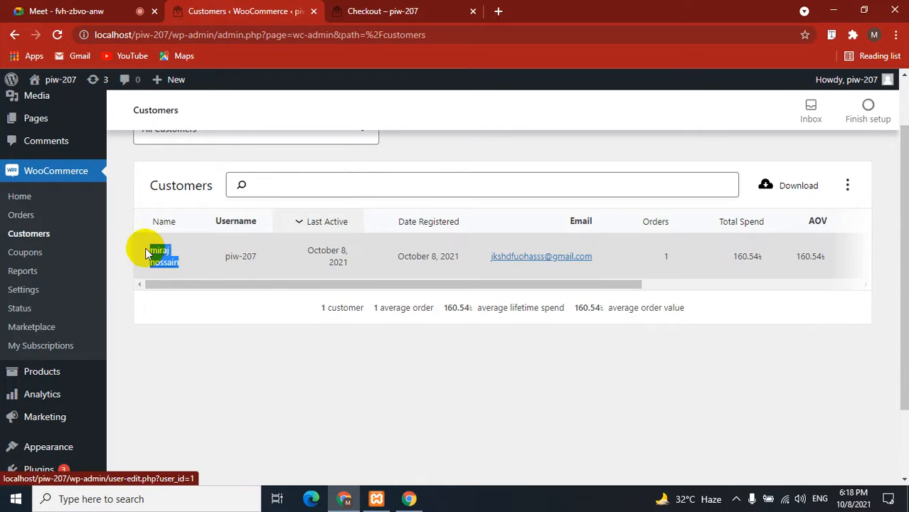
pyautogui.click(146, 314)
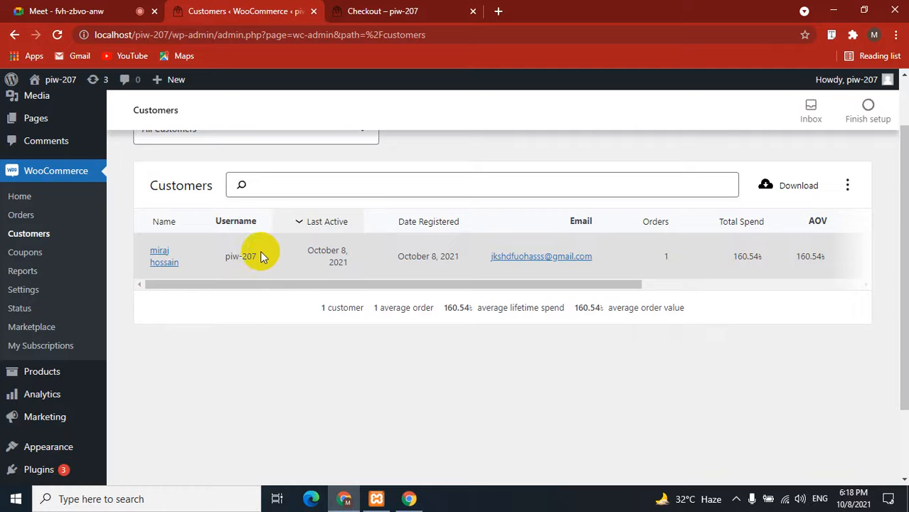
pyautogui.moveTo(358, 270); pyautogui.dragTo(373, 250)
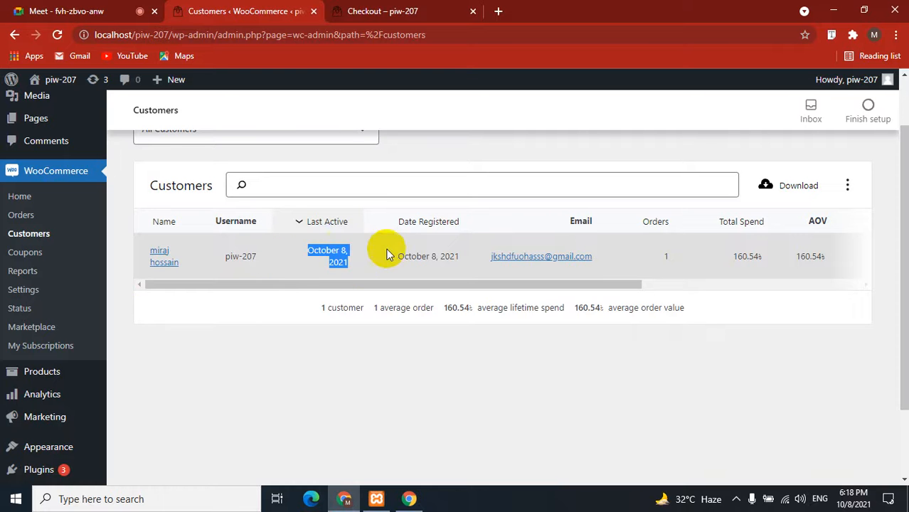
pyautogui.moveTo(467, 259); pyautogui.dragTo(398, 258)
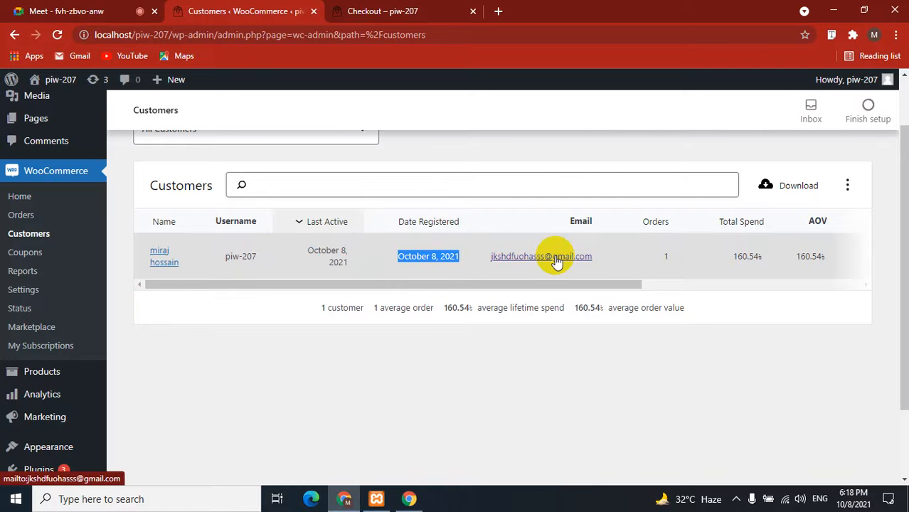
pyautogui.click(552, 402)
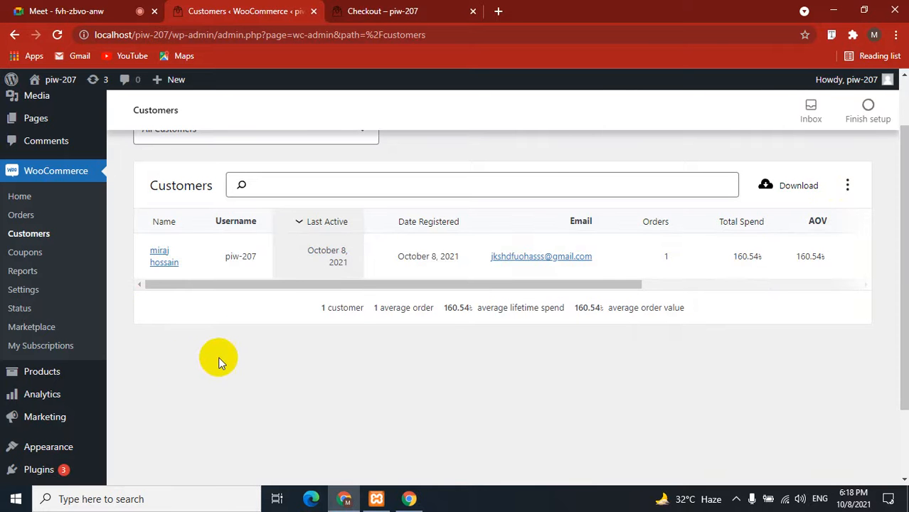
# Check the summary figures below the table: 1 customer and 1 average order.
pyautogui.click(321, 311)
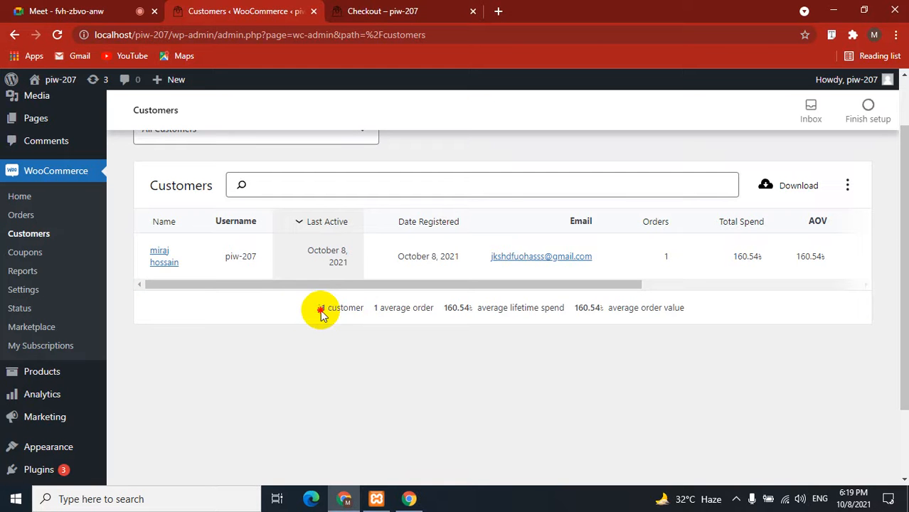
pyautogui.moveTo(320, 311); pyautogui.dragTo(359, 310)
pyautogui.click(365, 345)
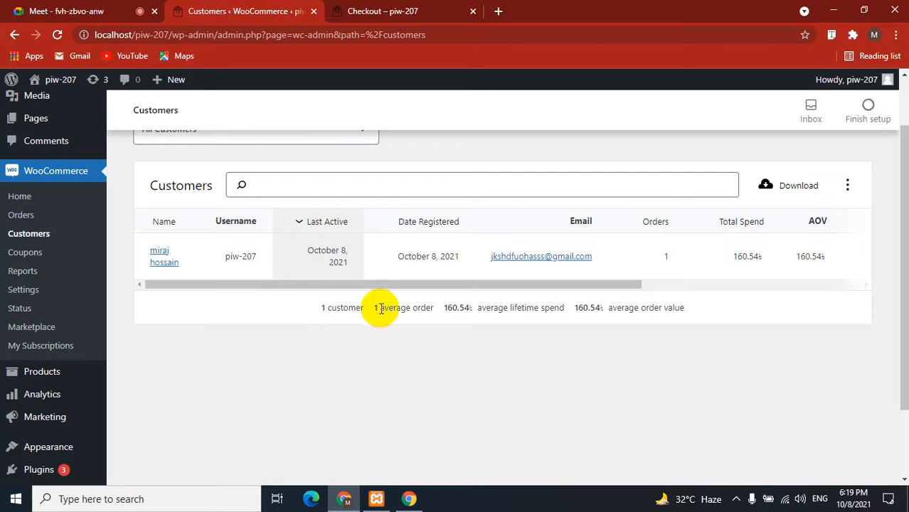
pyautogui.moveTo(371, 308); pyautogui.dragTo(430, 309)
pyautogui.click(368, 348)
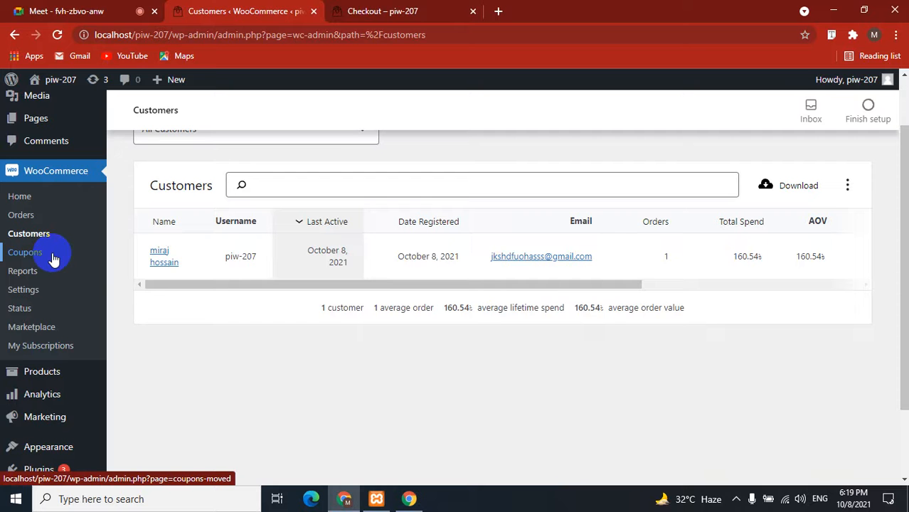
# Review the last-7-days WooCommerce sales report: 160.54 gross, 120.54 net, 1 order, 2 items, 40.00 shipping.
pyautogui.click(23, 277)
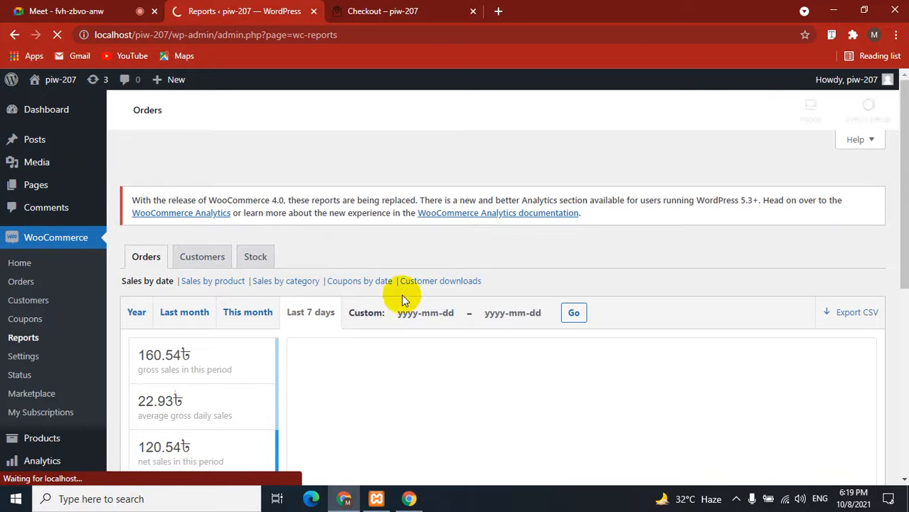
pyautogui.scroll(-3, 391, 262)
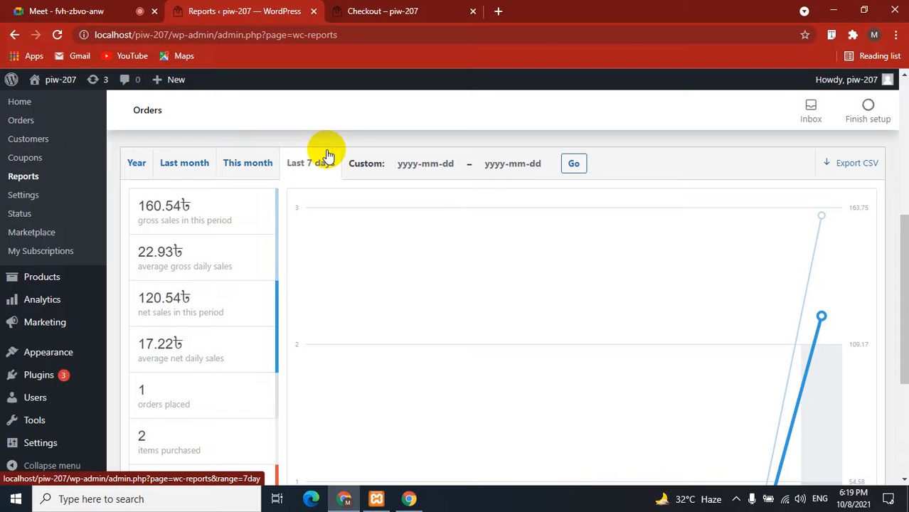
pyautogui.moveTo(237, 206)
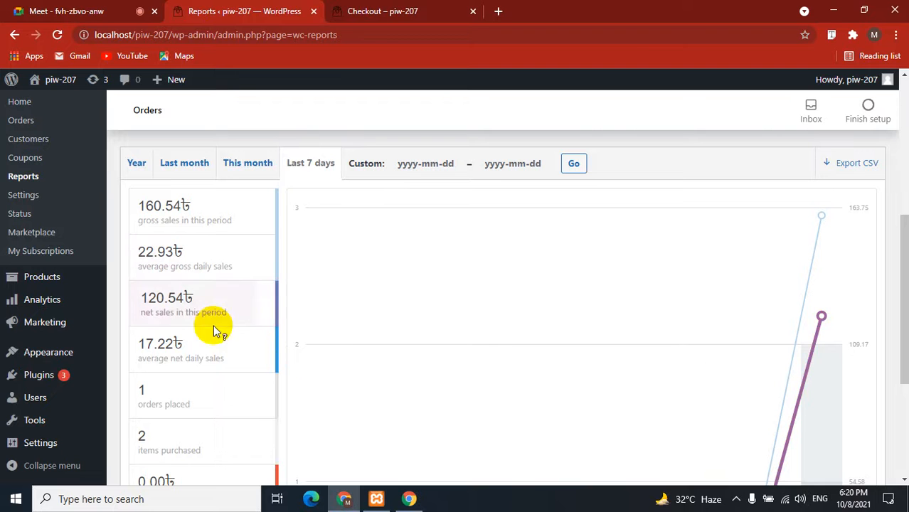
pyautogui.moveTo(203, 306)
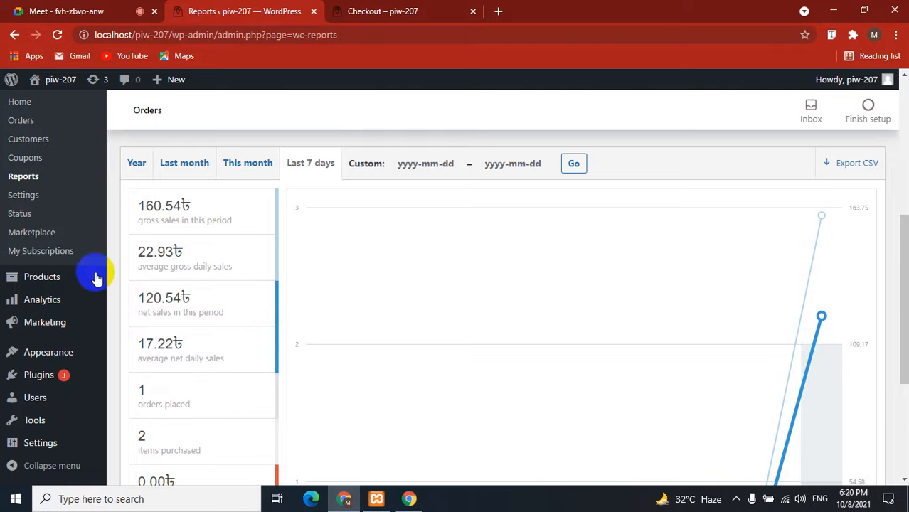
pyautogui.scroll(-2, 201, 313)
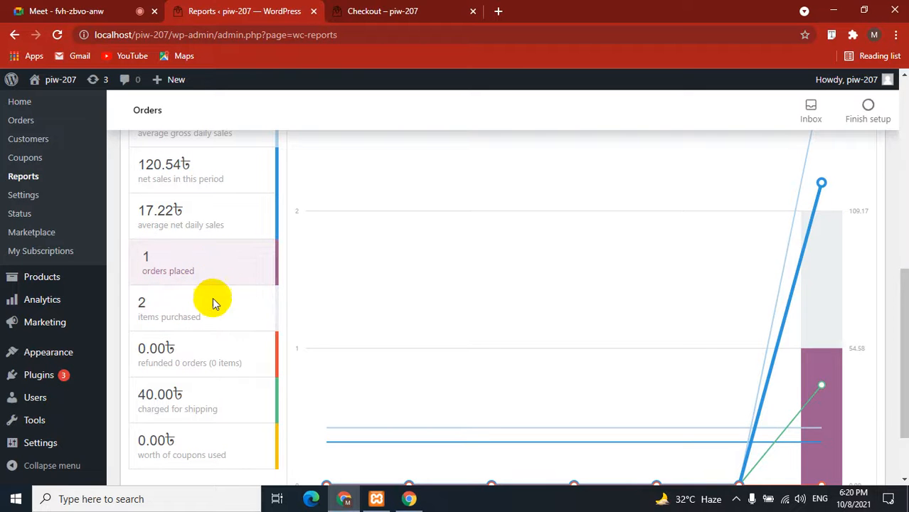
pyautogui.scroll(-1, 213, 304)
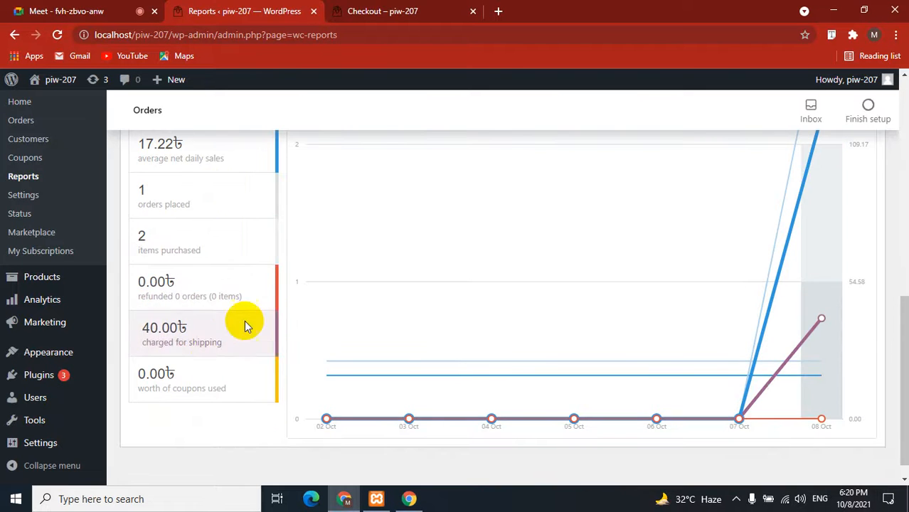
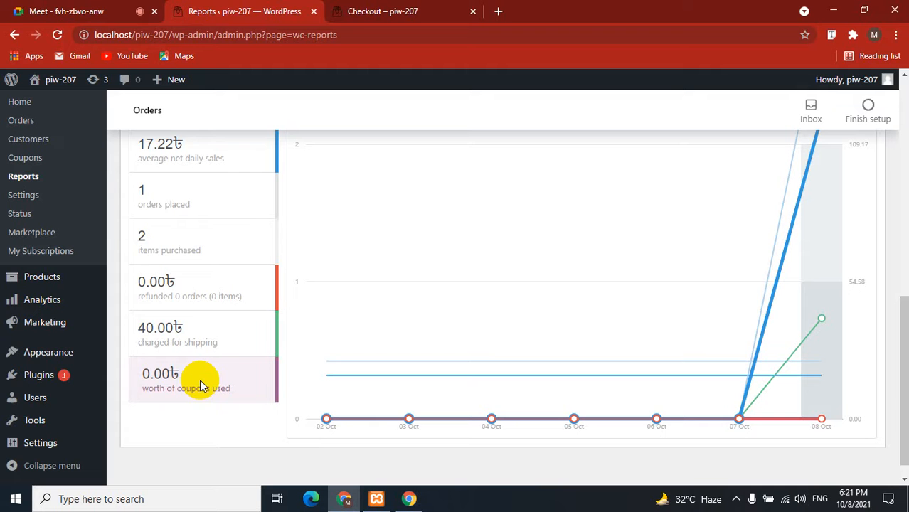
# Open the sales report's custom start and end date pickers.
pyautogui.scroll(4, 183, 368)
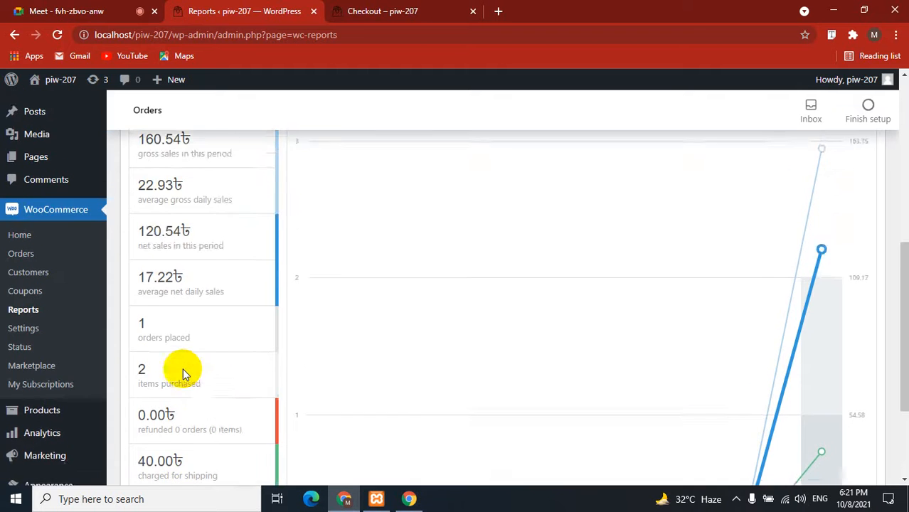
pyautogui.scroll(1, 183, 368)
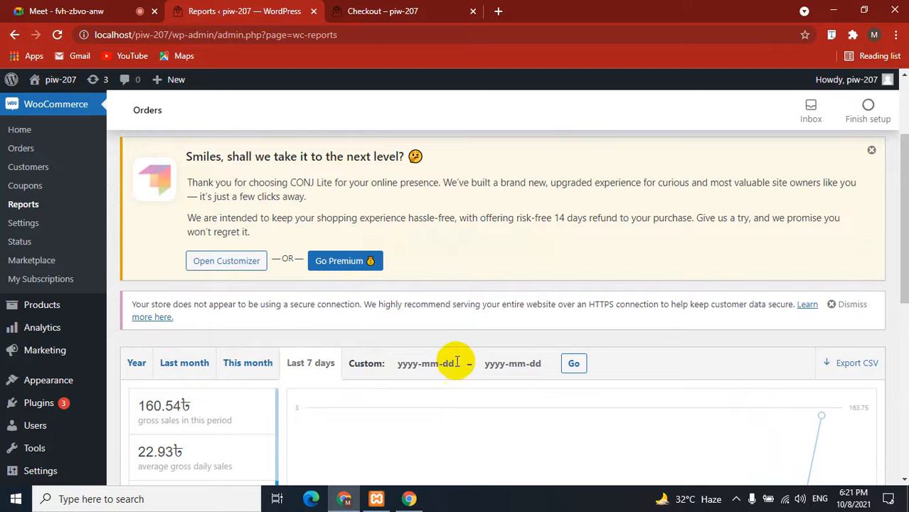
pyautogui.click(435, 364)
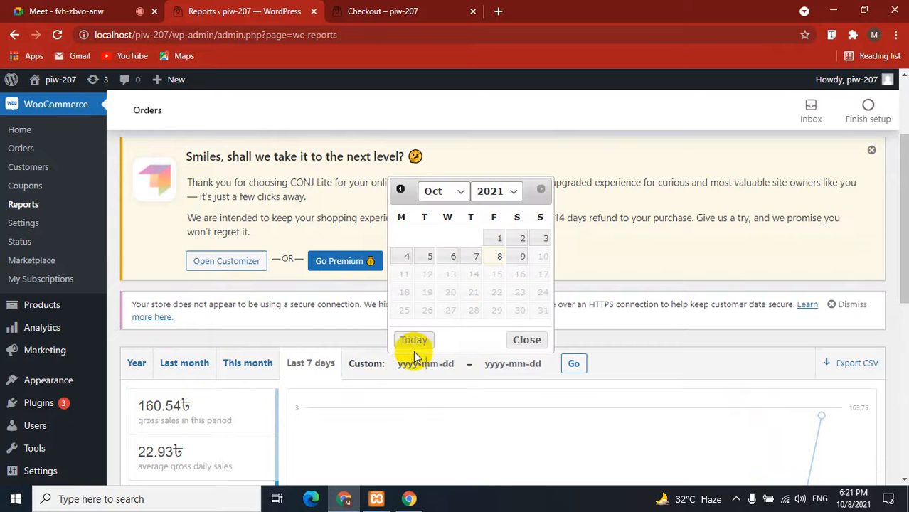
pyautogui.click(510, 364)
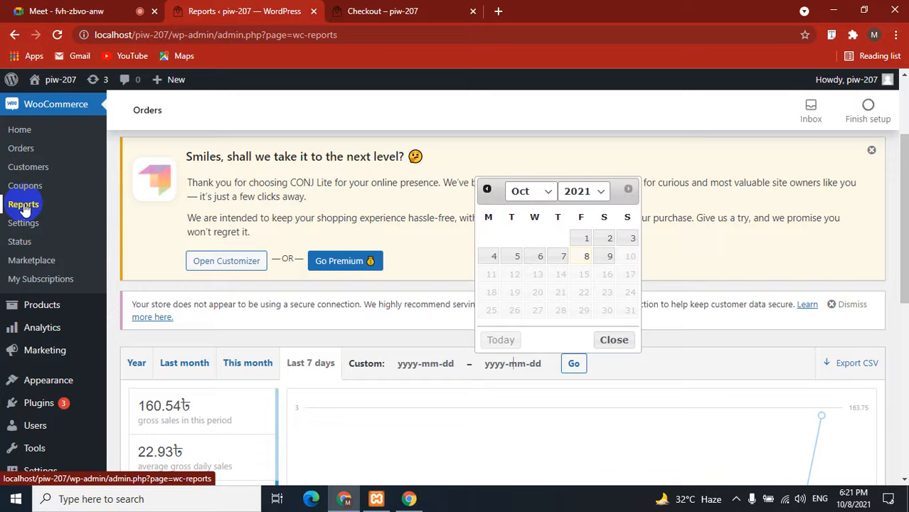
# In WooCommerce settings, review the Dhaka store address, city and country/state, leaving them unchanged.
pyautogui.click(21, 224)
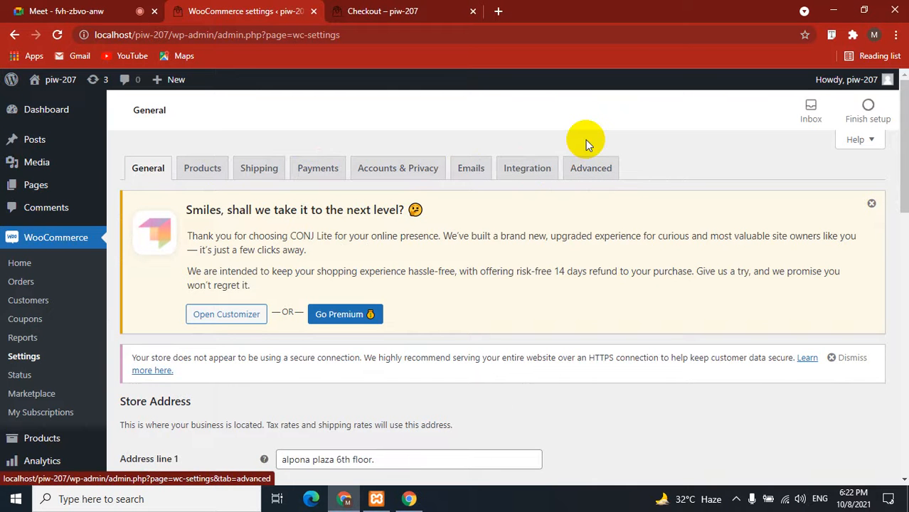
pyautogui.scroll(-4, 349, 285)
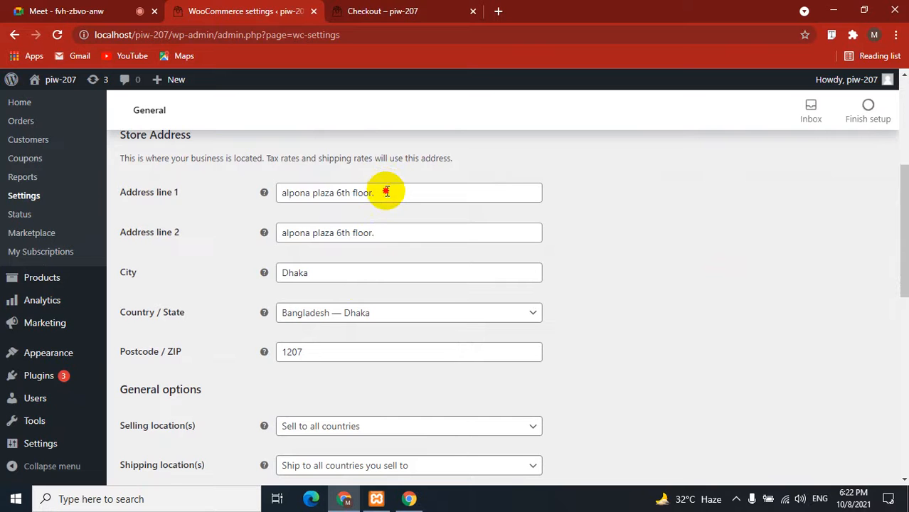
pyautogui.click(386, 187)
pyautogui.click(333, 273)
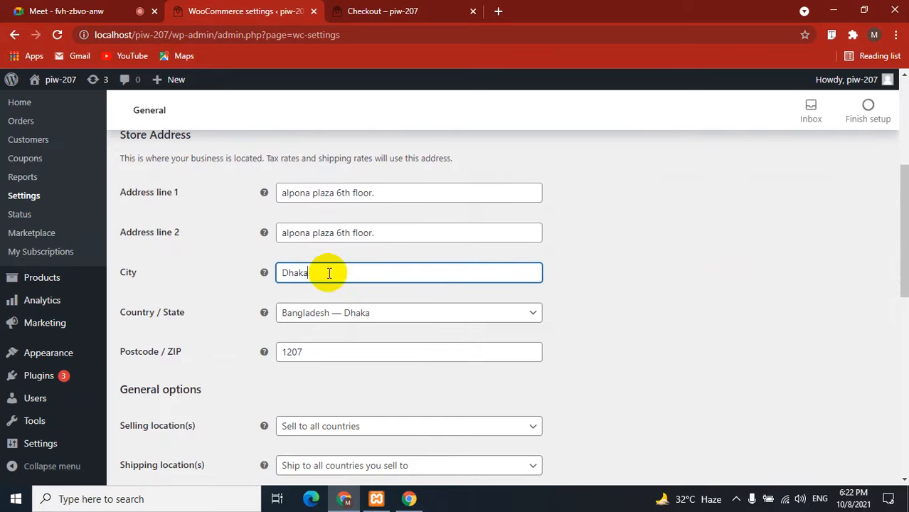
pyautogui.click(376, 313)
pyautogui.click(578, 283)
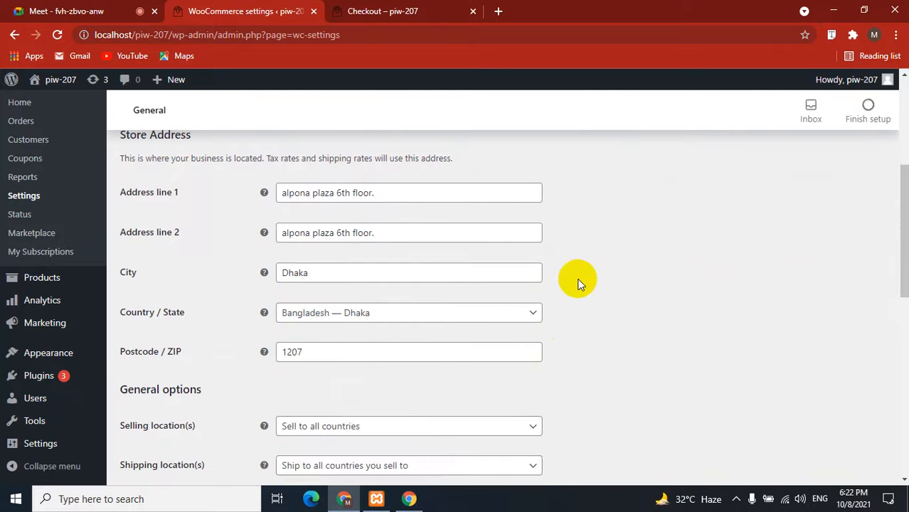
# Check postcode 1207 and the general options: selling to all countries, Bangladeshi taka currency.
pyautogui.scroll(-2, 577, 283)
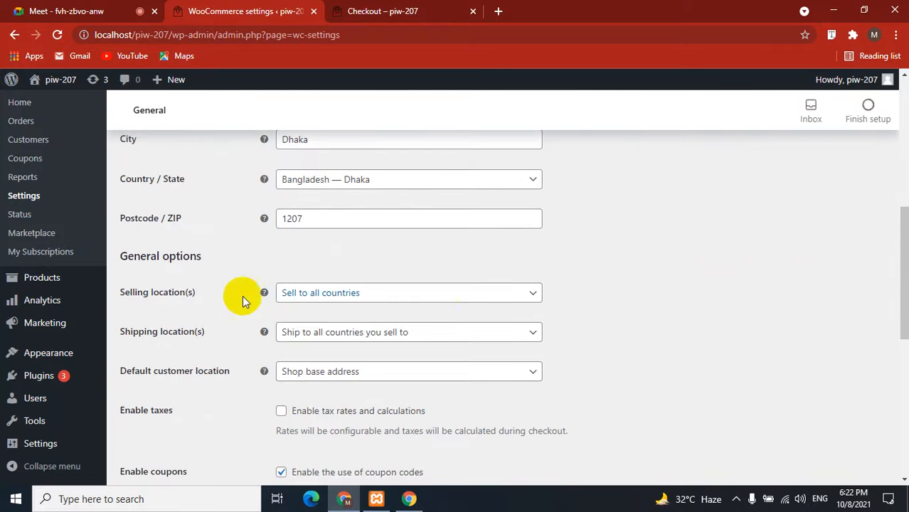
pyautogui.click(346, 217)
pyautogui.scroll(-5, 355, 246)
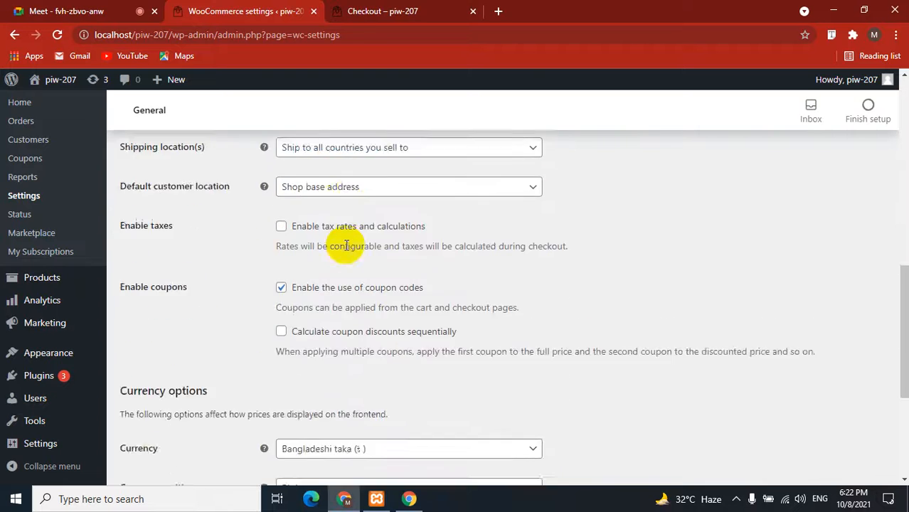
pyautogui.scroll(-1, 346, 245)
pyautogui.scroll(8, 346, 247)
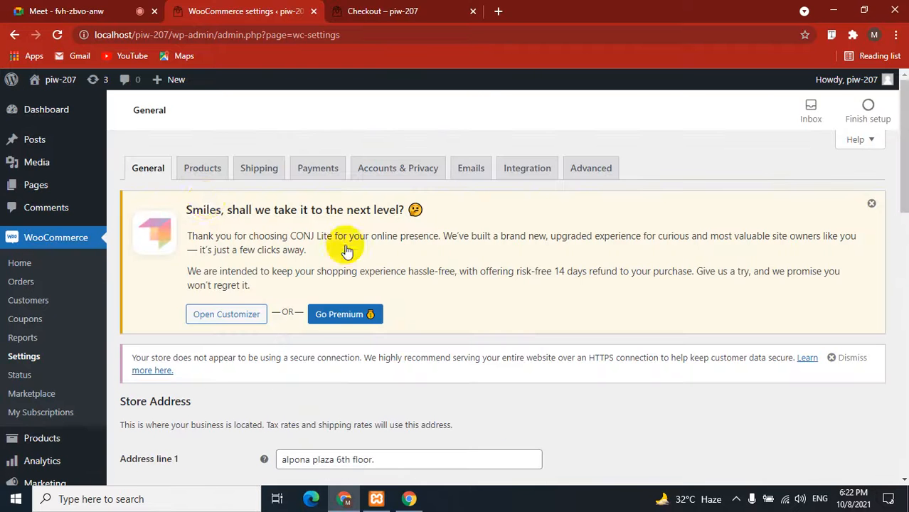
# In the Products settings, confirm the weight unit stays kg.
pyautogui.click(200, 171)
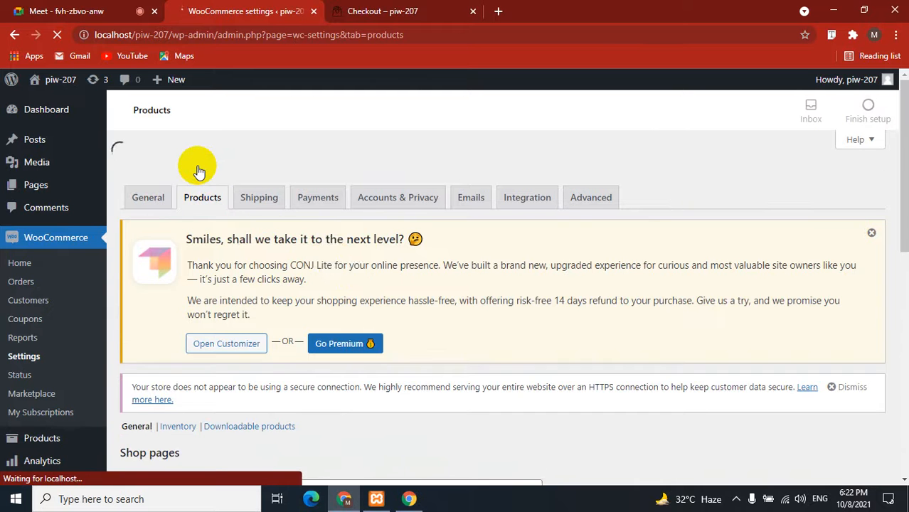
pyautogui.scroll(-3, 412, 267)
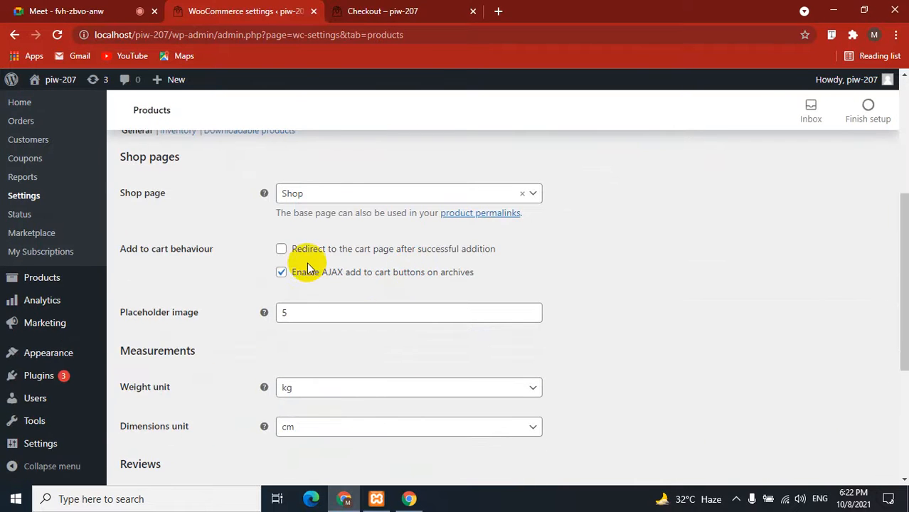
pyautogui.scroll(-2, 278, 309)
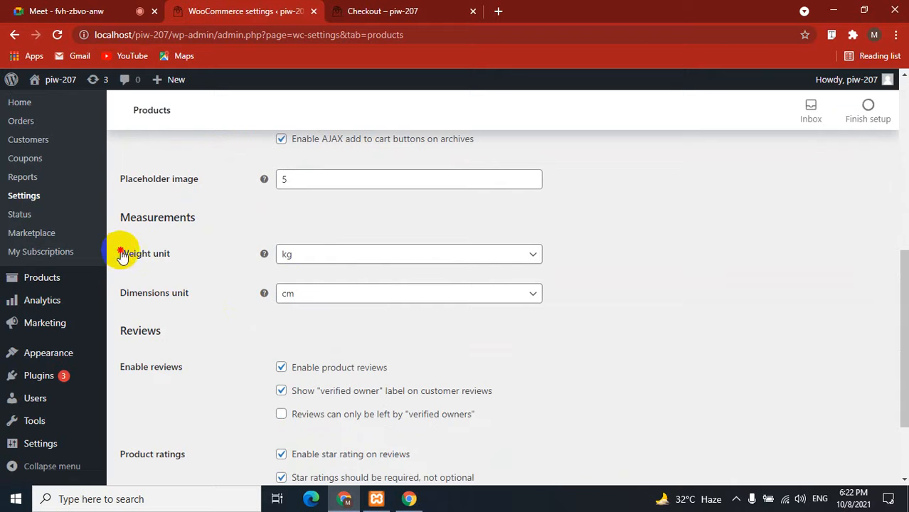
pyautogui.moveTo(121, 254); pyautogui.dragTo(214, 256)
pyautogui.click(351, 260)
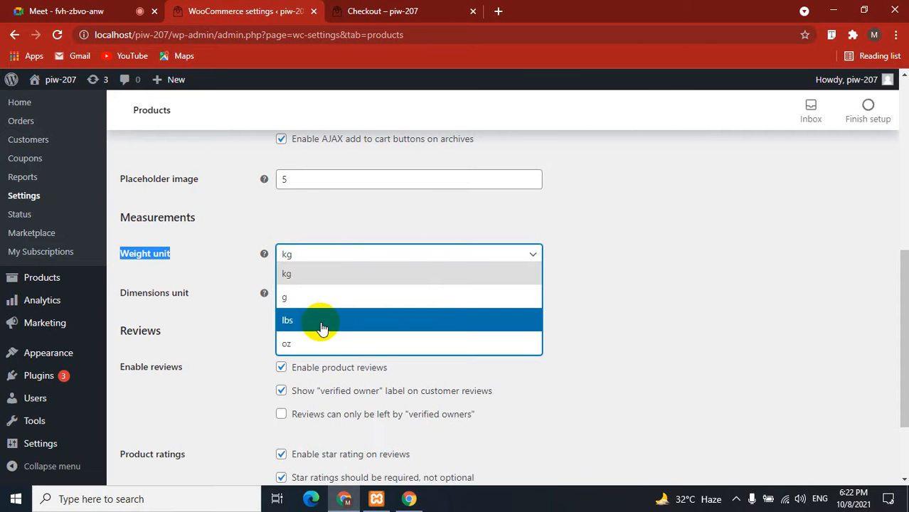
pyautogui.click(223, 327)
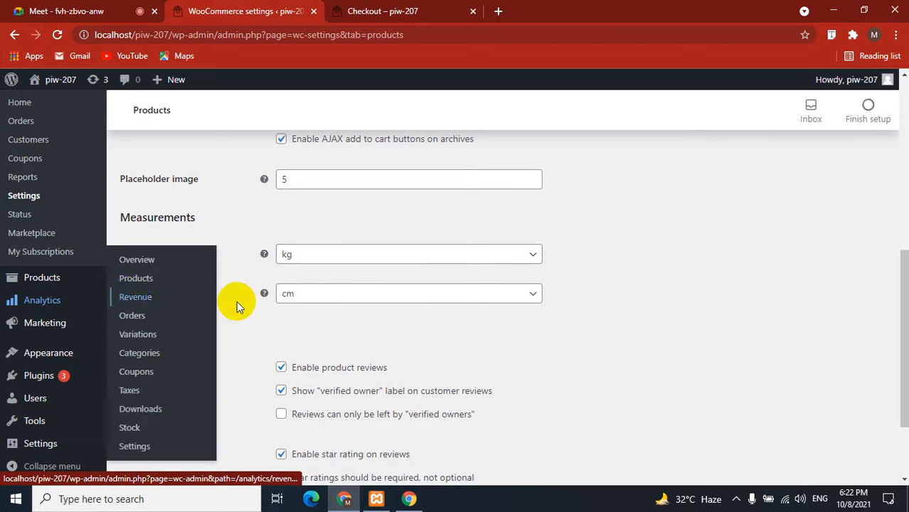
# Keep cm as the dimensions unit and save the Products settings.
pyautogui.moveTo(191, 294); pyautogui.dragTo(119, 252)
pyautogui.click(339, 302)
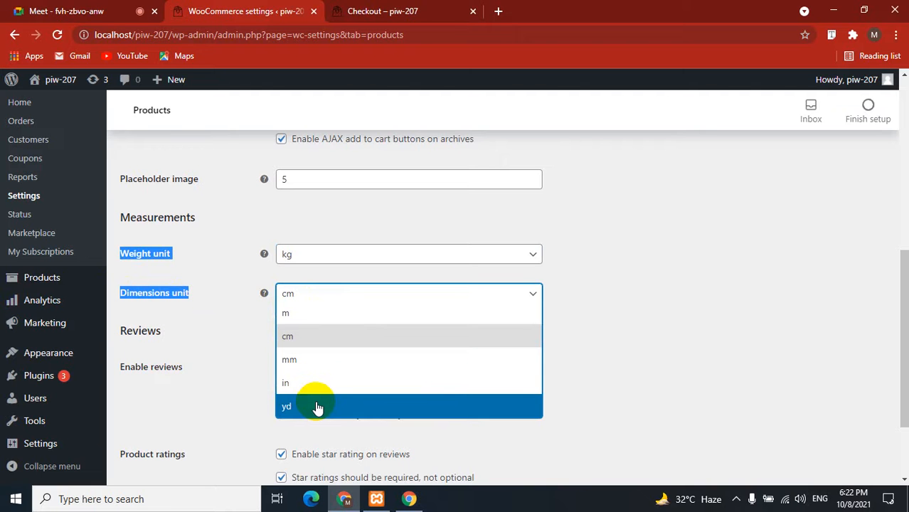
pyautogui.click(255, 355)
pyautogui.scroll(-2, 250, 361)
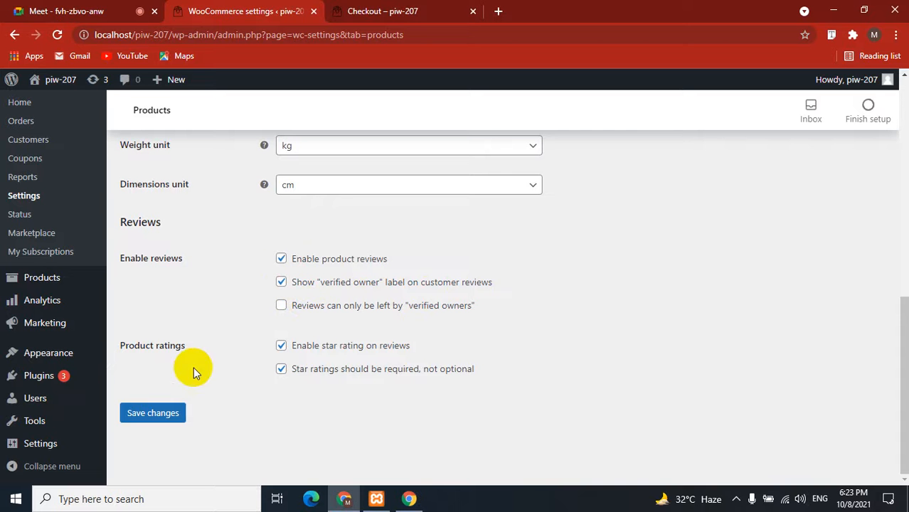
pyautogui.click(157, 417)
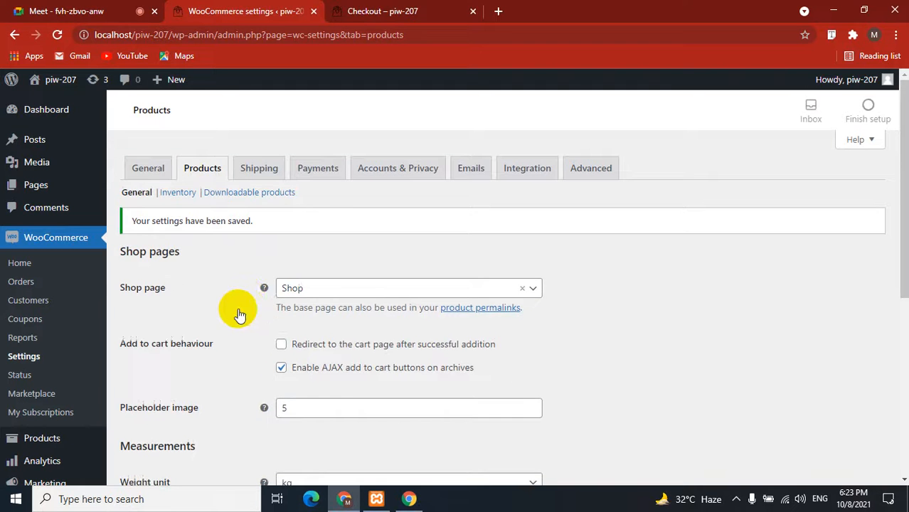
pyautogui.click(263, 168)
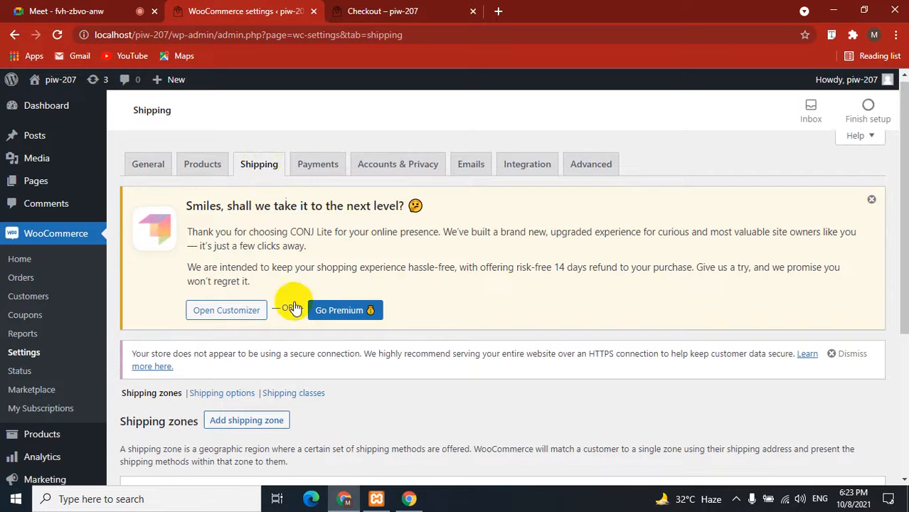
# Start a new shipping zone from the Shipping zones page.
pyautogui.scroll(-2, 335, 345)
pyautogui.scroll(-1, 346, 348)
pyautogui.scroll(3, 346, 349)
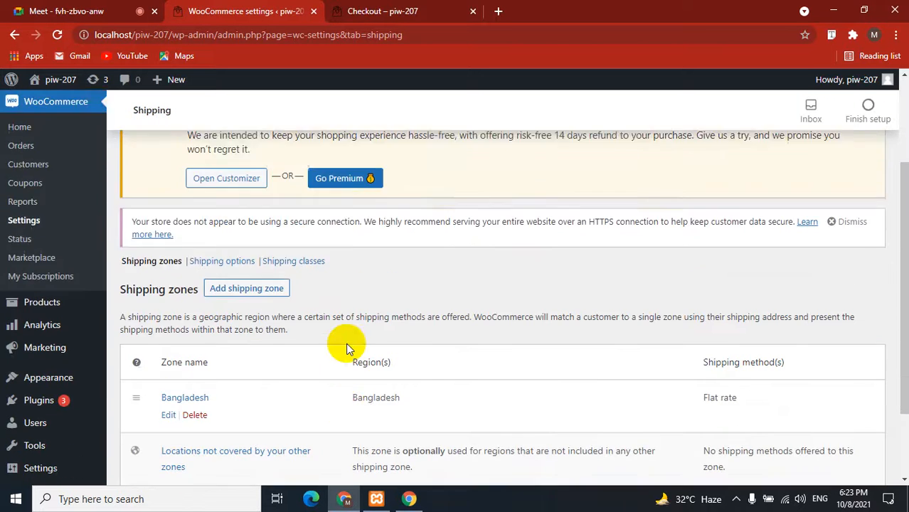
pyautogui.scroll(-2, 347, 348)
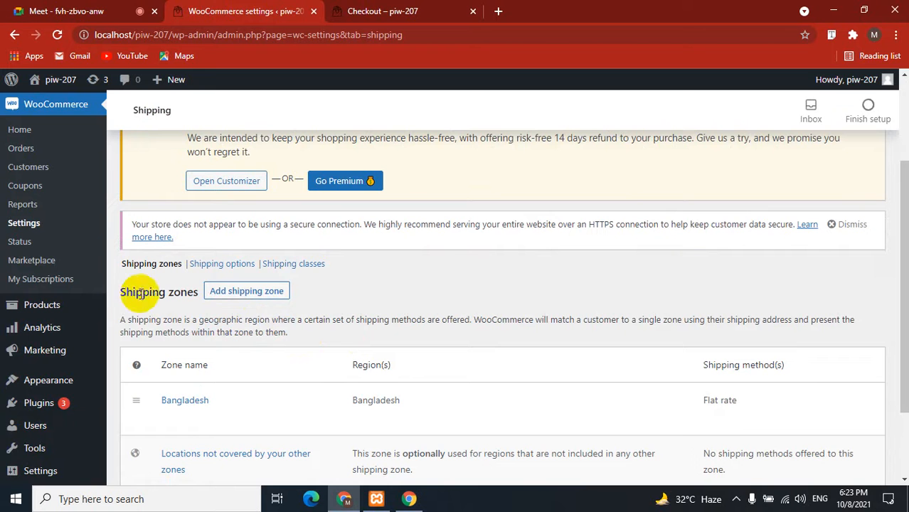
pyautogui.moveTo(121, 292); pyautogui.dragTo(257, 303)
pyautogui.click(257, 302)
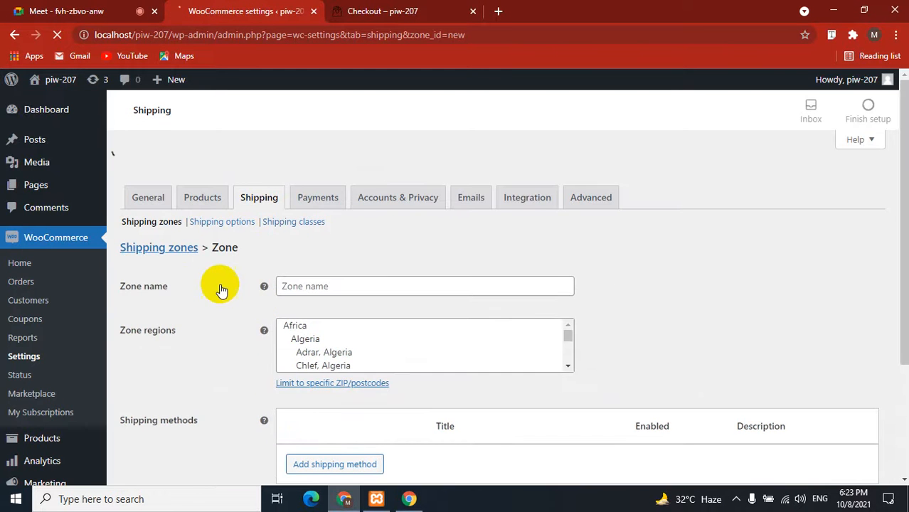
pyautogui.scroll(-5, 229, 294)
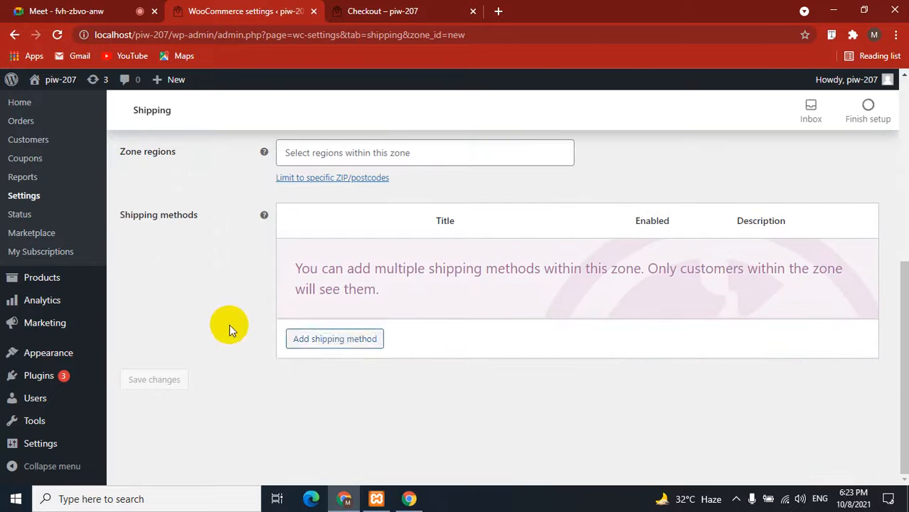
# Add Flat rate and Free shipping methods to the new zone.
pyautogui.click(358, 341)
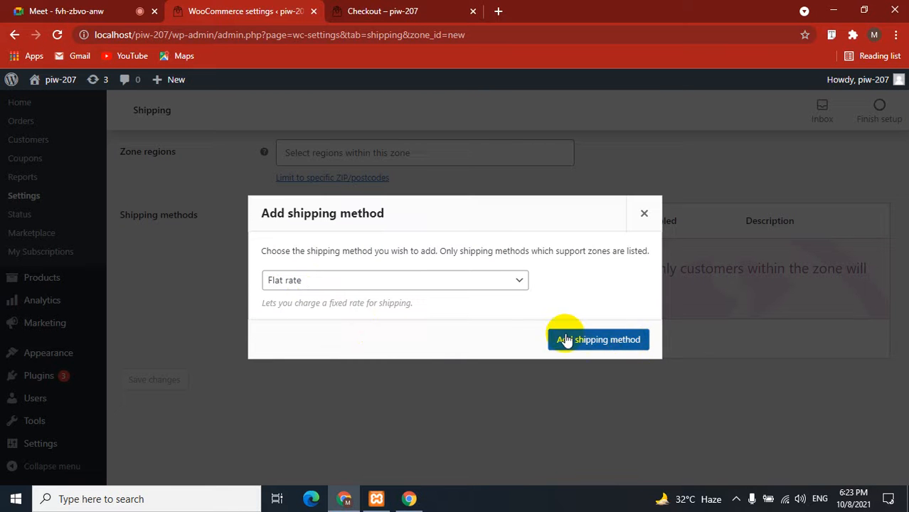
pyautogui.click(509, 283)
pyautogui.click(509, 285)
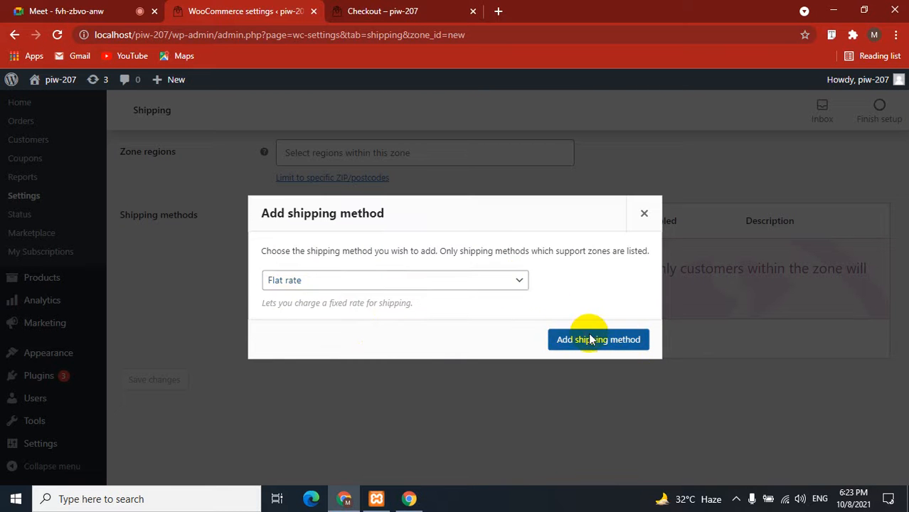
pyautogui.click(585, 339)
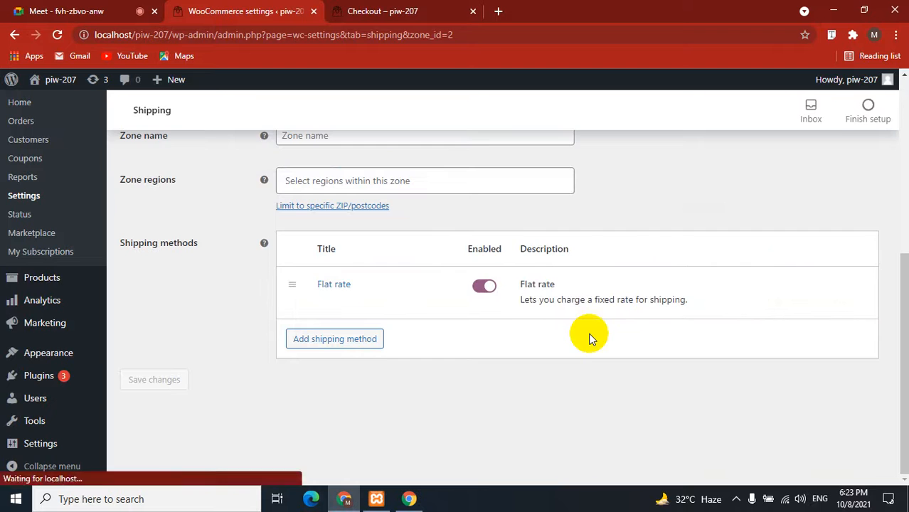
pyautogui.click(325, 336)
pyautogui.click(336, 280)
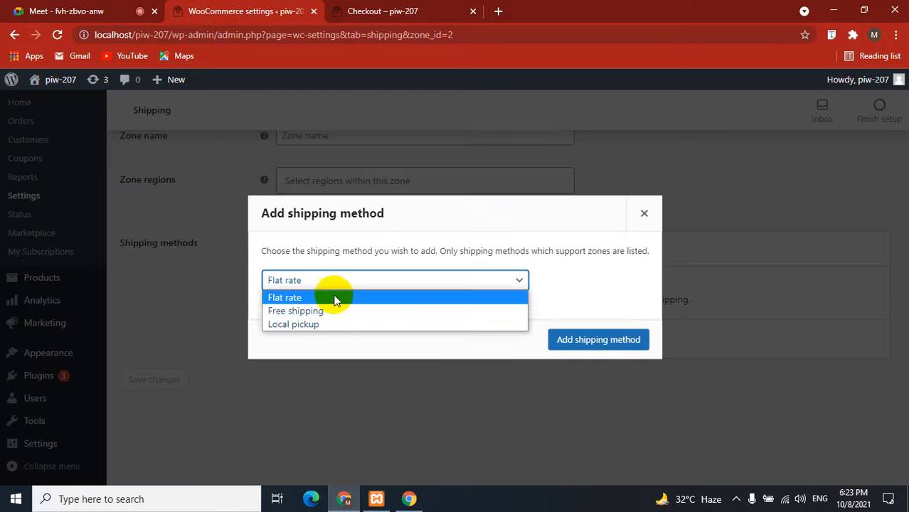
pyautogui.click(325, 309)
pyautogui.click(578, 341)
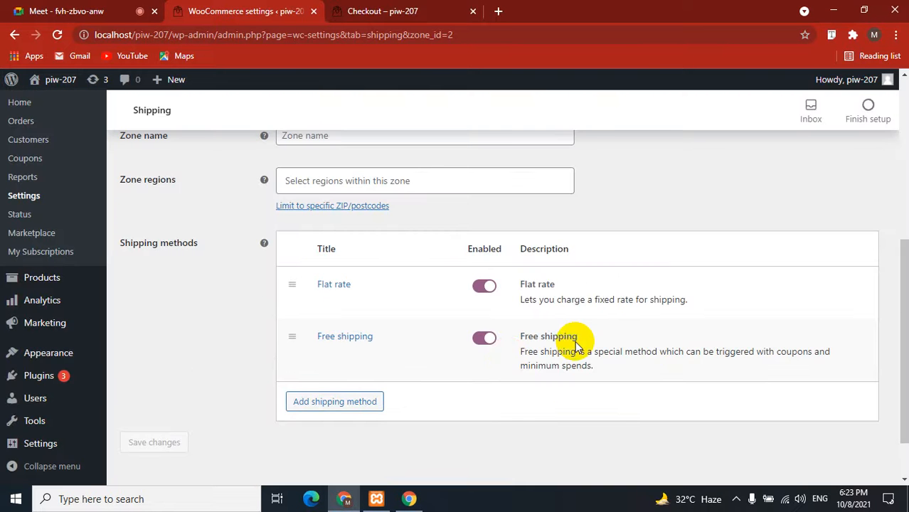
# Add Local pickup as the zone's third shipping method.
pyautogui.click(306, 402)
pyautogui.click(324, 282)
pyautogui.click(318, 326)
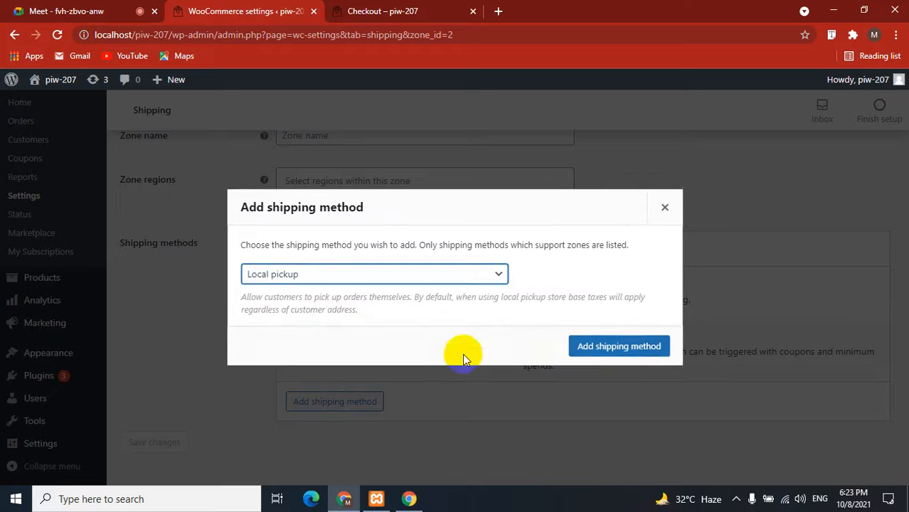
pyautogui.click(599, 344)
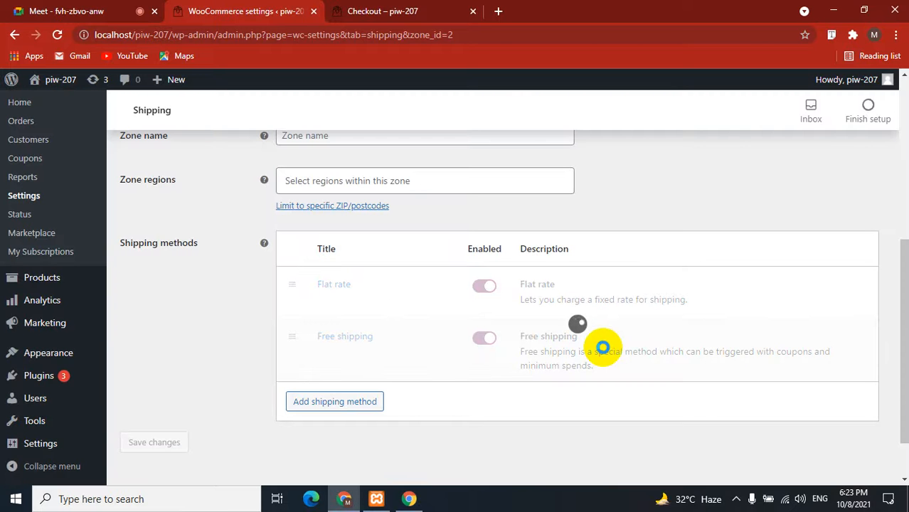
# Retitle Local pickup to 'Delivery in Dhaka' with a 25.06 cost and save it.
pyautogui.moveTo(603, 346)
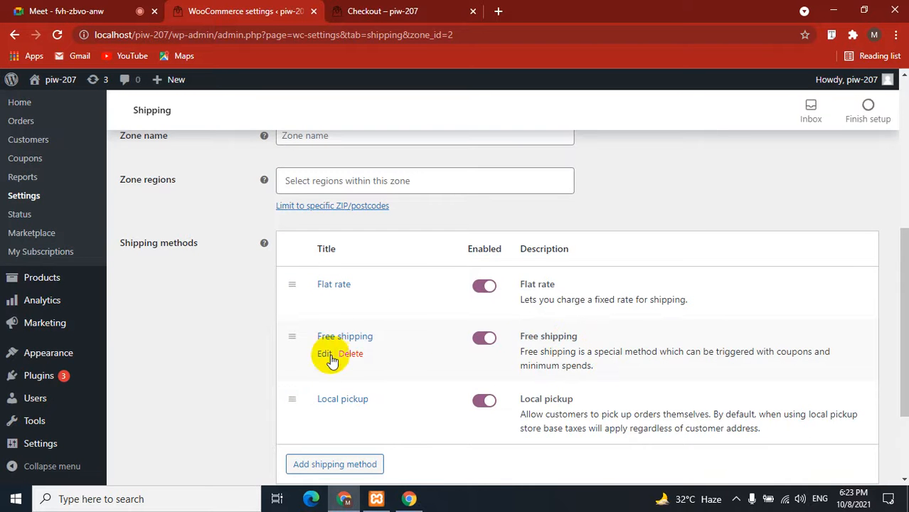
pyautogui.scroll(-1, 342, 393)
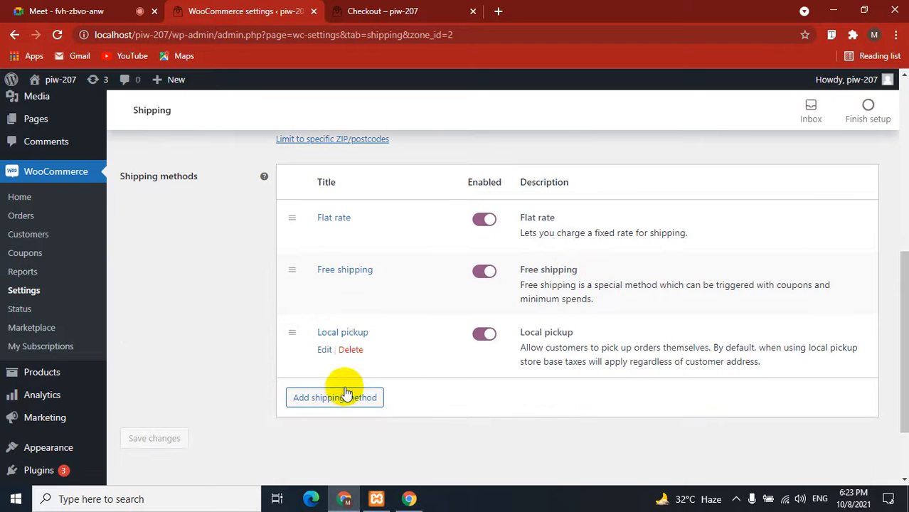
pyautogui.click(323, 347)
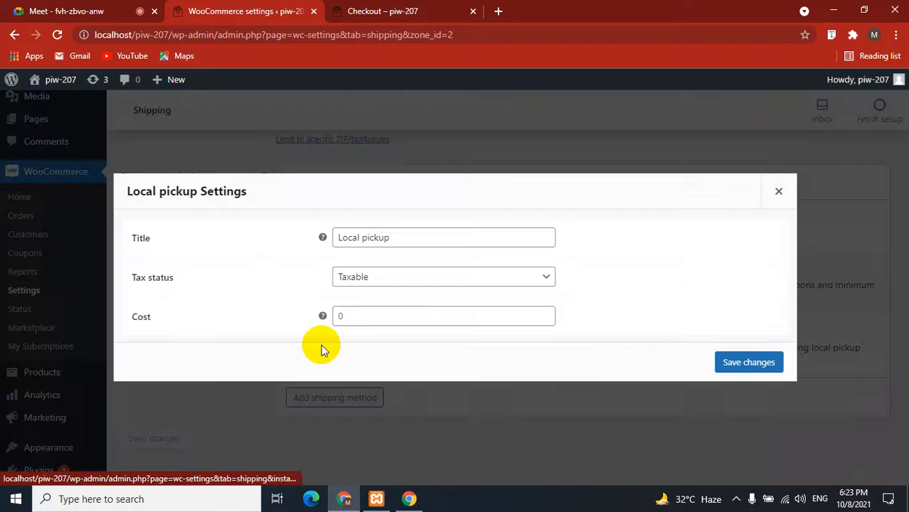
pyautogui.click(422, 234)
pyautogui.moveTo(406, 233); pyautogui.dragTo(313, 248)
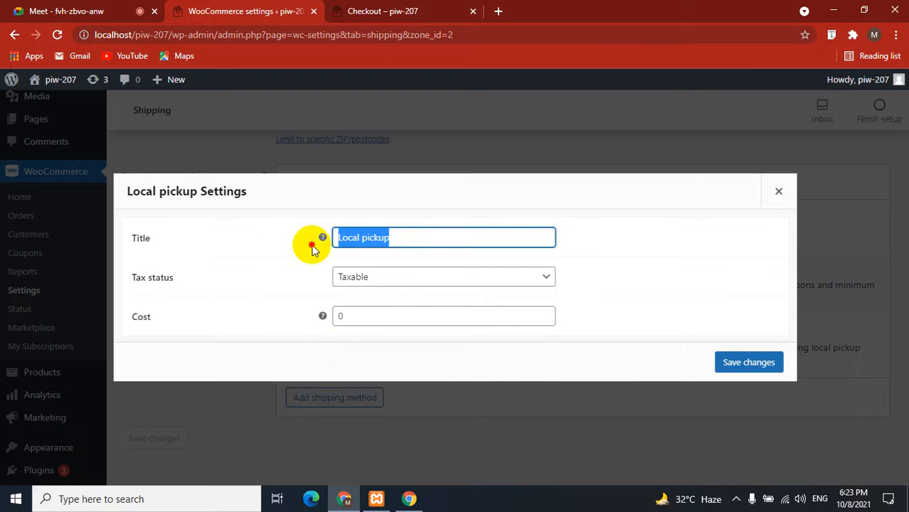
pyautogui.click(259, 281)
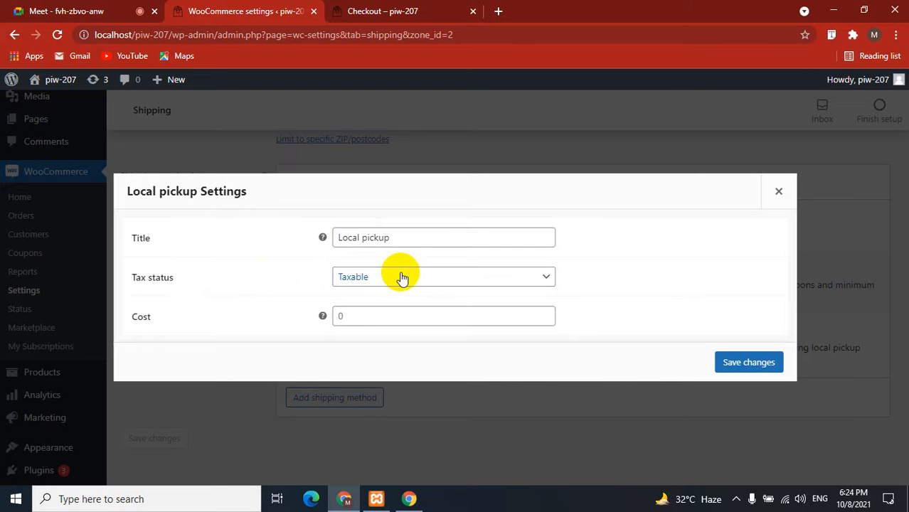
pyautogui.click(370, 313)
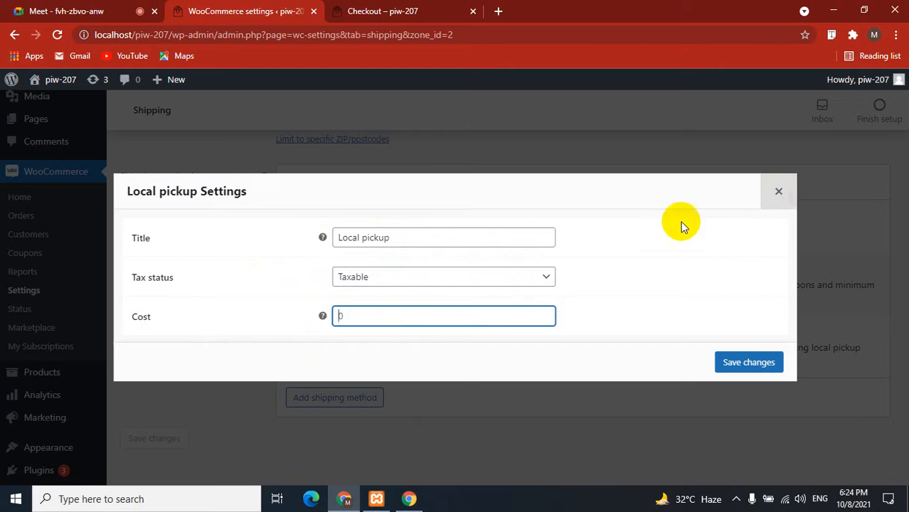
pyautogui.moveTo(436, 237); pyautogui.dragTo(298, 241)
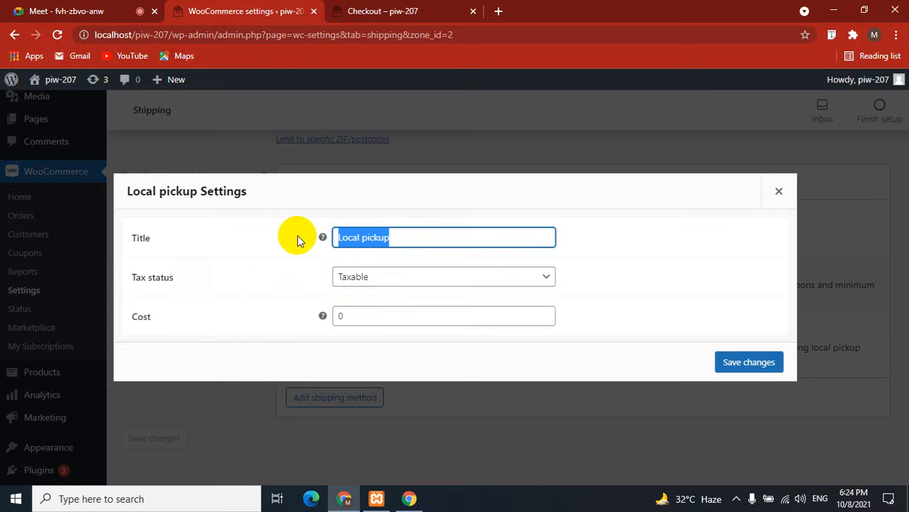
pyautogui.write('Deliver')
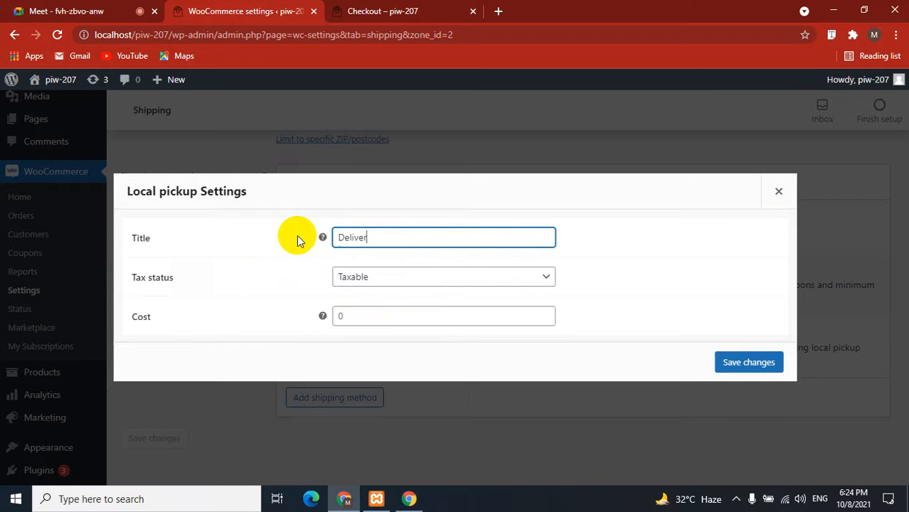
pyautogui.write('y in Dhaka')
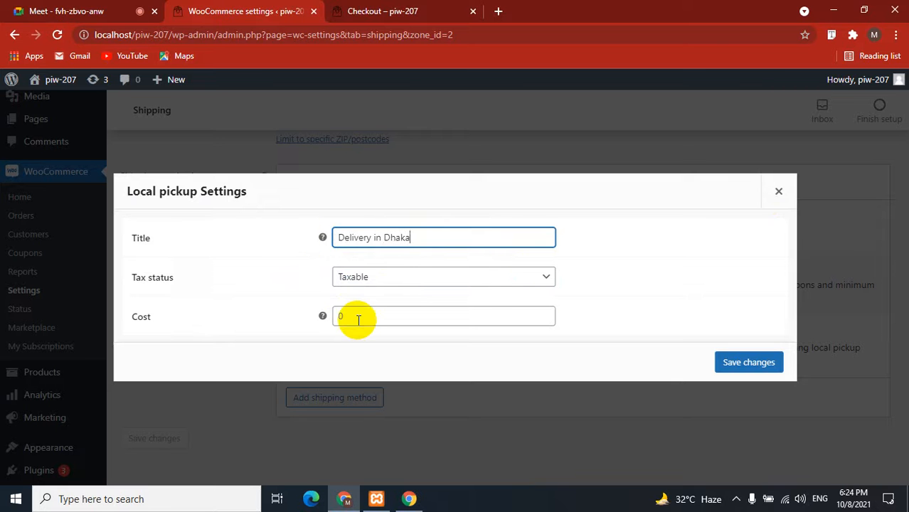
pyautogui.click(357, 319)
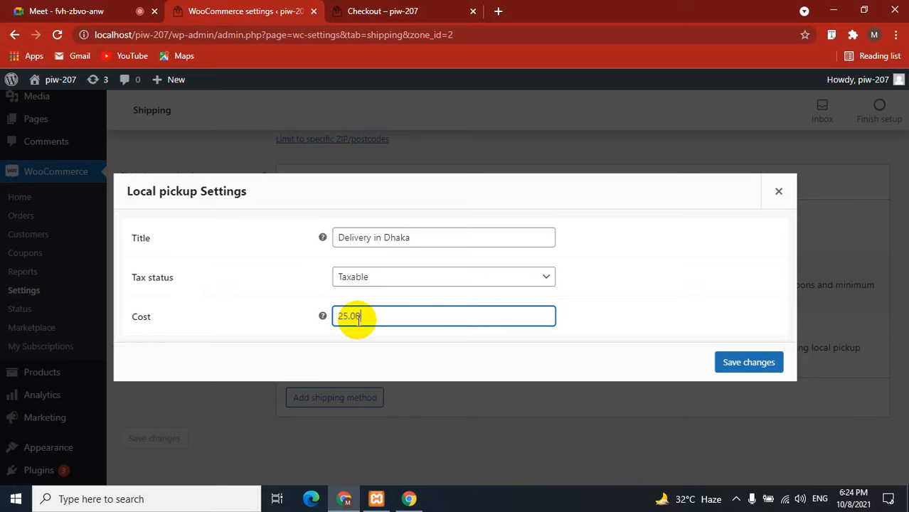
pyautogui.click(733, 363)
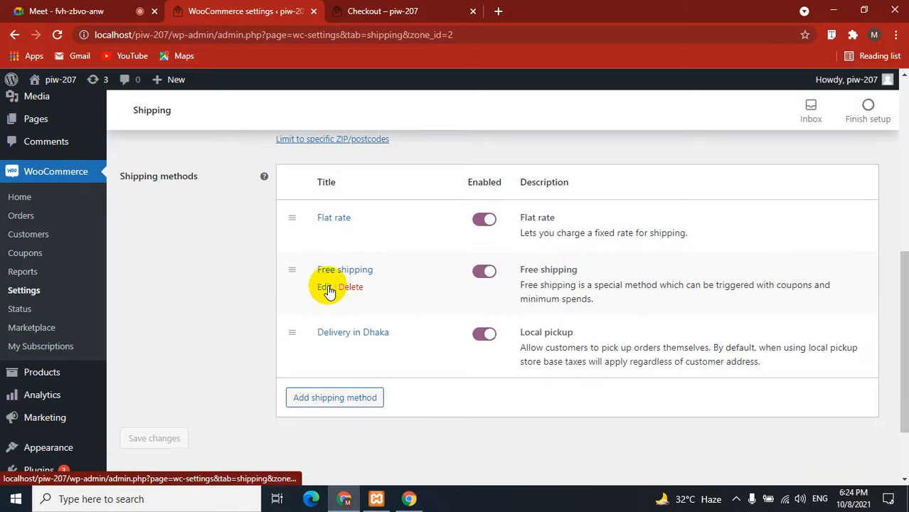
# Open the Free shipping settings and keep its title as 'Free shipping'.
pyautogui.click(324, 287)
pyautogui.moveTo(400, 256); pyautogui.dragTo(325, 257)
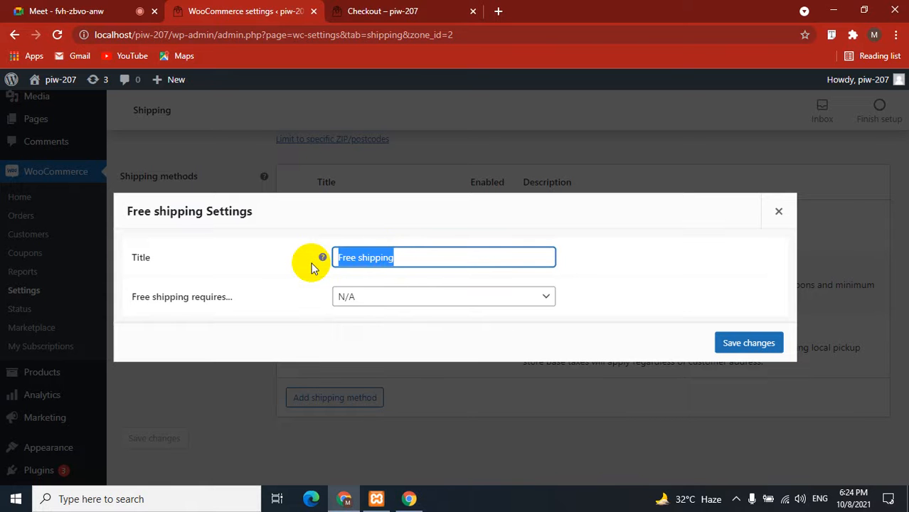
pyautogui.write('\\o')
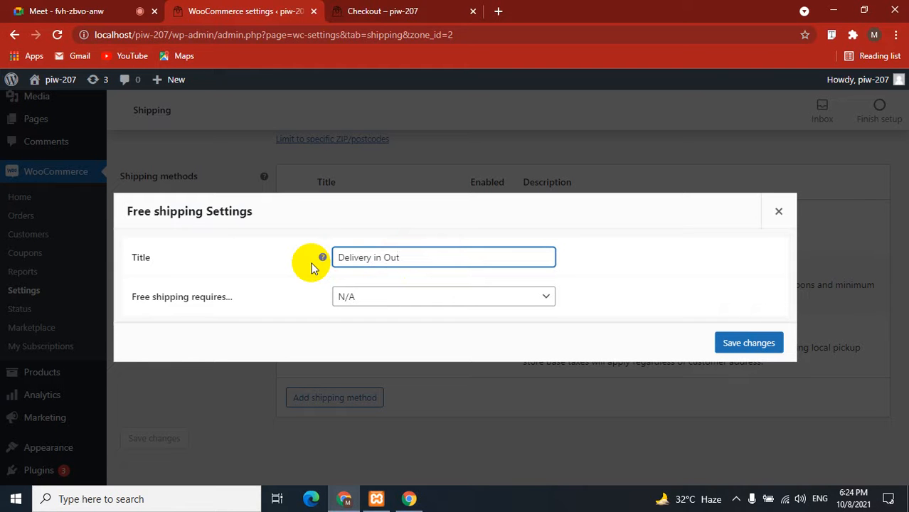
pyautogui.write('ite of dhaka')
pyautogui.click(341, 297)
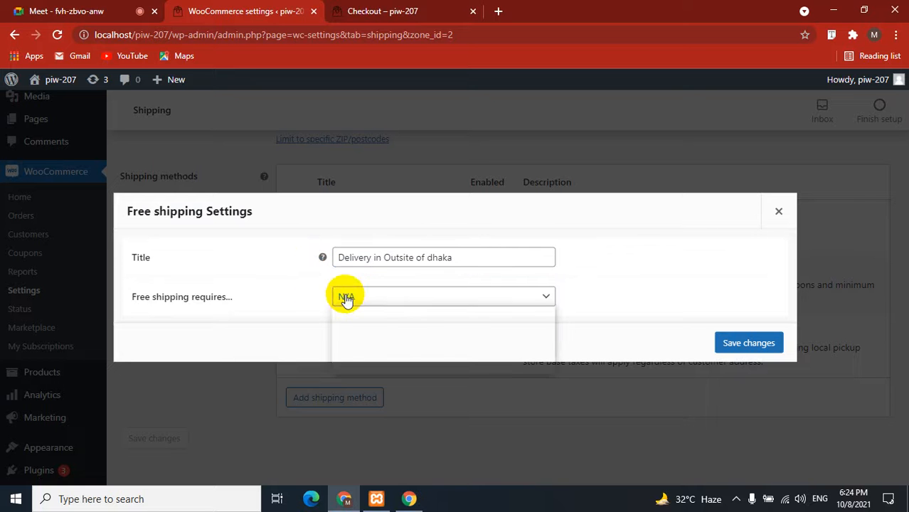
pyautogui.click(287, 295)
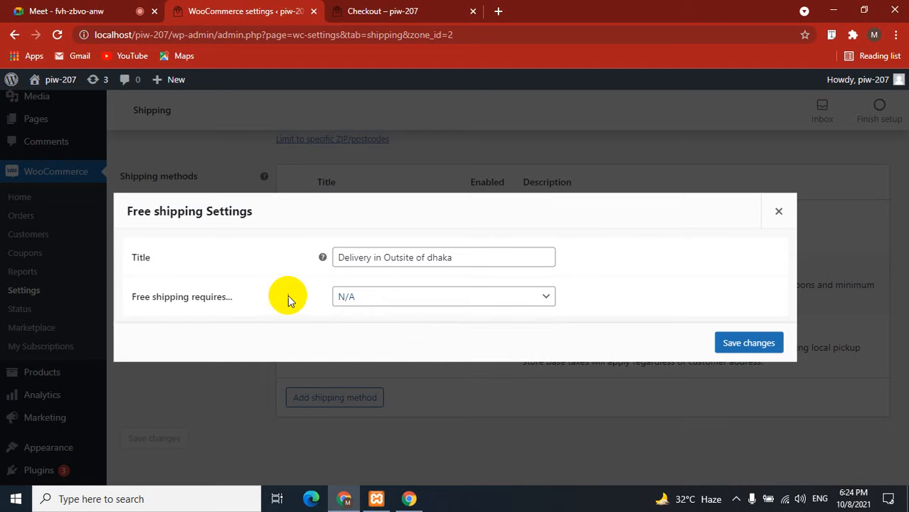
pyautogui.click(340, 302)
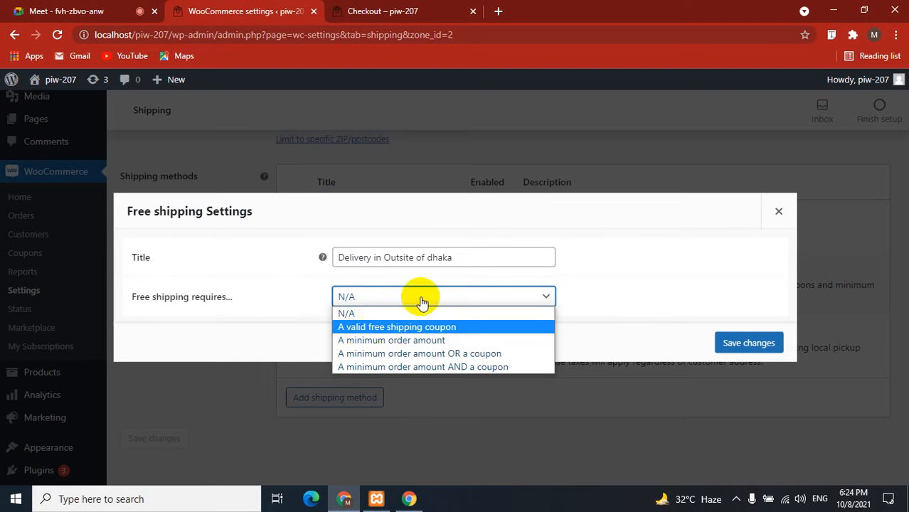
pyautogui.click(466, 257)
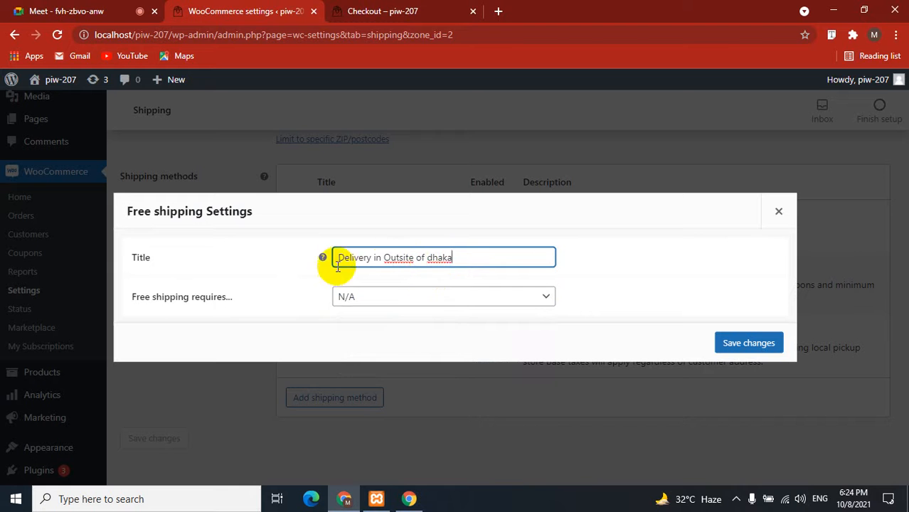
pyautogui.click(465, 257)
pyautogui.moveTo(465, 258); pyautogui.dragTo(307, 263)
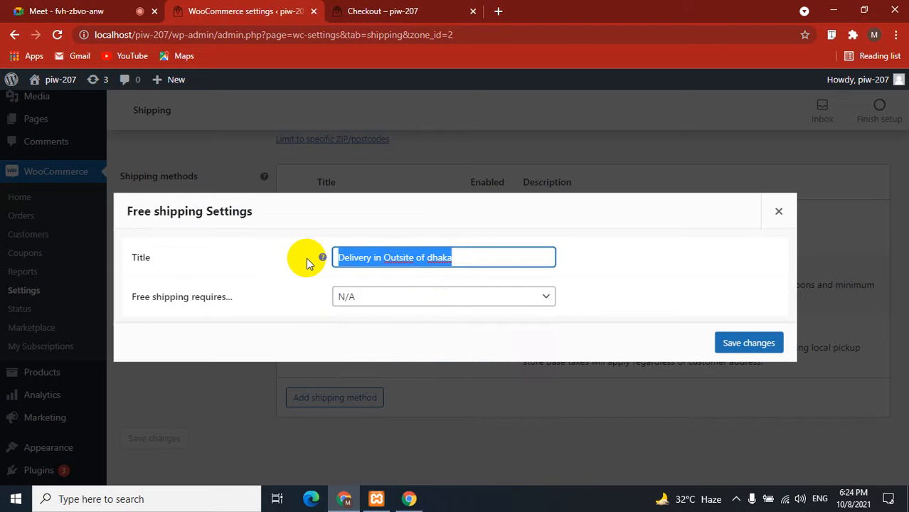
pyautogui.write('Free')
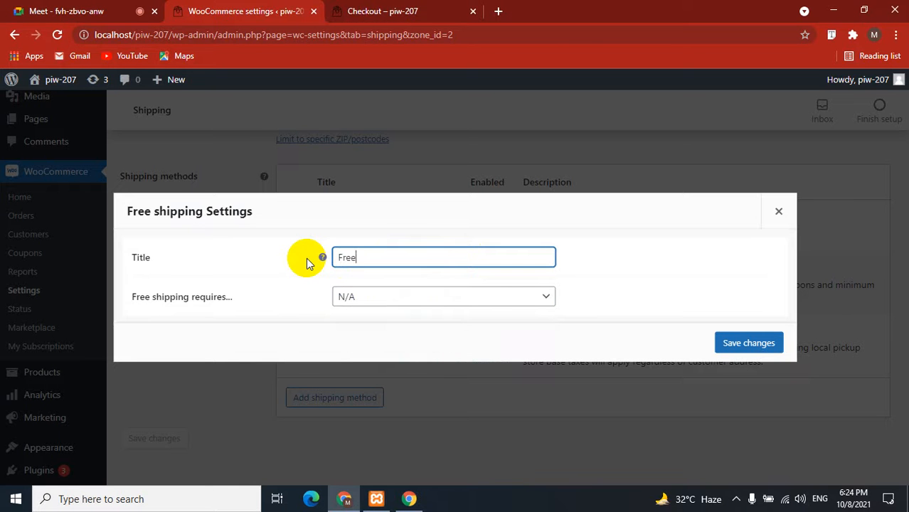
pyautogui.write(' shipping')
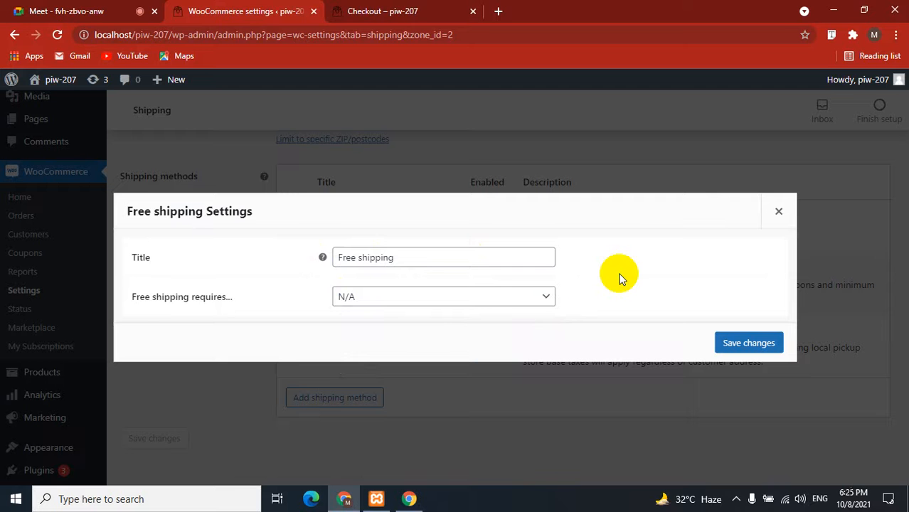
# Require a minimum order amount of 5, applied before coupon discounts, and save.
pyautogui.click(419, 298)
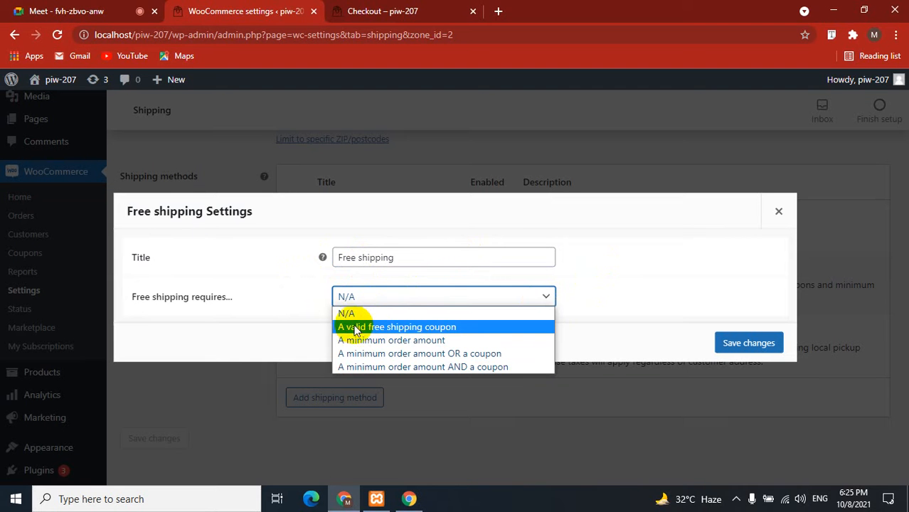
pyautogui.click(423, 330)
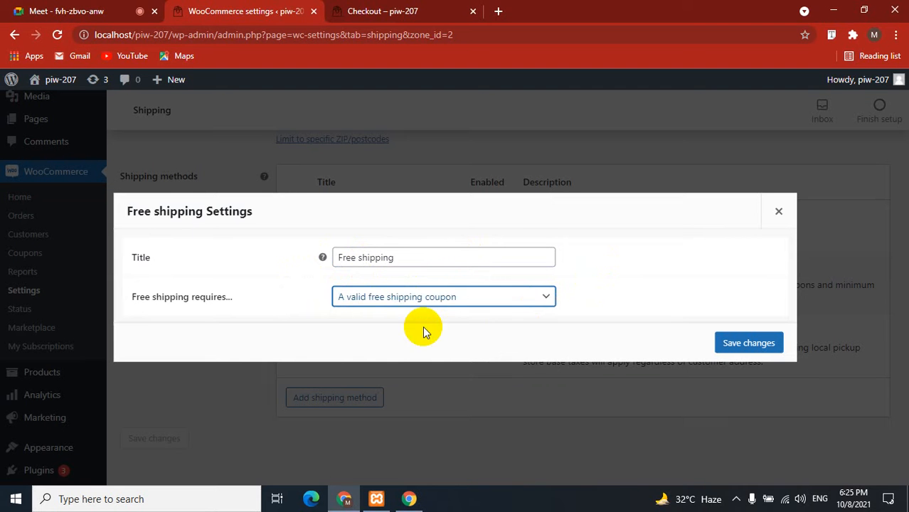
pyautogui.click(448, 298)
pyautogui.click(415, 339)
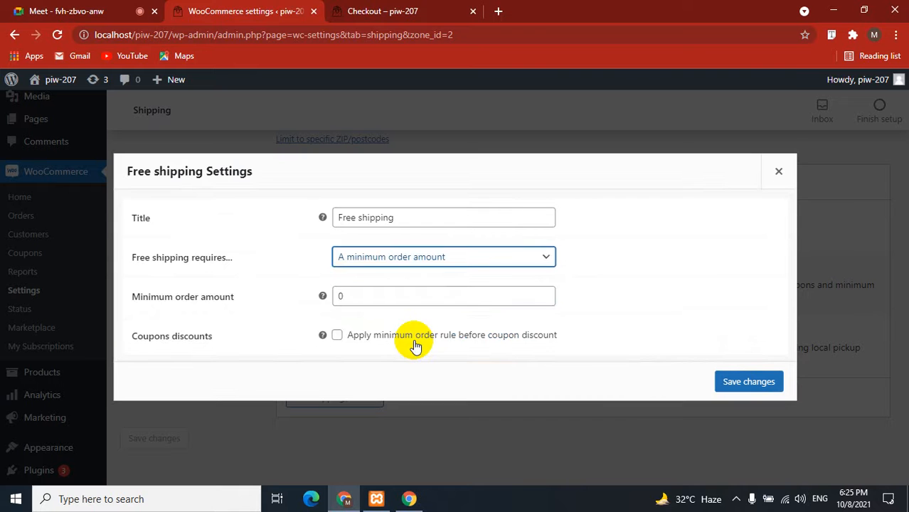
pyautogui.click(364, 294)
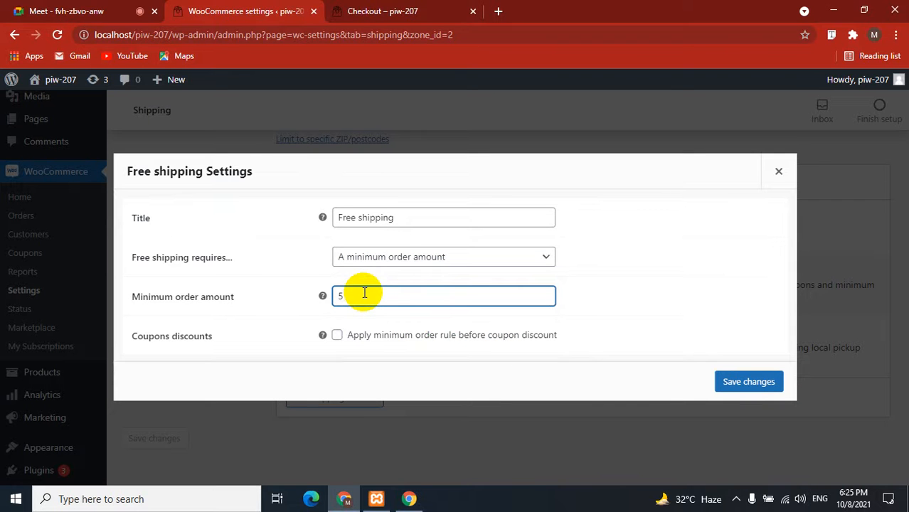
pyautogui.write('5')
pyautogui.click(395, 221)
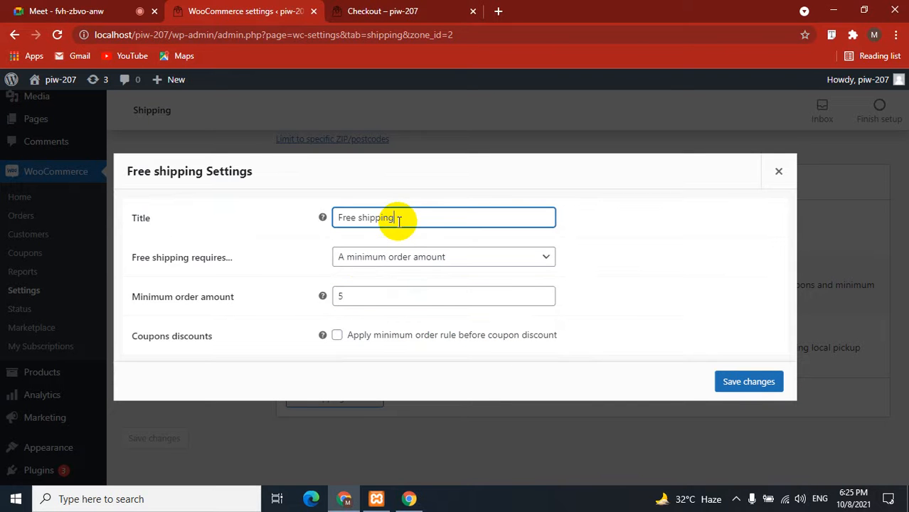
pyautogui.click(338, 335)
pyautogui.click(361, 296)
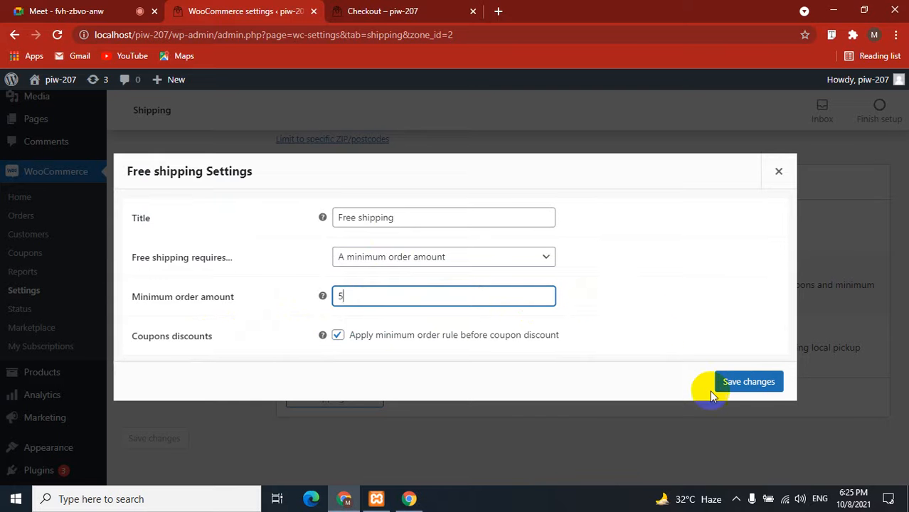
pyautogui.click(752, 384)
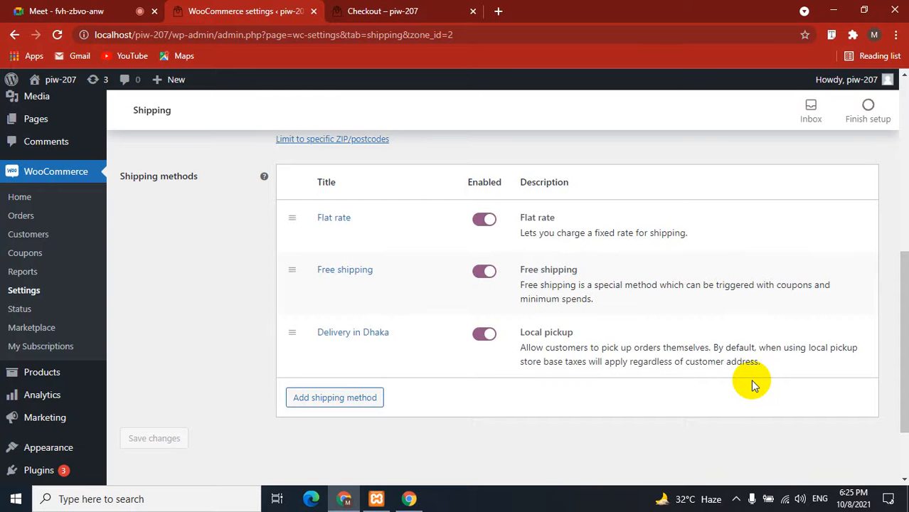
# Rename the Flat rate method to 'Delivery Outsite of dhaka', keeping tax status Taxable.
pyautogui.moveTo(399, 245)
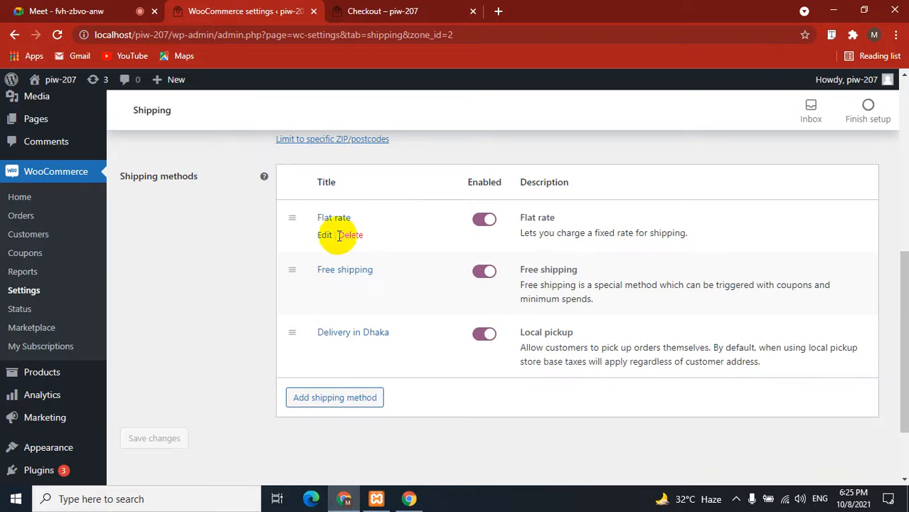
pyautogui.click(325, 236)
pyautogui.click(410, 234)
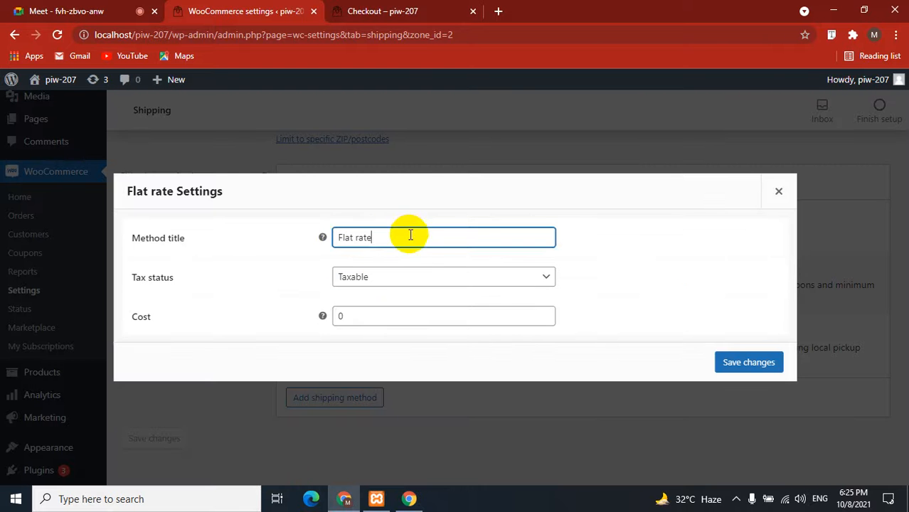
pyautogui.click(385, 278)
pyautogui.click(282, 293)
pyautogui.click(388, 238)
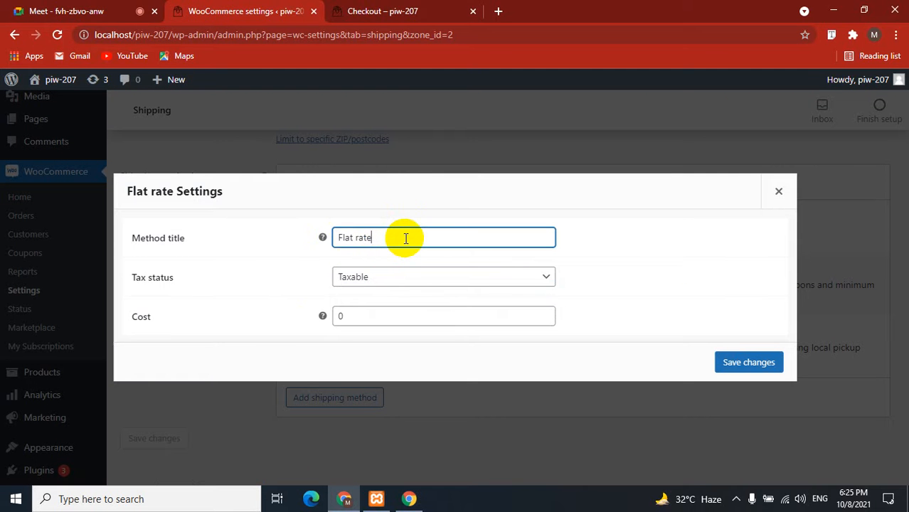
pyautogui.moveTo(381, 237); pyautogui.dragTo(324, 237)
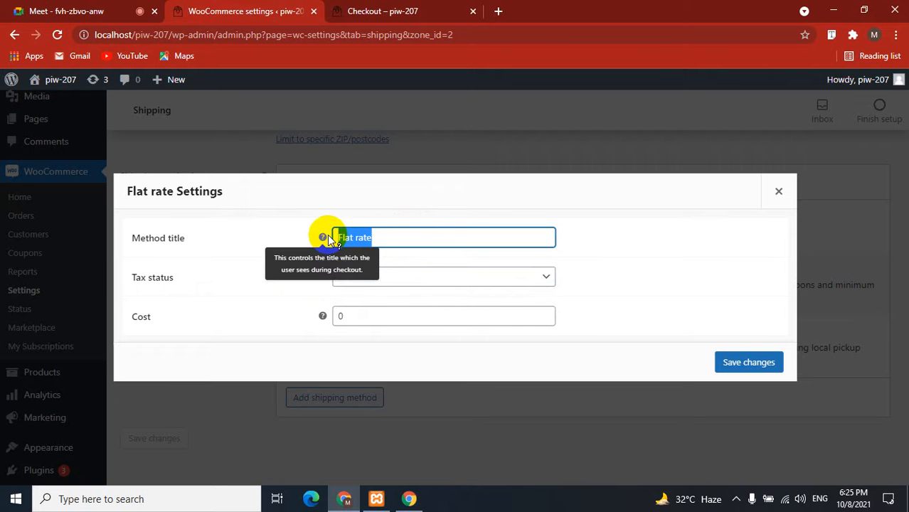
pyautogui.write('Delivery Outsit')
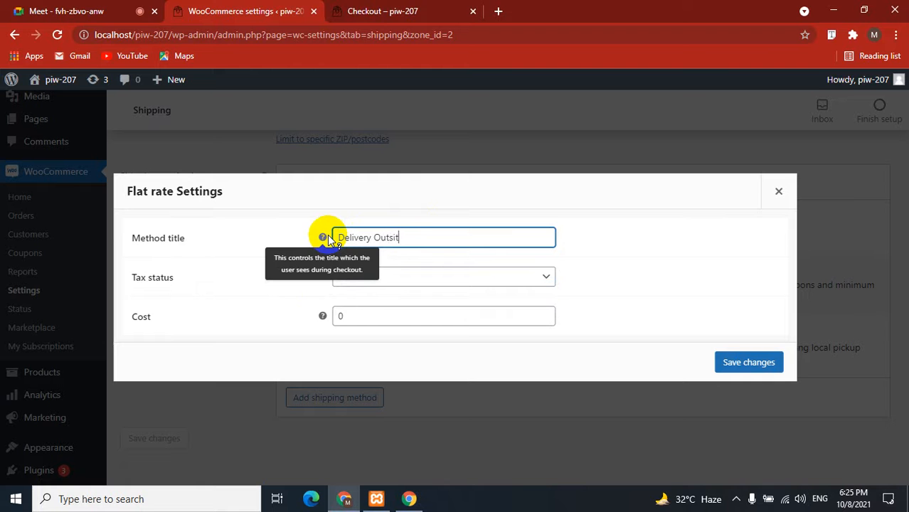
pyautogui.write('e of dhaka')
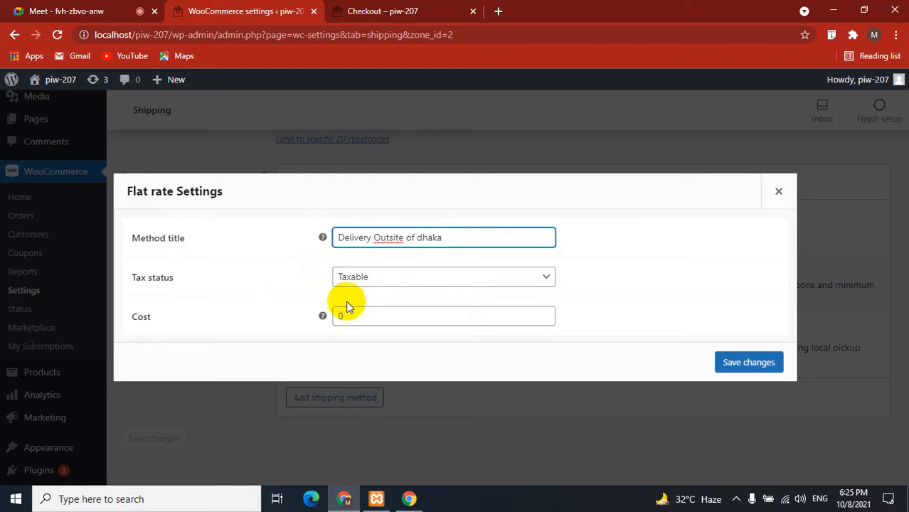
# Set its cost to 100.00, save, and review the zone's updated method list.
pyautogui.moveTo(349, 310); pyautogui.dragTo(330, 317)
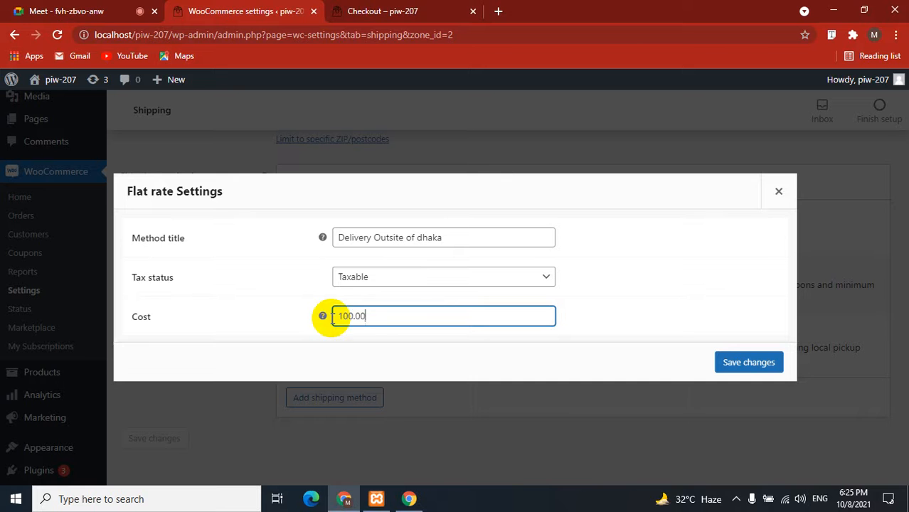
pyautogui.click(749, 362)
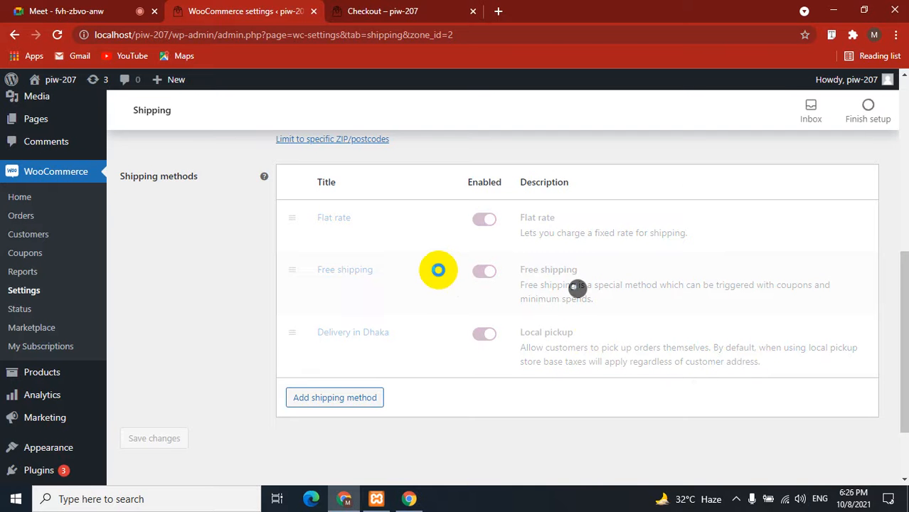
pyautogui.scroll(-1, 431, 274)
pyautogui.scroll(6, 187, 416)
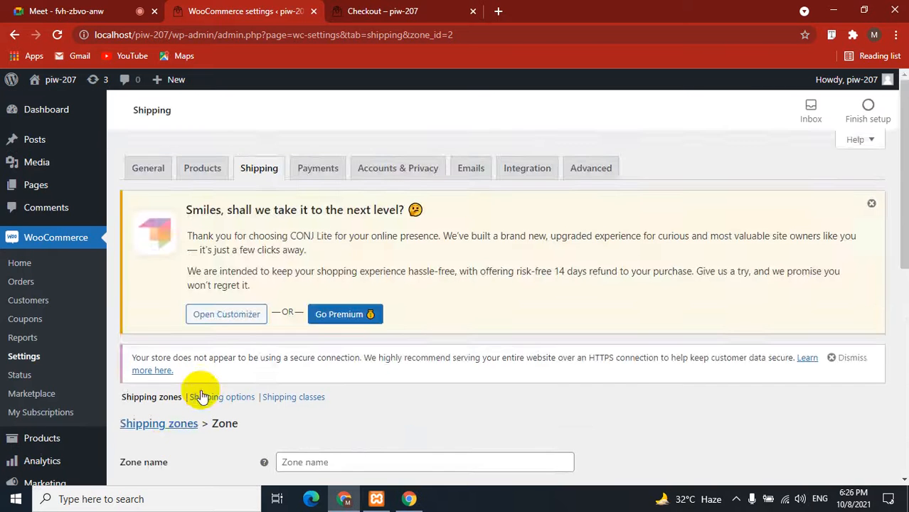
pyautogui.scroll(-6, 237, 352)
pyautogui.scroll(3, 237, 356)
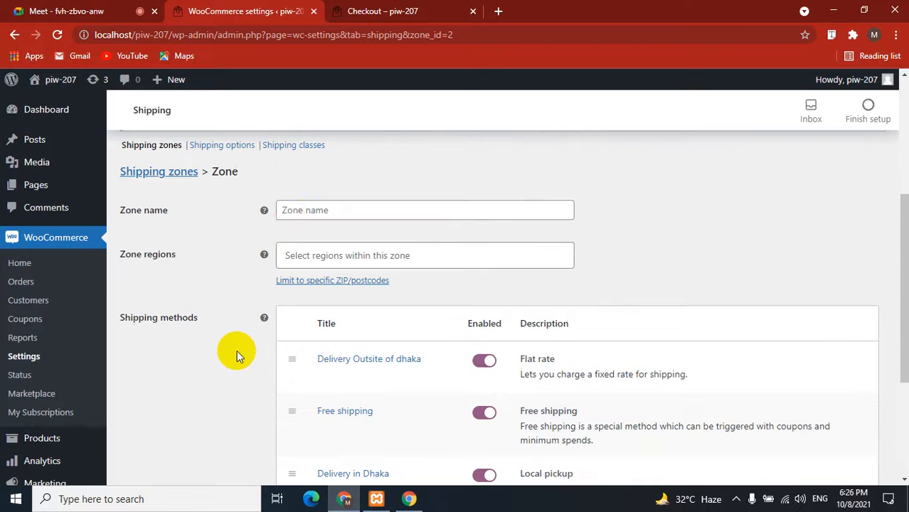
pyautogui.scroll(1, 290, 221)
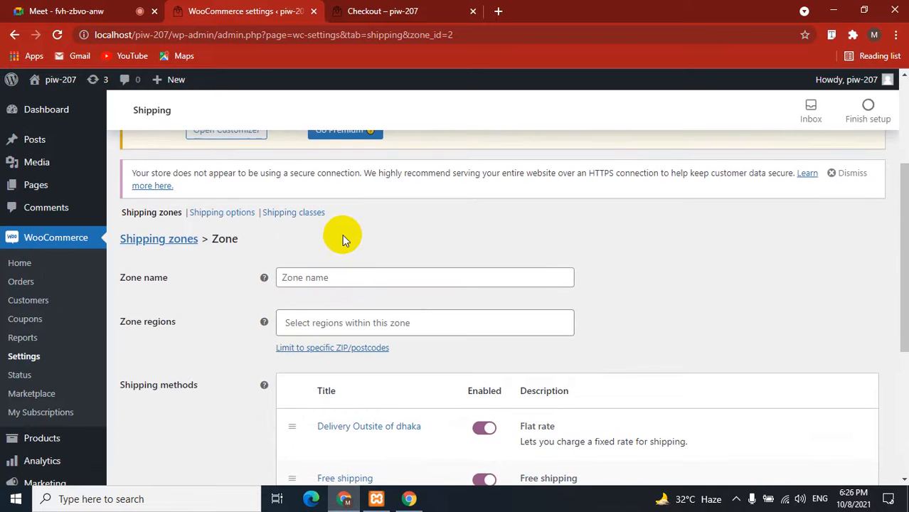
pyautogui.scroll(3, 342, 234)
# Add Fix-It Utilities and Smart Speaker Assistant from New Arrivals and view the 139.98 cart.
pyautogui.click(384, 11)
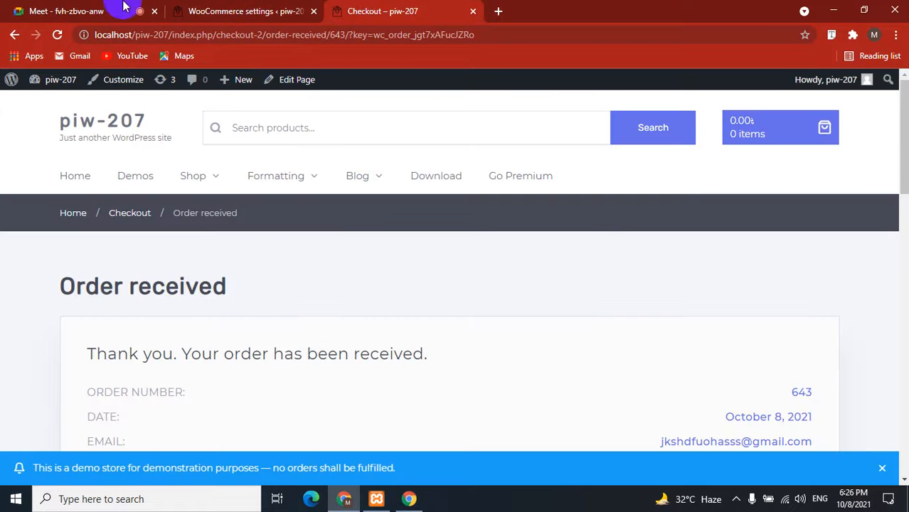
pyautogui.click(135, 124)
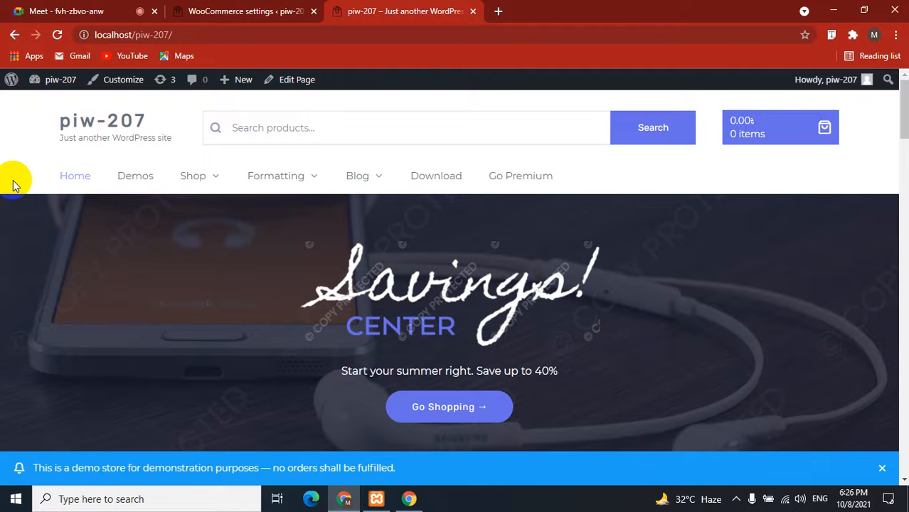
pyautogui.scroll(-15, 13, 183)
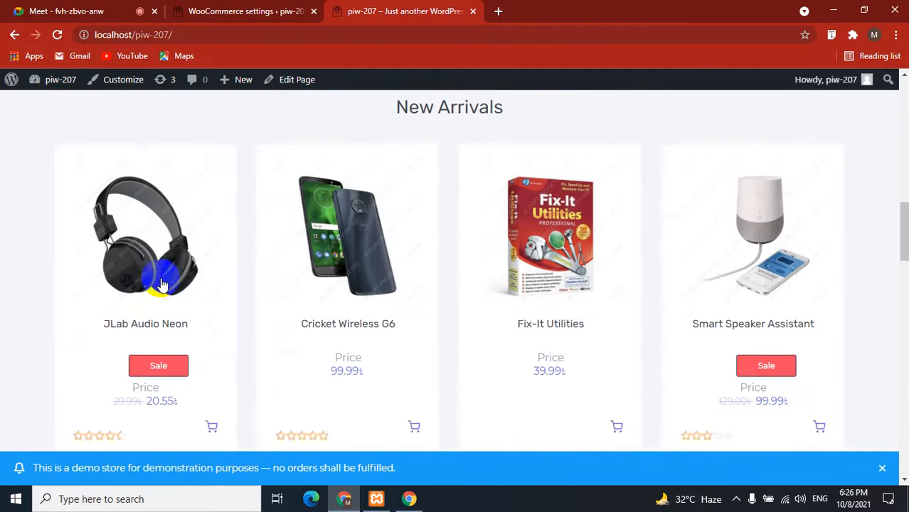
pyautogui.scroll(-4, 162, 285)
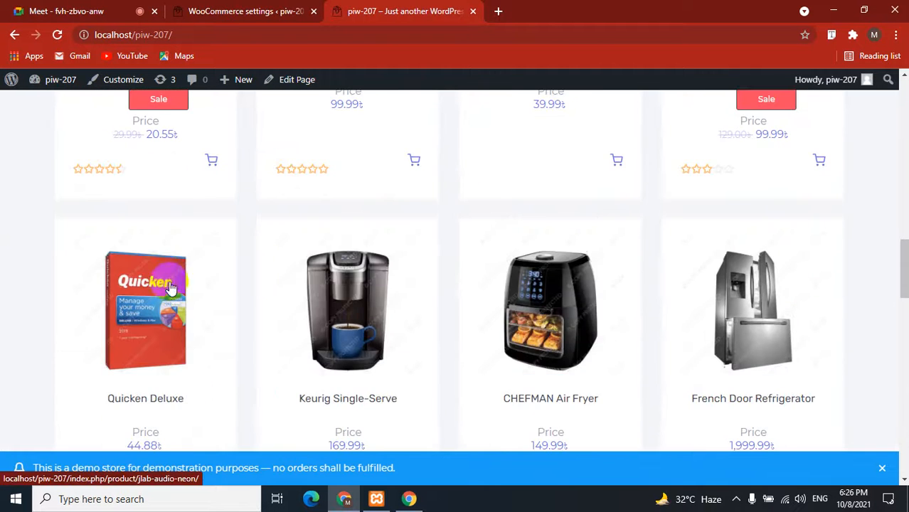
pyautogui.click(617, 162)
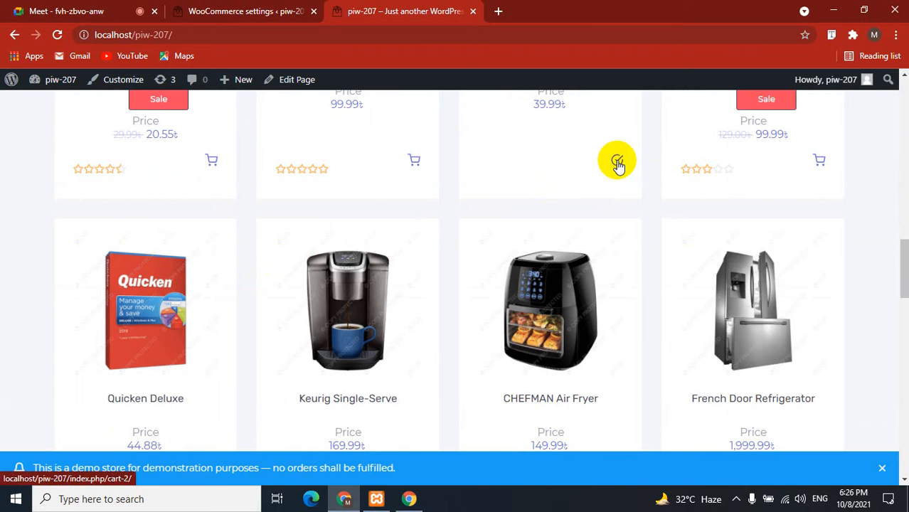
pyautogui.click(818, 161)
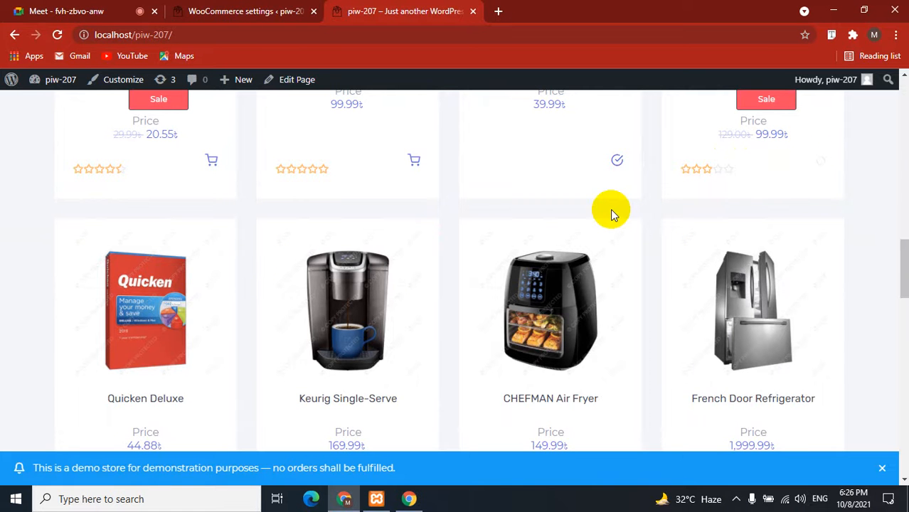
pyautogui.scroll(15, 554, 193)
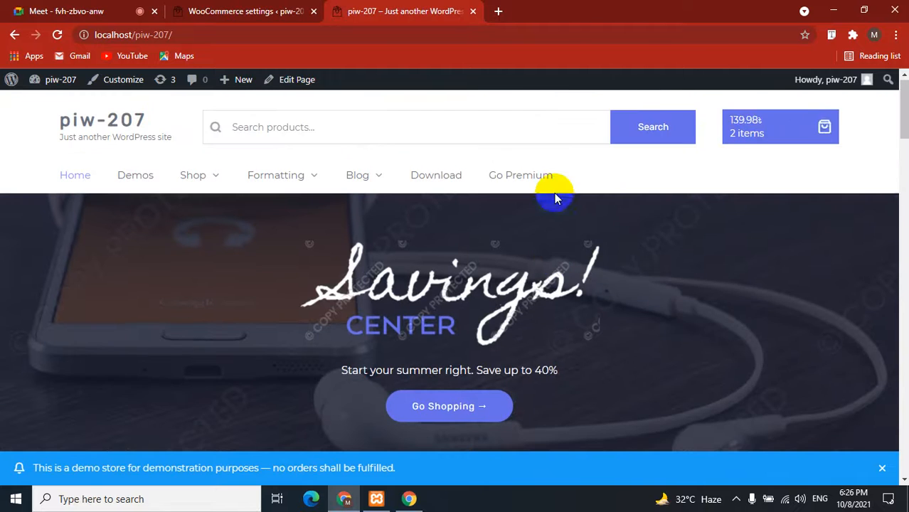
pyautogui.click(811, 128)
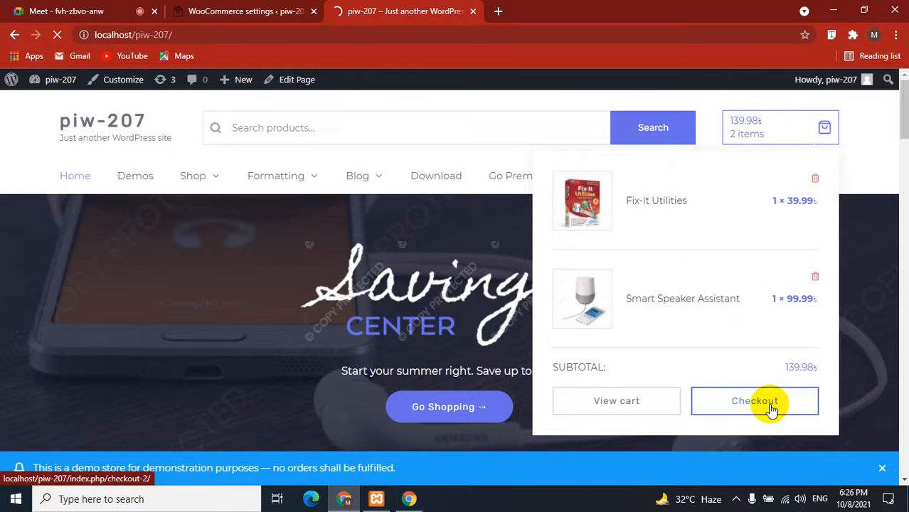
# At checkout, review the order summary and its flat-rate shipping charge.
pyautogui.click(772, 409)
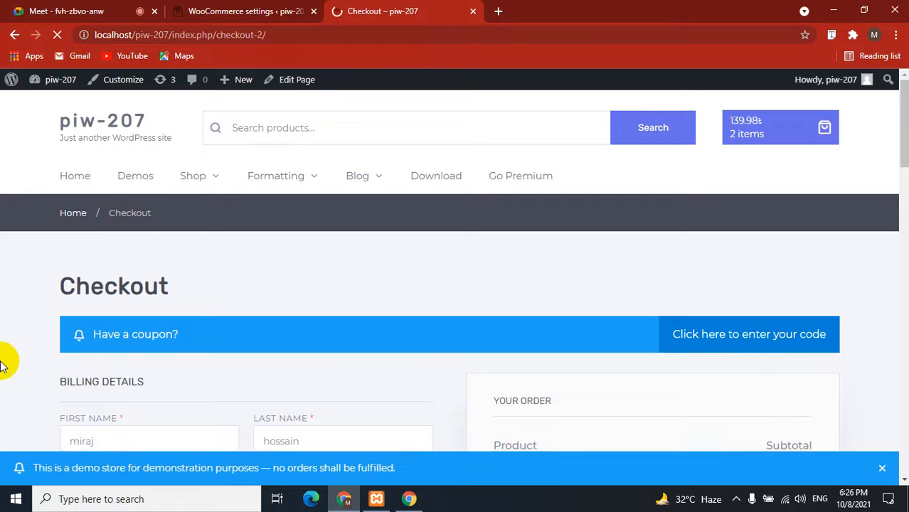
pyautogui.scroll(-5, 3, 364)
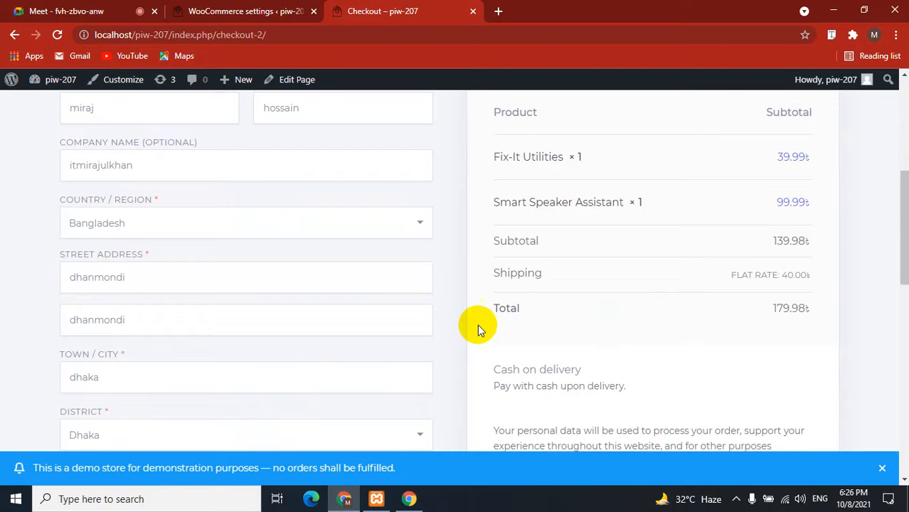
pyautogui.scroll(-2, 478, 335)
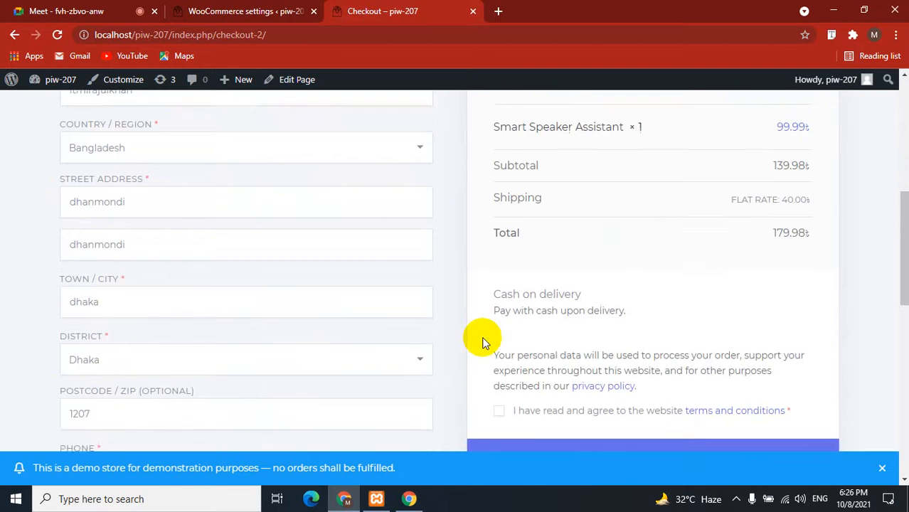
pyautogui.scroll(4, 480, 340)
pyautogui.scroll(-1, 592, 375)
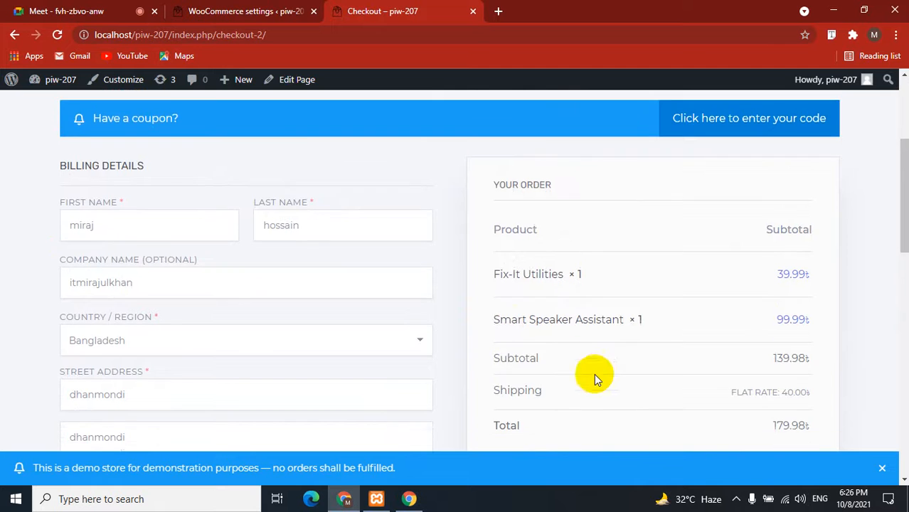
pyautogui.moveTo(552, 341); pyautogui.dragTo(487, 335)
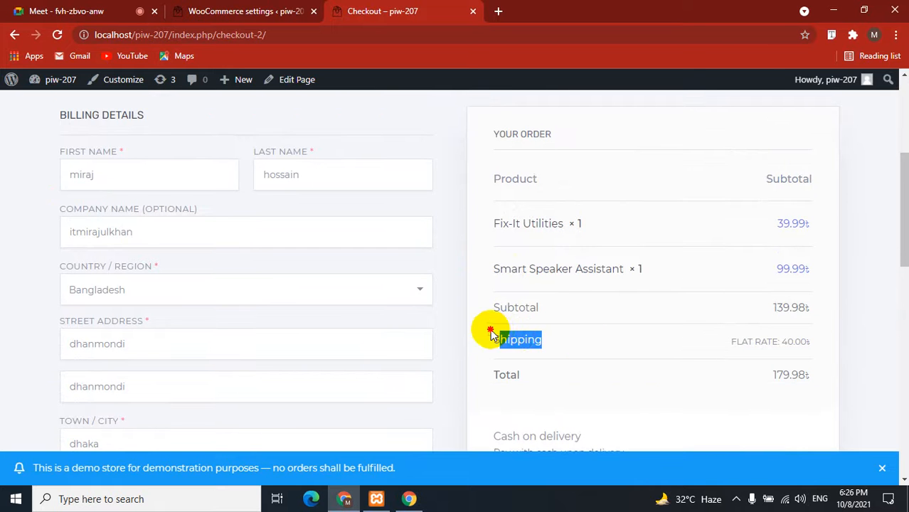
pyautogui.click(518, 333)
# Accept the terms and place the 179.98 two-item order.
pyautogui.scroll(-3, 519, 336)
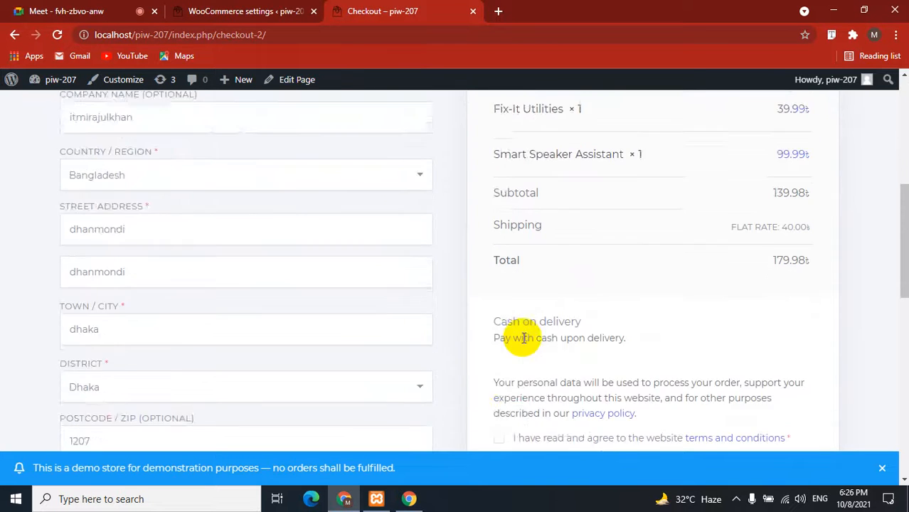
pyautogui.click(499, 352)
pyautogui.click(644, 399)
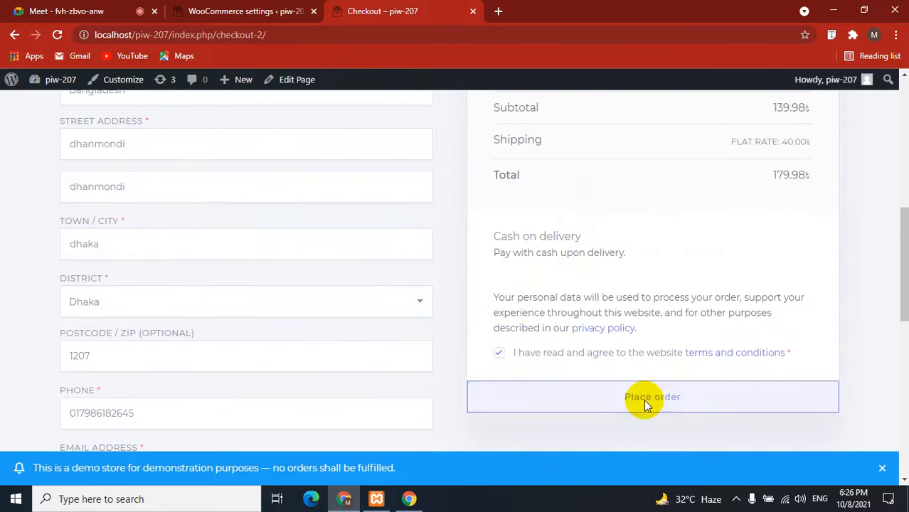
pyautogui.click(243, 11)
pyautogui.scroll(-3, 299, 241)
# Review the Payments methods: Cash on delivery enabled, bank transfer and check payments disabled.
pyautogui.scroll(-3, 300, 241)
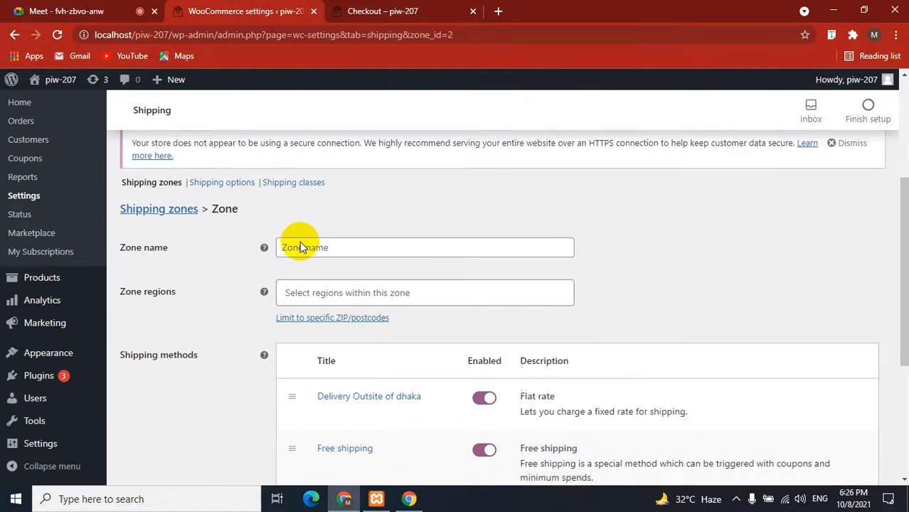
pyautogui.scroll(6, 300, 242)
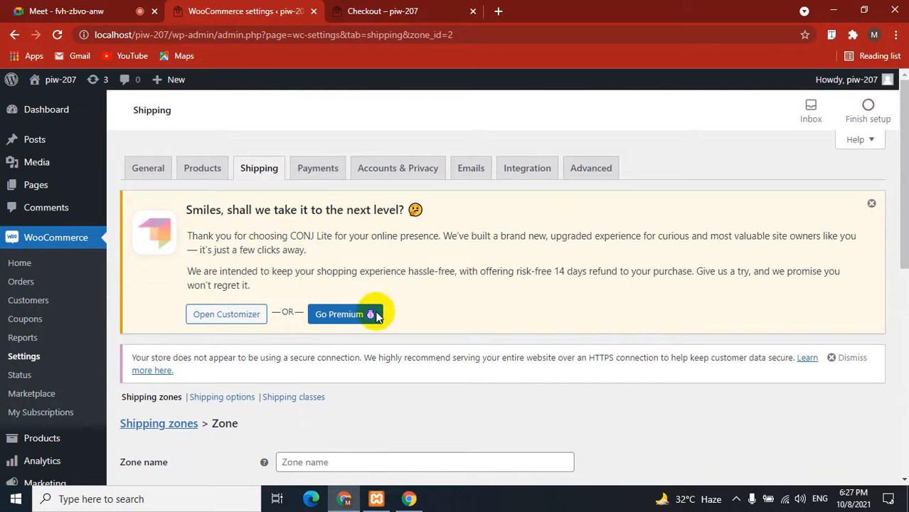
pyautogui.click(317, 174)
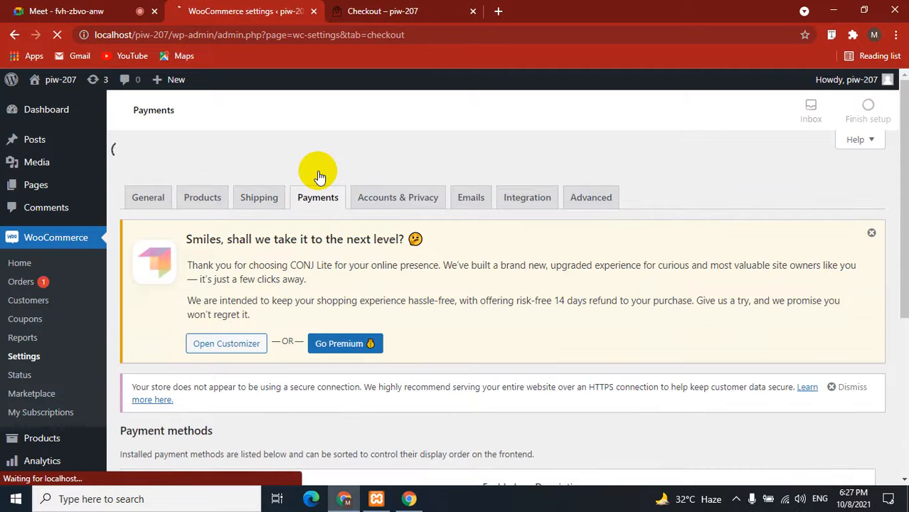
pyautogui.scroll(-3, 373, 249)
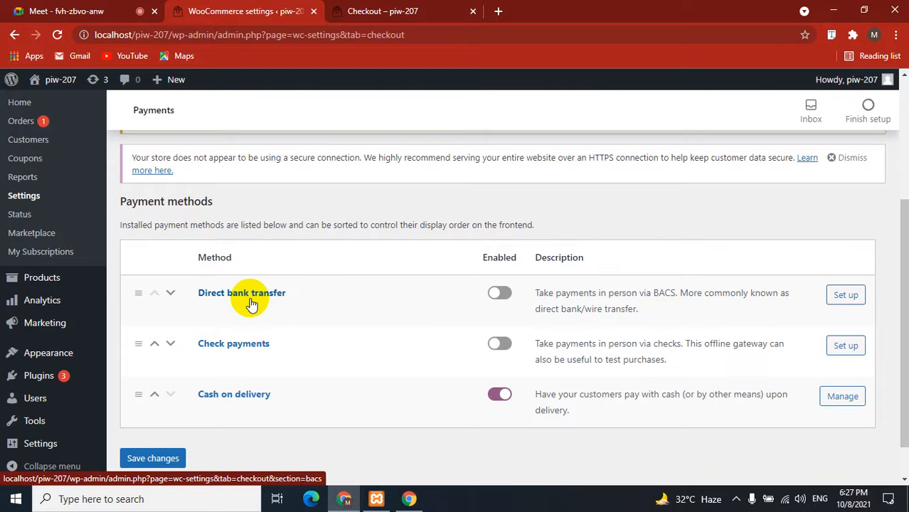
# Search Google for 'sslcommerz' and open the Home - SSLCOMMERZ result.
pyautogui.click(382, 10)
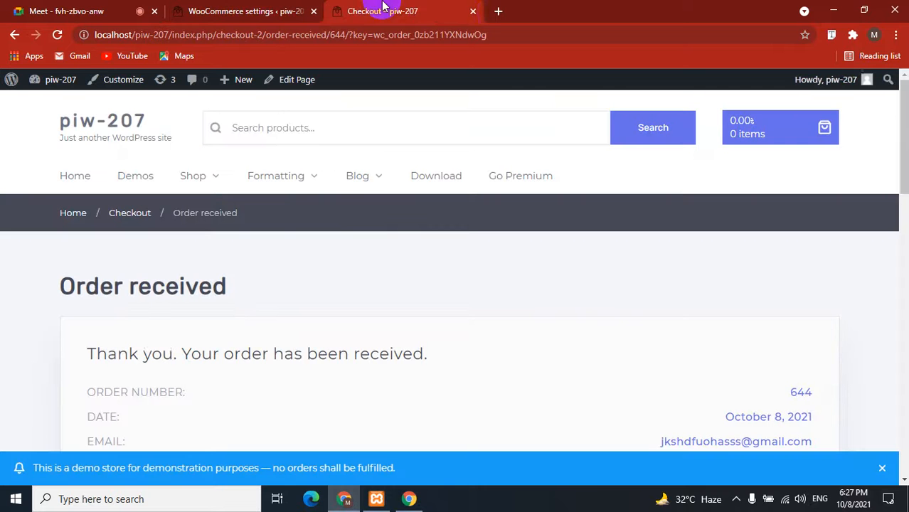
pyautogui.click(498, 12)
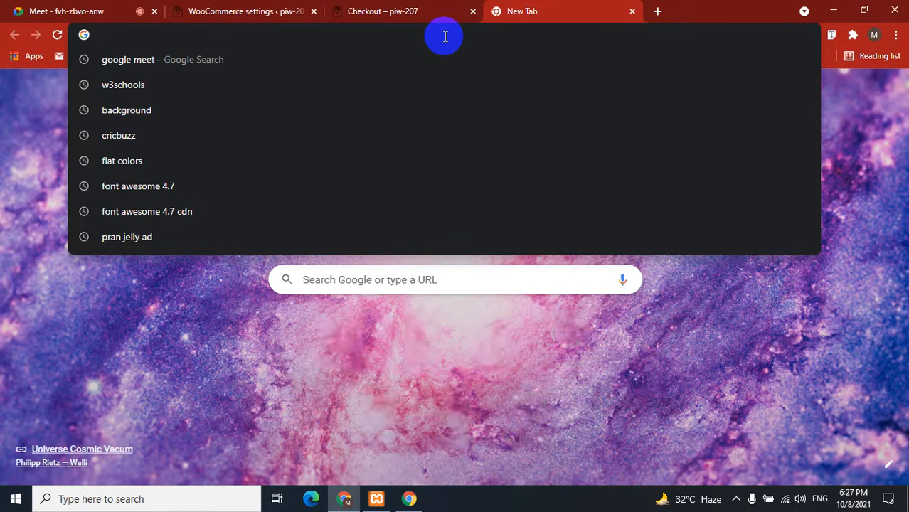
pyautogui.write('sslc')
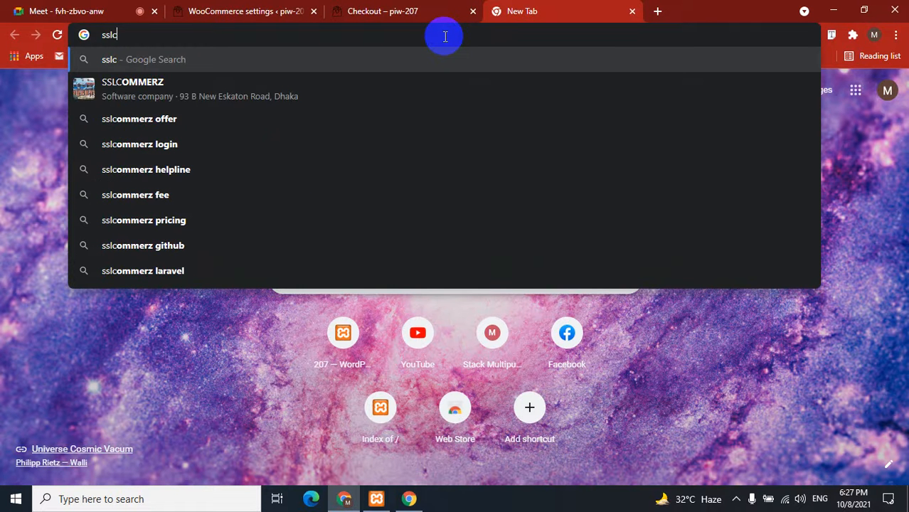
pyautogui.press('Down')
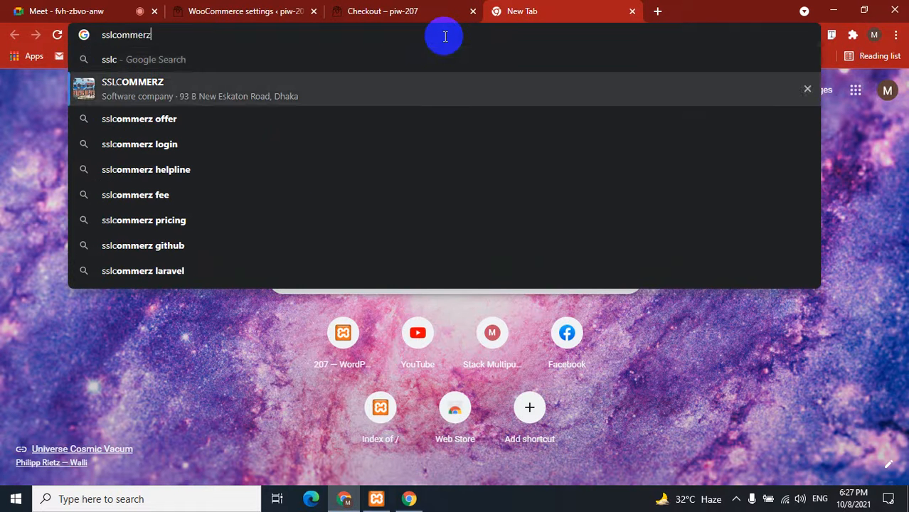
pyautogui.press('Return')
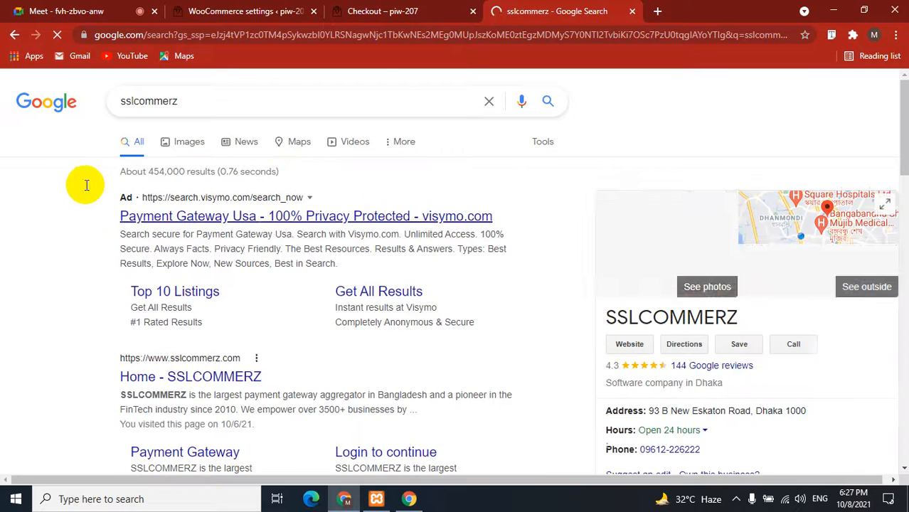
pyautogui.scroll(-3, 78, 186)
pyautogui.click(170, 186)
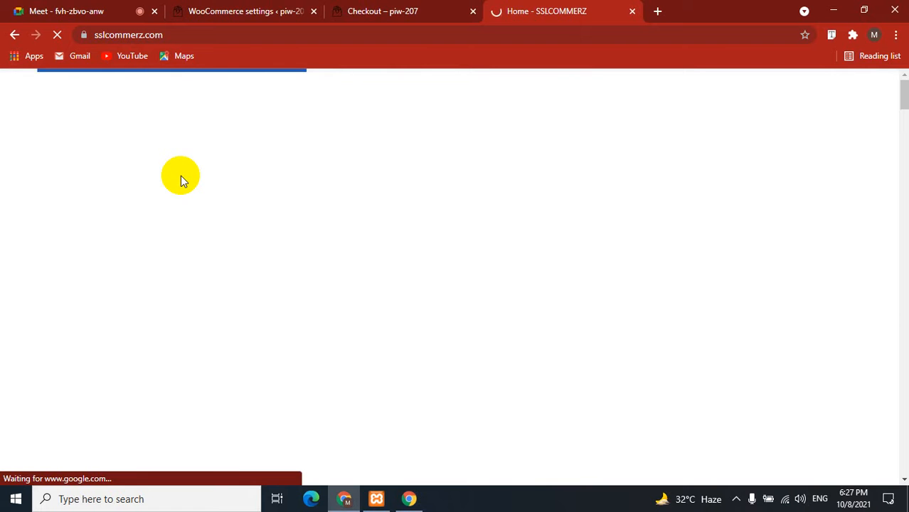
# Scroll to the 30+ Payment Options section and toggle between card and mobile banking logos.
pyautogui.scroll(-3, 154, 189)
pyautogui.scroll(-8, 154, 191)
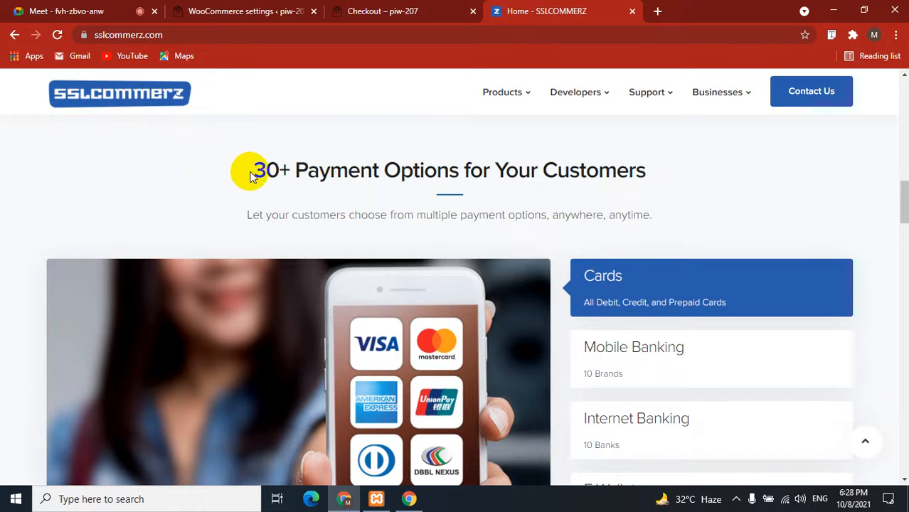
pyautogui.moveTo(249, 169); pyautogui.dragTo(649, 175)
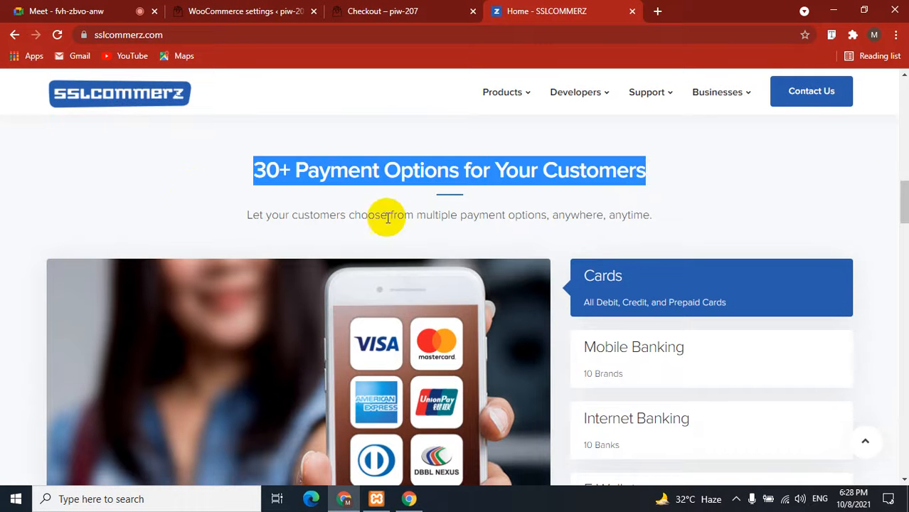
pyautogui.click(6, 294)
pyautogui.scroll(-2, 5, 294)
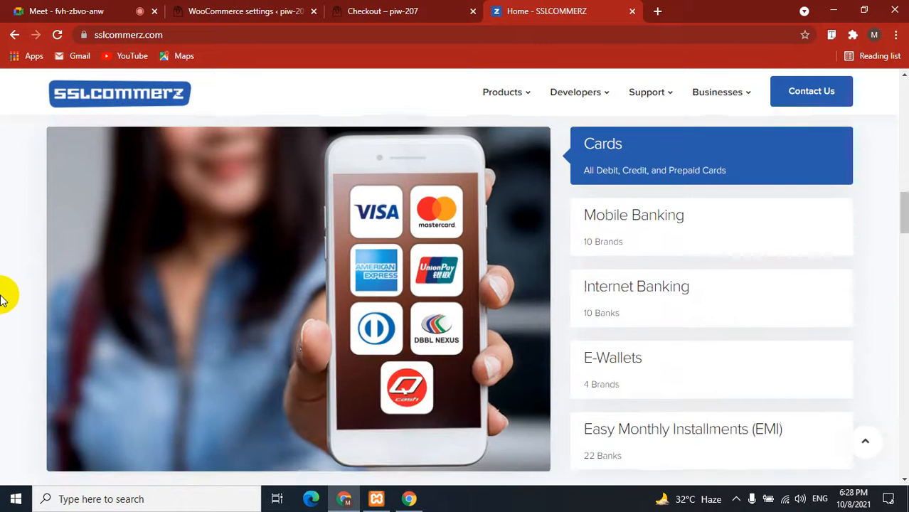
pyautogui.click(630, 239)
pyautogui.click(645, 154)
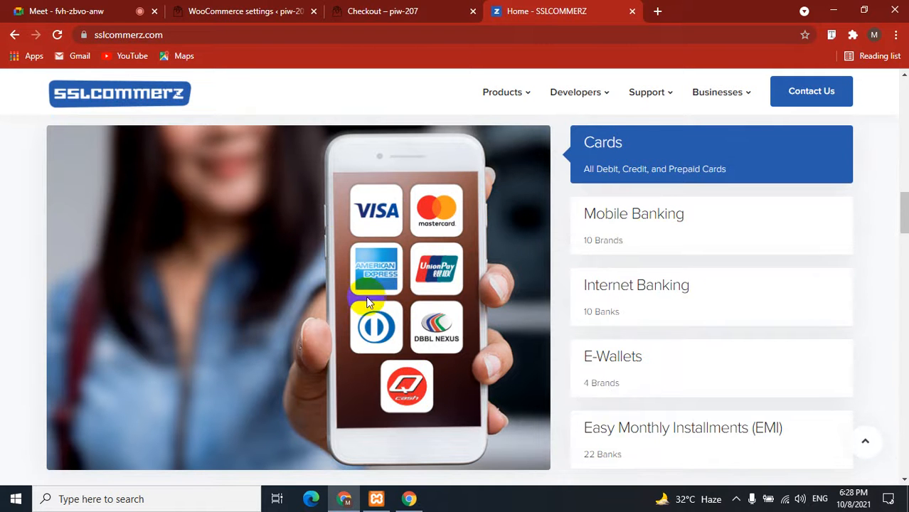
# Browse the Mobile Banking, Internet Banking, four E-Wallets and 22 EMI bank options.
pyautogui.click(647, 226)
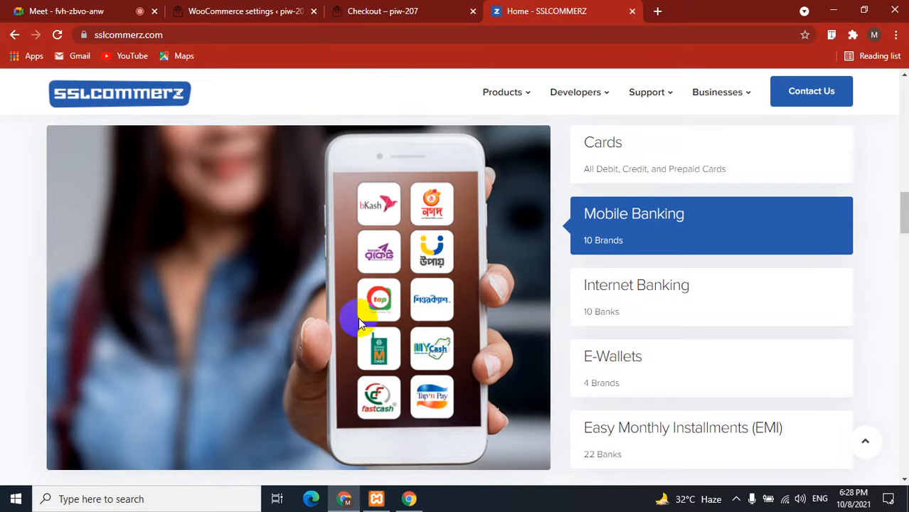
pyautogui.click(637, 304)
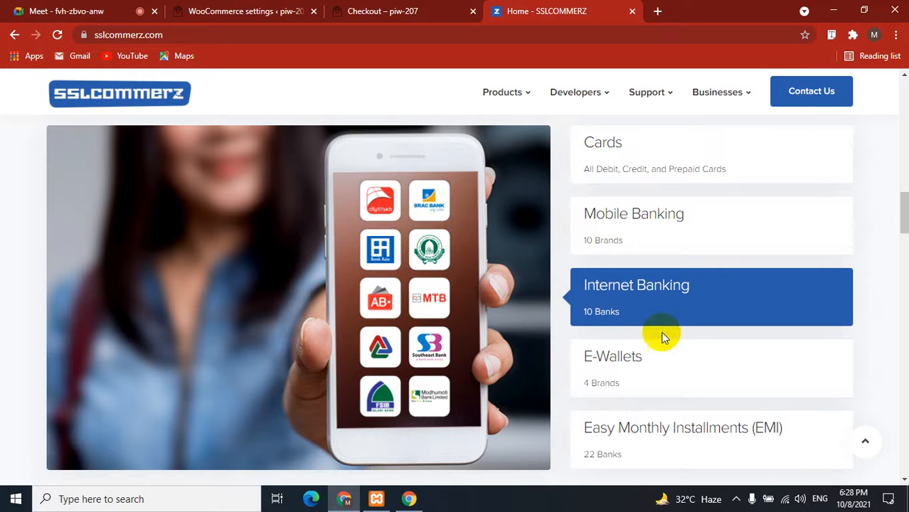
pyautogui.click(620, 359)
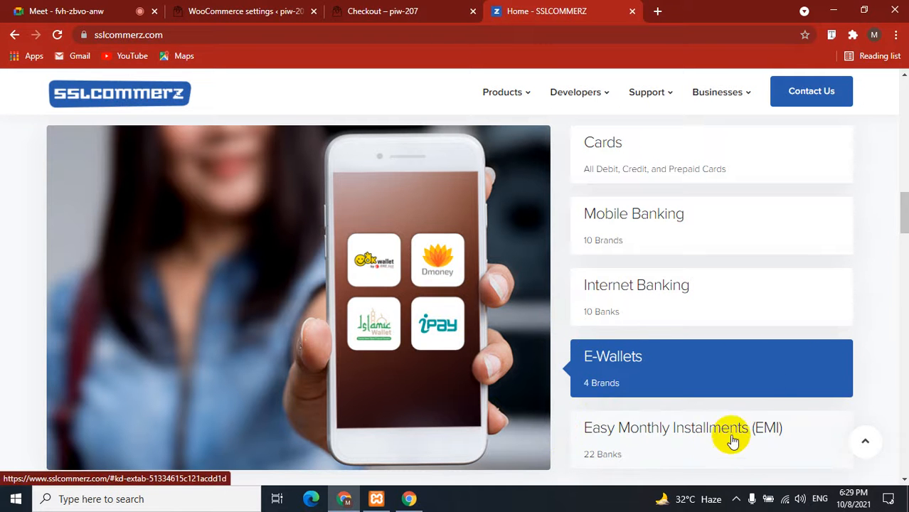
pyautogui.click(630, 427)
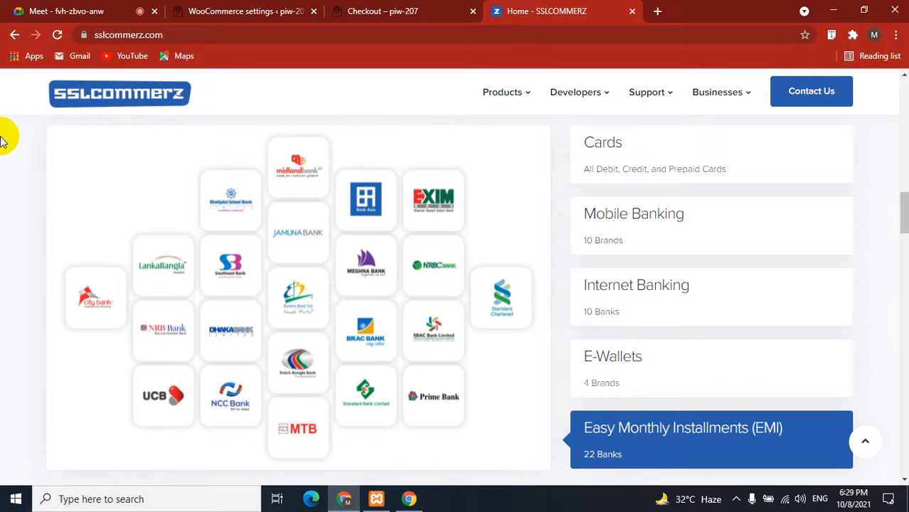
pyautogui.click(17, 10)
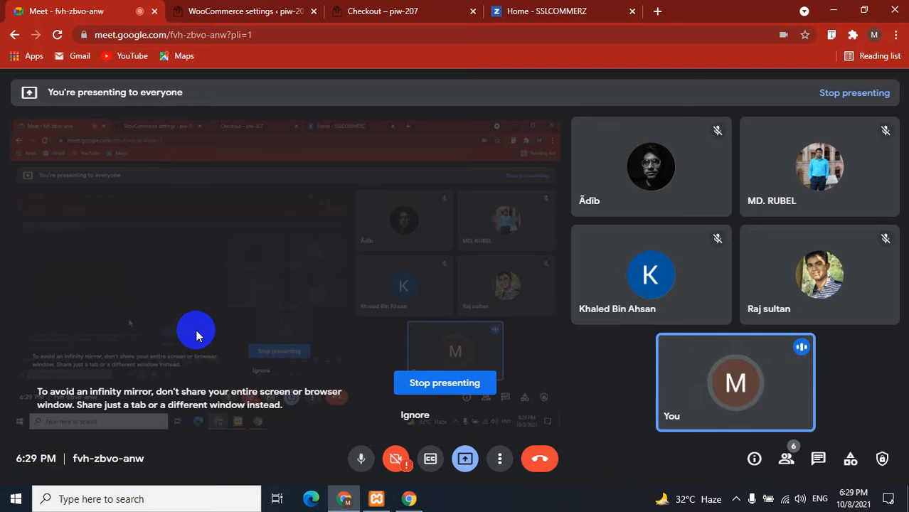
# Glance at the WooCommerce payments and order-received tabs, then return to SSLCOMMERZ's 22 EMI partner banks.
pyautogui.click(248, 10)
pyautogui.click(416, 9)
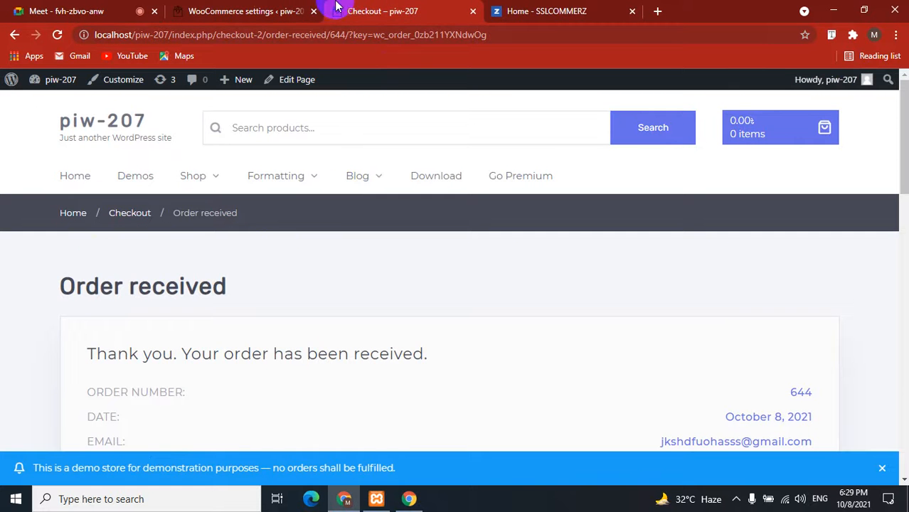
pyautogui.click(549, 11)
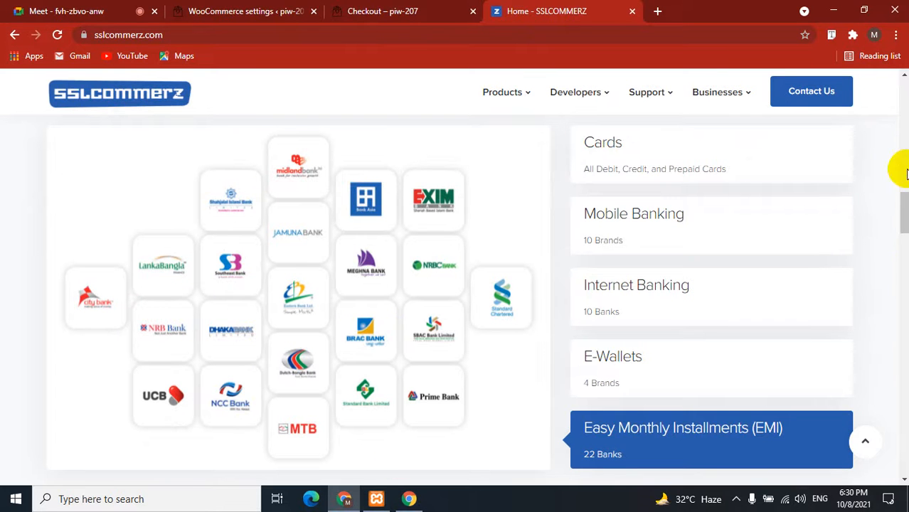
pyautogui.moveTo(904, 222)
pyautogui.mouseDown()
pyautogui.moveTo(901, 230)
pyautogui.moveTo(904, 222)
pyautogui.mouseUp()
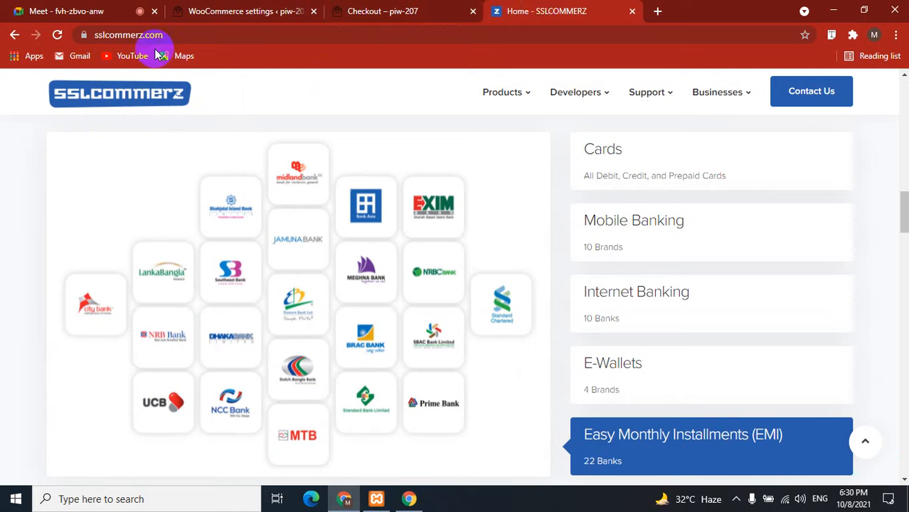
# Replace the address bar contents with a Google search for '2checkout'.
pyautogui.click(218, 34)
pyautogui.press('BackSpace')
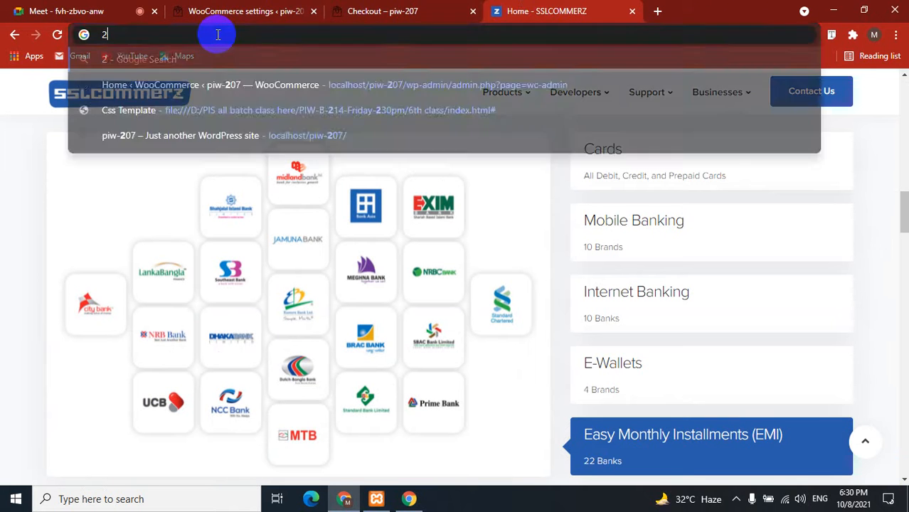
pyautogui.write('2chek')
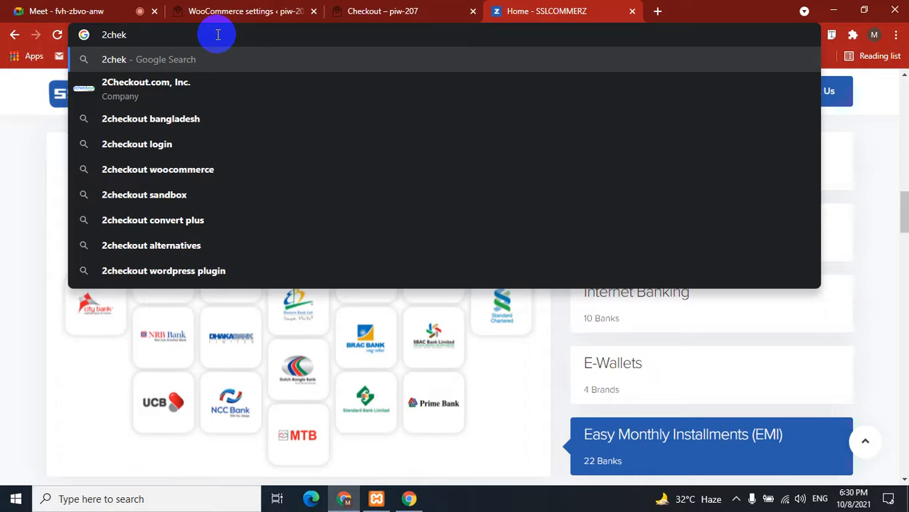
pyautogui.press('BackSpace')
pyautogui.write('ckout')
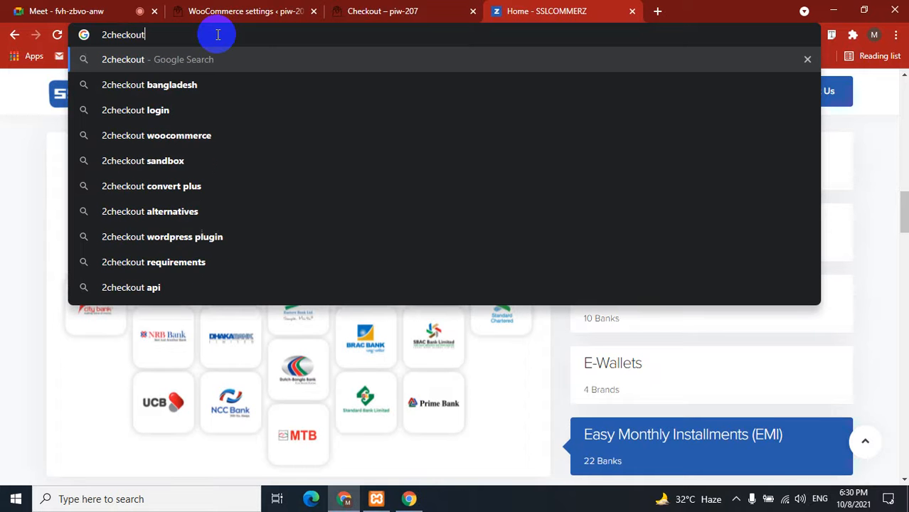
pyautogui.press('Return')
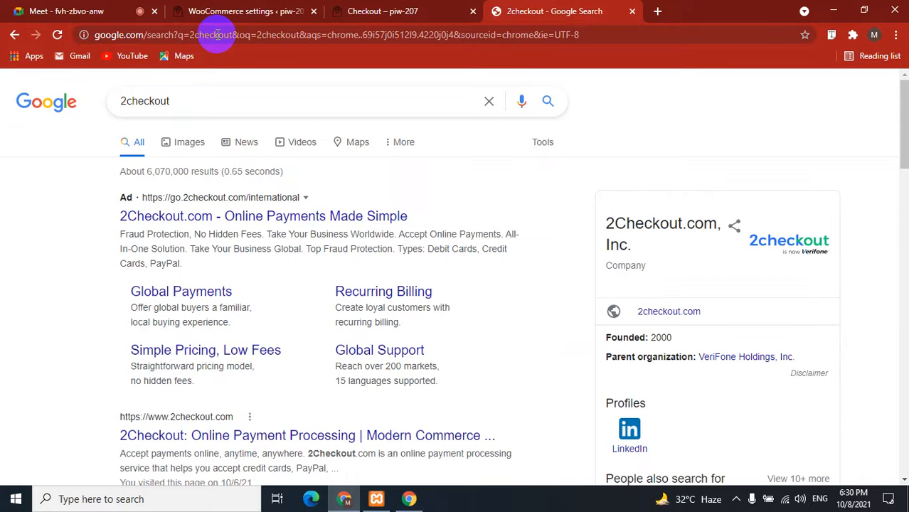
pyautogui.scroll(-3, 55, 274)
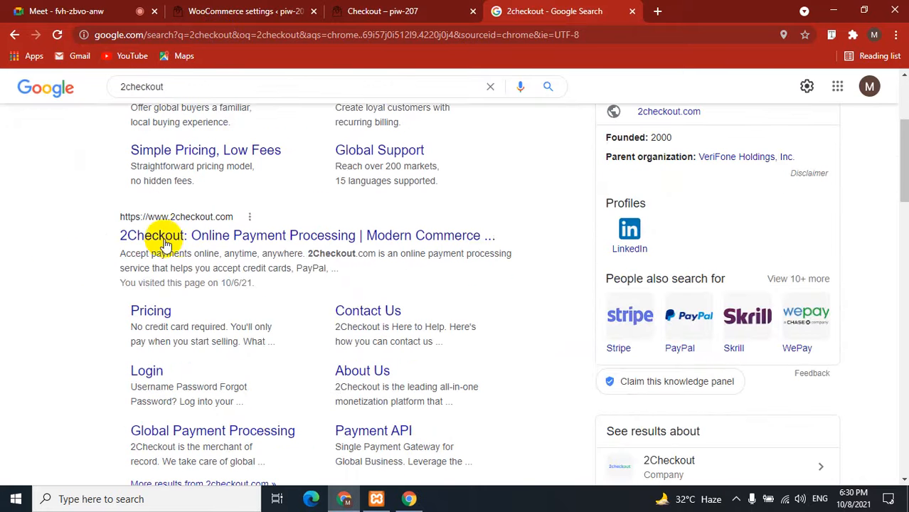
# Open the 2Checkout result in a new tab and accept its cookie notice.
pyautogui.rightClick(181, 242)
pyautogui.click(220, 248)
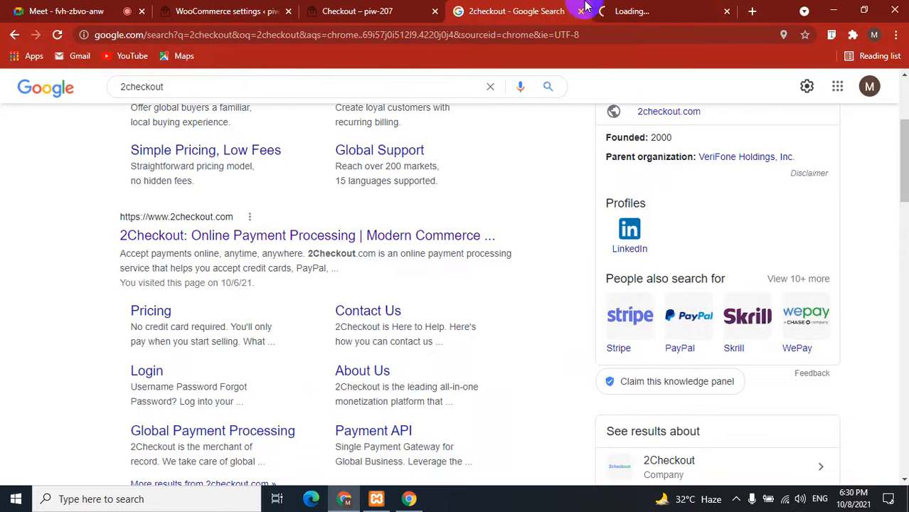
pyautogui.click(672, 7)
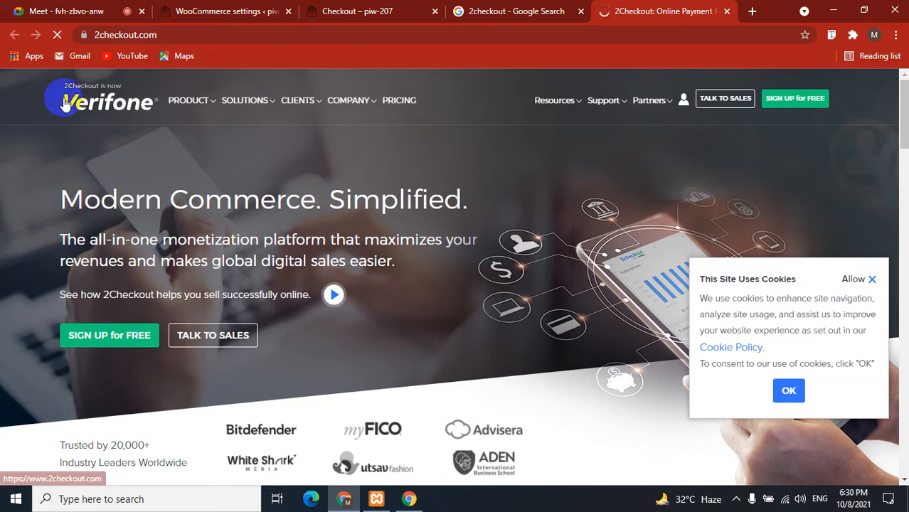
pyautogui.click(794, 389)
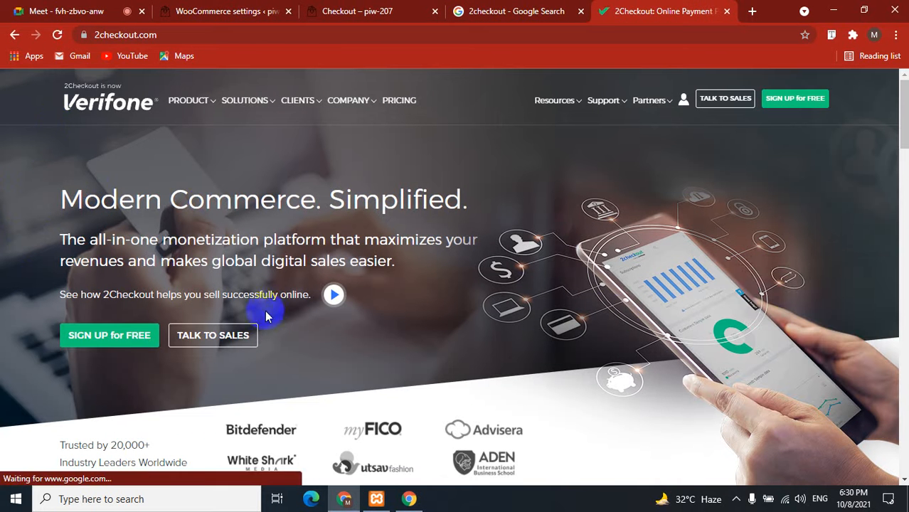
# Review the 2Sell, 2Subscribe and 2Monetize product details, then close the 2Checkout tab.
pyautogui.scroll(-5, 45, 215)
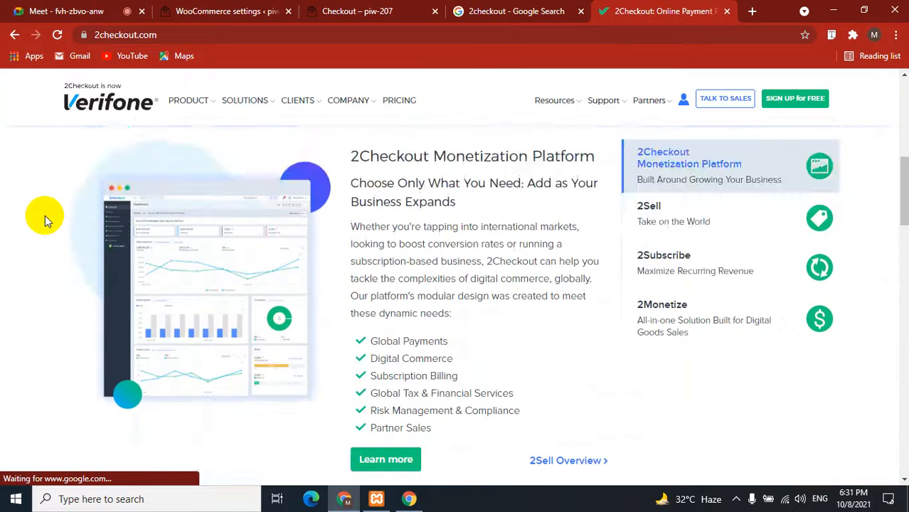
pyautogui.scroll(-5, 44, 215)
pyautogui.scroll(5, 45, 216)
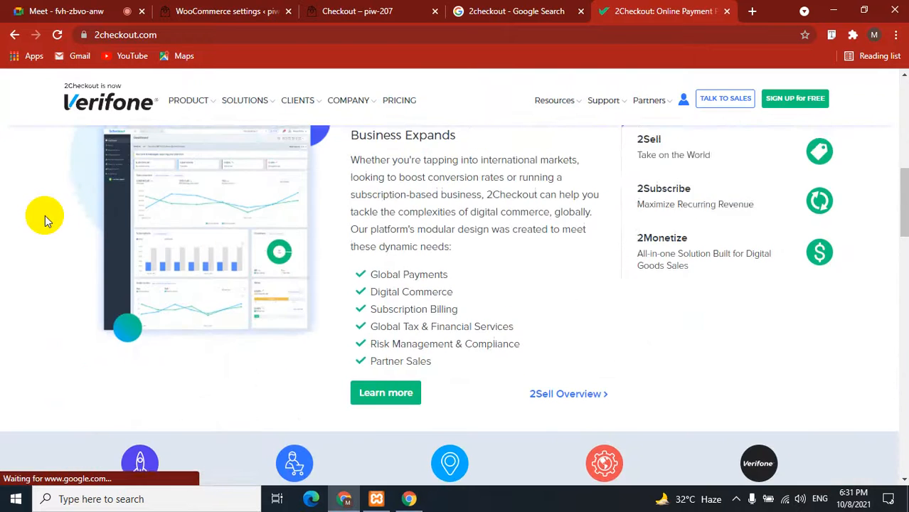
pyautogui.scroll(1, 45, 216)
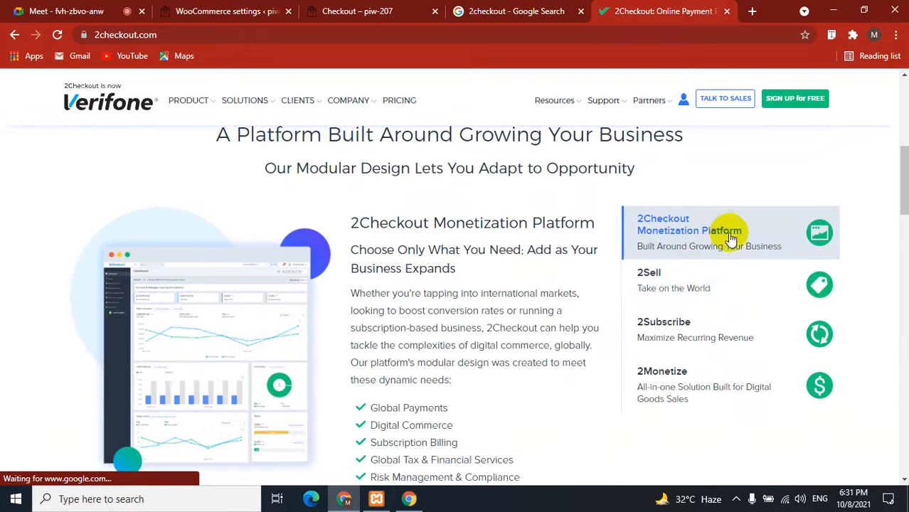
pyautogui.click(691, 278)
pyautogui.click(690, 327)
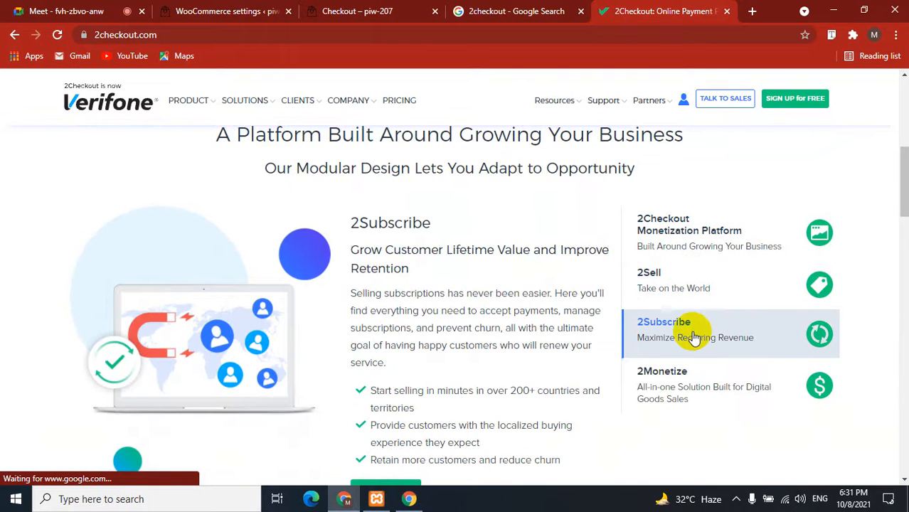
pyautogui.click(700, 388)
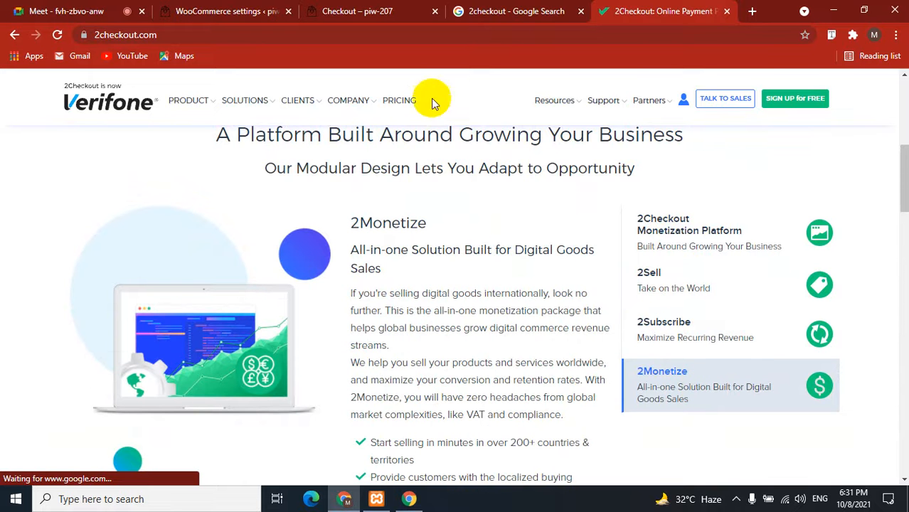
pyautogui.click(726, 11)
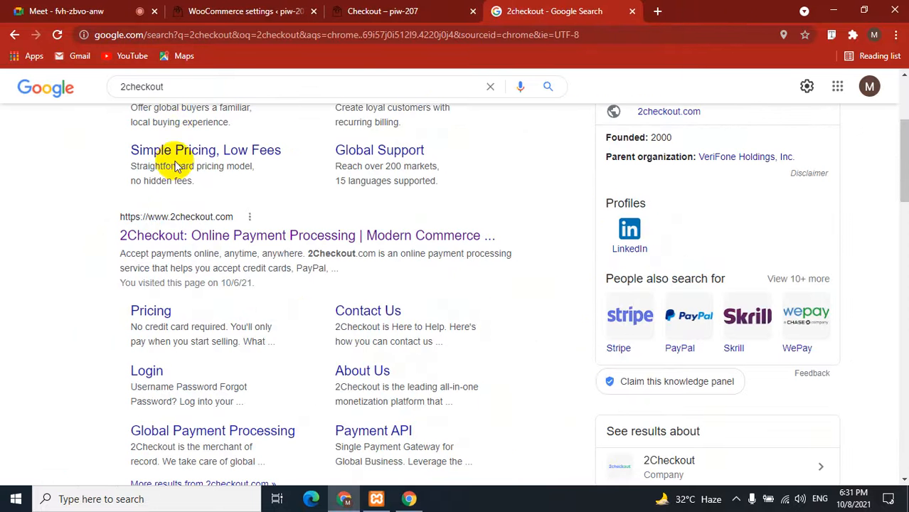
# Search Google for 'bkash payment gateway wordpress' using the suggestions.
pyautogui.scroll(3, 119, 224)
pyautogui.moveTo(165, 102); pyautogui.dragTo(107, 102)
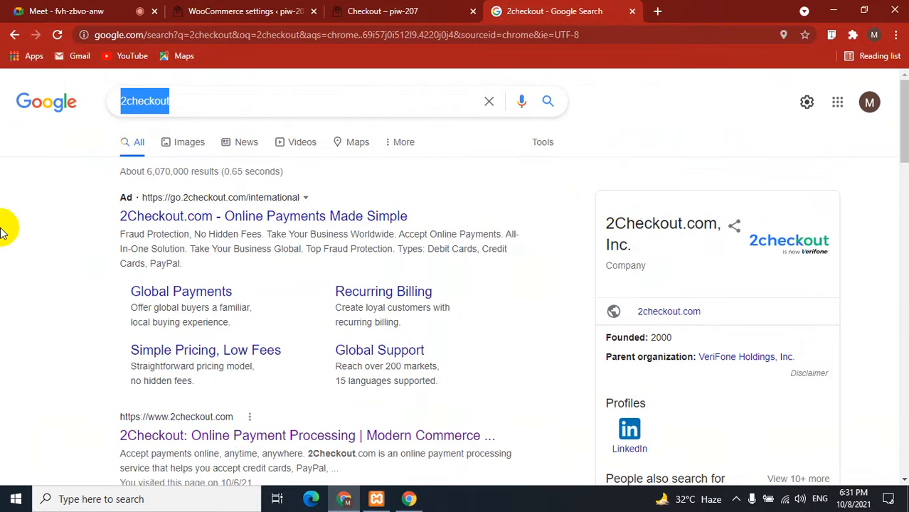
pyautogui.write('2')
pyautogui.press('BackSpace')
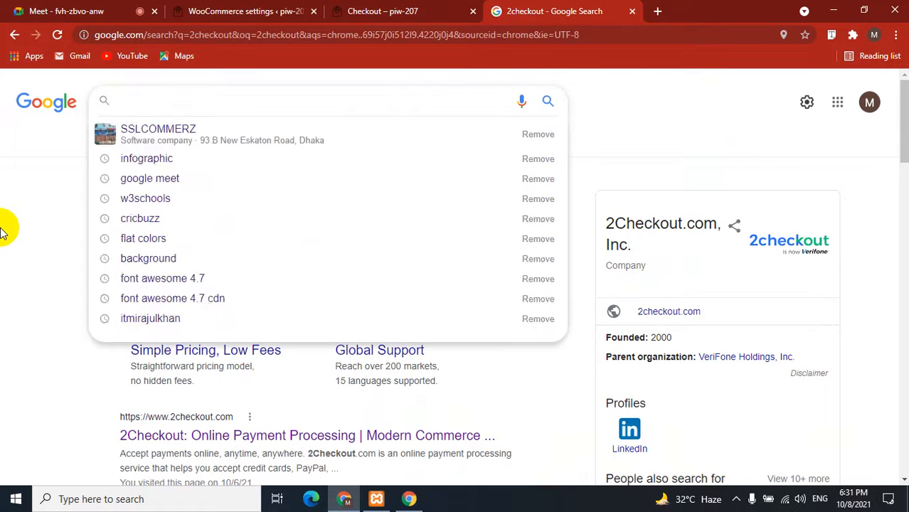
pyautogui.write('bkiia')
pyautogui.press('BackSpace')
pyautogui.press('BackSpace')
pyautogui.press('BackSpace')
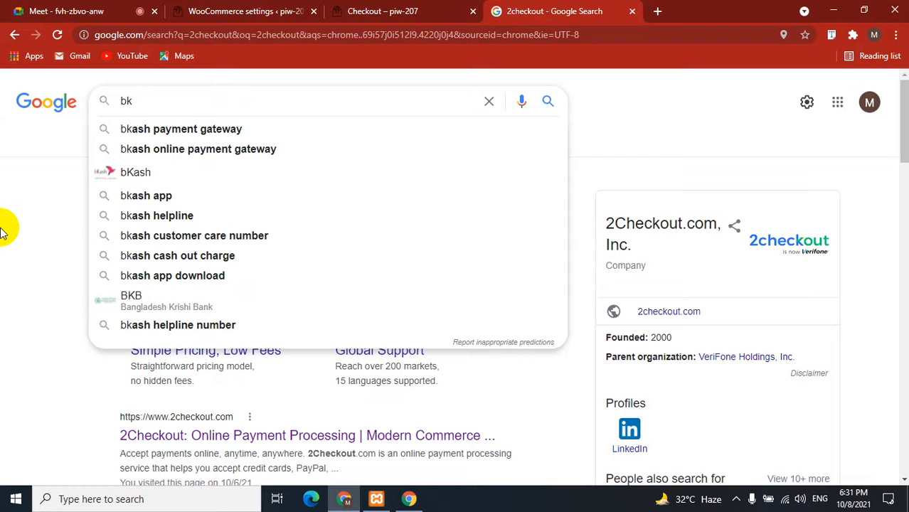
pyautogui.press('Down')
pyautogui.write('in wor')
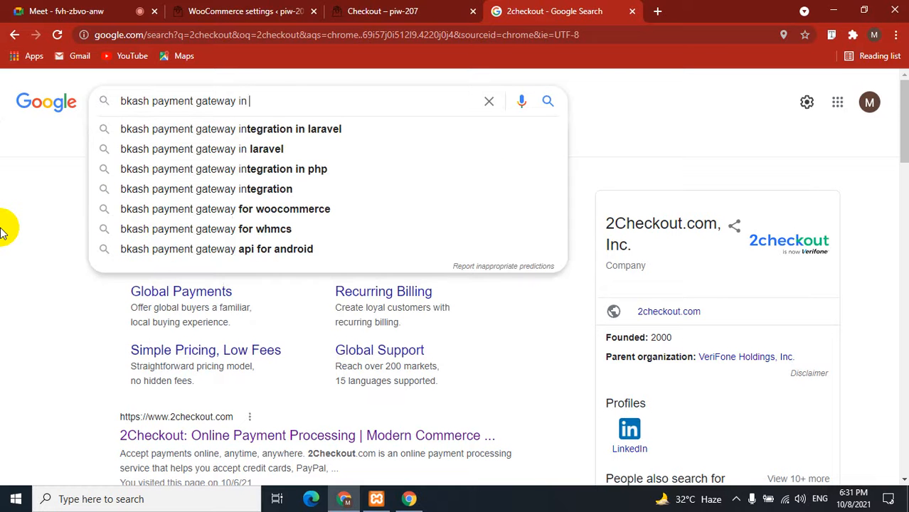
pyautogui.press('Down')
pyautogui.press('Return')
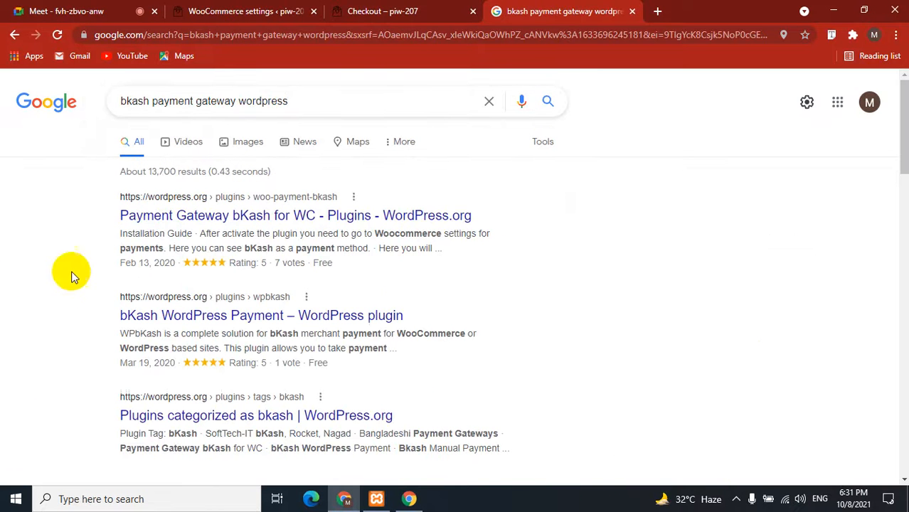
# Open the bKash WordPress Payment plugin page in a new tab and copy its title.
pyautogui.rightClick(242, 320)
pyautogui.click(270, 328)
pyautogui.click(654, 9)
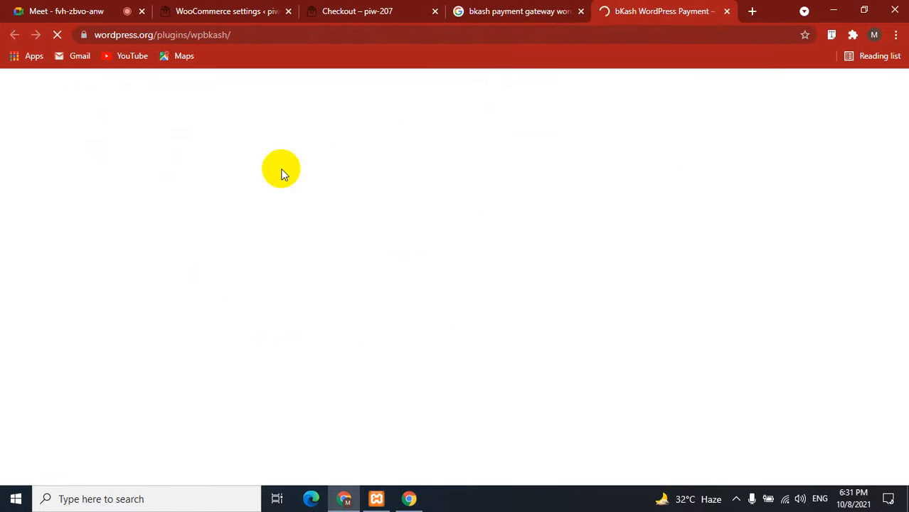
pyautogui.scroll(-3, 7, 298)
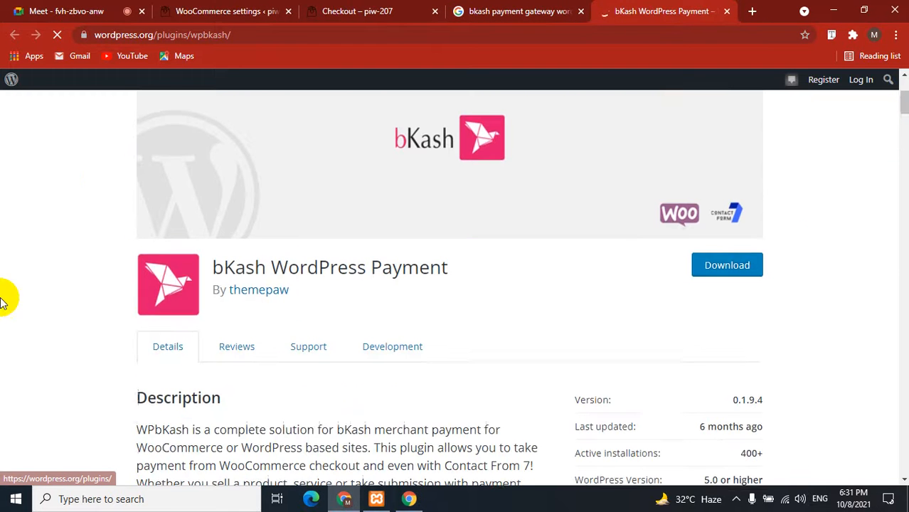
pyautogui.moveTo(448, 267); pyautogui.dragTo(215, 266)
pyautogui.hotkey('ctrl', 'c')
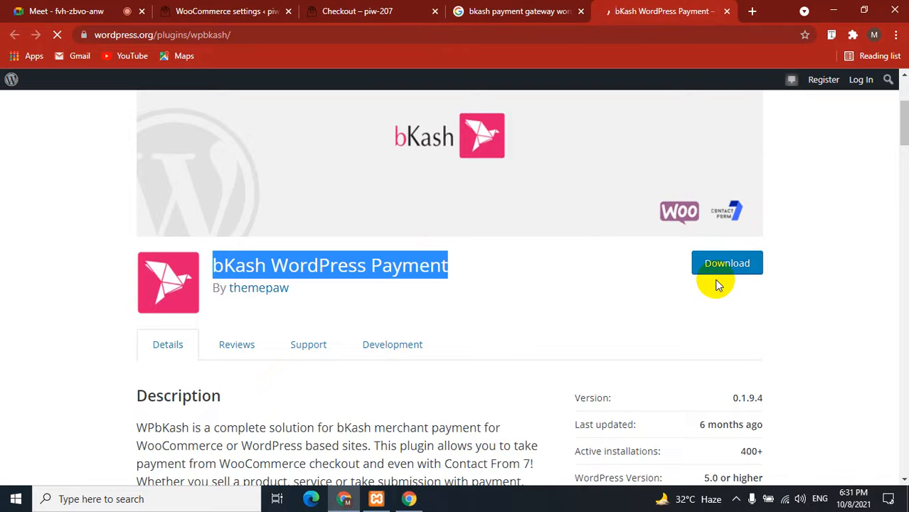
pyautogui.click(244, 10)
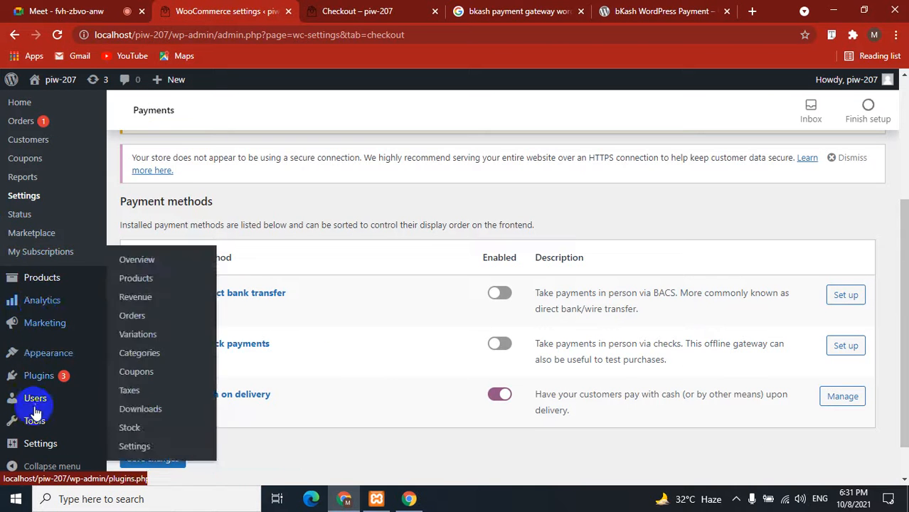
# Search Add New plugins for the pasted 'bKash WordPress Payment', then install and activate it.
pyautogui.scroll(-1, 32, 349)
pyautogui.moveTo(16, 380)
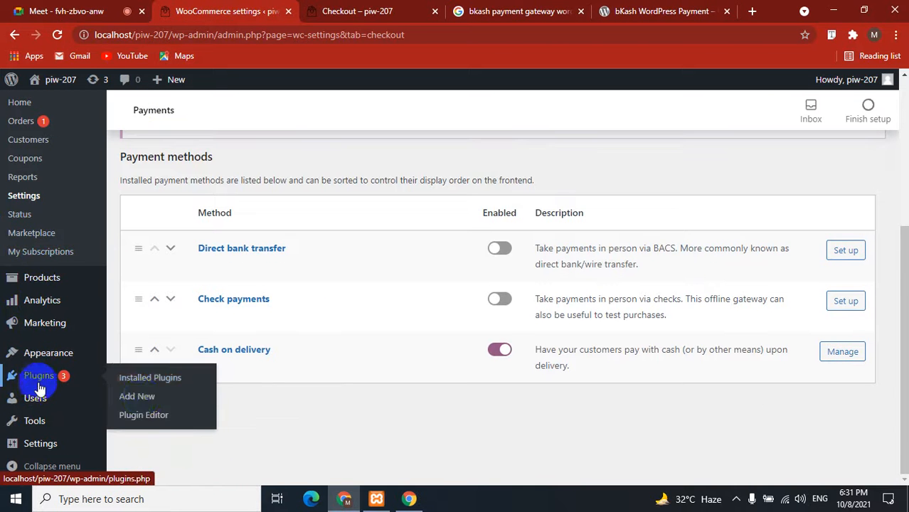
pyautogui.click(137, 397)
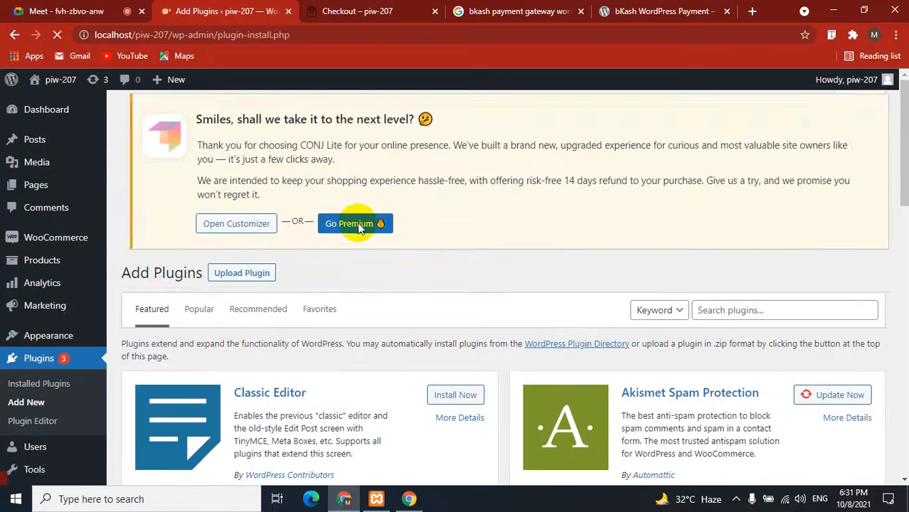
pyautogui.click(719, 311)
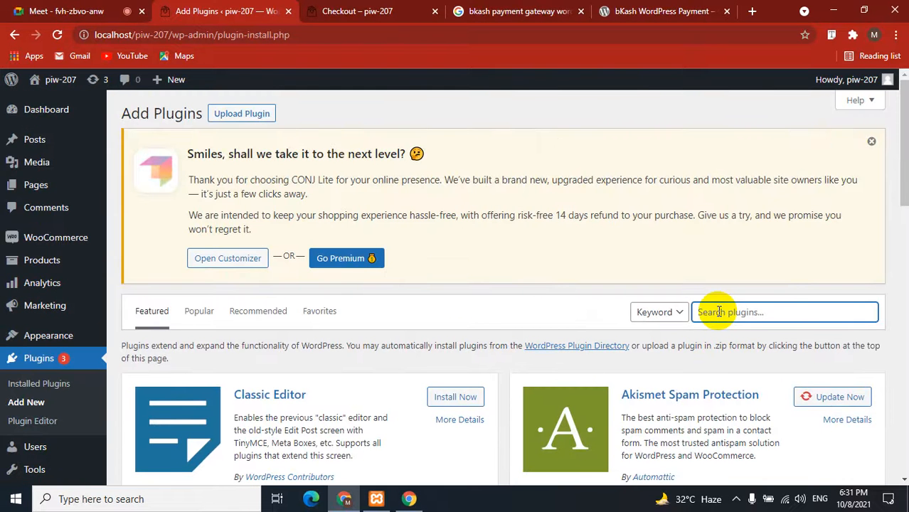
pyautogui.hotkey('ctrl', 'v')
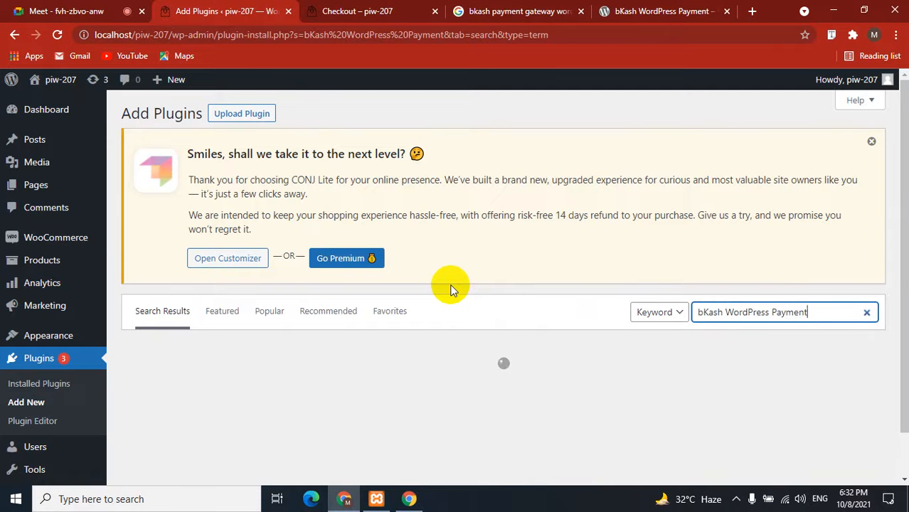
pyautogui.scroll(-1, 451, 288)
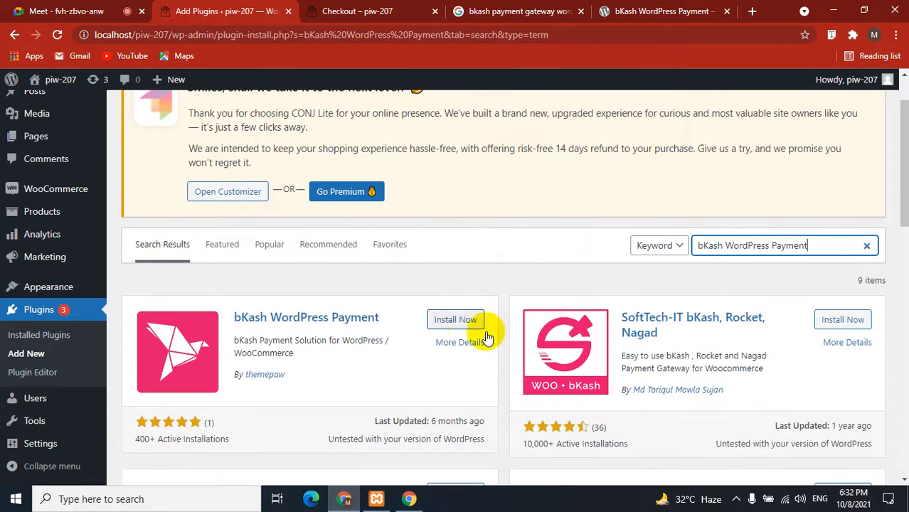
pyautogui.click(434, 319)
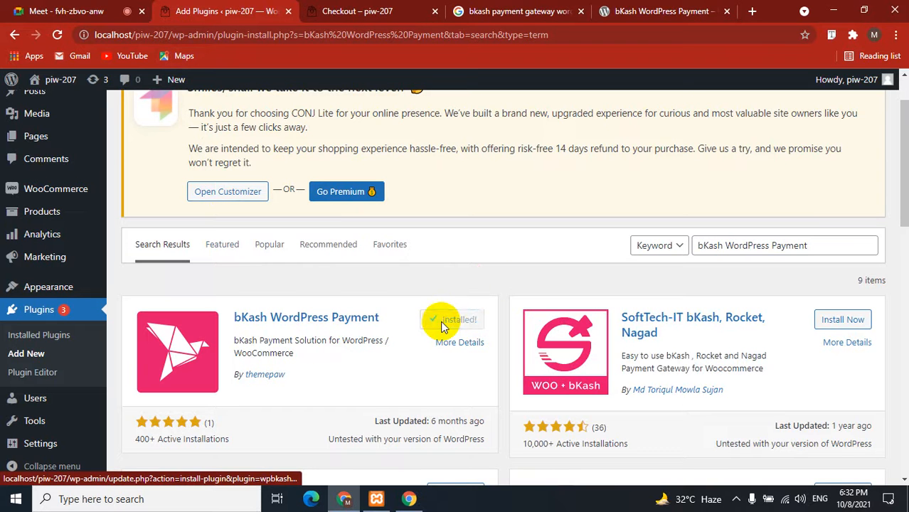
pyautogui.click(461, 321)
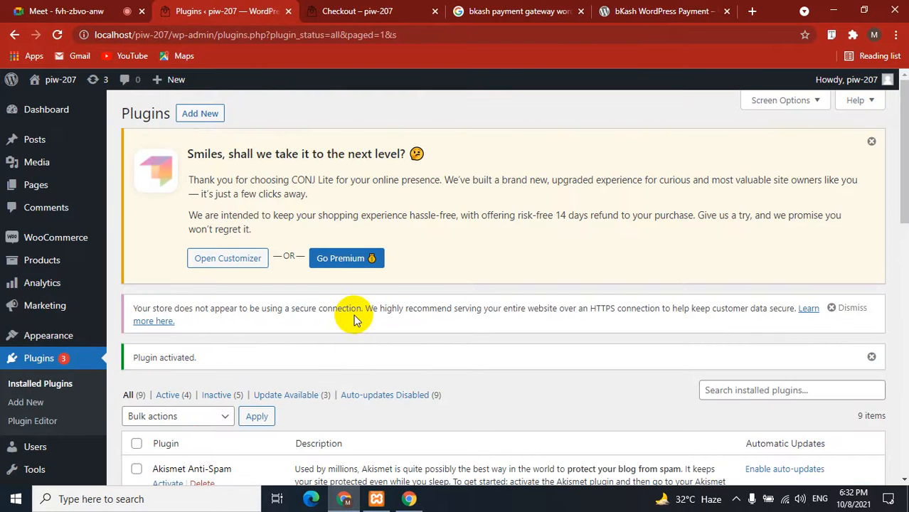
# Enable Test Mode in WPbKash Settings and submit, leaving the credential fields empty.
pyautogui.scroll(-1, 310, 313)
pyautogui.scroll(-2, 309, 305)
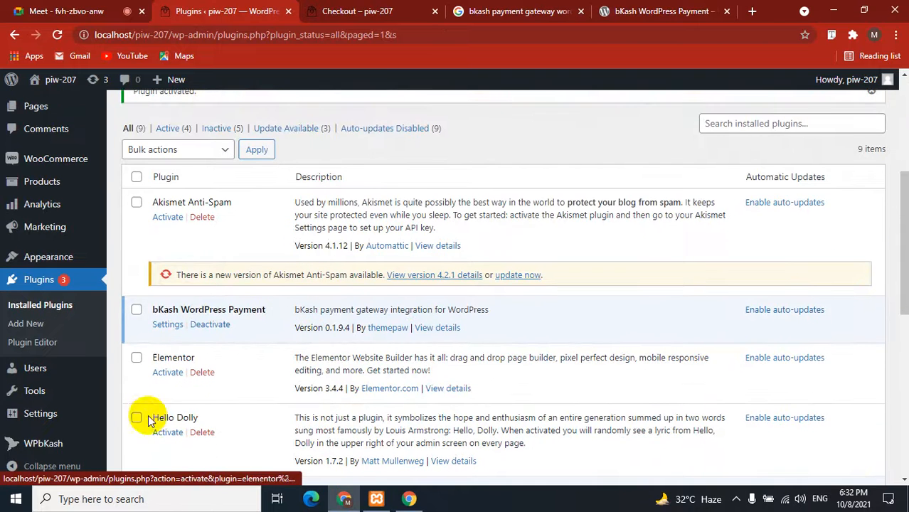
pyautogui.scroll(-2, 355, 400)
pyautogui.click(30, 447)
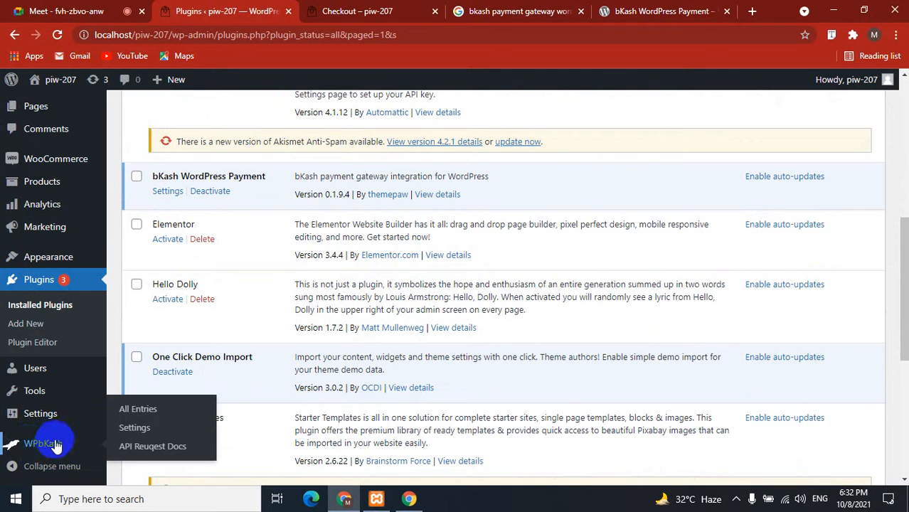
pyautogui.click(134, 426)
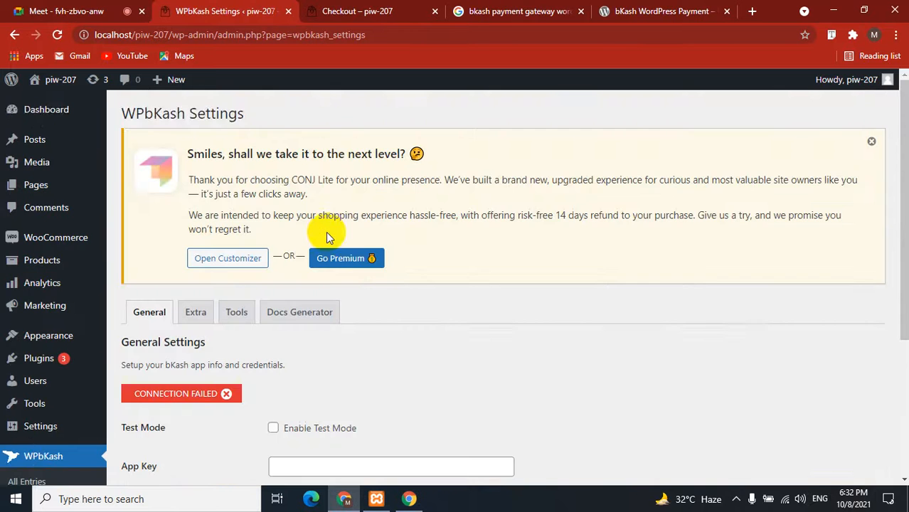
pyautogui.scroll(-3, 378, 310)
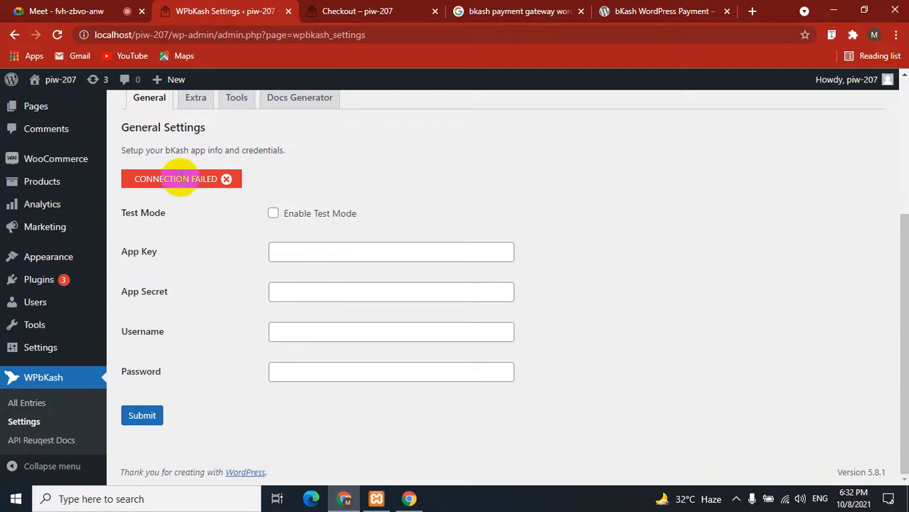
pyautogui.scroll(1, 264, 291)
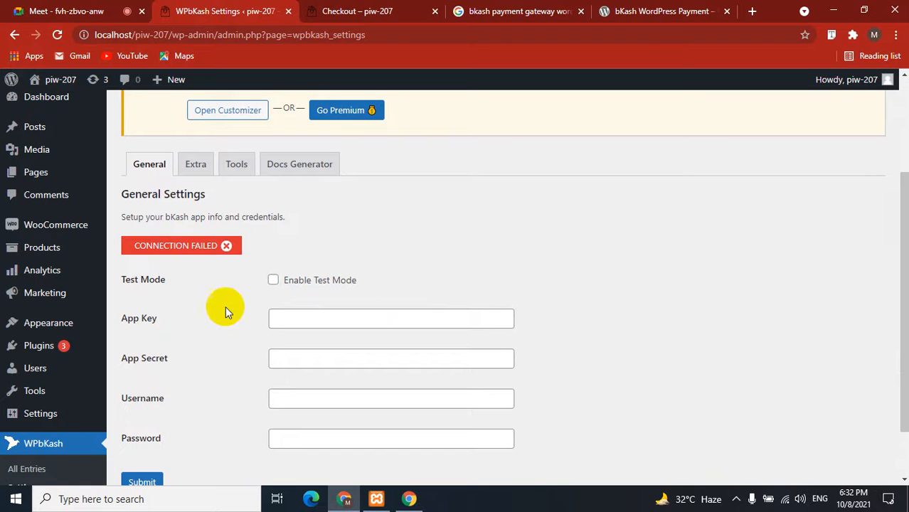
pyautogui.click(273, 280)
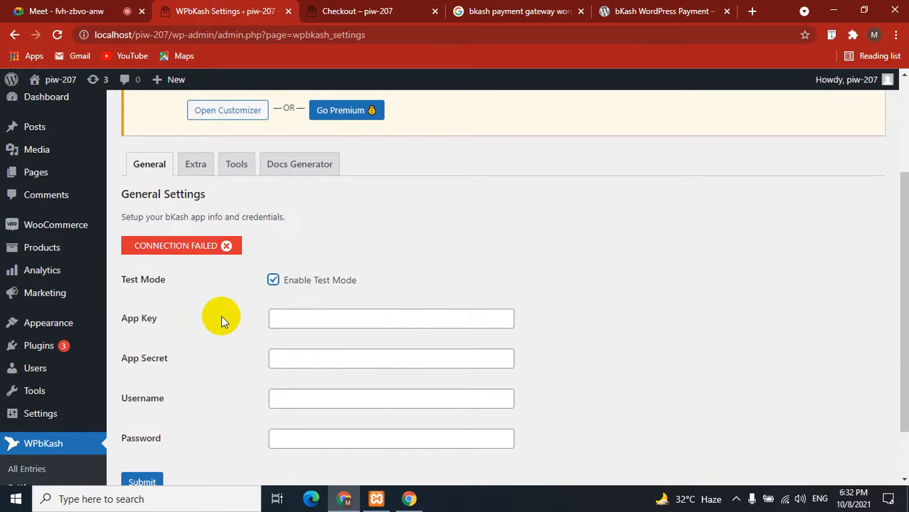
pyautogui.scroll(-2, 218, 294)
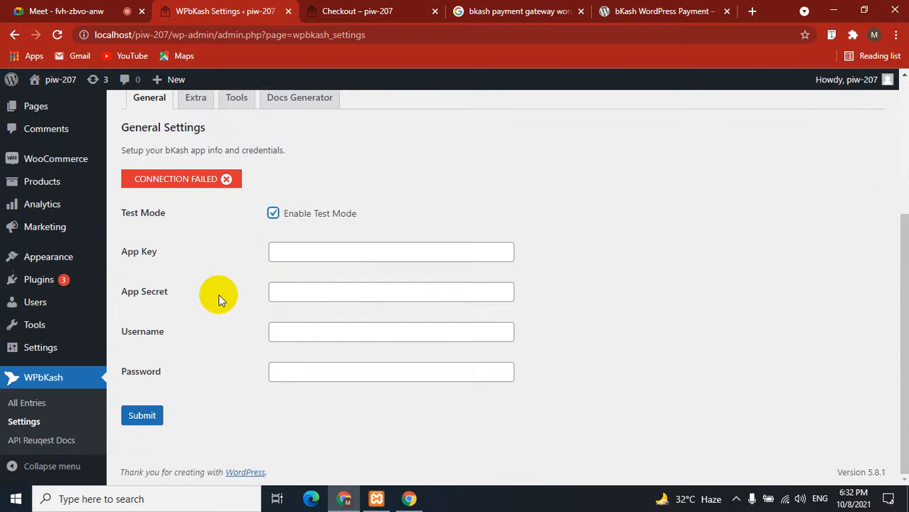
pyautogui.click(139, 417)
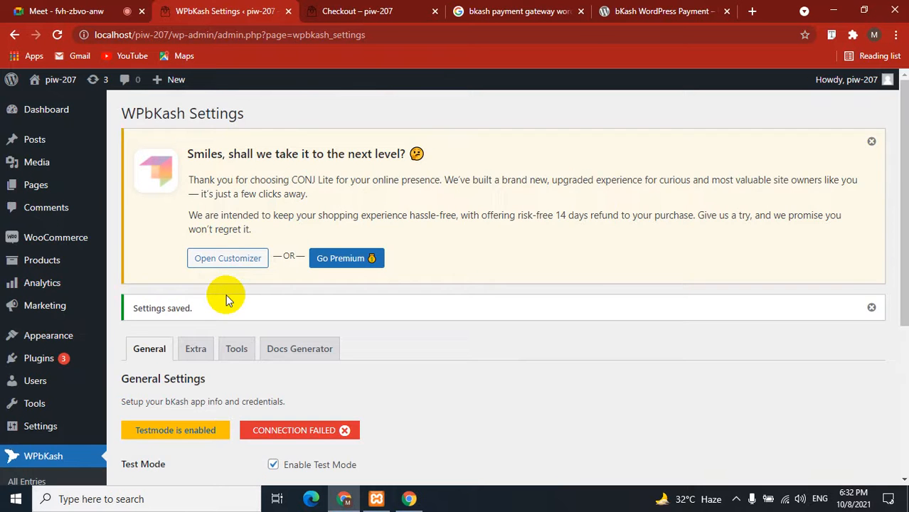
pyautogui.scroll(-3, 226, 299)
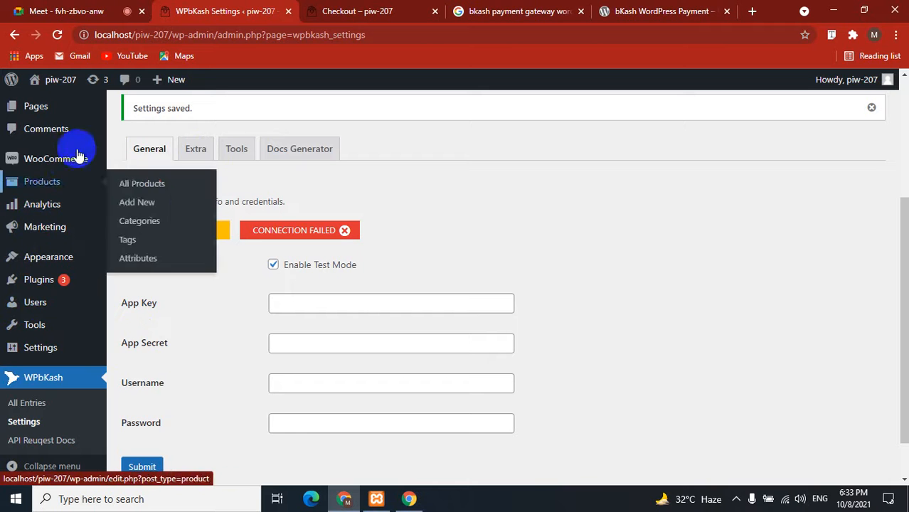
pyautogui.moveTo(78, 158)
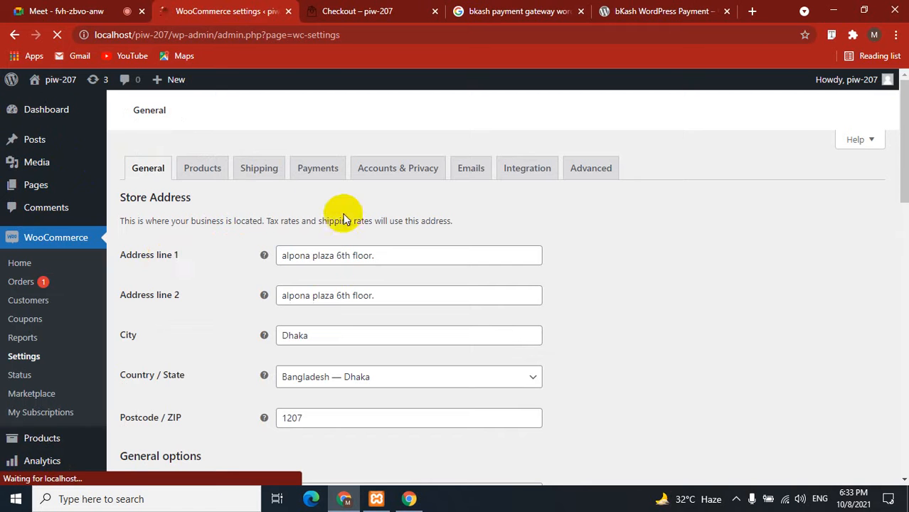
# On the WooCommerce Payments tab, toggle bKash to Enabled next to Cash on delivery.
pyautogui.click(311, 206)
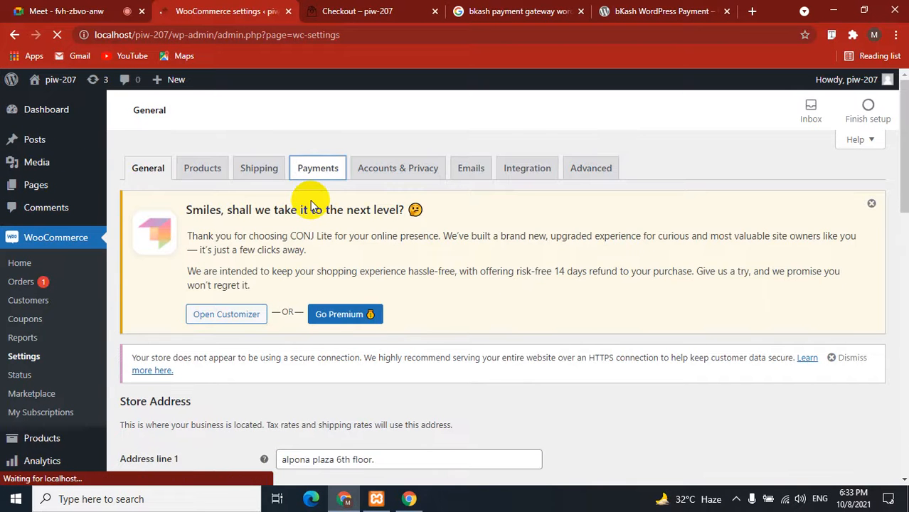
pyautogui.scroll(-12, 311, 205)
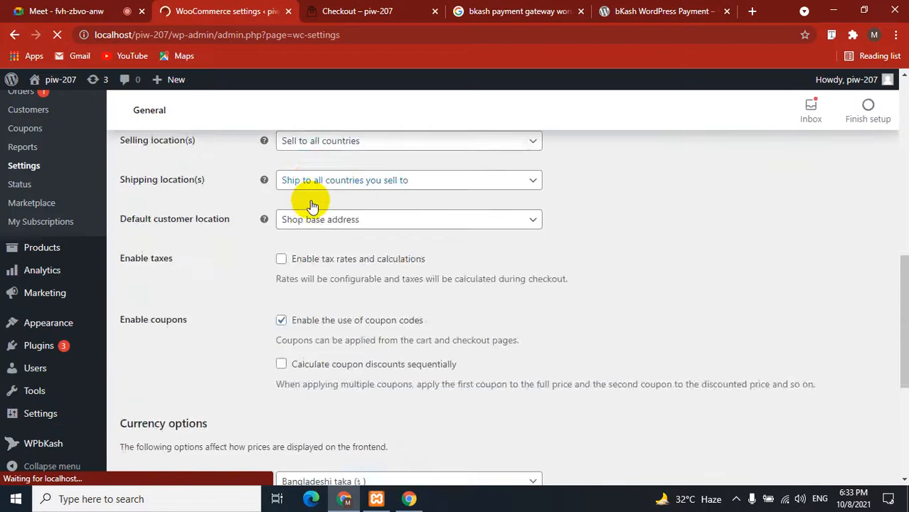
pyautogui.scroll(8, 311, 204)
pyautogui.scroll(4, 310, 205)
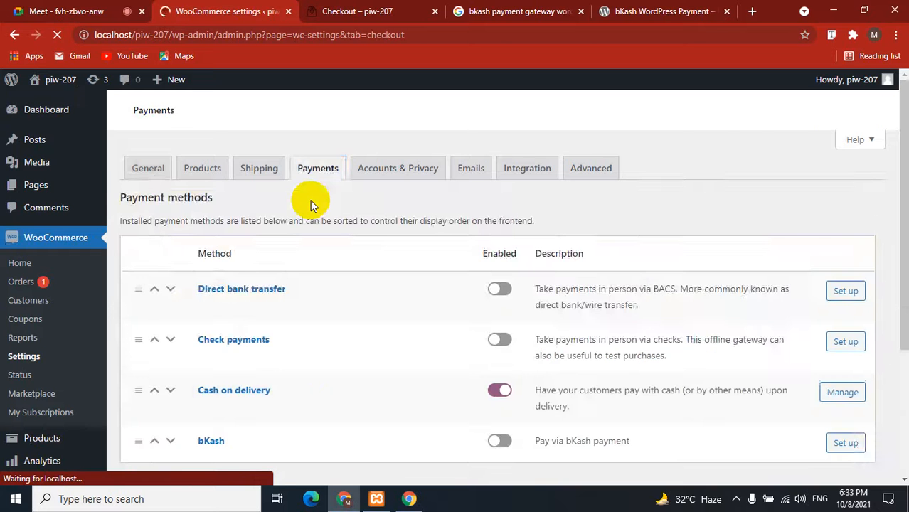
pyautogui.scroll(-3, 311, 205)
pyautogui.scroll(3, 310, 205)
pyautogui.scroll(-1, 311, 204)
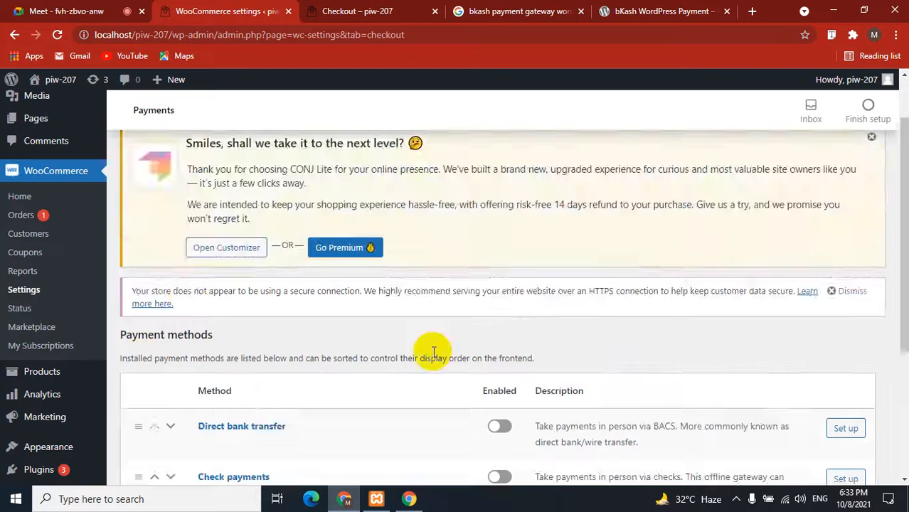
pyautogui.scroll(-2, 435, 352)
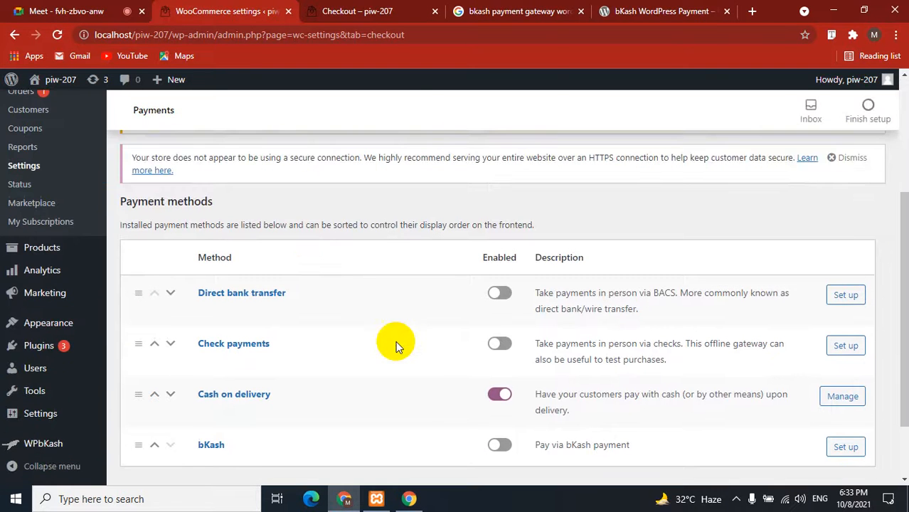
pyautogui.scroll(-1, 397, 346)
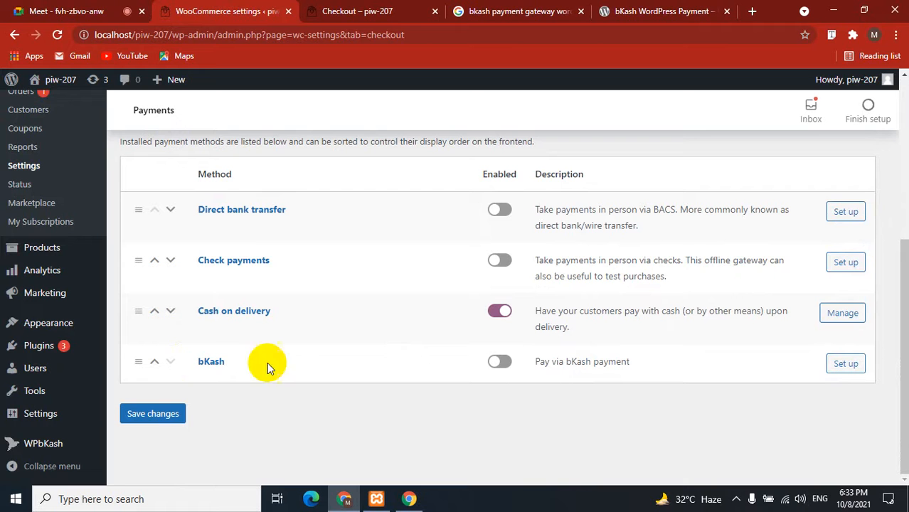
pyautogui.click(498, 362)
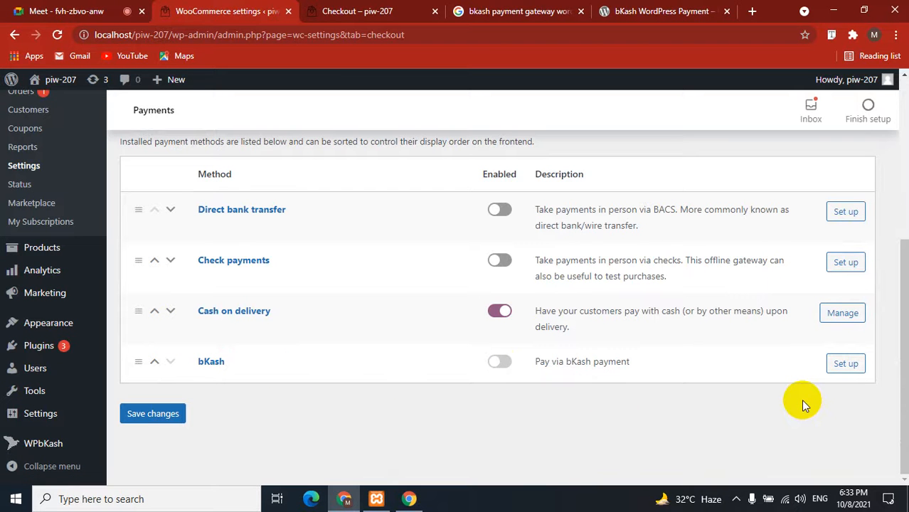
# Open the bKash payment setup and review its Title and Description fields.
pyautogui.click(846, 365)
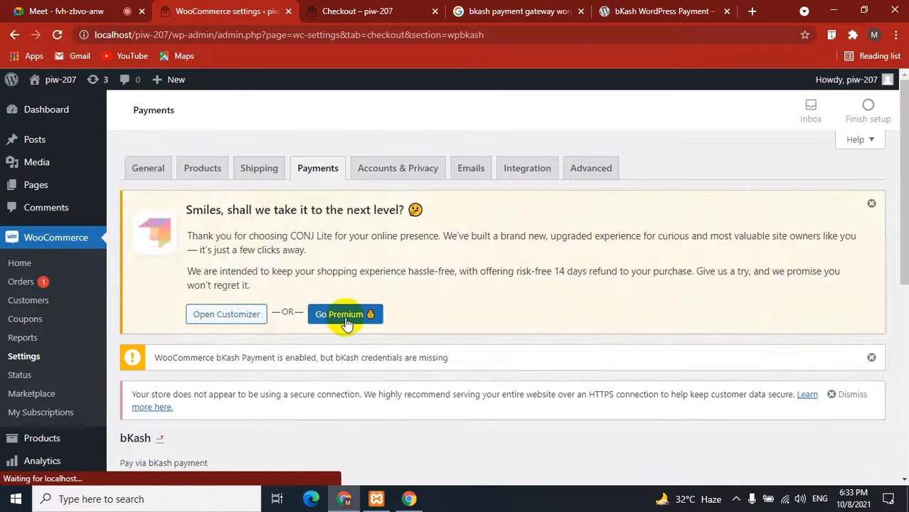
pyautogui.scroll(-1, 344, 320)
pyautogui.scroll(-3, 334, 323)
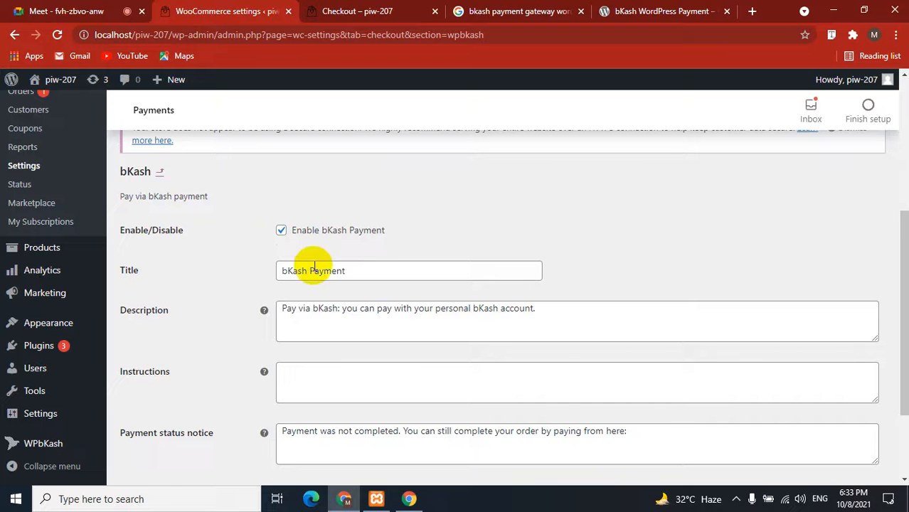
pyautogui.scroll(-1, 244, 324)
pyautogui.scroll(-1, 244, 321)
pyautogui.click(355, 242)
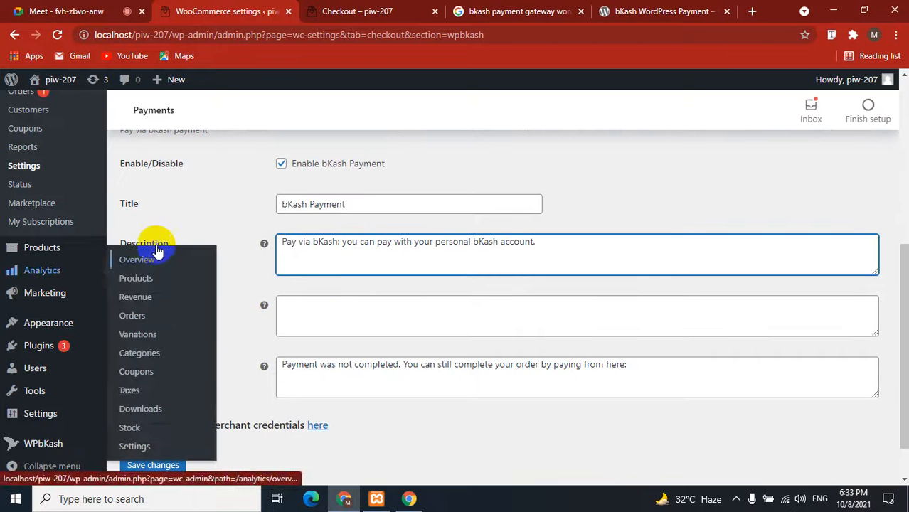
pyautogui.click(463, 242)
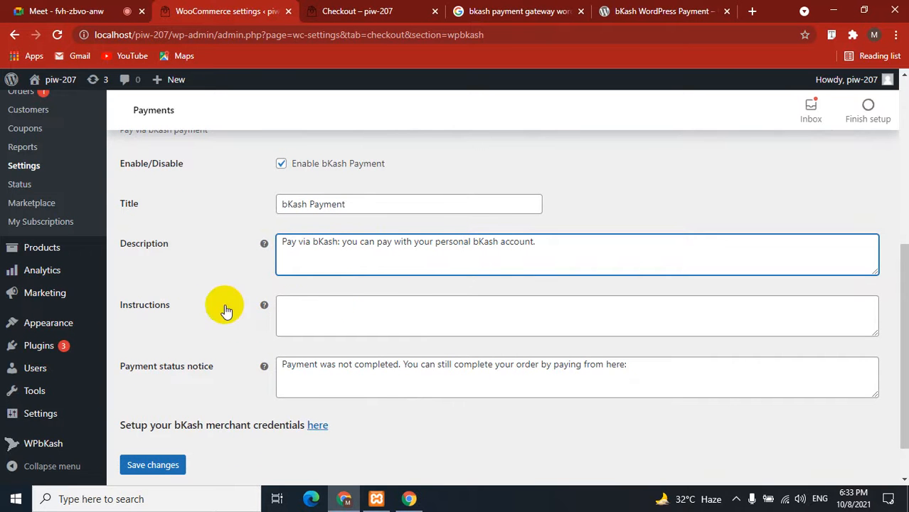
pyautogui.scroll(10, 216, 349)
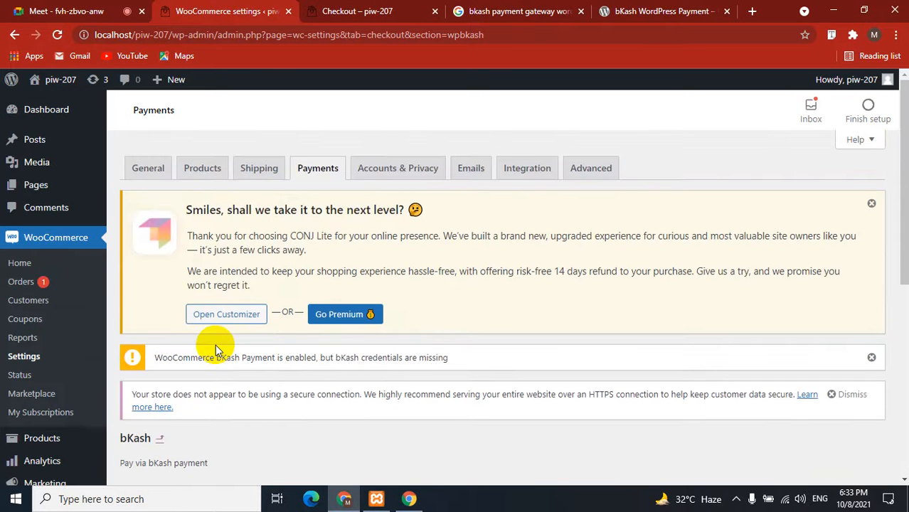
pyautogui.scroll(-10, 215, 349)
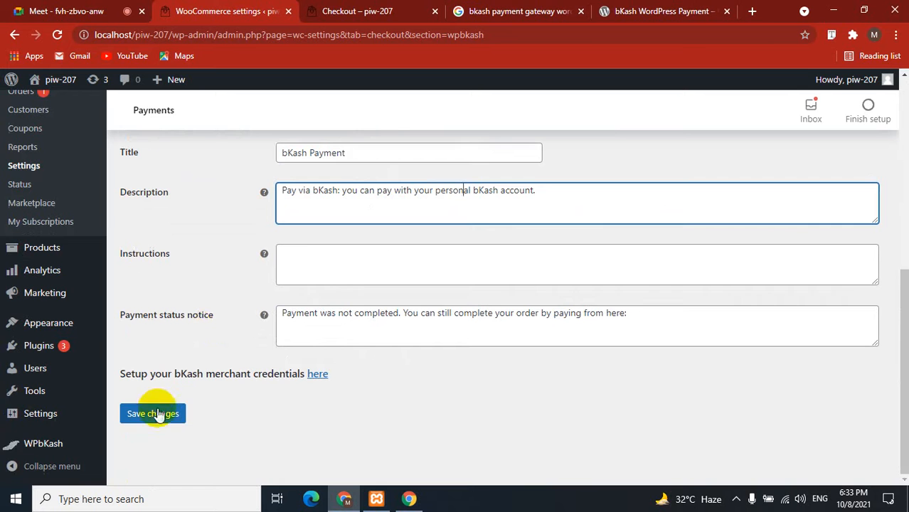
# Save the bKash settings titled 'bKash Payment' and note the missing-credentials warning.
pyautogui.click(153, 414)
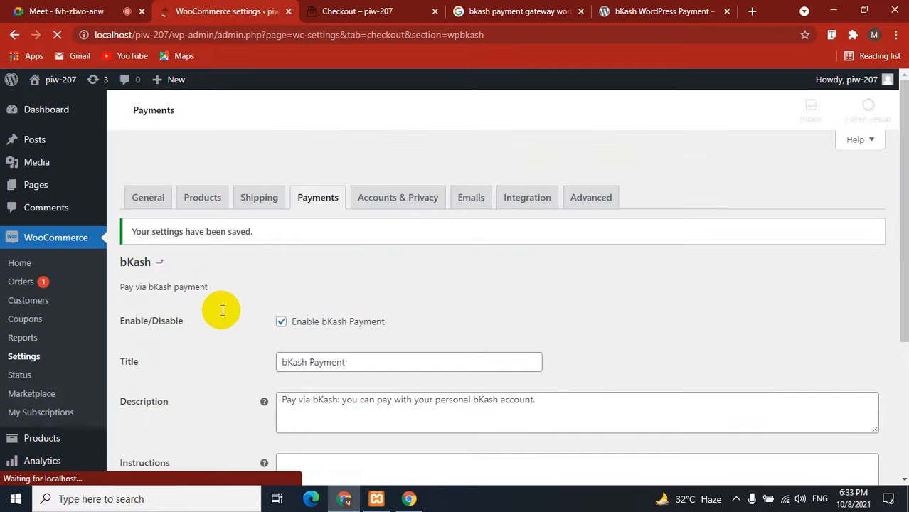
pyautogui.scroll(-5, 221, 310)
pyautogui.scroll(2, 221, 309)
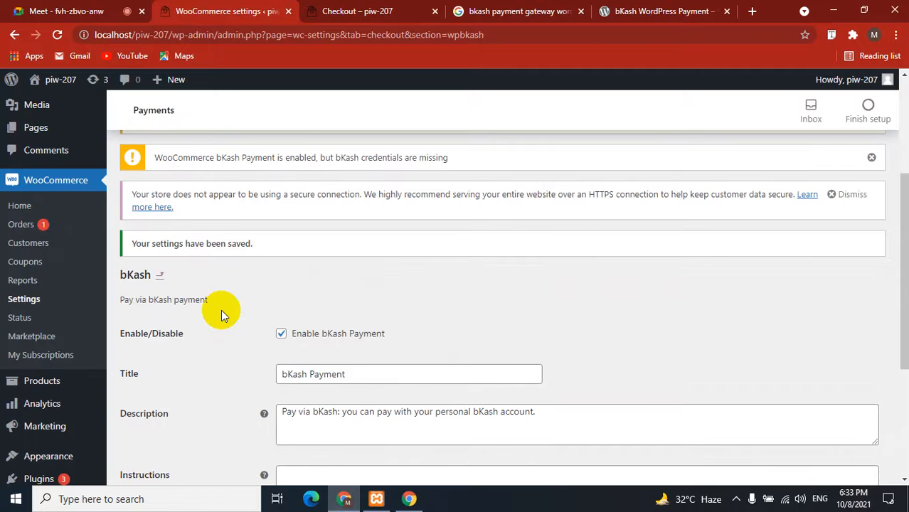
pyautogui.scroll(1, 221, 309)
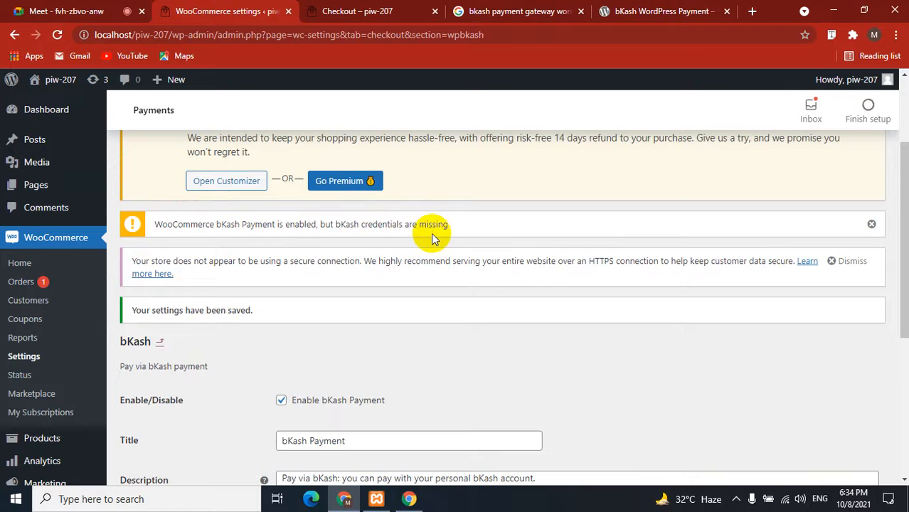
pyautogui.scroll(-4, 247, 349)
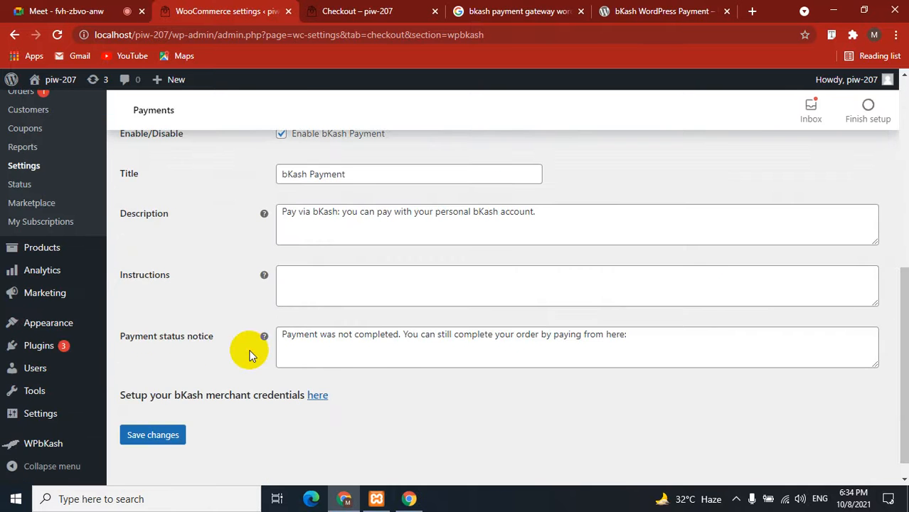
# Add JLab Audio Neon and Cricket Wireless G6 to the cart from the store home page.
pyautogui.click(355, 11)
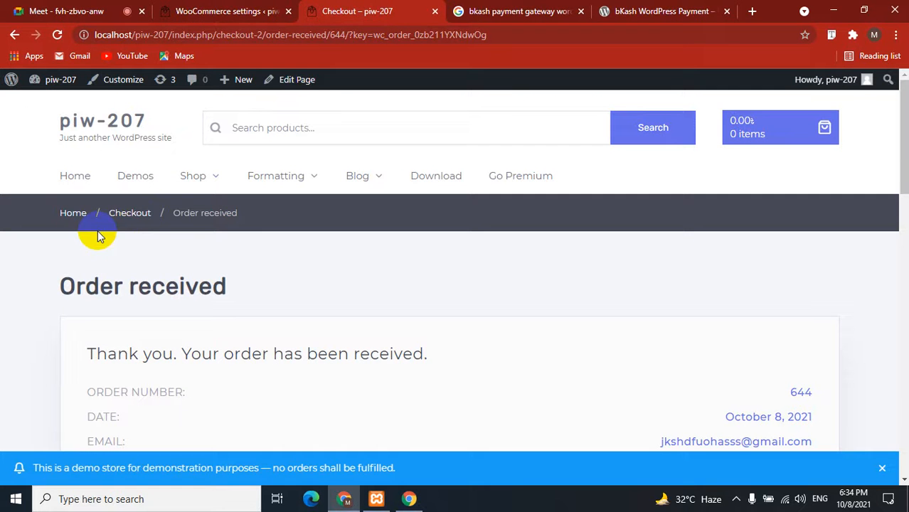
pyautogui.click(116, 126)
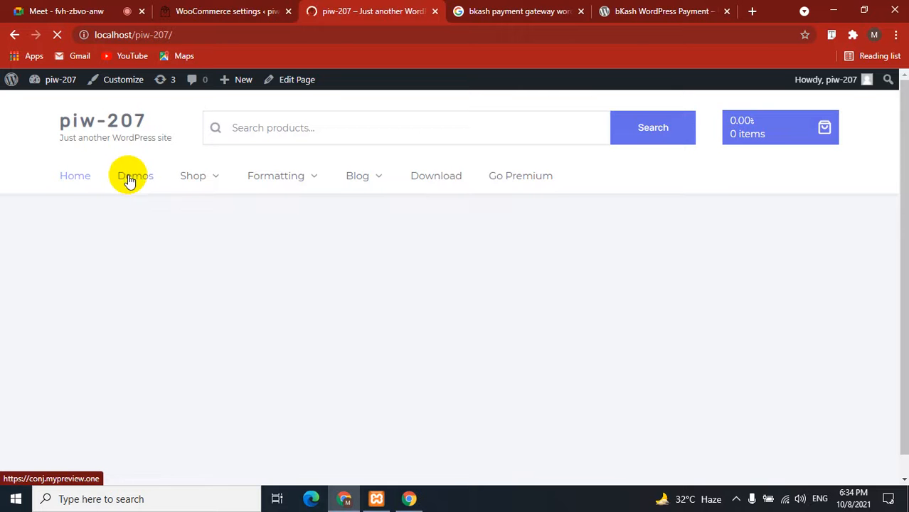
pyautogui.scroll(-5, 5, 238)
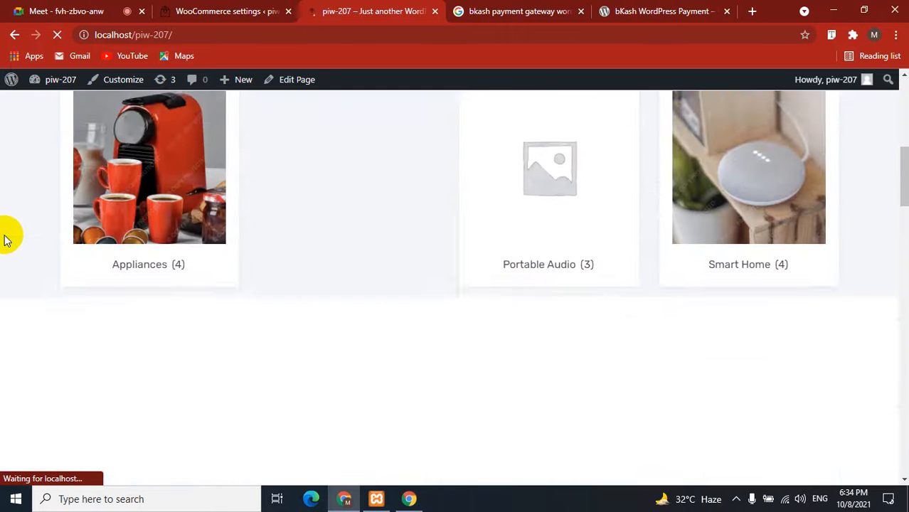
pyautogui.scroll(-10, 6, 238)
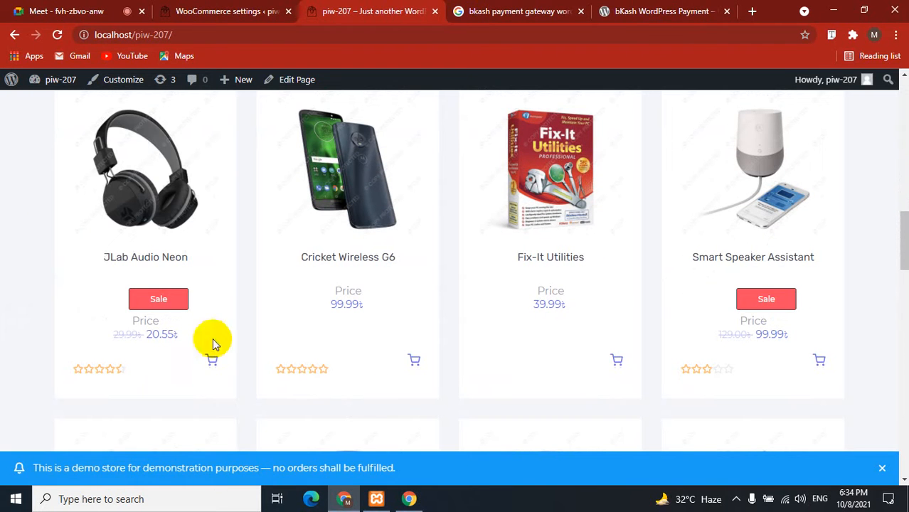
pyautogui.click(212, 360)
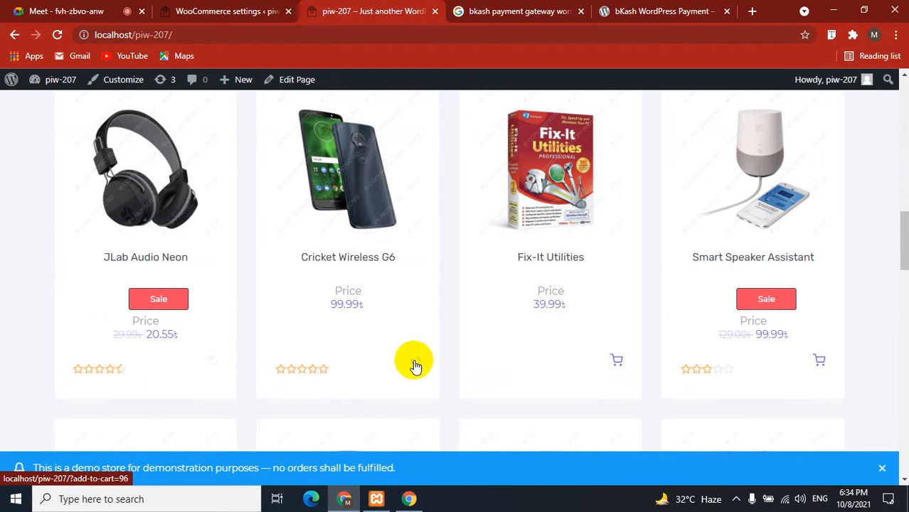
pyautogui.click(416, 362)
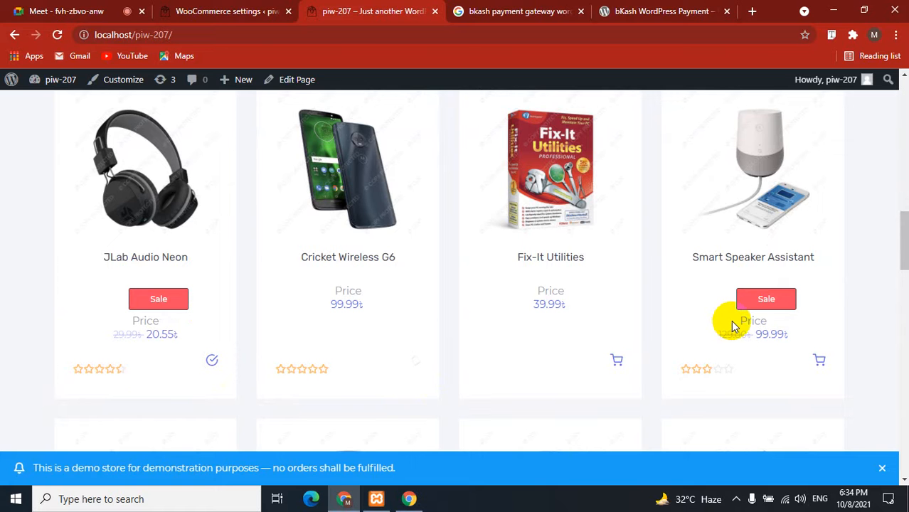
# Proceed to checkout, review the 160.54৳ order, and accept the terms and conditions.
pyautogui.scroll(12, 732, 324)
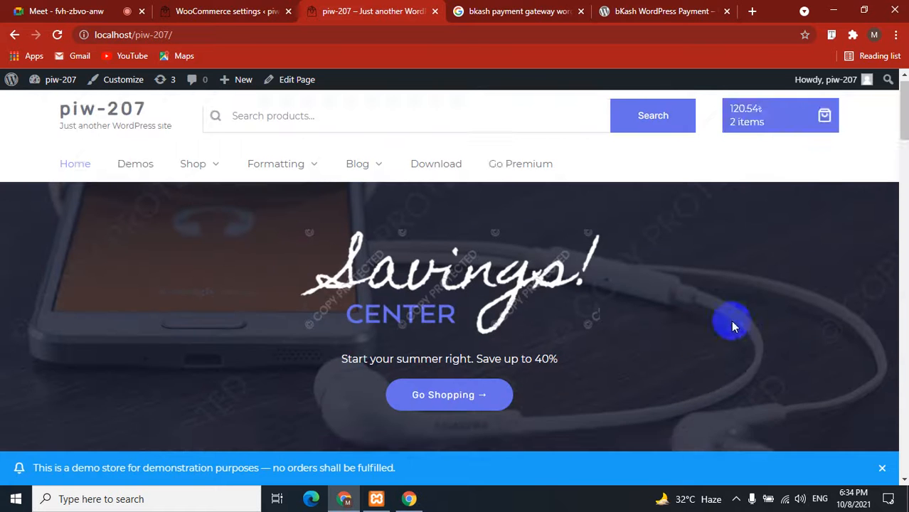
pyautogui.moveTo(771, 127)
pyautogui.click(746, 408)
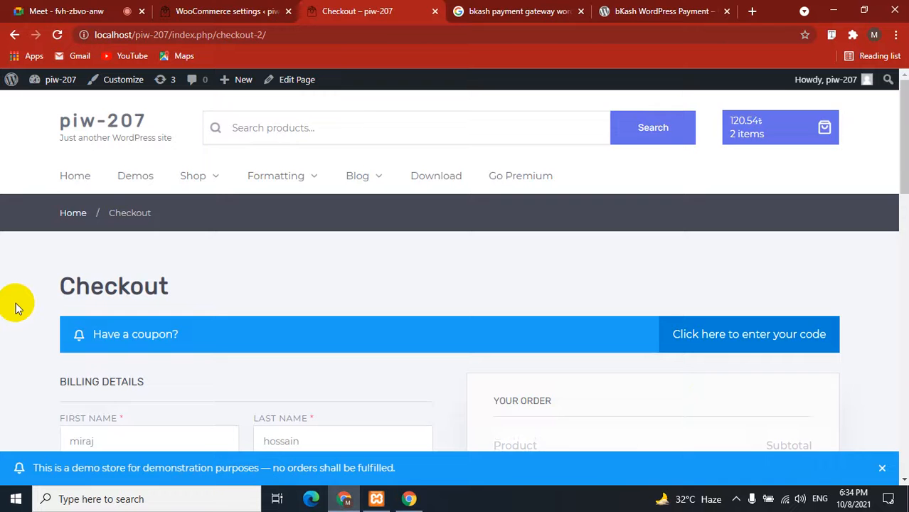
pyautogui.scroll(-4, 18, 307)
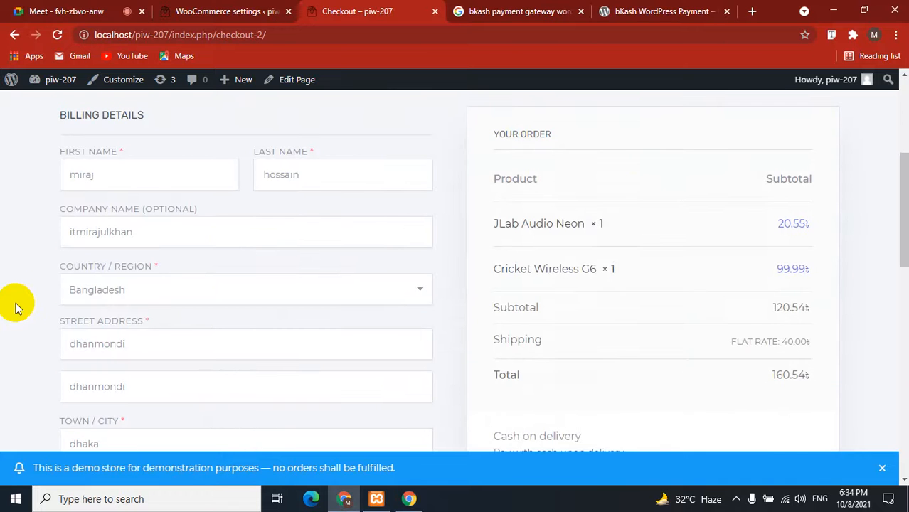
pyautogui.scroll(-2, 18, 308)
pyautogui.scroll(3, 42, 284)
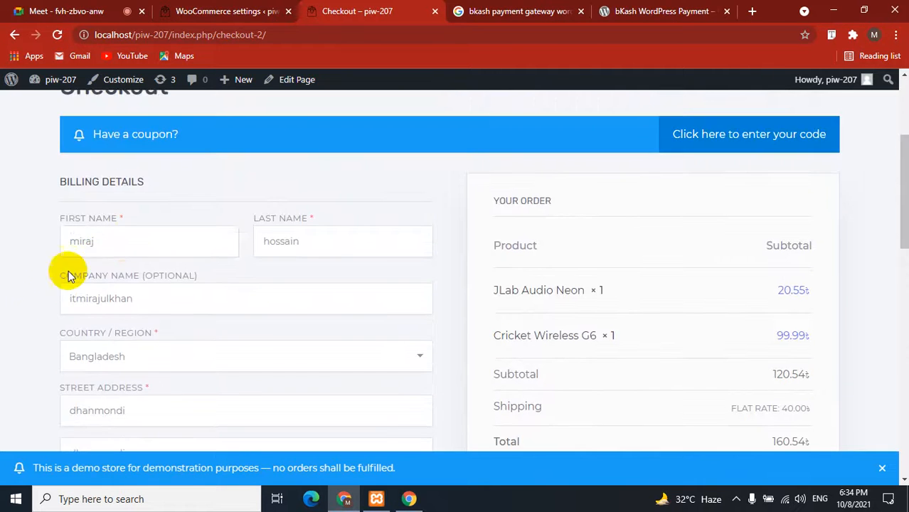
pyautogui.scroll(-4, 6, 278)
pyautogui.scroll(-7, 7, 290)
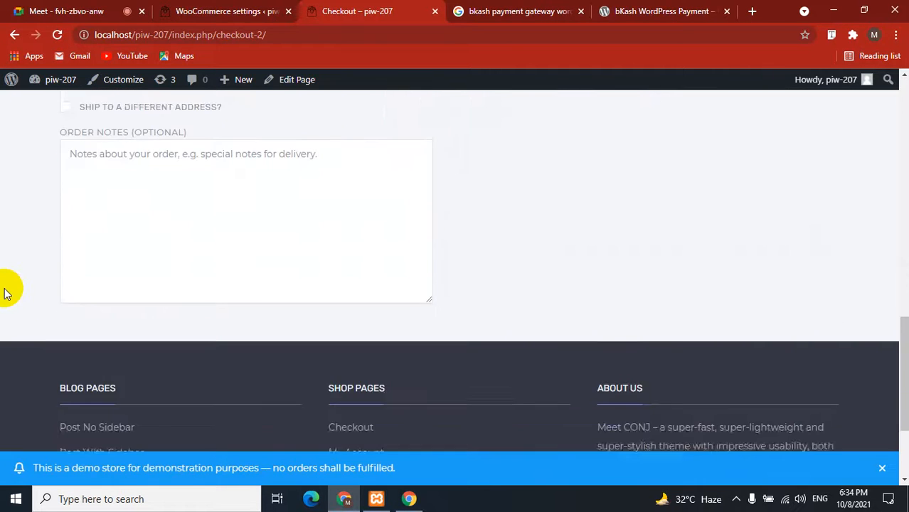
pyautogui.scroll(5, 31, 304)
pyautogui.scroll(1, 570, 404)
pyautogui.scroll(1, 570, 402)
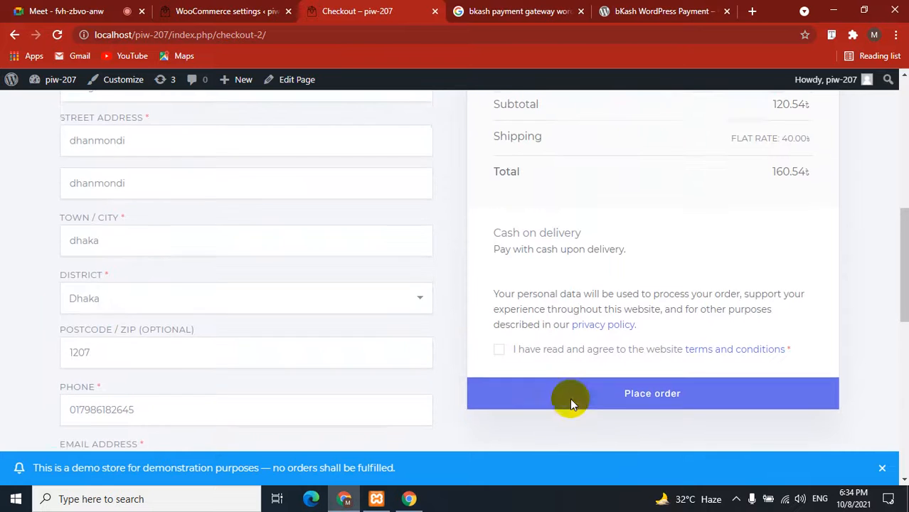
pyautogui.click(501, 360)
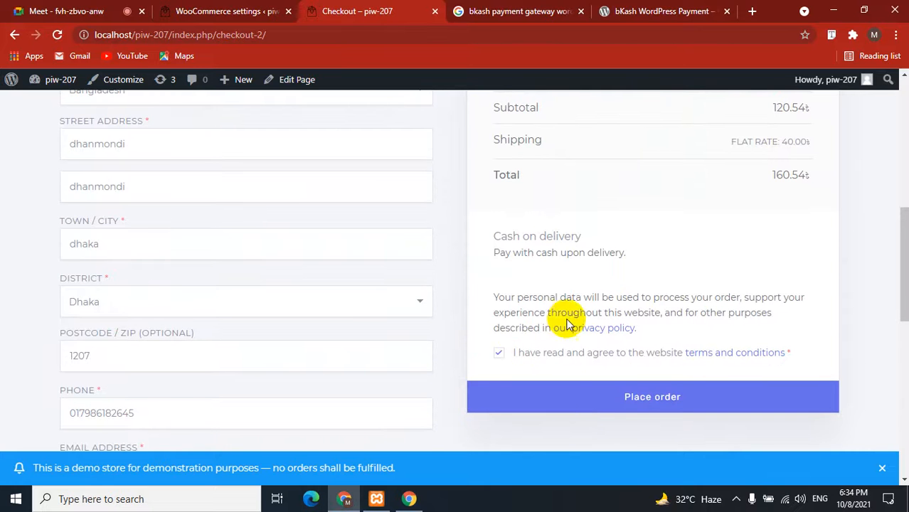
pyautogui.scroll(2, 566, 318)
pyautogui.scroll(2, 571, 317)
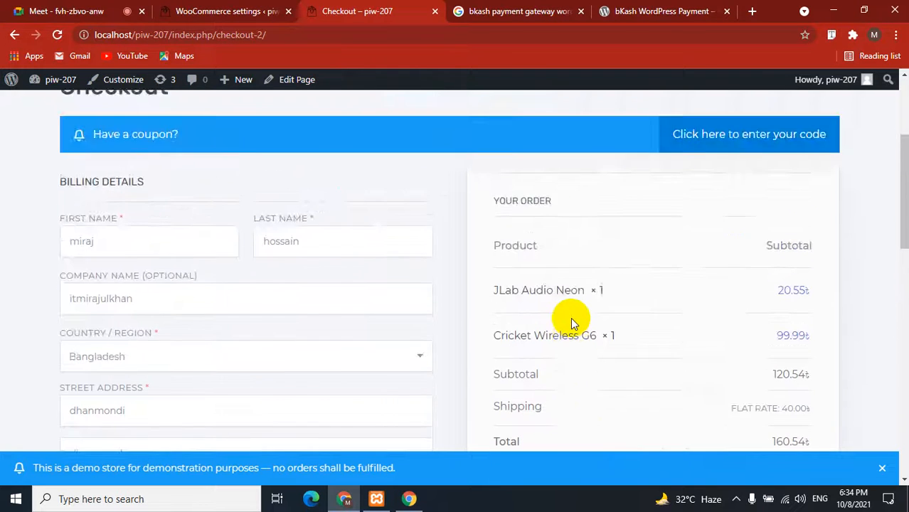
pyautogui.scroll(-4, 573, 320)
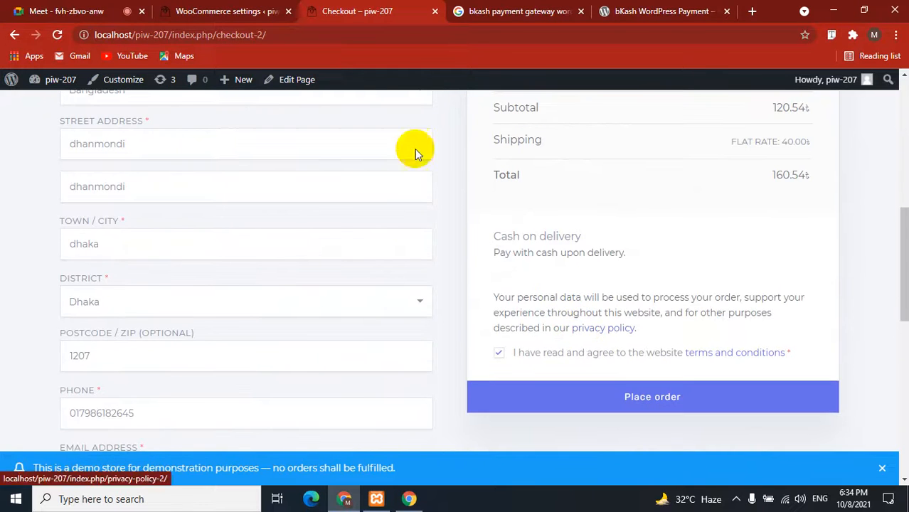
# Open WPbKash Settings and All Entries each in a new browser tab.
pyautogui.click(170, 11)
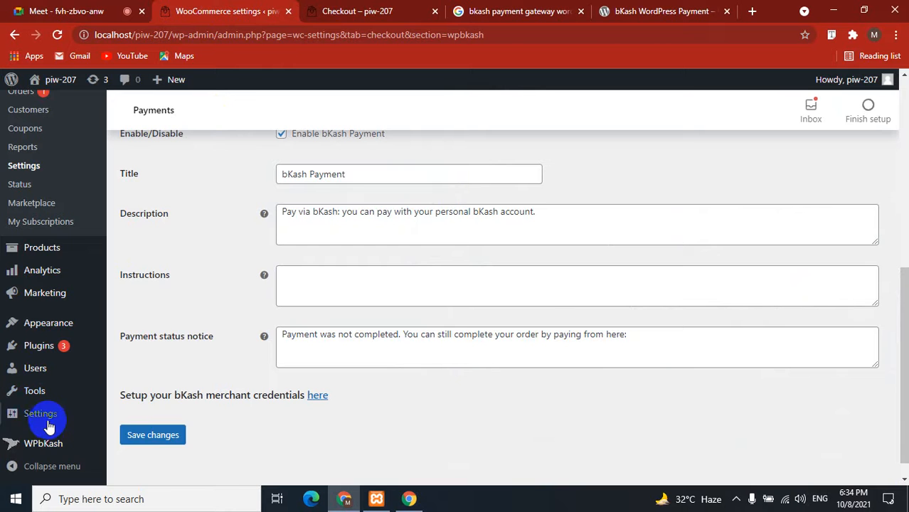
pyautogui.moveTo(32, 444)
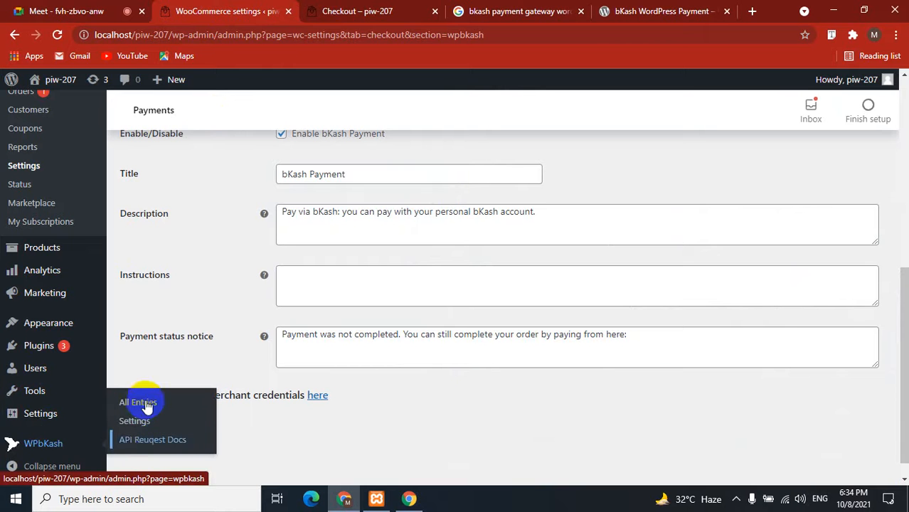
pyautogui.rightClick(144, 424)
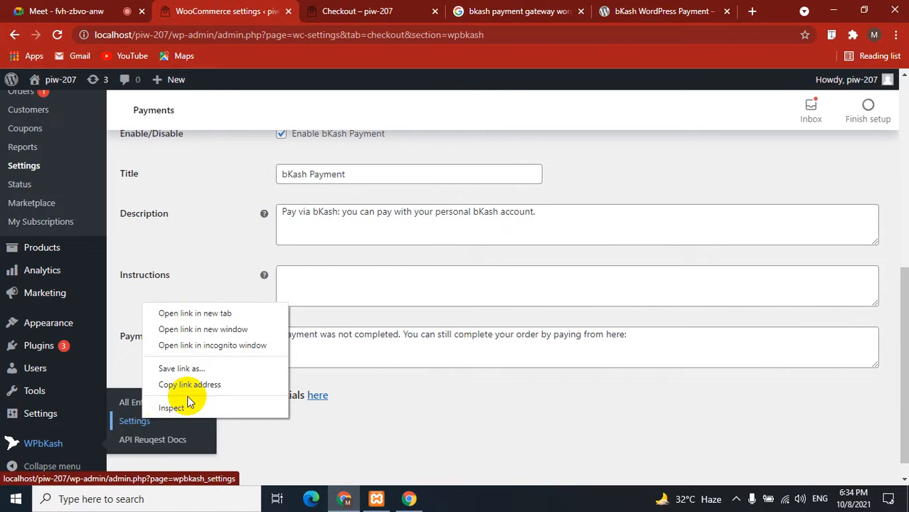
pyautogui.click(183, 312)
pyautogui.moveTo(50, 447)
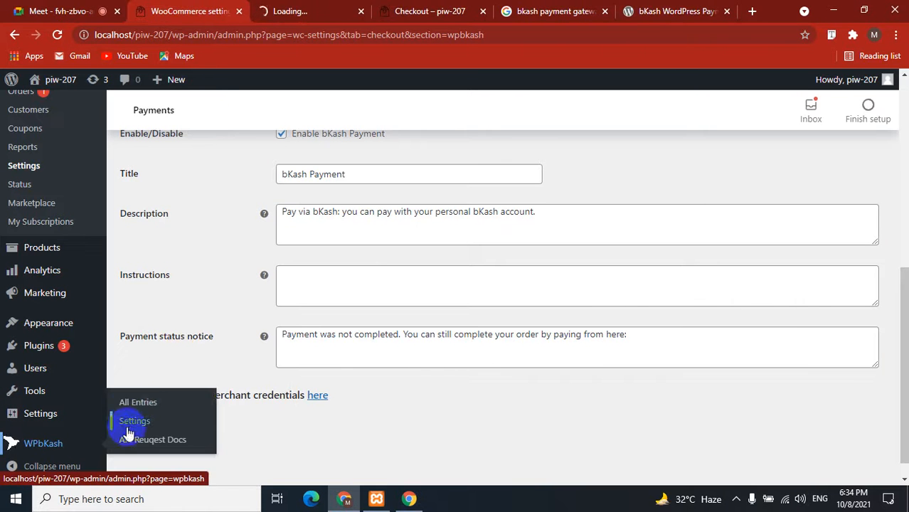
pyautogui.rightClick(142, 401)
pyautogui.click(199, 295)
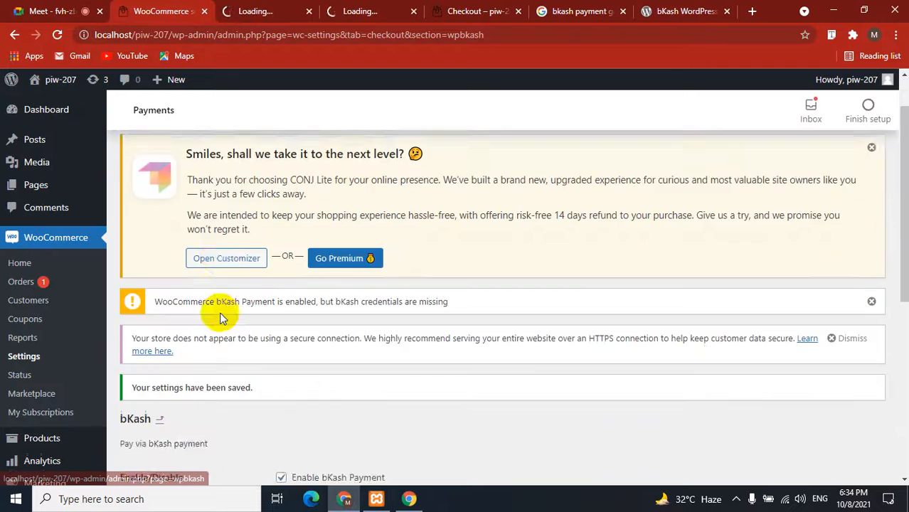
pyautogui.click(14, 34)
# In the WPbKash Settings tab, check the empty App Key and Secret fields, then view the Extra section.
pyautogui.click(279, 11)
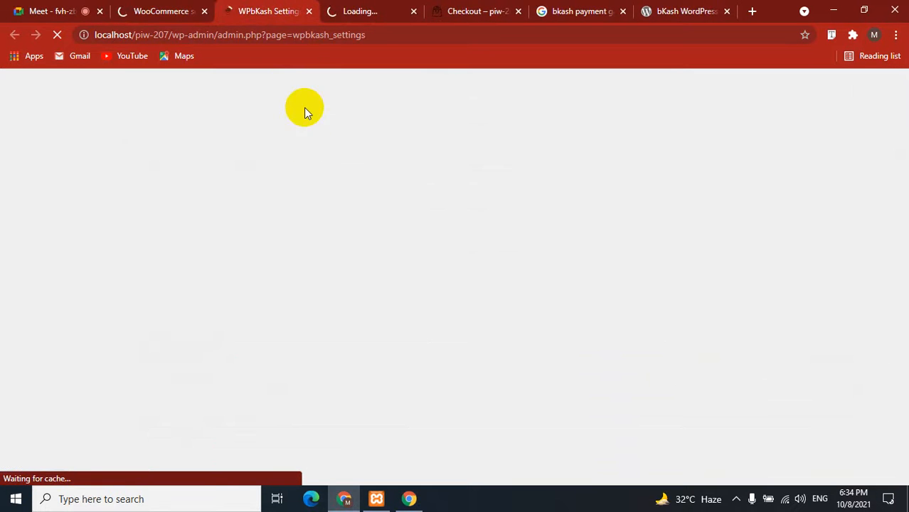
pyautogui.scroll(-4, 306, 138)
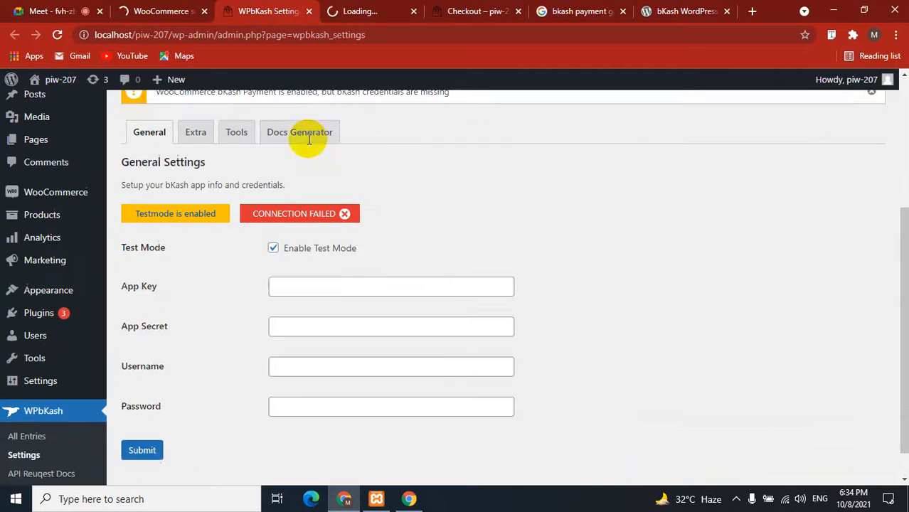
pyautogui.scroll(3, 306, 138)
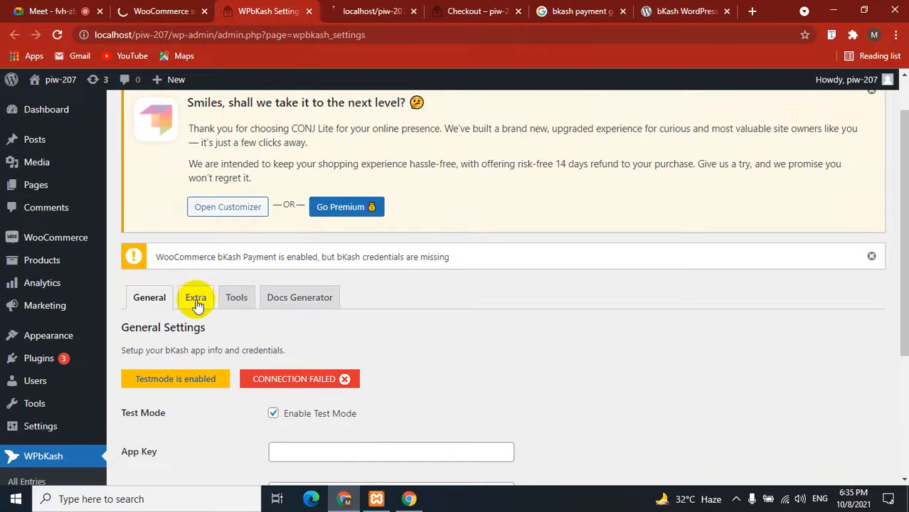
pyautogui.scroll(-3, 209, 314)
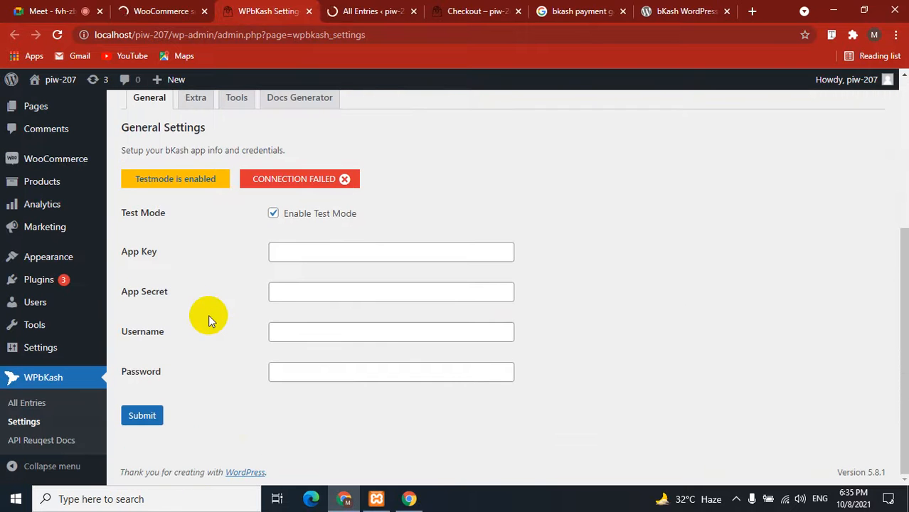
pyautogui.click(294, 251)
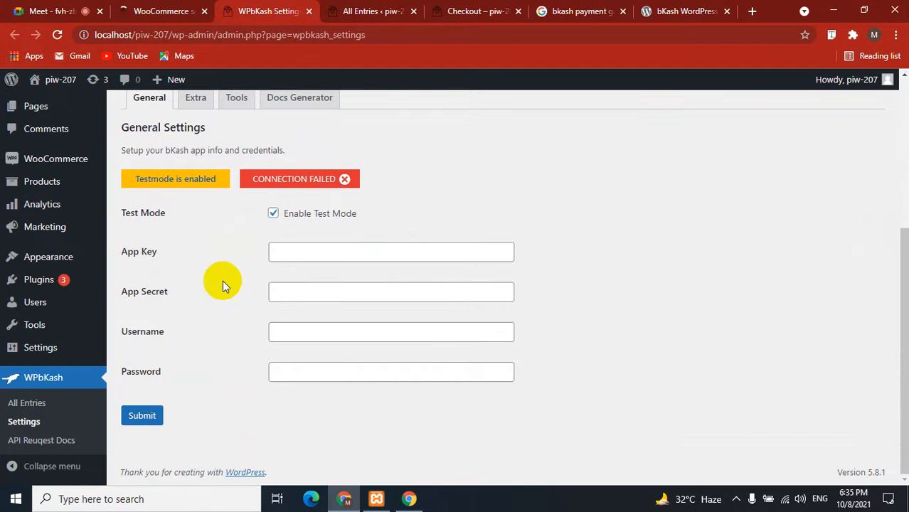
pyautogui.click(290, 295)
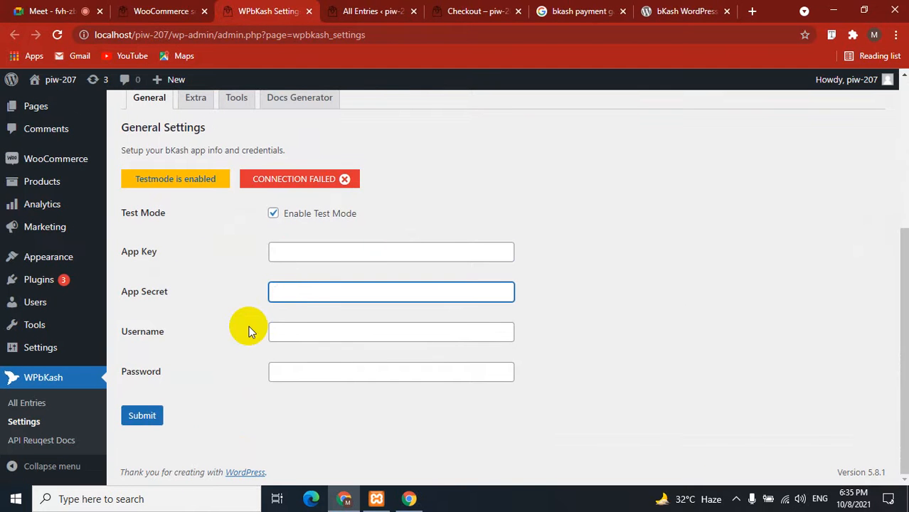
pyautogui.scroll(3, 249, 331)
pyautogui.click(193, 299)
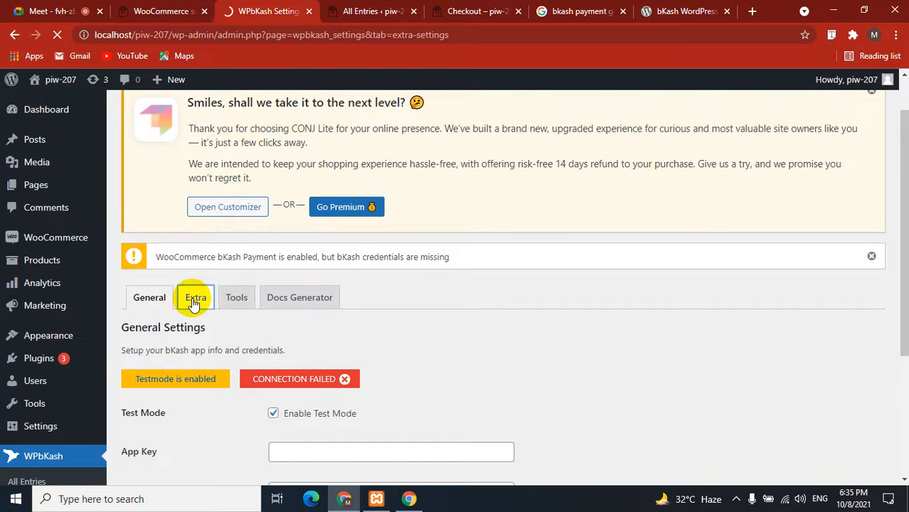
# Enable the bKash fee charge and keep Percentage as the charge type.
pyautogui.scroll(-2, 192, 305)
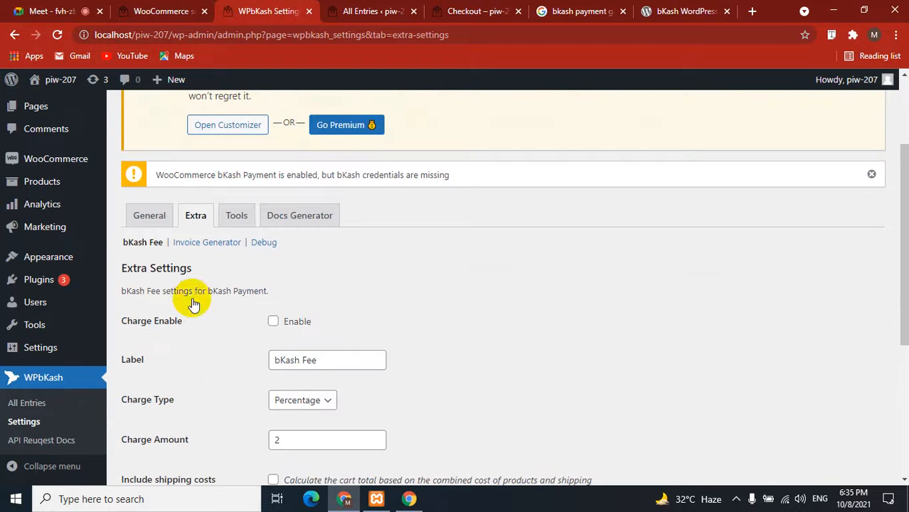
pyautogui.scroll(-1, 212, 340)
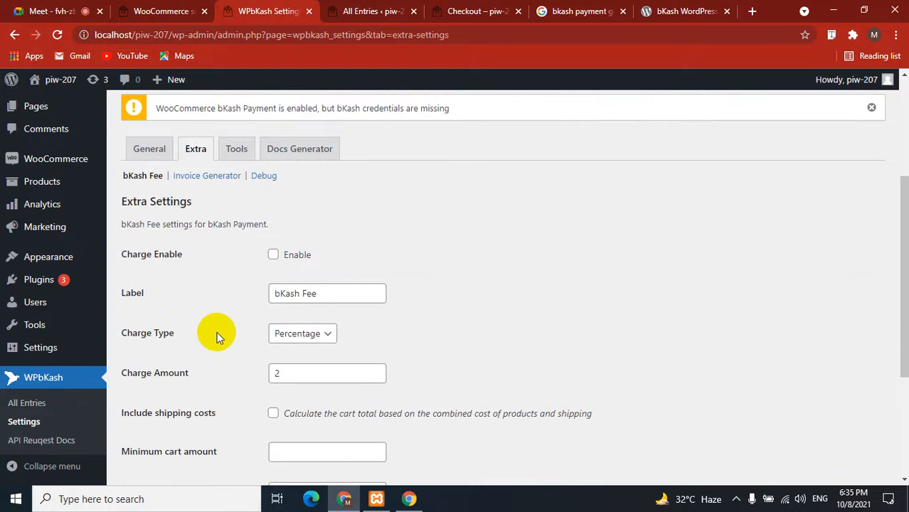
pyautogui.click(273, 254)
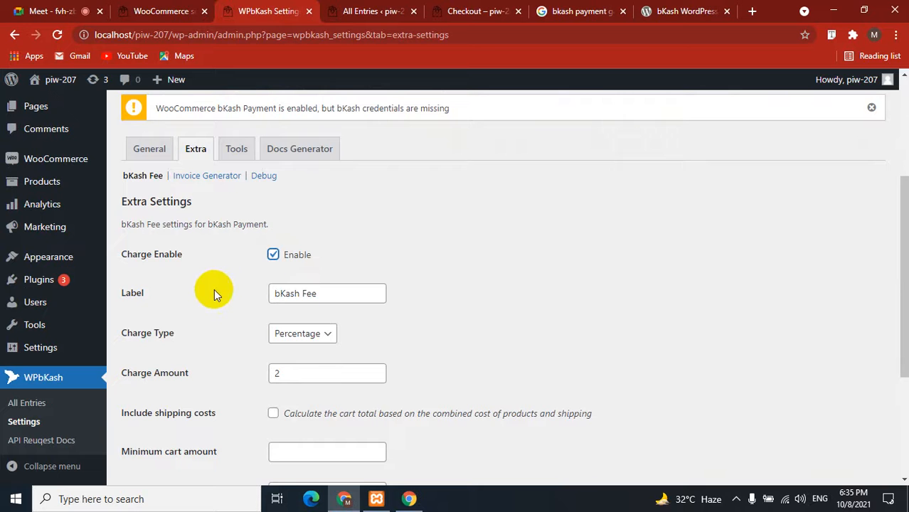
pyautogui.click(310, 293)
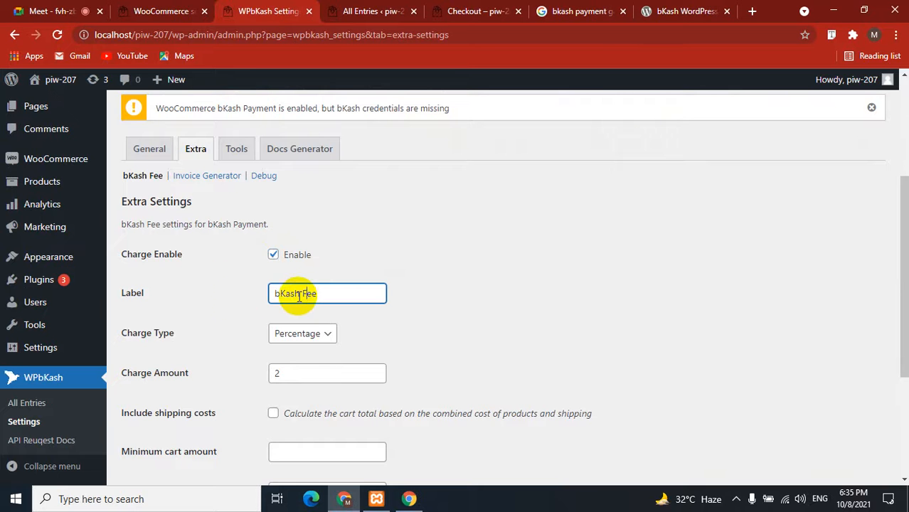
pyautogui.scroll(-1, 235, 310)
pyautogui.scroll(-2, 236, 309)
pyautogui.click(319, 200)
pyautogui.click(318, 198)
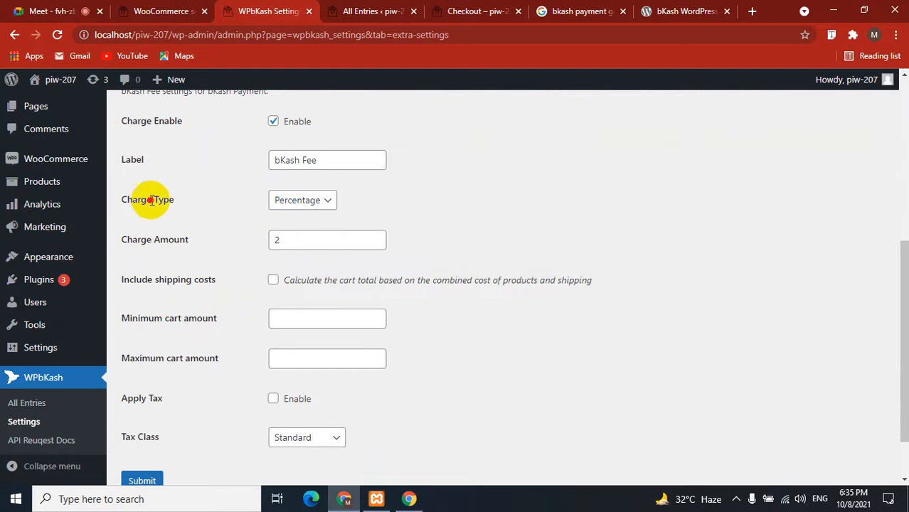
pyautogui.moveTo(121, 118); pyautogui.dragTo(173, 204)
pyautogui.click(173, 204)
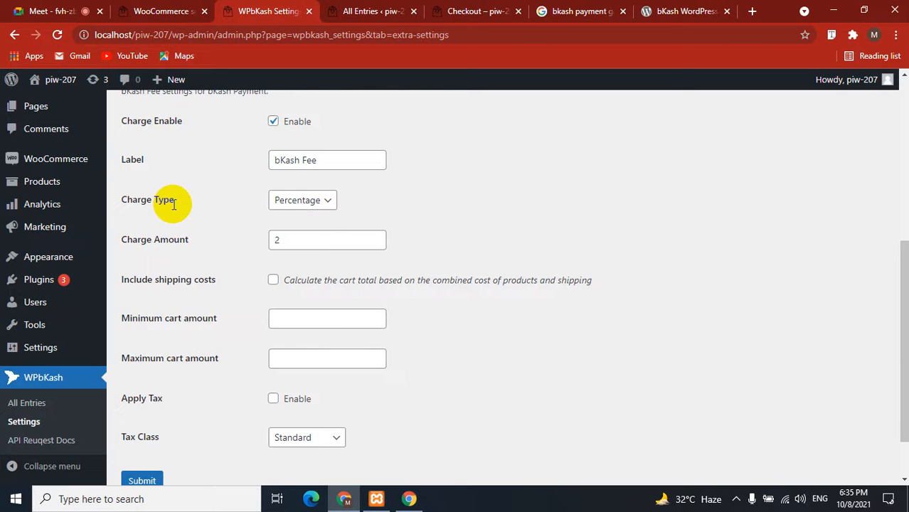
# Try the Fixed charge type, revert to Percentage, and save the 2% 'bKash Fee' settings.
pyautogui.click(297, 236)
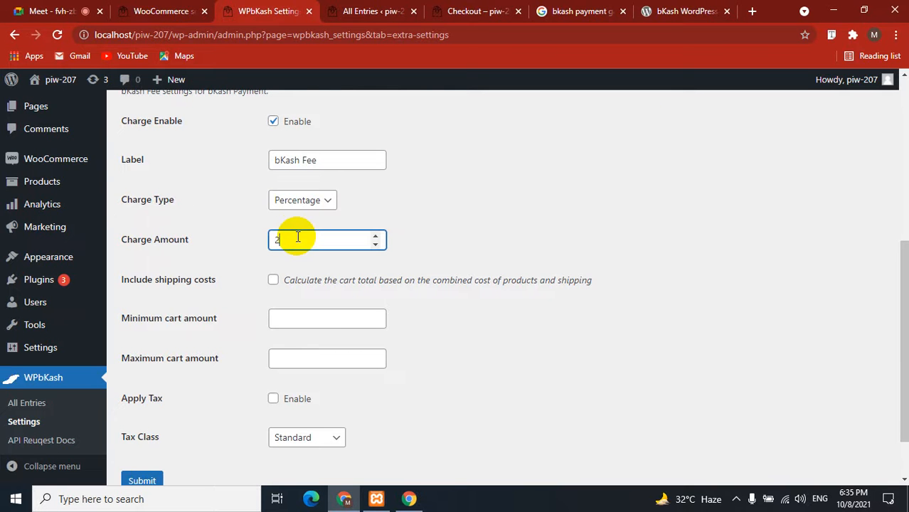
pyautogui.click(304, 201)
pyautogui.click(293, 229)
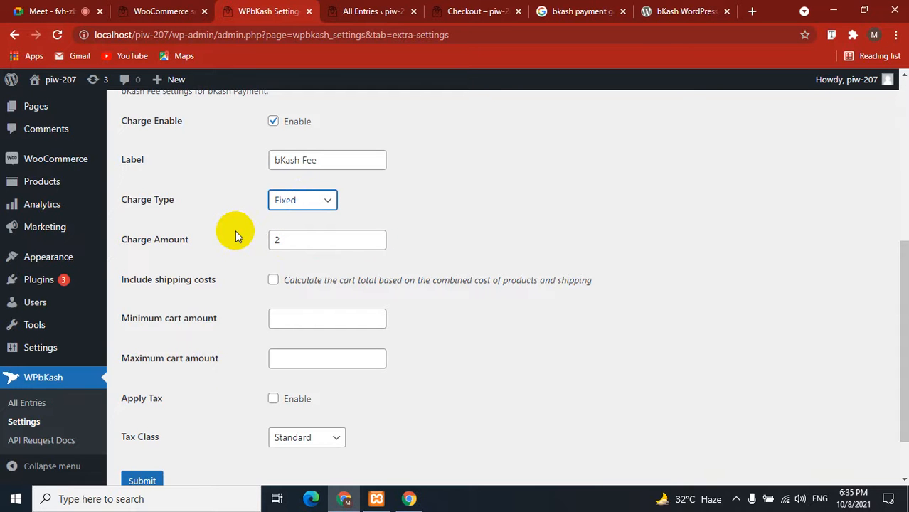
pyautogui.click(300, 202)
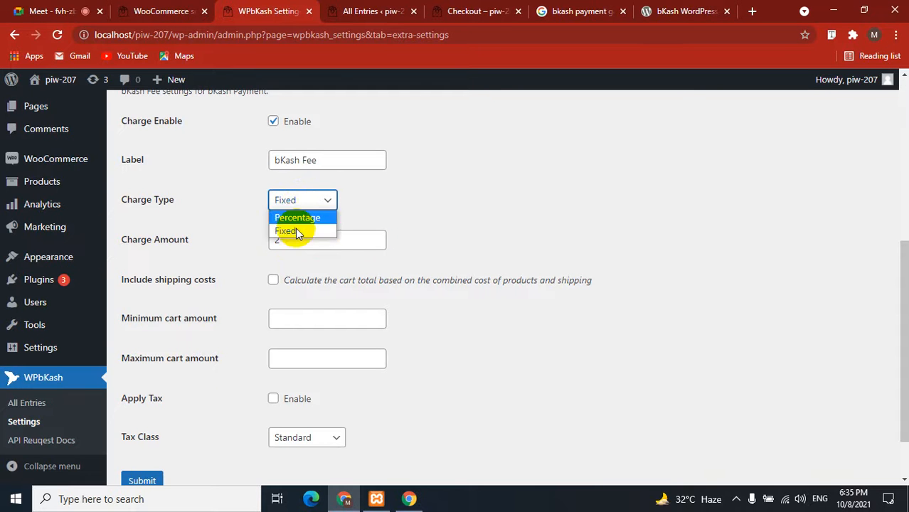
pyautogui.click(295, 229)
pyautogui.press('Up')
pyautogui.scroll(-2, 229, 243)
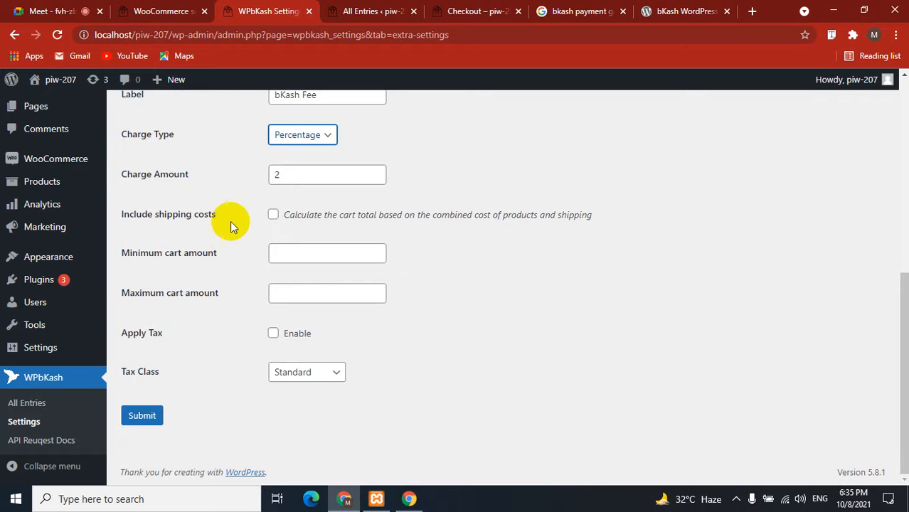
pyautogui.moveTo(135, 214); pyautogui.dragTo(217, 212)
pyautogui.click(205, 257)
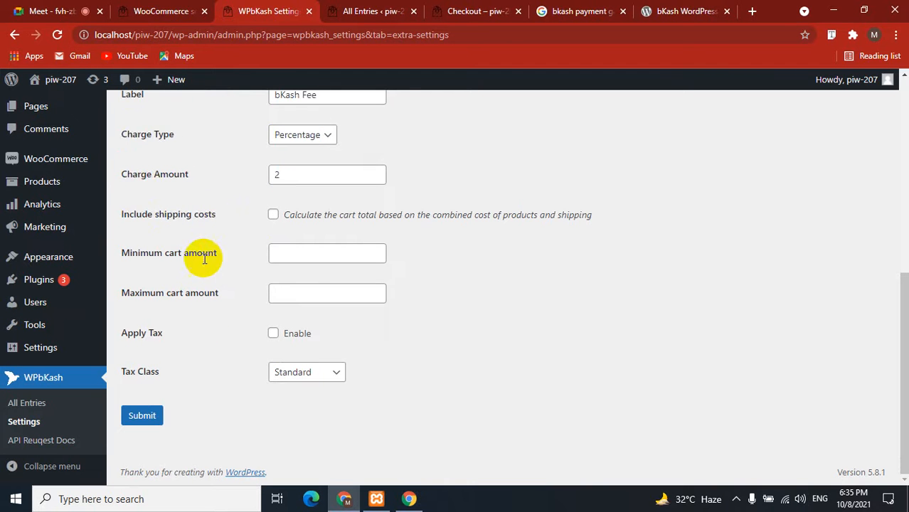
pyautogui.click(187, 253)
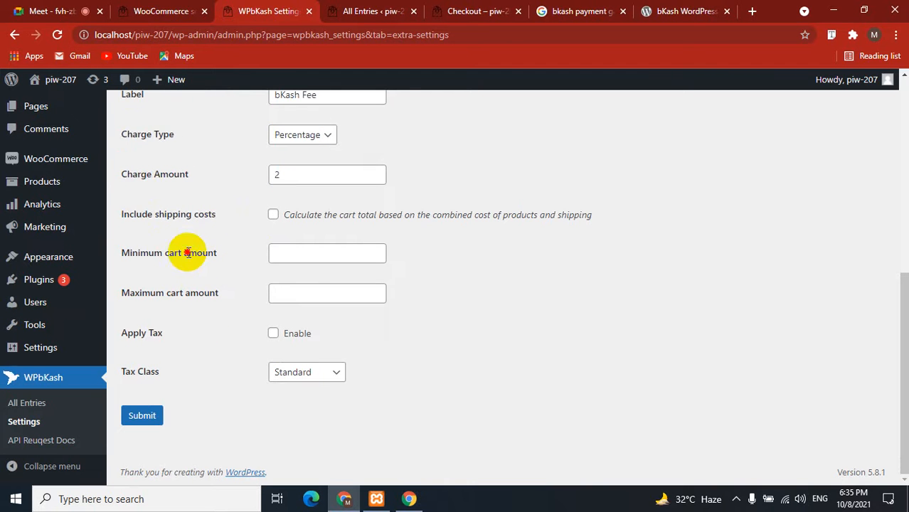
pyautogui.click(143, 416)
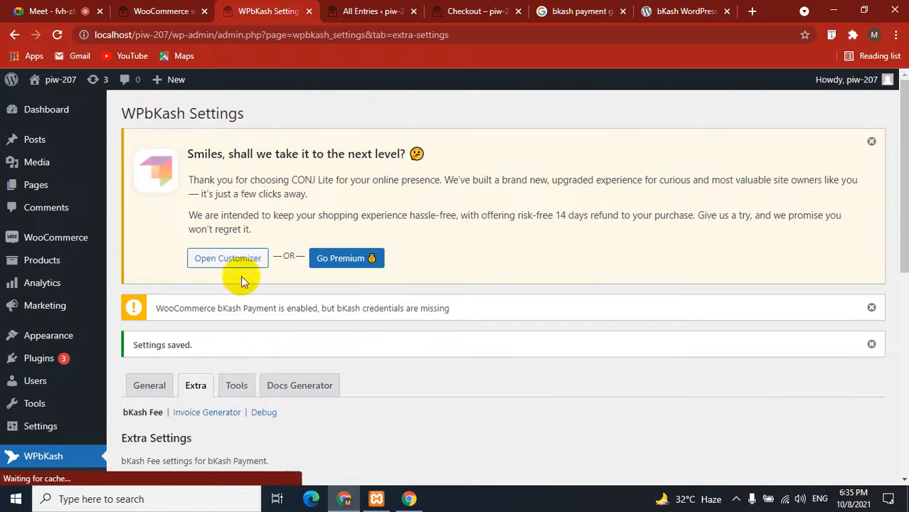
# Submit the empty WPbKash Docs Generator form under Tools, getting 'Request empty. Try to use bKash checkout first.'.
pyautogui.click(238, 386)
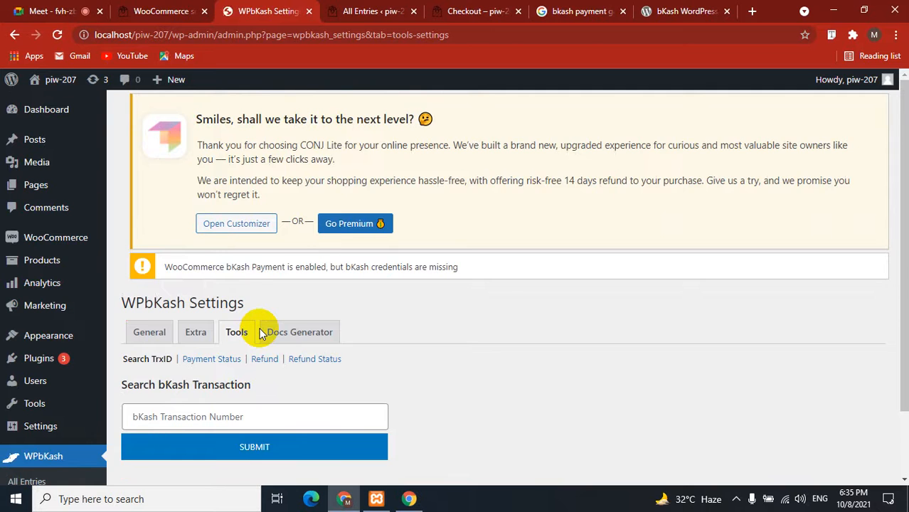
pyautogui.scroll(-2, 259, 370)
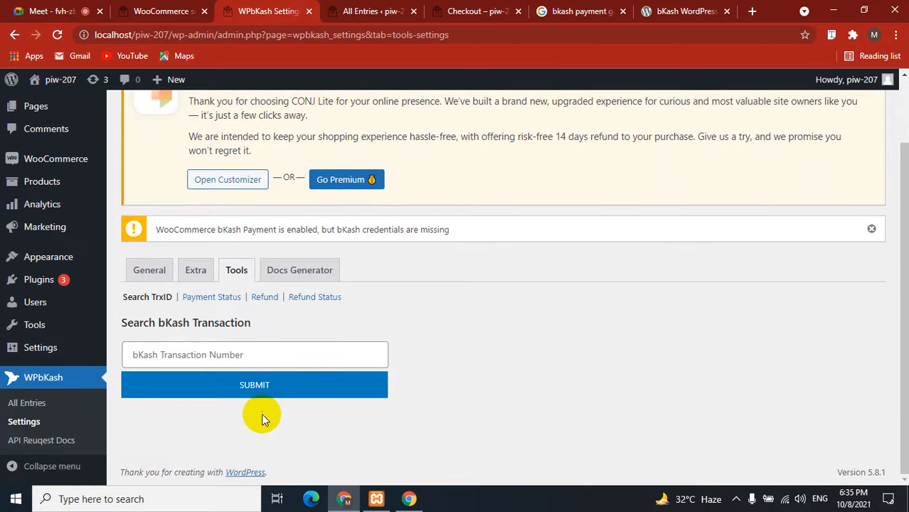
pyautogui.click(191, 354)
pyautogui.click(467, 363)
pyautogui.click(297, 276)
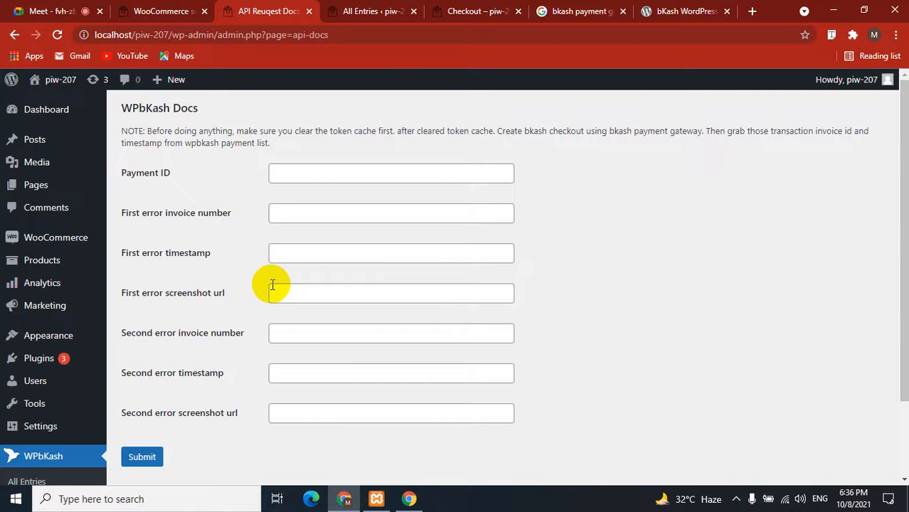
pyautogui.scroll(-2, 272, 284)
pyautogui.scroll(2, 272, 285)
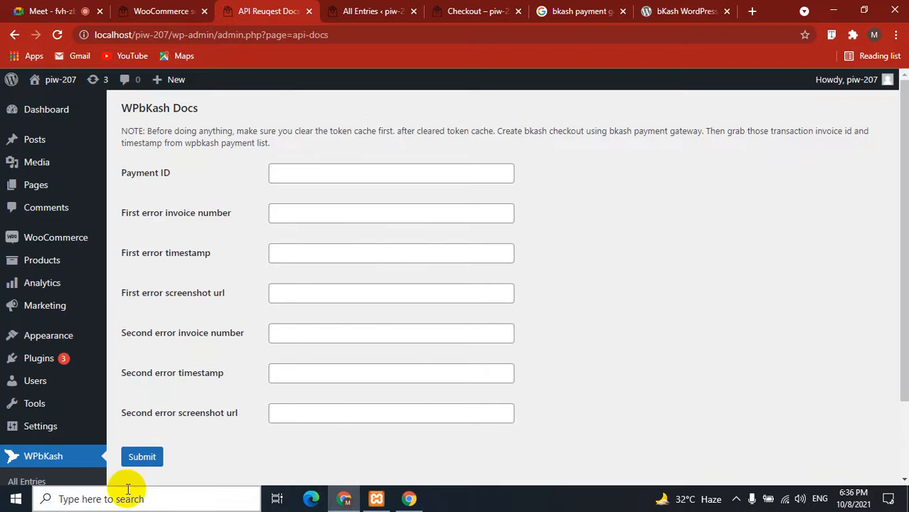
pyautogui.click(143, 456)
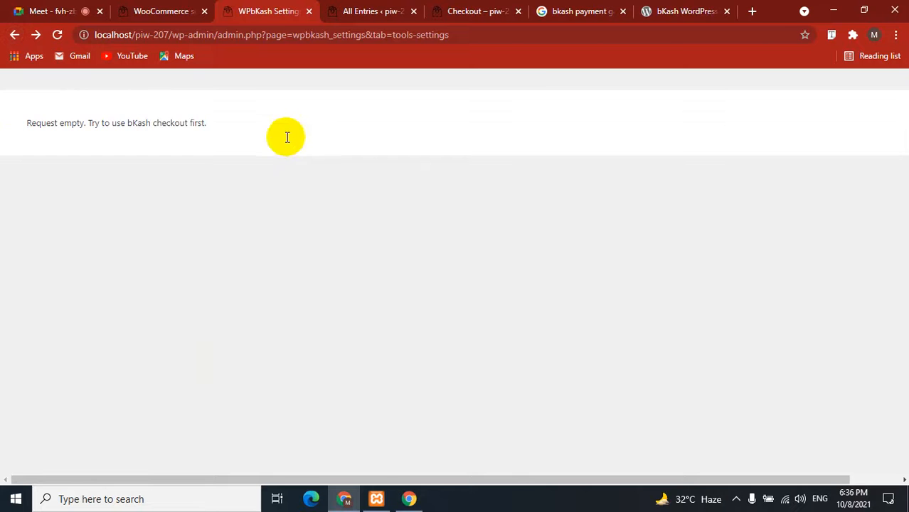
# Glance at the All Entries and checkout pages, then return to the WPbKash settings.
pyautogui.scroll(1, 331, 306)
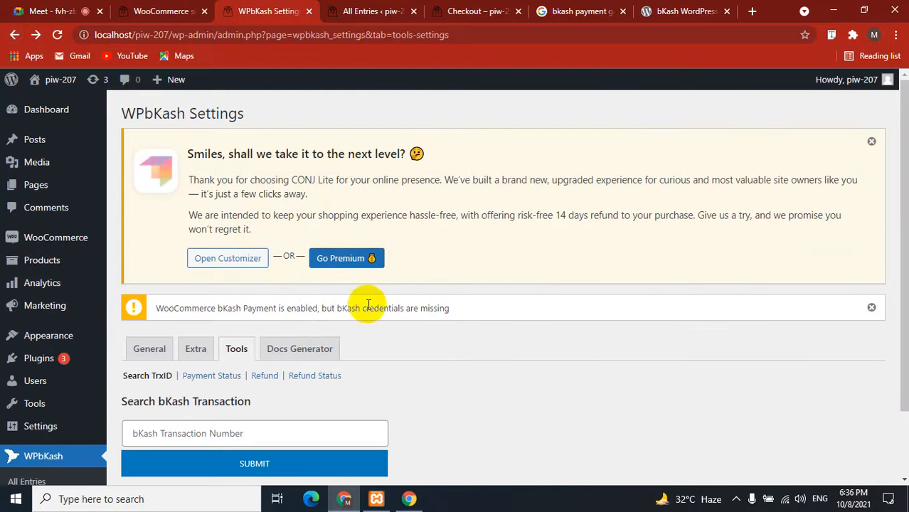
pyautogui.tripleClick(133, 306)
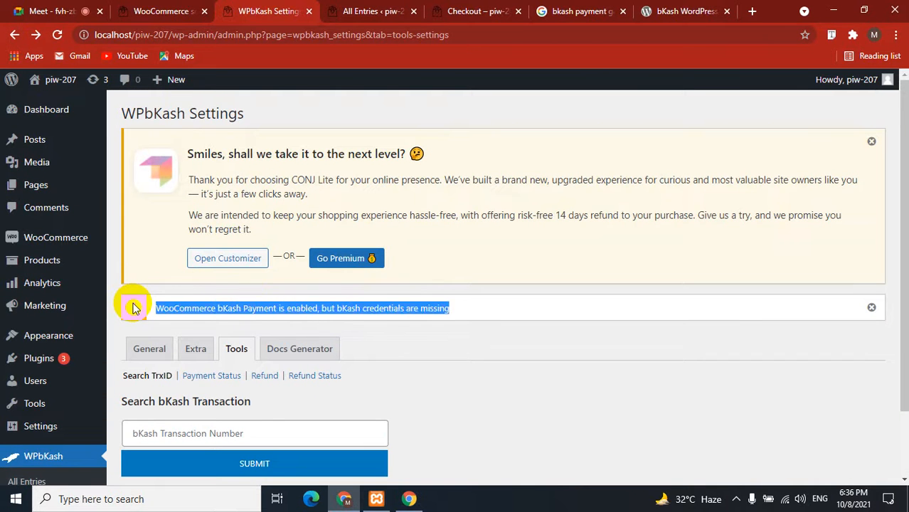
pyautogui.click(217, 309)
pyautogui.click(390, 11)
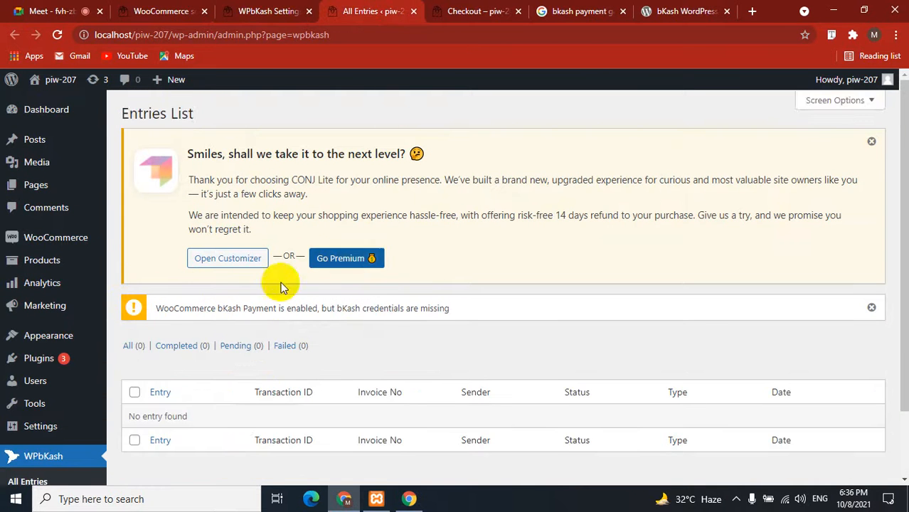
pyautogui.scroll(-2, 244, 288)
pyautogui.click(484, 11)
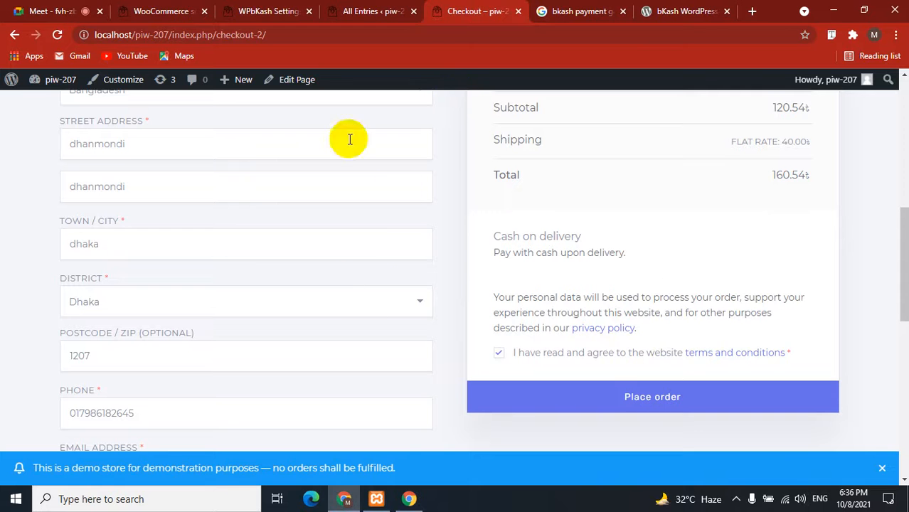
pyautogui.click(241, 10)
# Bring up the WooCommerce bKash payment settings showing bKash Payment enabled and the secure-connection warning.
pyautogui.click(175, 8)
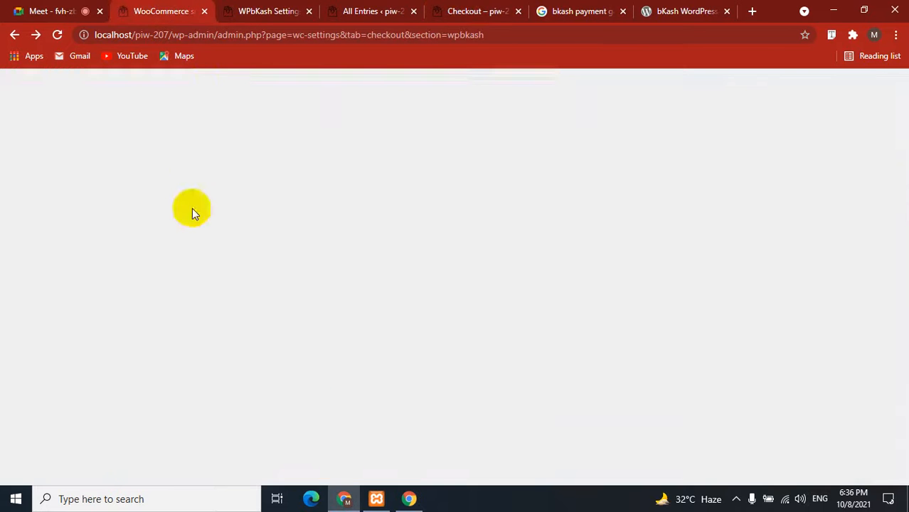
pyautogui.scroll(3, 235, 344)
pyautogui.scroll(-4, 238, 343)
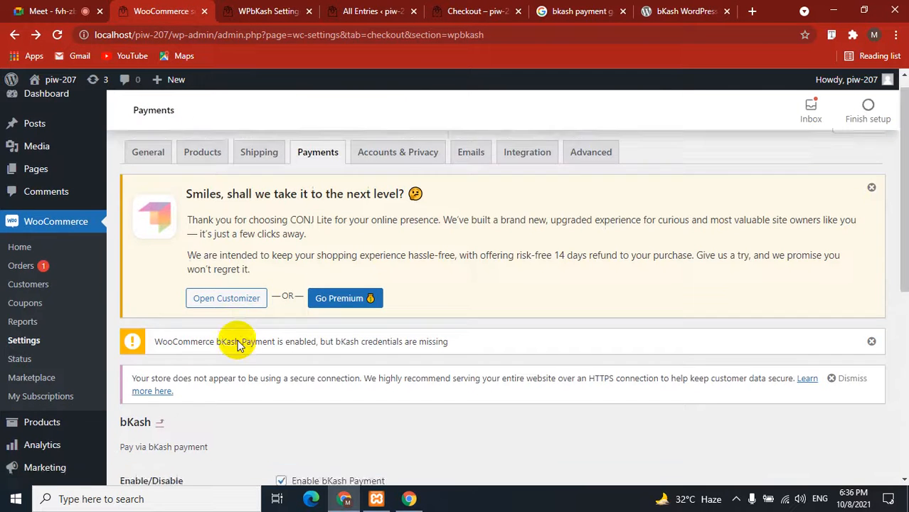
pyautogui.scroll(3, 214, 343)
pyautogui.click(162, 343)
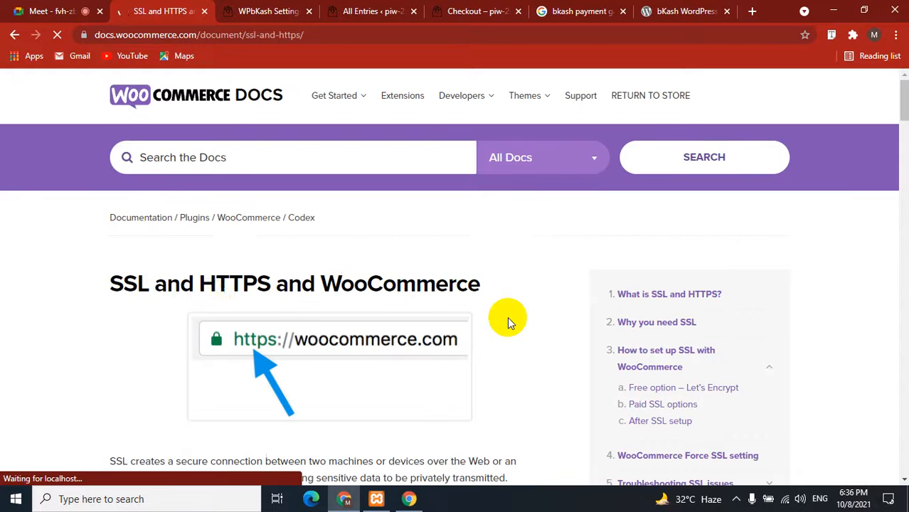
pyautogui.scroll(-4, 105, 298)
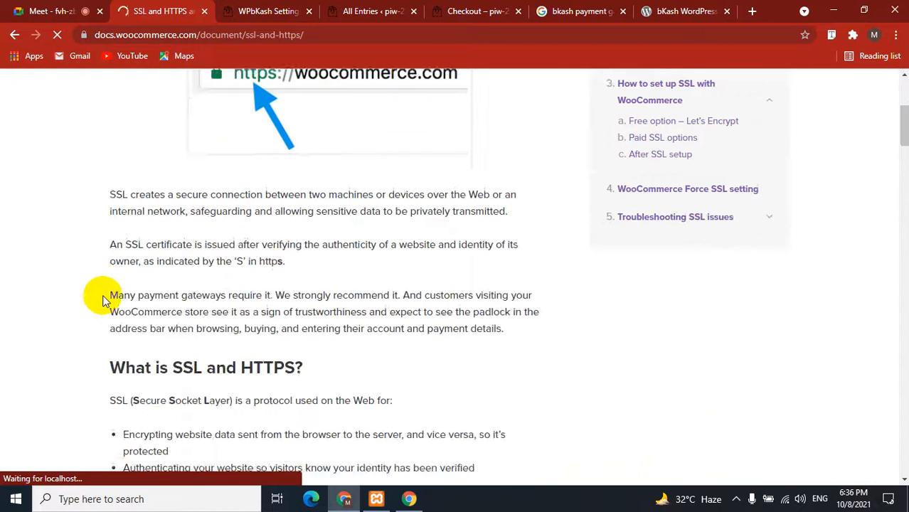
pyautogui.scroll(3, 79, 304)
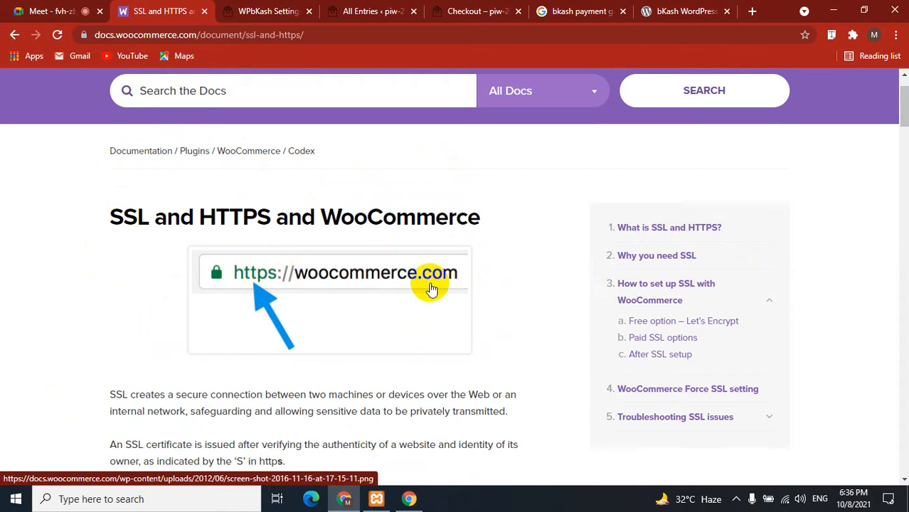
pyautogui.scroll(-7, 40, 264)
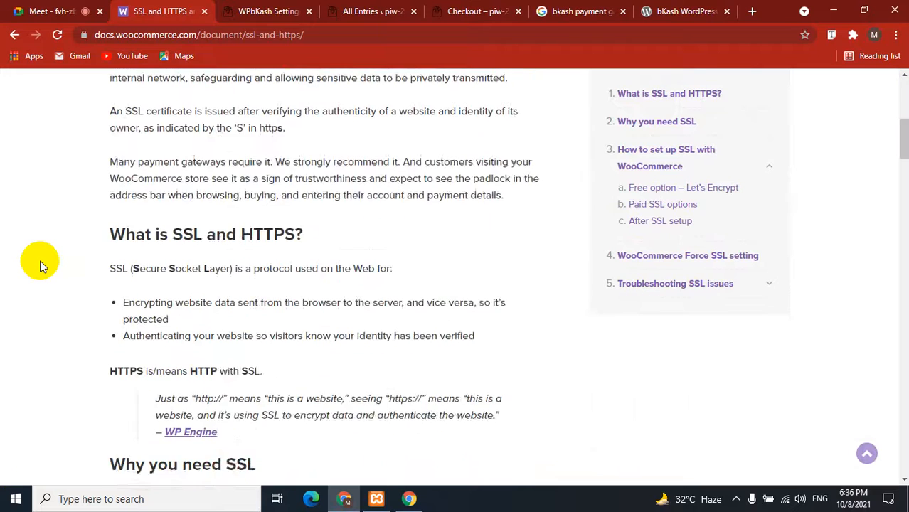
pyautogui.scroll(-7, 41, 263)
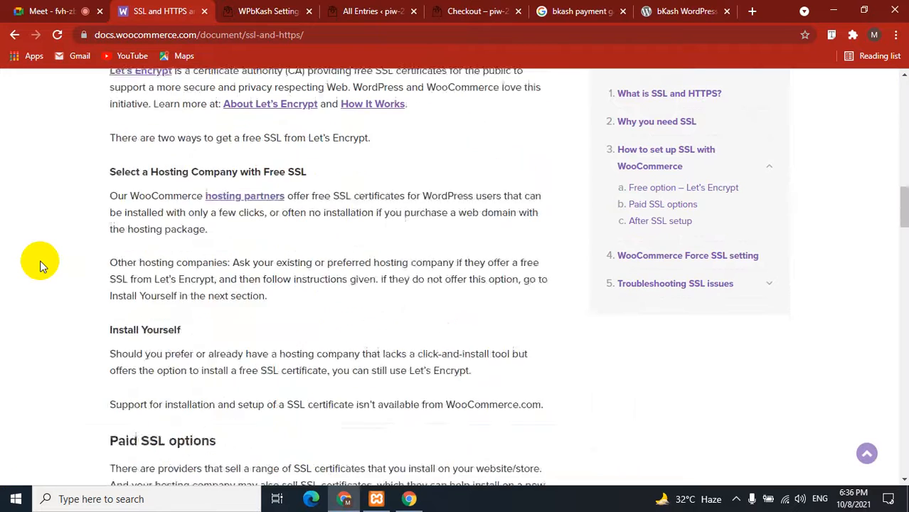
pyautogui.scroll(15, 40, 264)
pyautogui.scroll(-1, 40, 263)
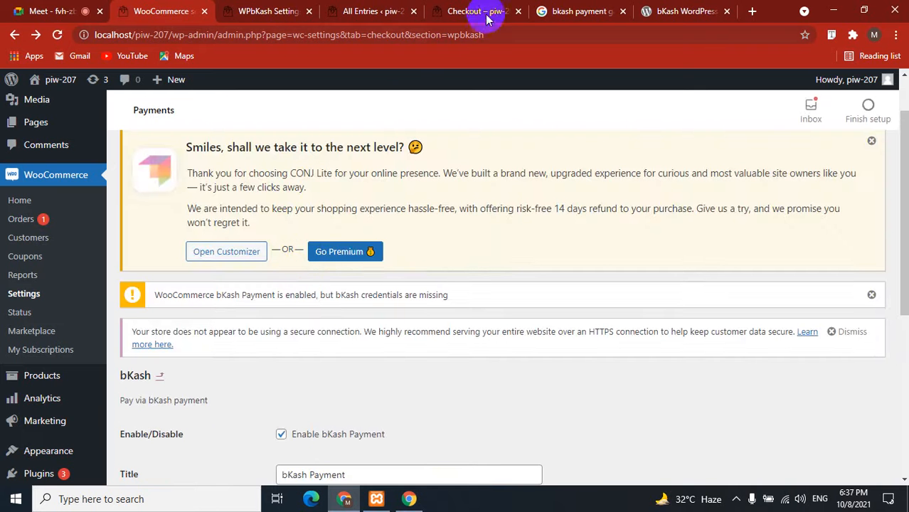
# Follow the 'here' link in 'Setup your bKash merchant credentials here' to the WPbKash settings.
pyautogui.click(522, 32)
pyautogui.click(462, 109)
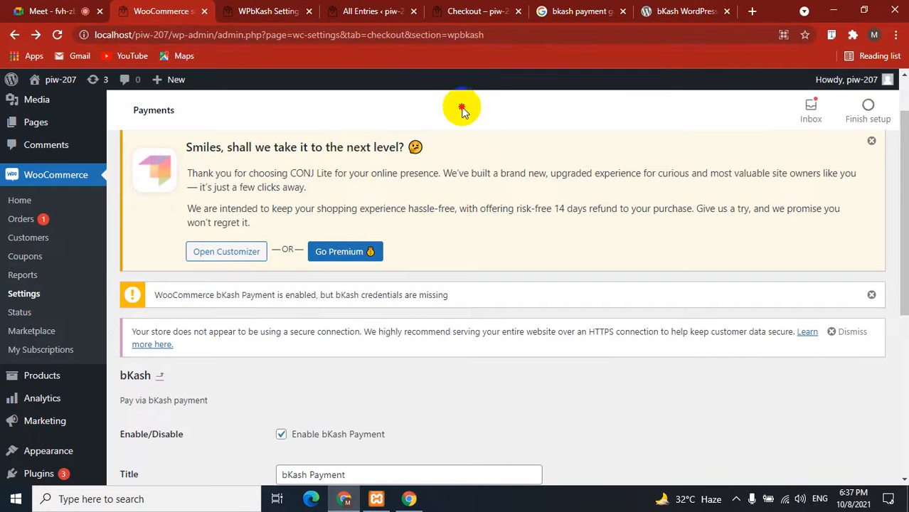
pyautogui.scroll(-3, 283, 347)
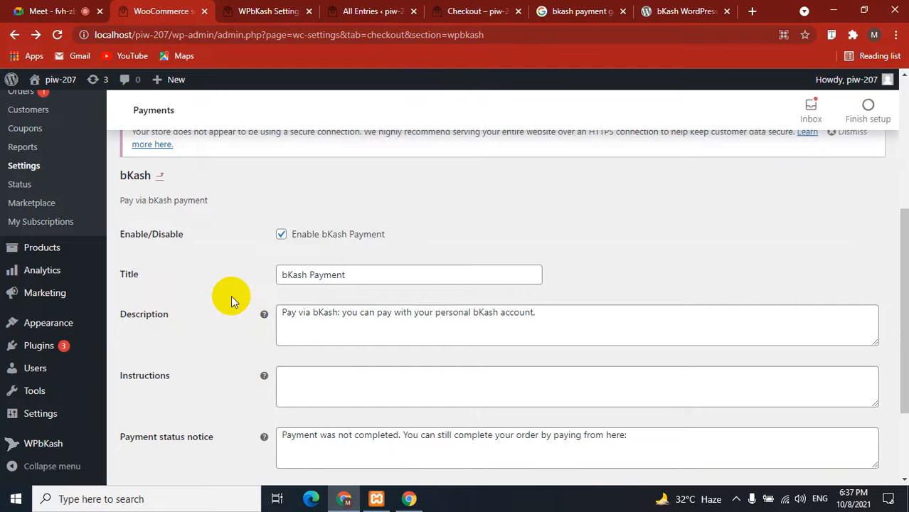
pyautogui.scroll(-2, 231, 295)
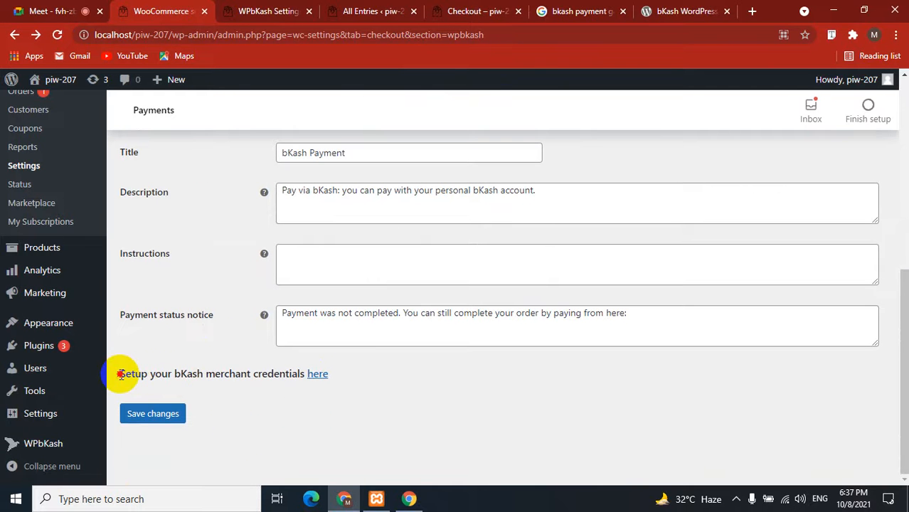
pyautogui.moveTo(120, 374); pyautogui.dragTo(288, 395)
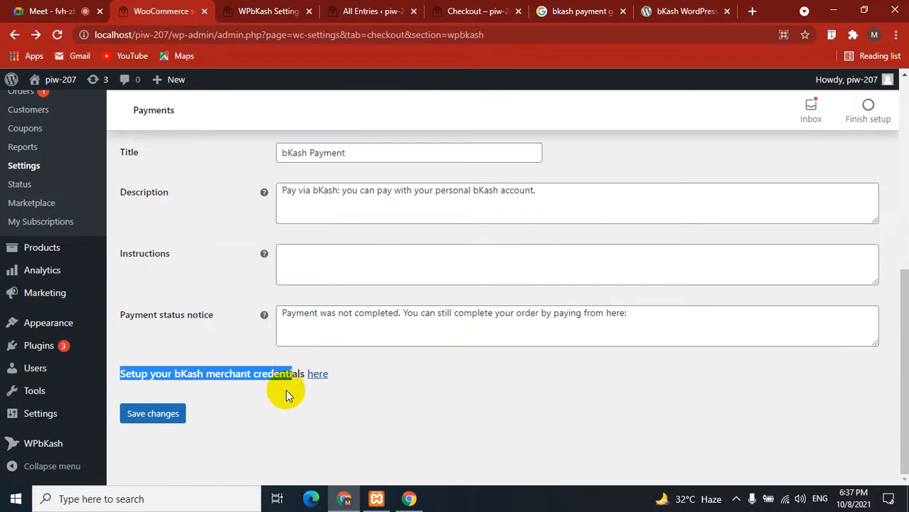
pyautogui.click(283, 406)
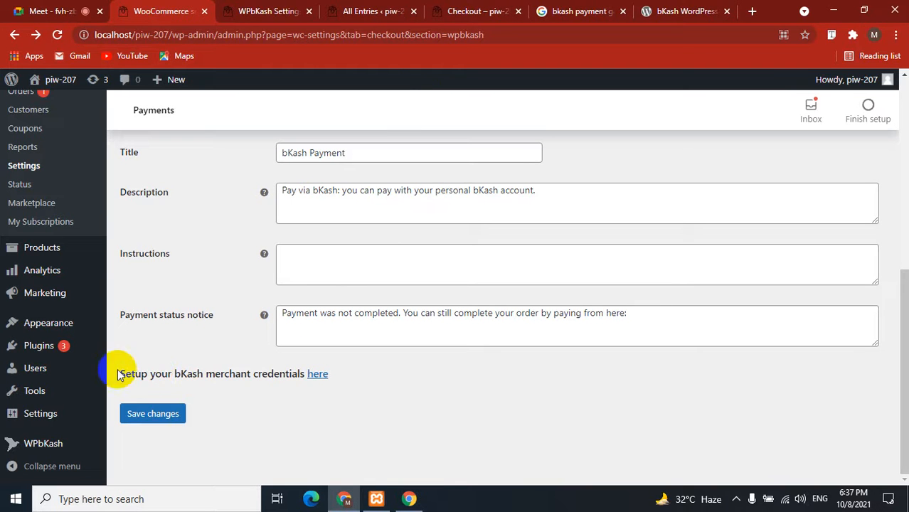
pyautogui.moveTo(119, 374); pyautogui.dragTo(298, 377)
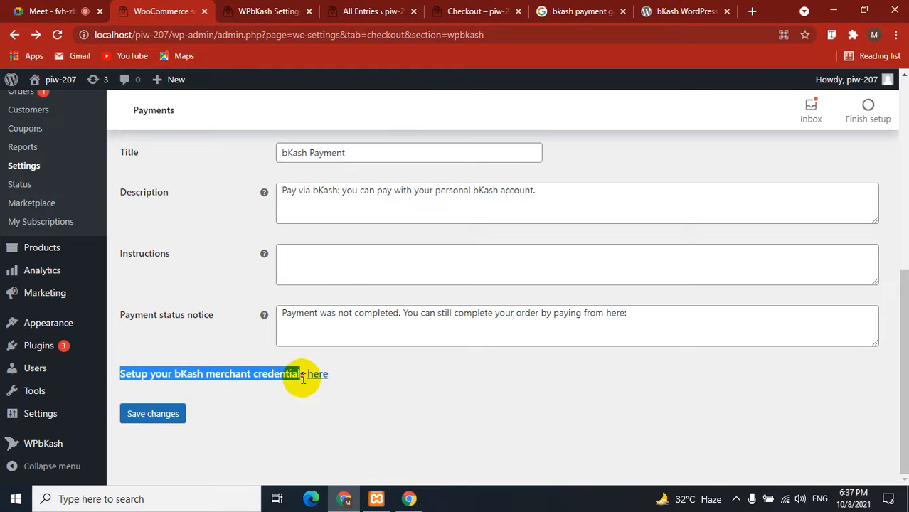
pyautogui.click(314, 377)
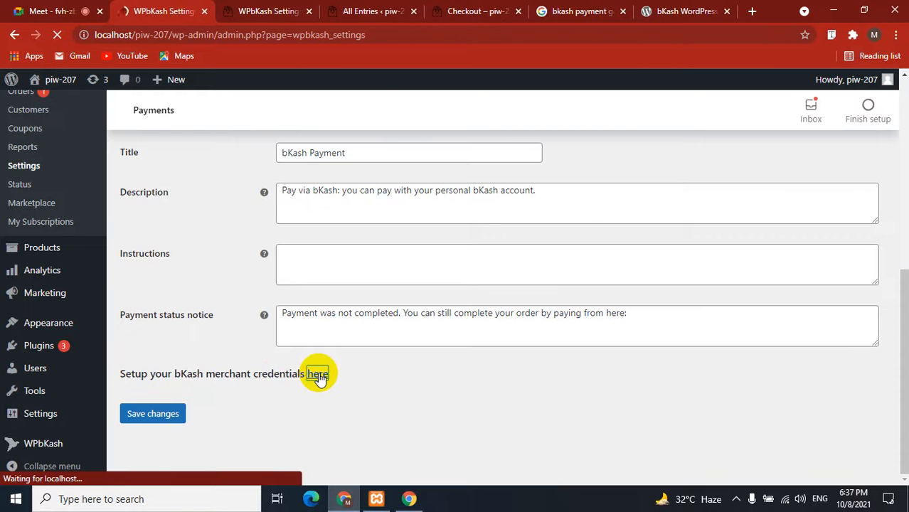
# Inspect the empty App Key, App Secret and Password fields in WPbKash General settings, leaving them blank.
pyautogui.scroll(-3, 459, 322)
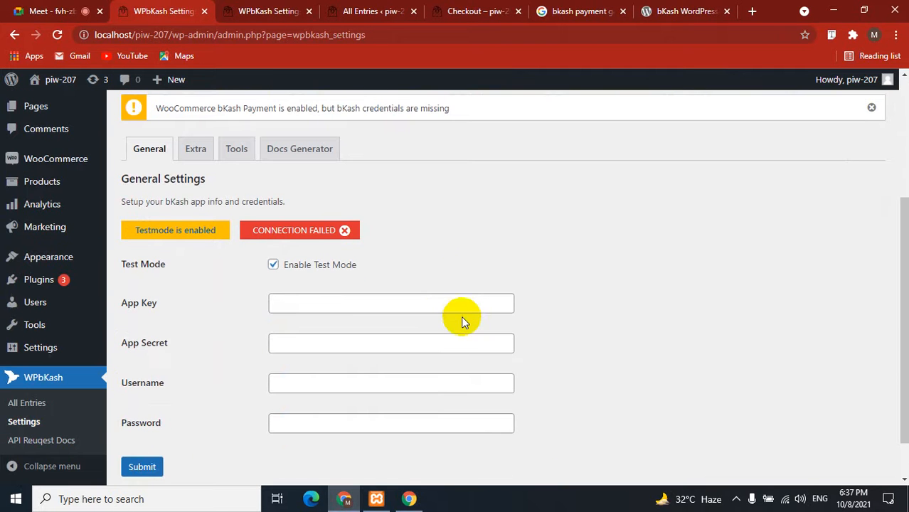
pyautogui.click(289, 302)
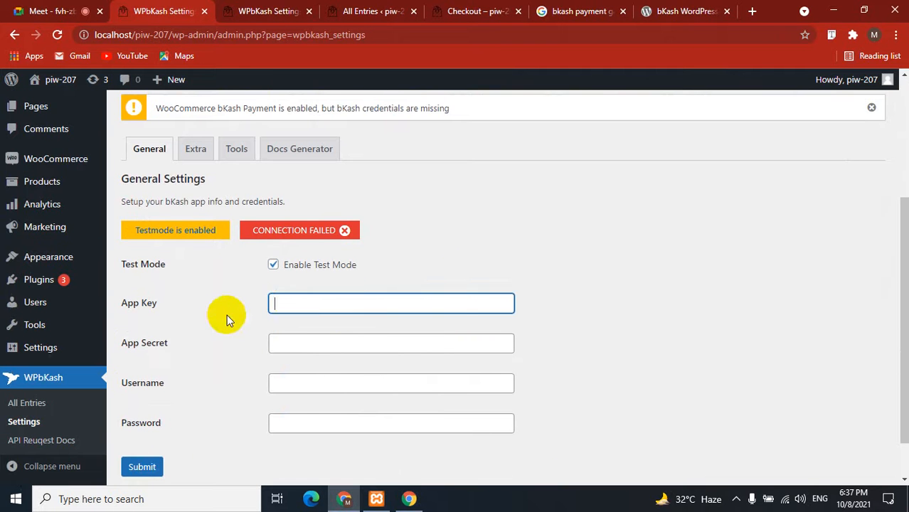
pyautogui.click(227, 315)
pyautogui.click(310, 342)
pyautogui.click(207, 374)
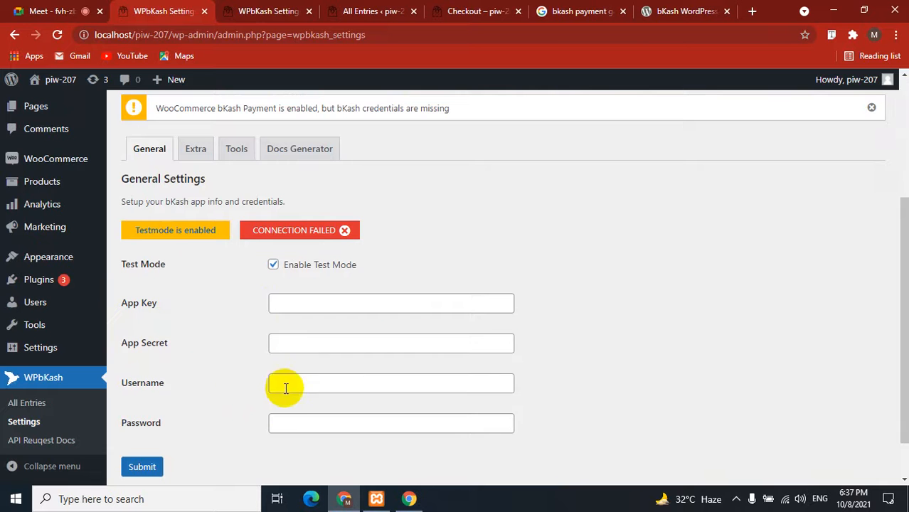
pyautogui.click(275, 422)
pyautogui.click(218, 425)
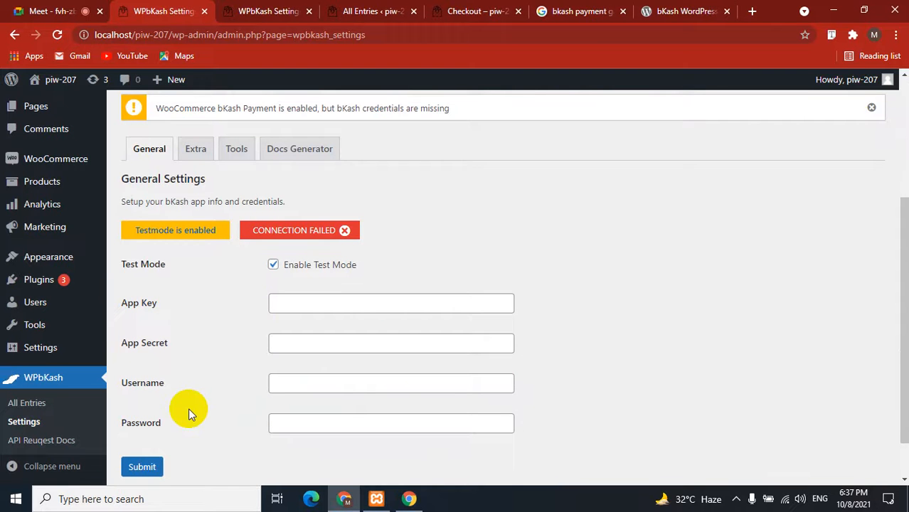
pyautogui.scroll(2, 188, 411)
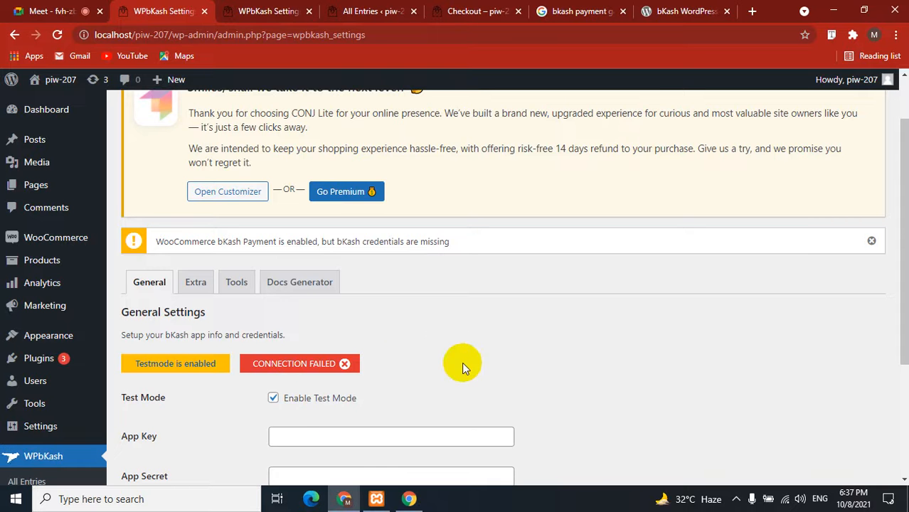
pyautogui.scroll(-3, 511, 349)
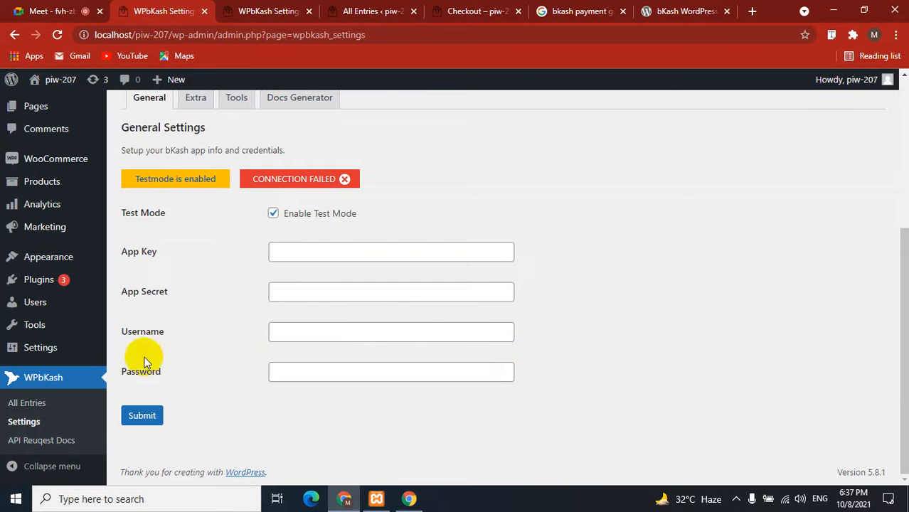
# Submit the empty bKash credentials and reload the store checkout page.
pyautogui.click(143, 417)
pyautogui.click(274, 11)
pyautogui.click(483, 11)
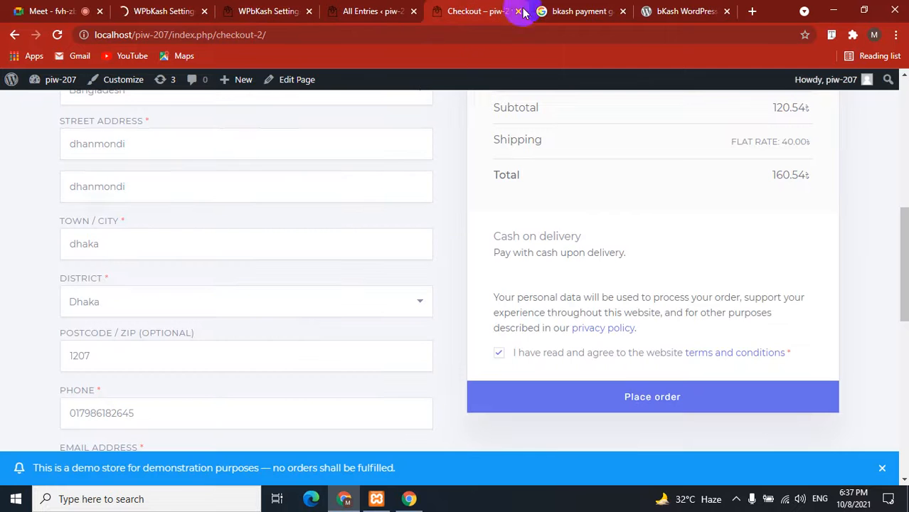
pyautogui.click(56, 34)
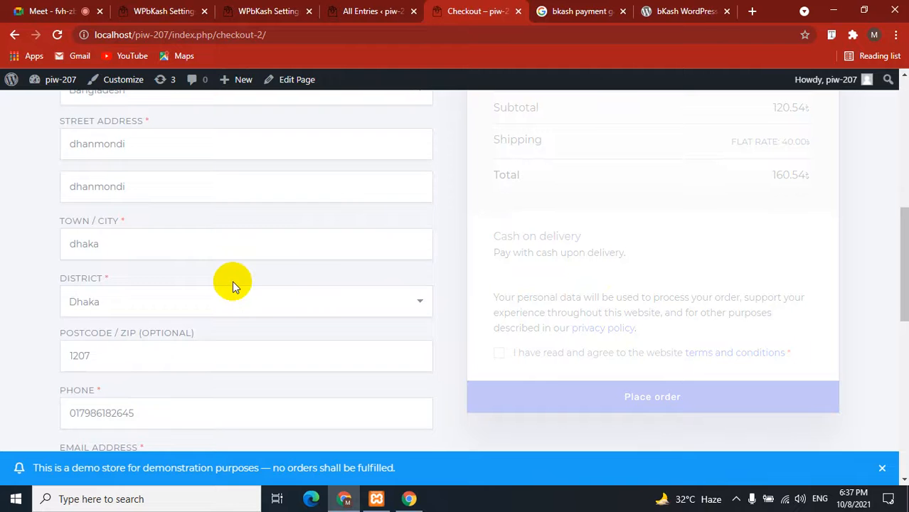
# Accept the terms, place the 160.54 Cash on delivery order, and return to Google Meet.
pyautogui.scroll(-6, 231, 280)
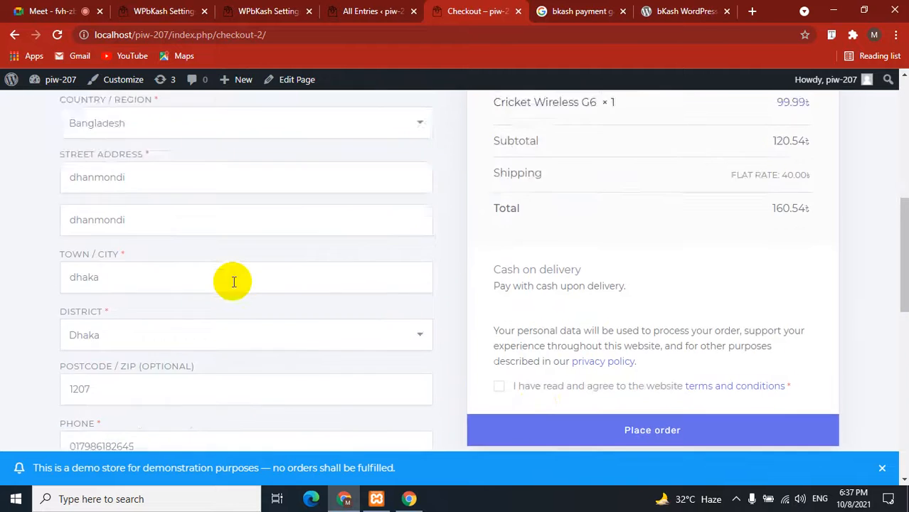
pyautogui.scroll(-1, 233, 281)
pyautogui.click(497, 352)
pyautogui.click(546, 397)
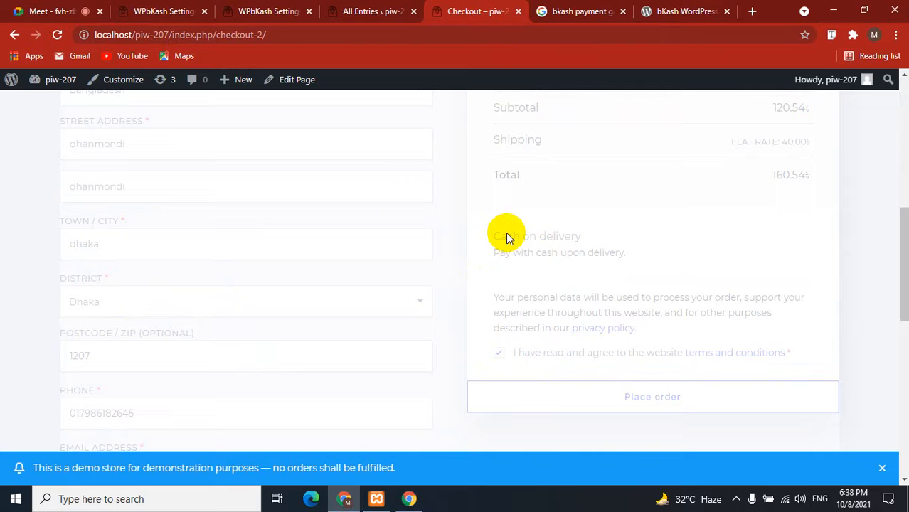
pyautogui.click(37, 10)
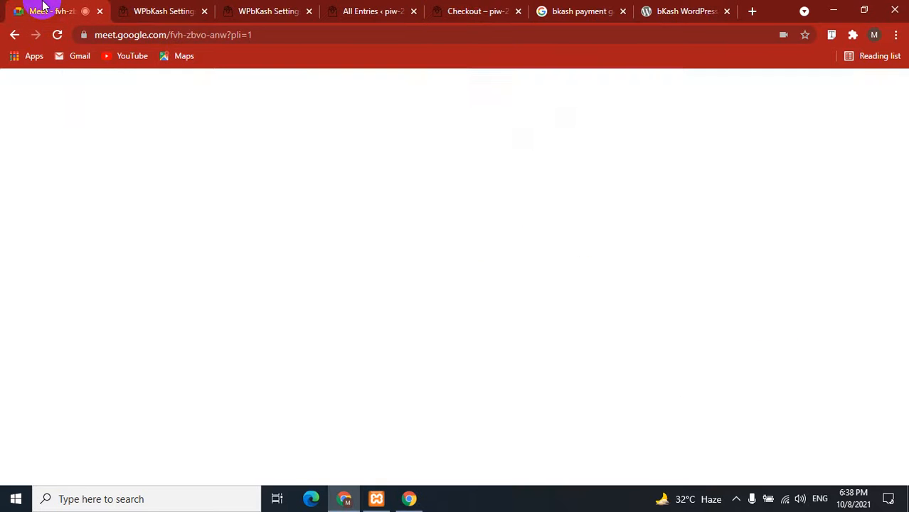
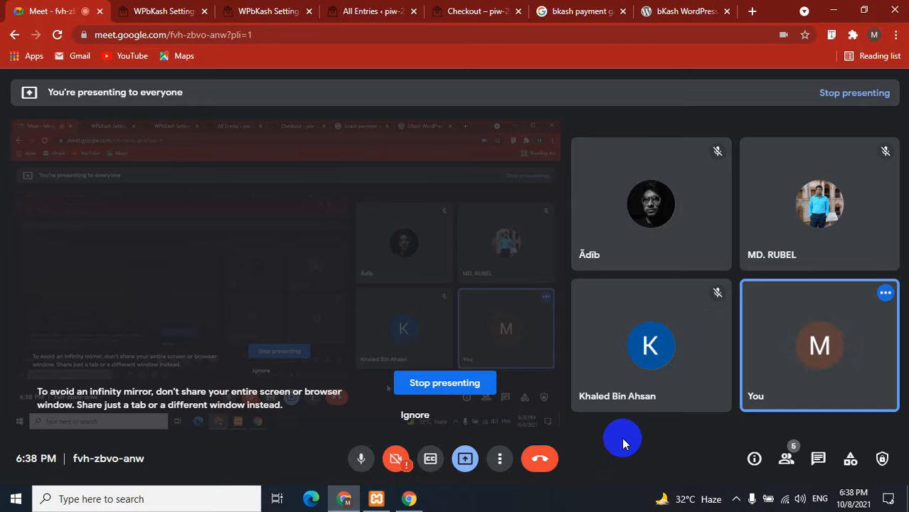
# Look through the WPbKash All Entries, Tools and General settings pages.
pyautogui.click(335, 10)
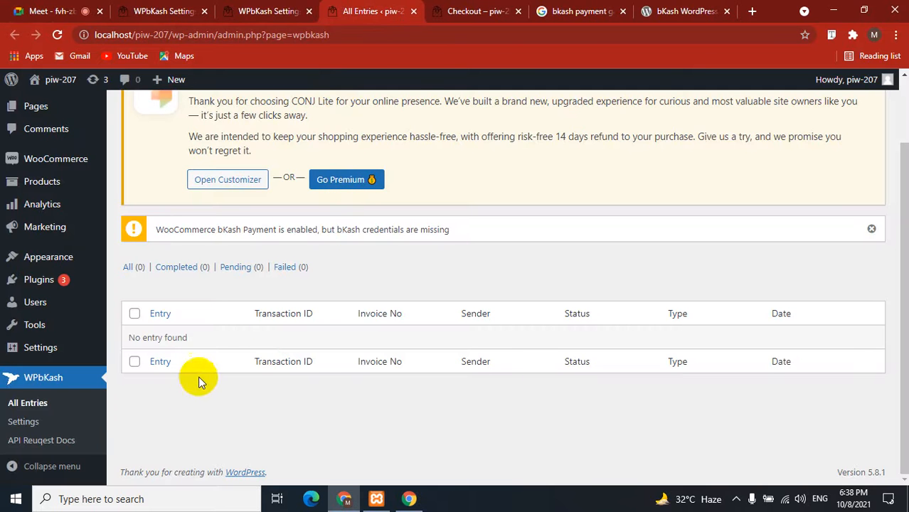
pyautogui.scroll(2, 195, 400)
pyautogui.click(268, 10)
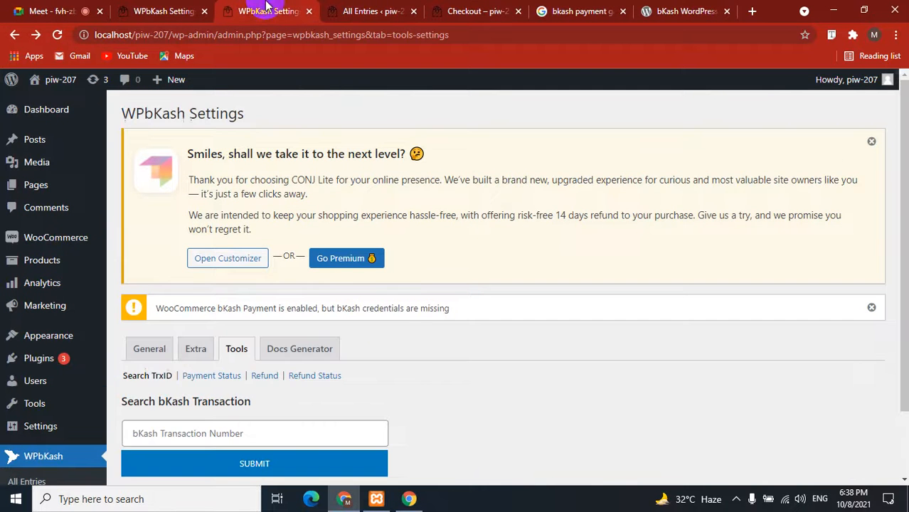
pyautogui.scroll(-2, 381, 336)
pyautogui.scroll(2, 381, 335)
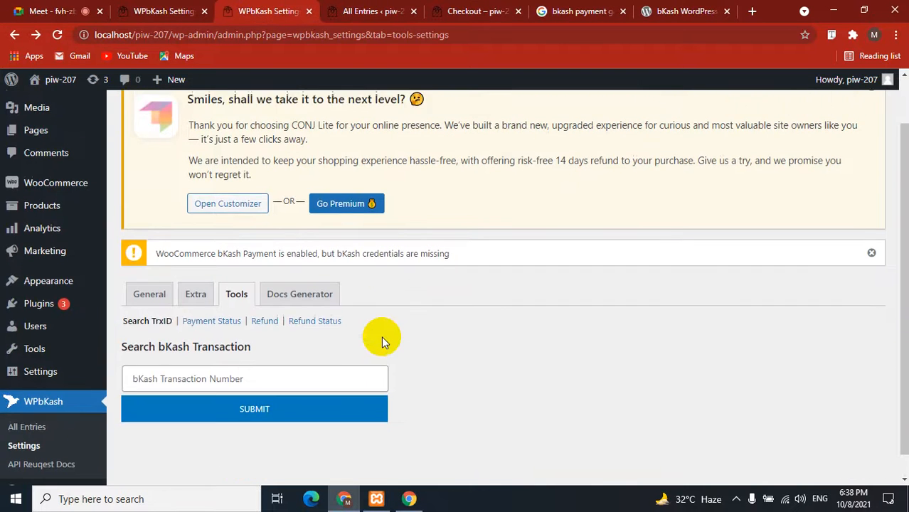
pyautogui.click(160, 11)
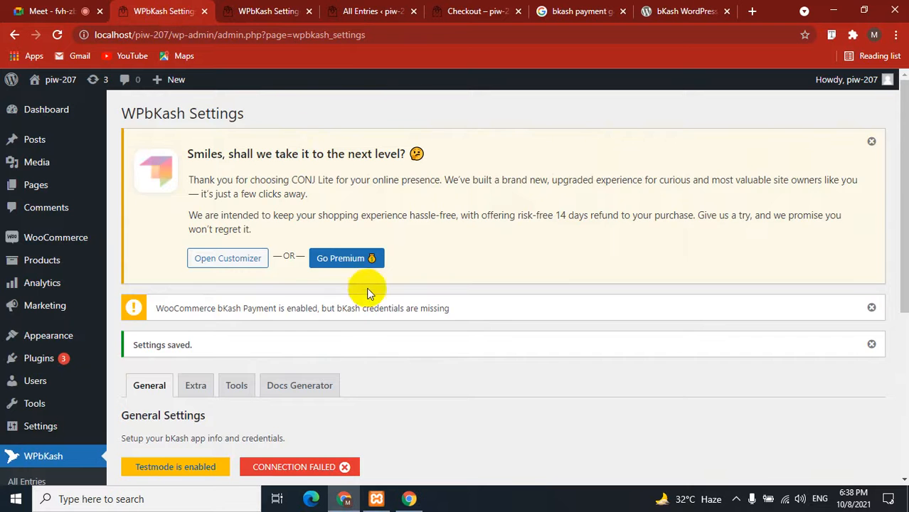
pyautogui.scroll(-3, 367, 288)
pyautogui.scroll(3, 373, 288)
pyautogui.click(277, 6)
pyautogui.click(162, 8)
pyautogui.click(288, 12)
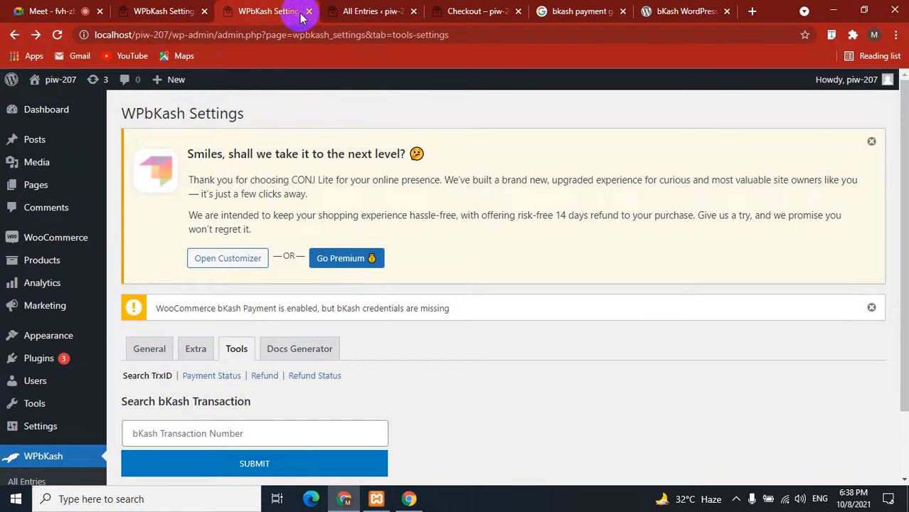
# Close the duplicate WPbKash Tools tab and the All Entries tab.
pyautogui.click(308, 11)
pyautogui.click(309, 11)
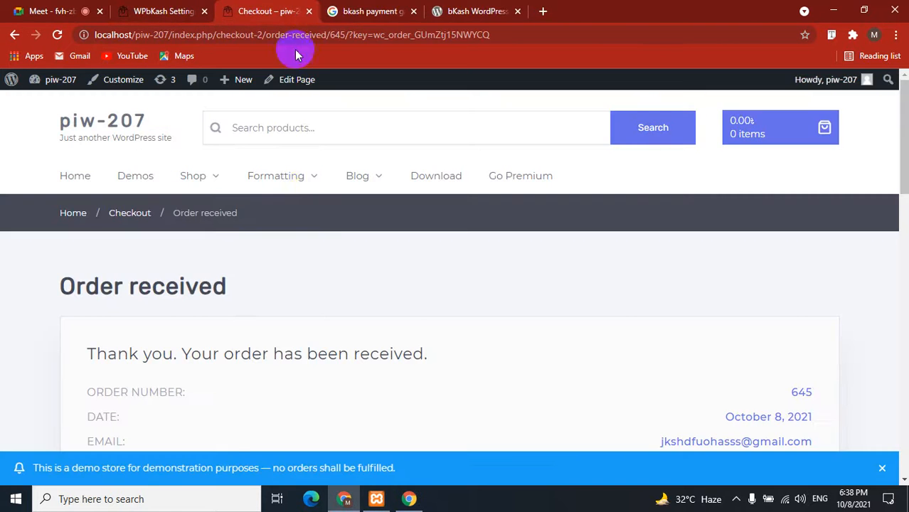
pyautogui.click(181, 10)
# Open WooCommerce Accounts & Privacy settings and point out the Guest checkout options.
pyautogui.moveTo(84, 247)
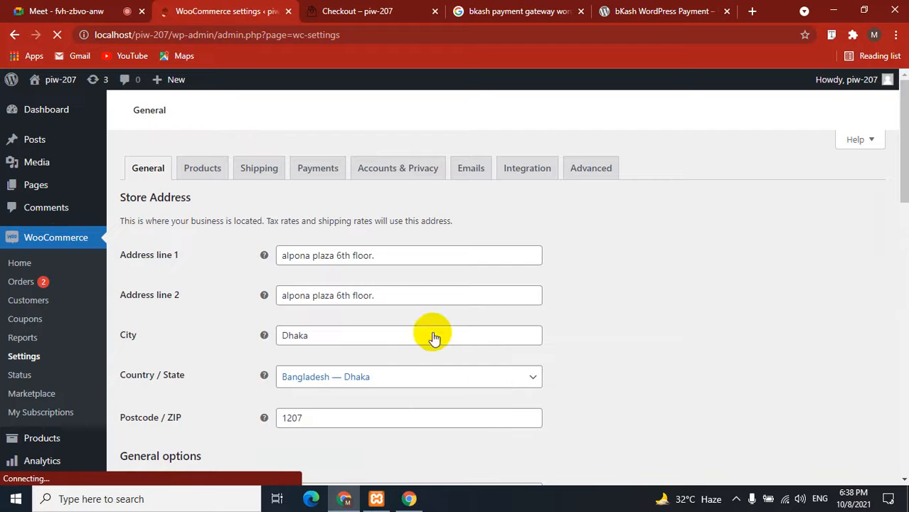
pyautogui.click(395, 177)
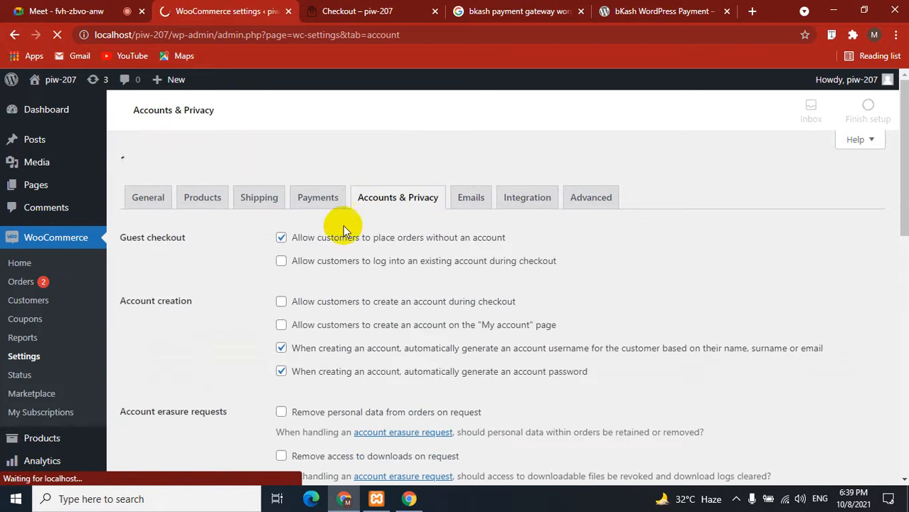
pyautogui.scroll(-2, 331, 311)
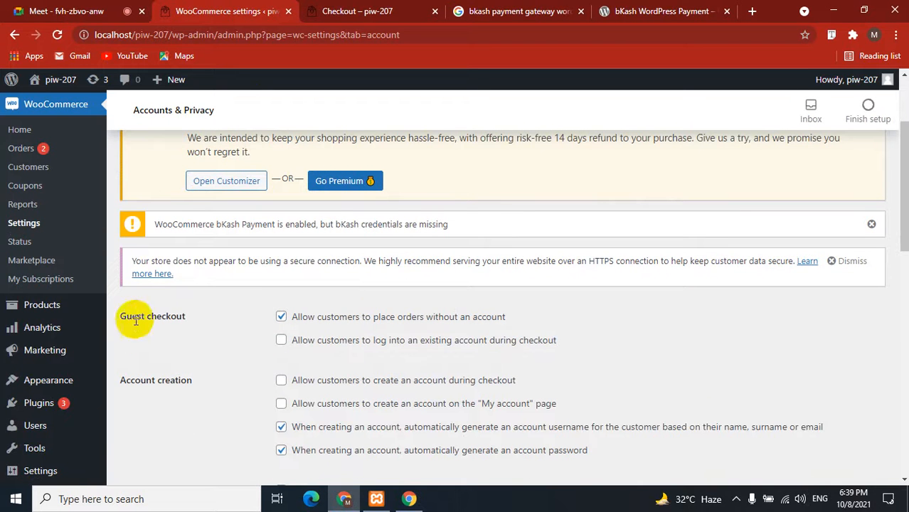
pyautogui.moveTo(119, 317); pyautogui.dragTo(174, 317)
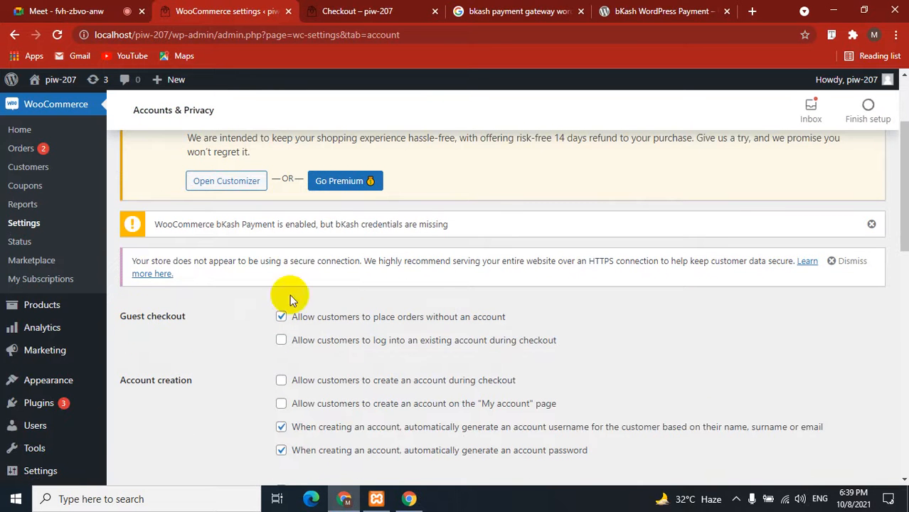
pyautogui.click(378, 10)
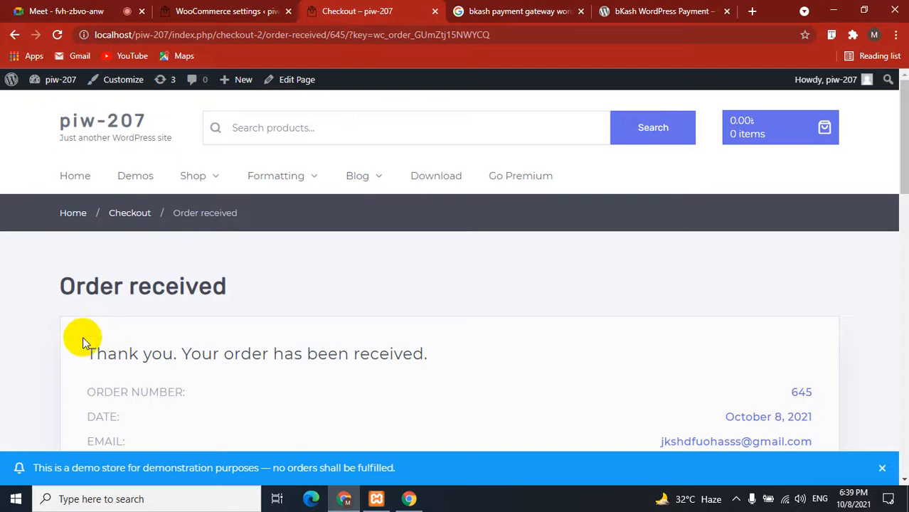
pyautogui.scroll(-5, 82, 337)
pyautogui.scroll(5, 82, 338)
pyautogui.click(256, 11)
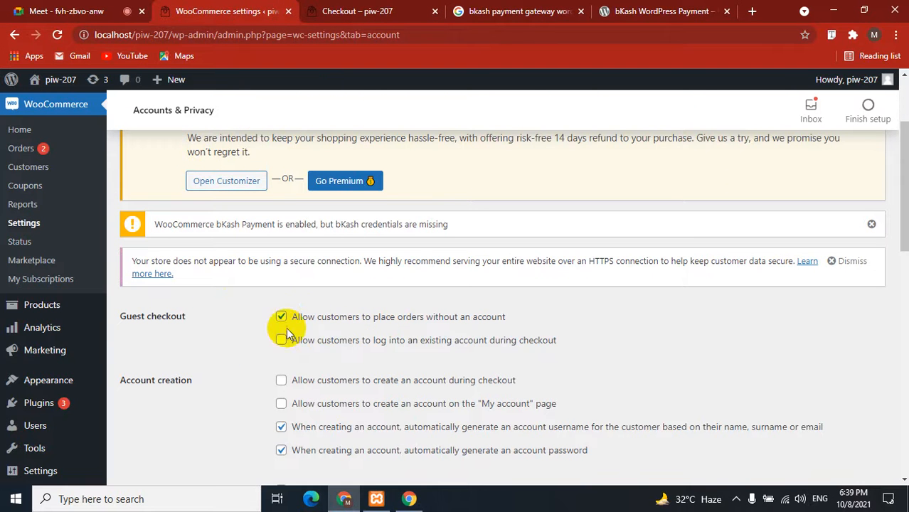
# Disallow orders without an account, allow login during checkout, and save the settings.
pyautogui.scroll(1, 280, 315)
pyautogui.click(279, 387)
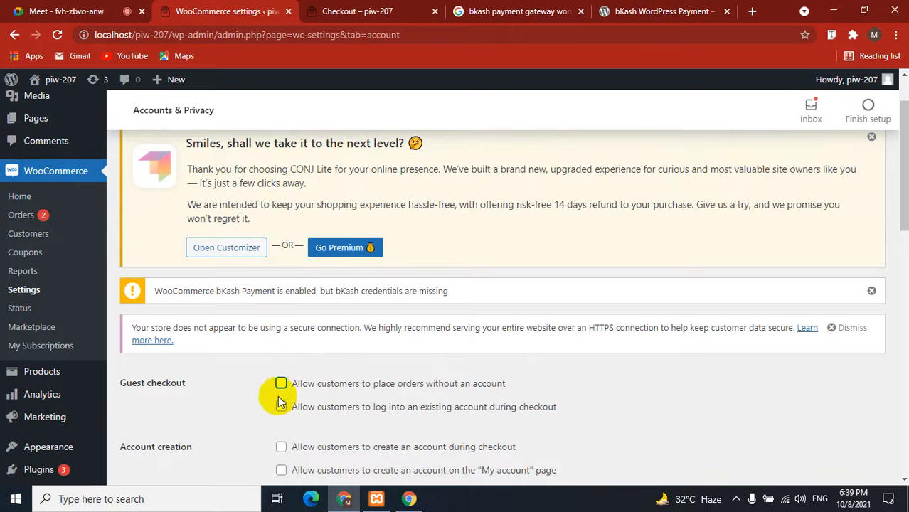
pyautogui.click(280, 406)
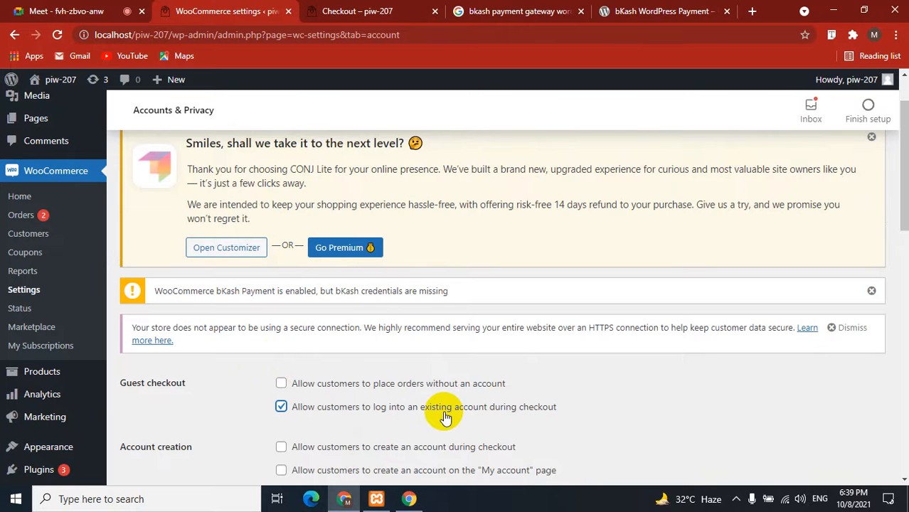
pyautogui.scroll(-10, 314, 361)
pyautogui.click(128, 413)
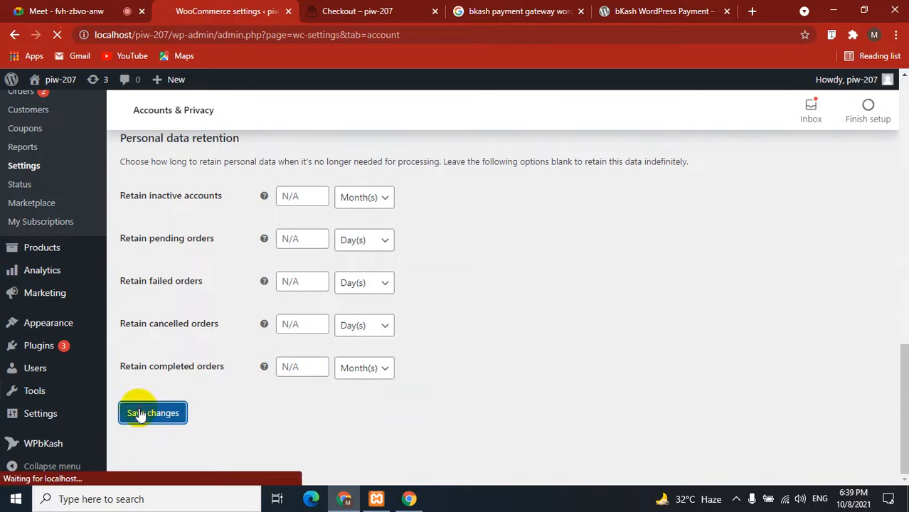
pyautogui.click(359, 11)
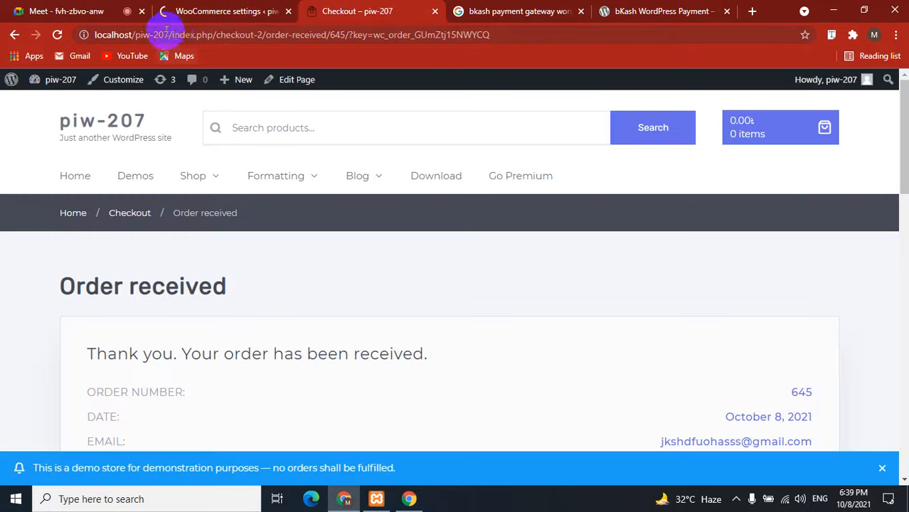
# Load the localhost/piw-207/ store in a new private browsing window.
pyautogui.moveTo(172, 35); pyautogui.dragTo(85, 25)
pyautogui.hotkey('ctrl', 'c')
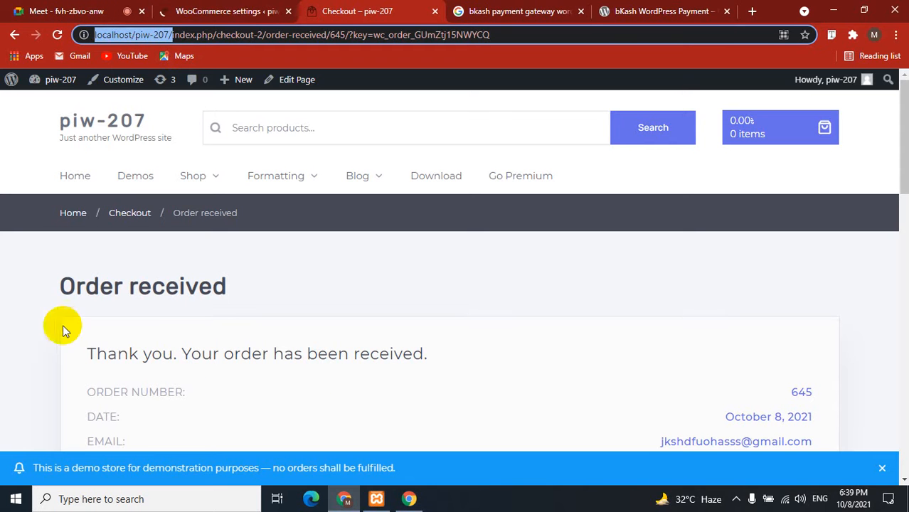
pyautogui.click(898, 34)
pyautogui.click(830, 87)
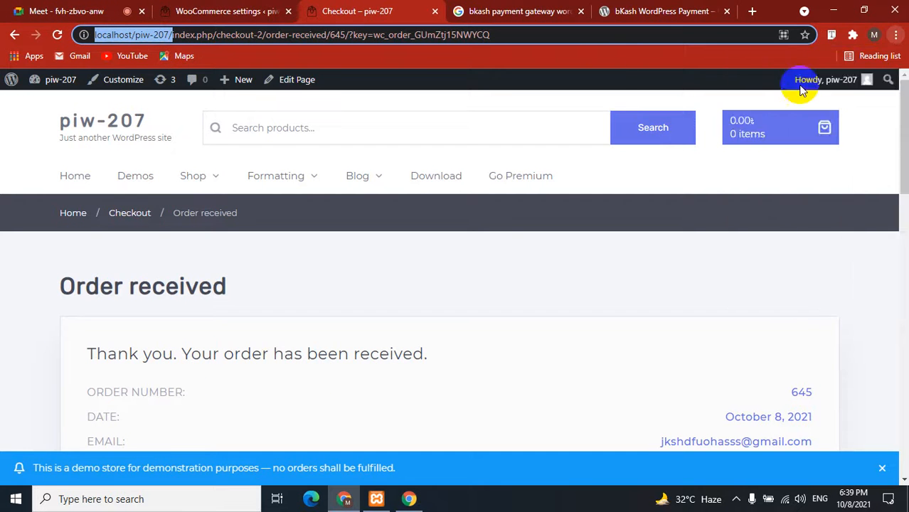
pyautogui.hotkey('ctrl', 'v')
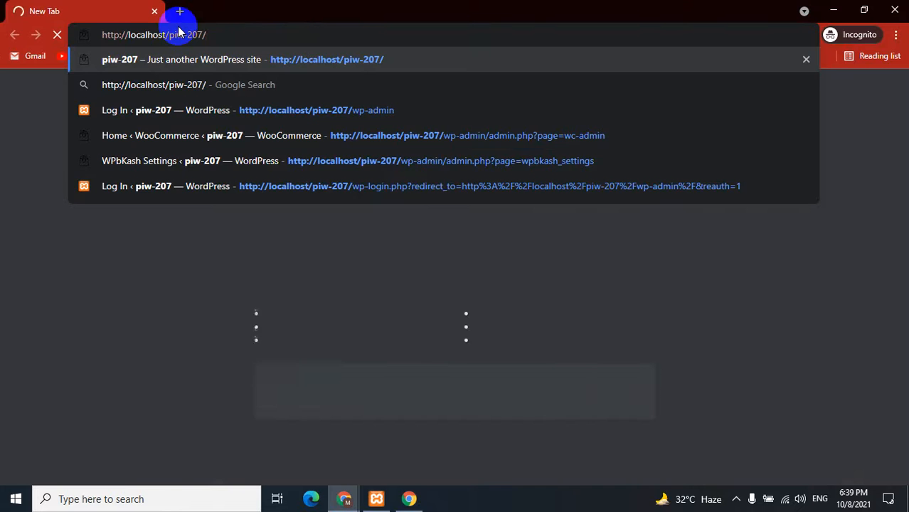
pyautogui.press('Return')
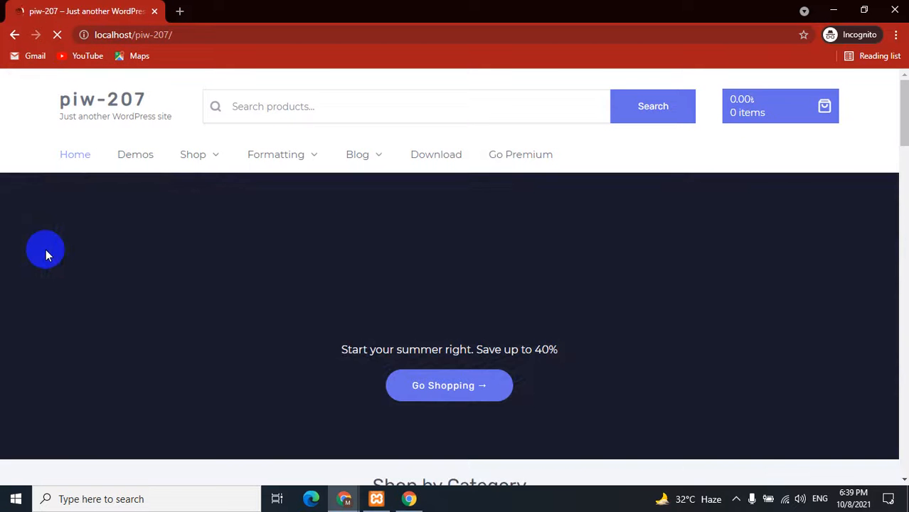
# Add JLab Audio Neon and Cricket Wireless G6 to the cart.
pyautogui.scroll(-5, 45, 254)
pyautogui.scroll(-10, 45, 248)
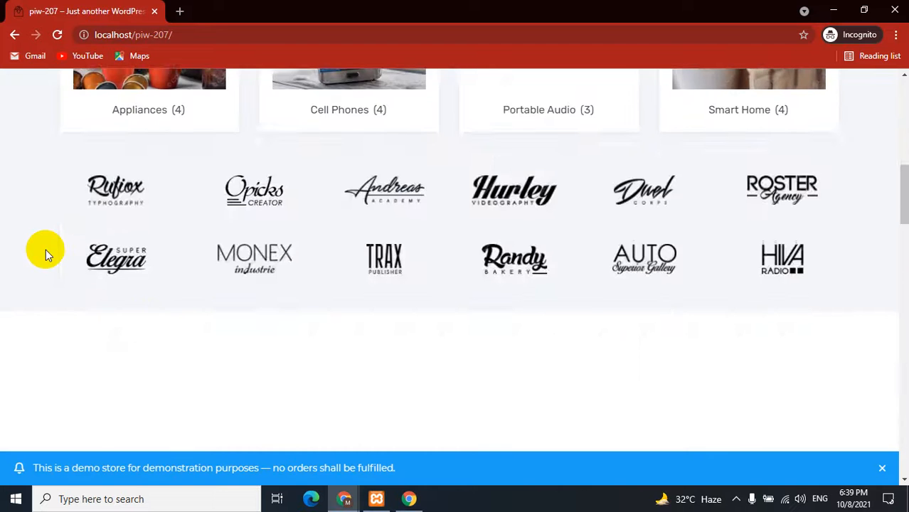
pyautogui.click(211, 275)
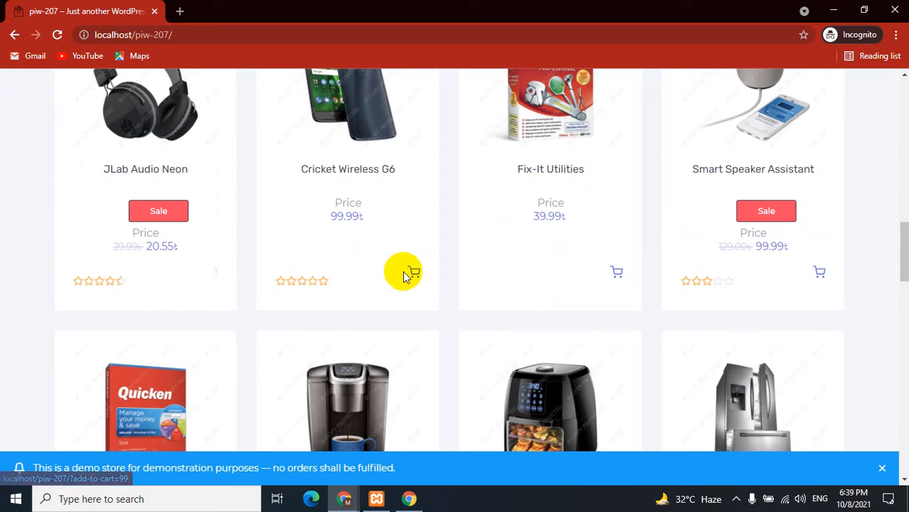
pyautogui.click(414, 274)
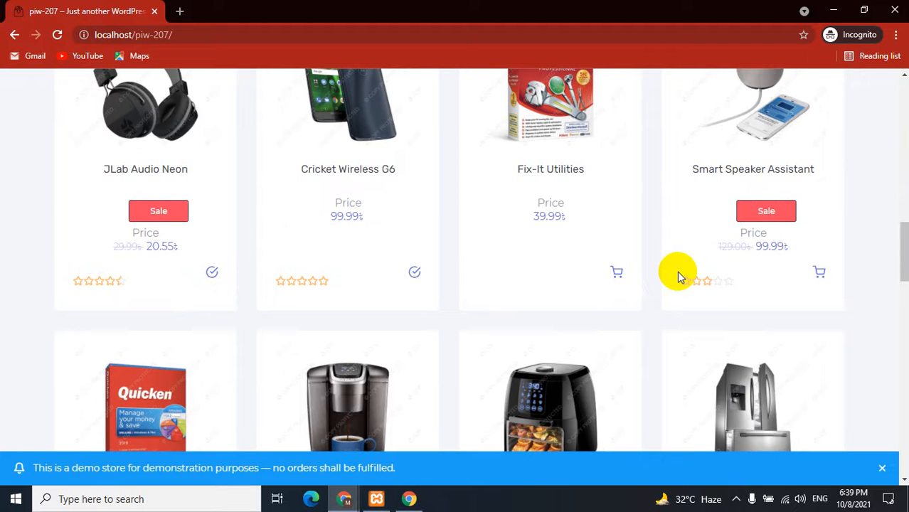
pyautogui.scroll(15, 677, 271)
# Go to checkout with both items and open the returning-customer login form.
pyautogui.moveTo(782, 105)
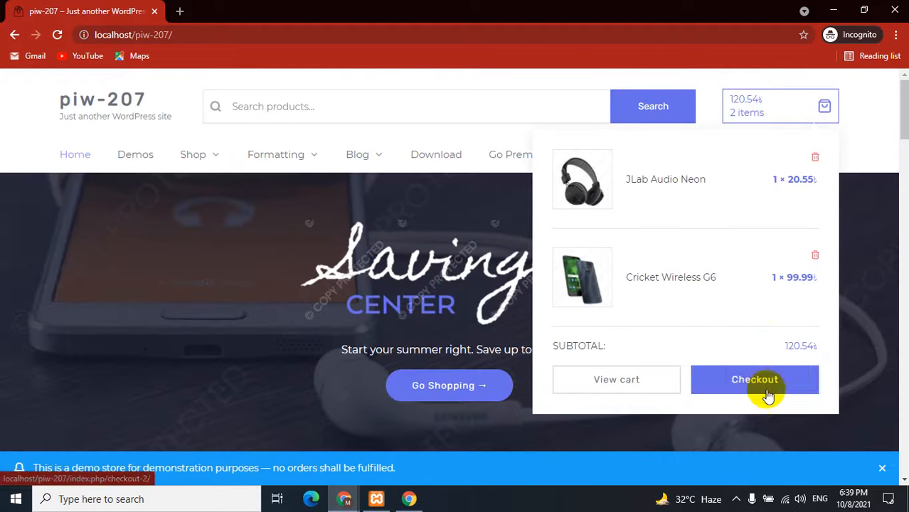
pyautogui.click(768, 396)
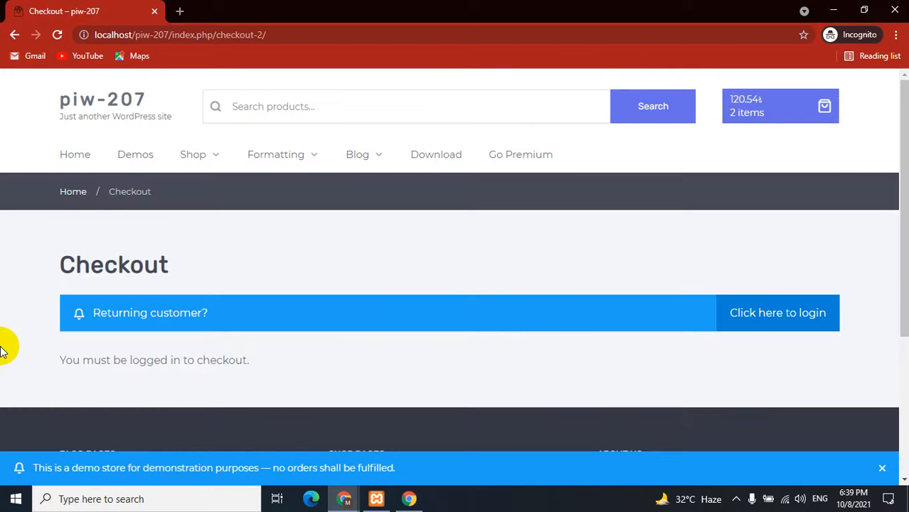
pyautogui.click(829, 313)
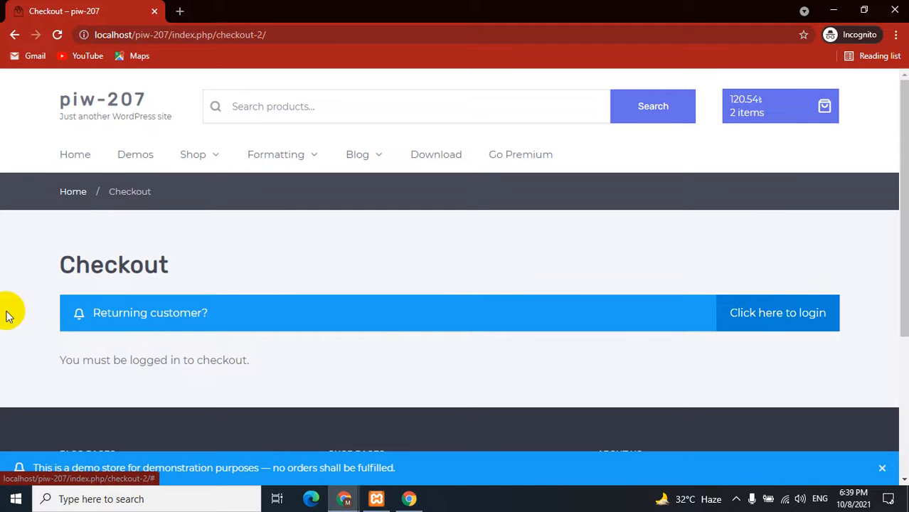
pyautogui.click(156, 320)
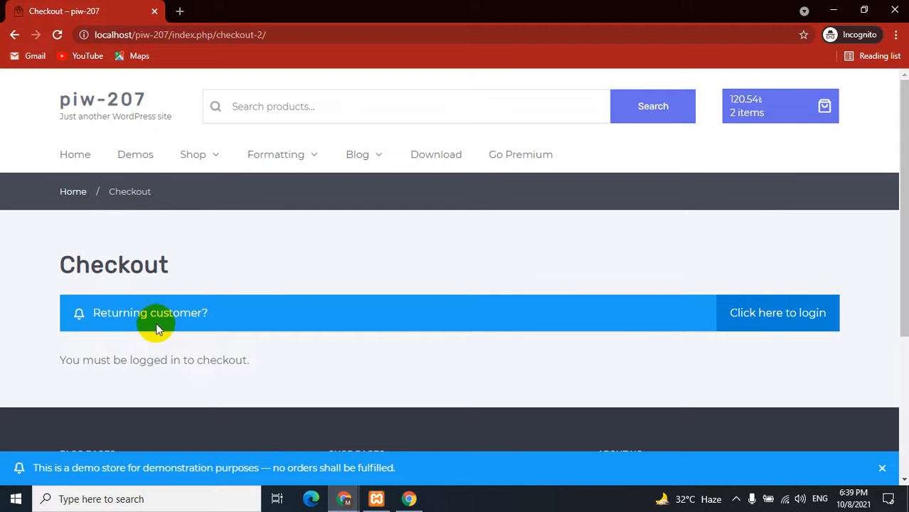
pyautogui.click(767, 322)
pyautogui.scroll(-3, 5, 386)
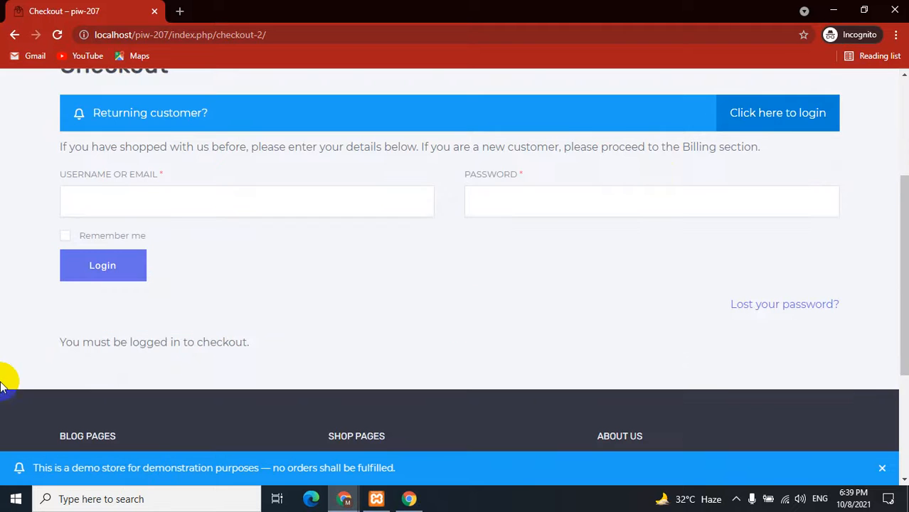
pyautogui.click(81, 191)
pyautogui.click(2, 230)
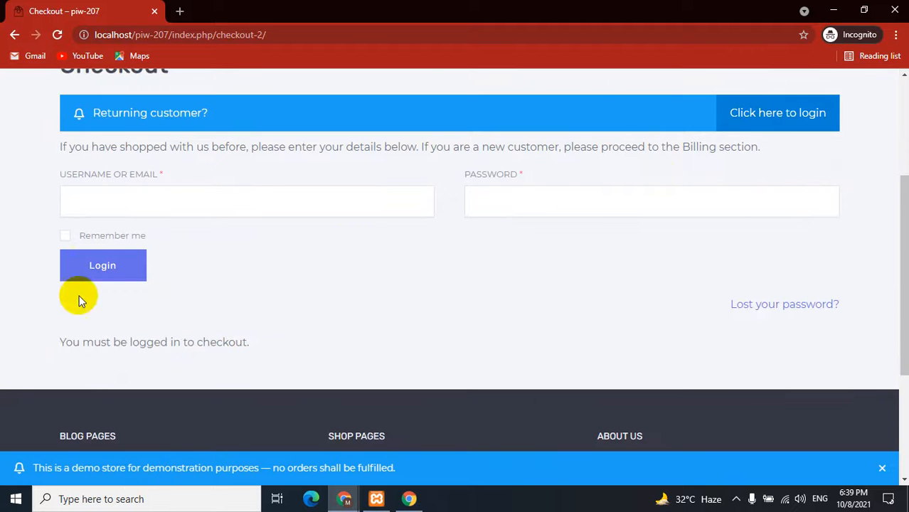
pyautogui.scroll(3, 432, 307)
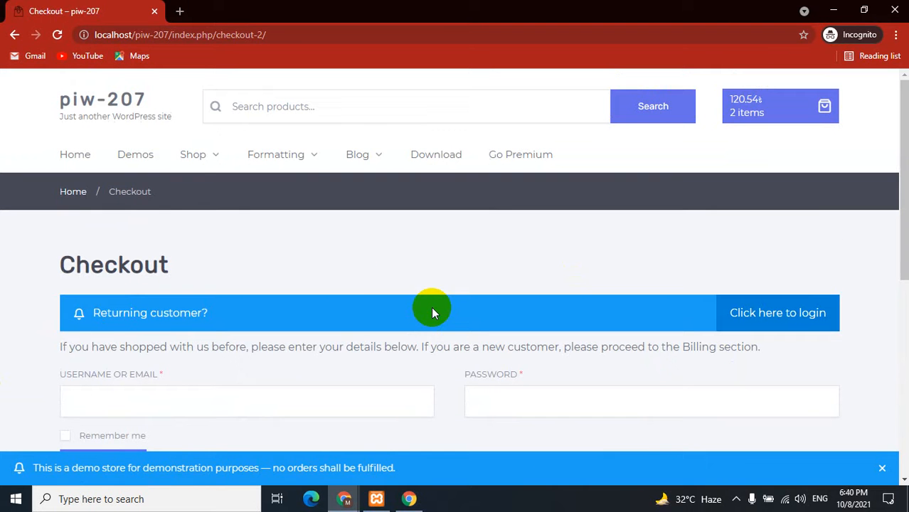
# Close the private browsing window and return to the store's settings page.
pyautogui.click(892, 9)
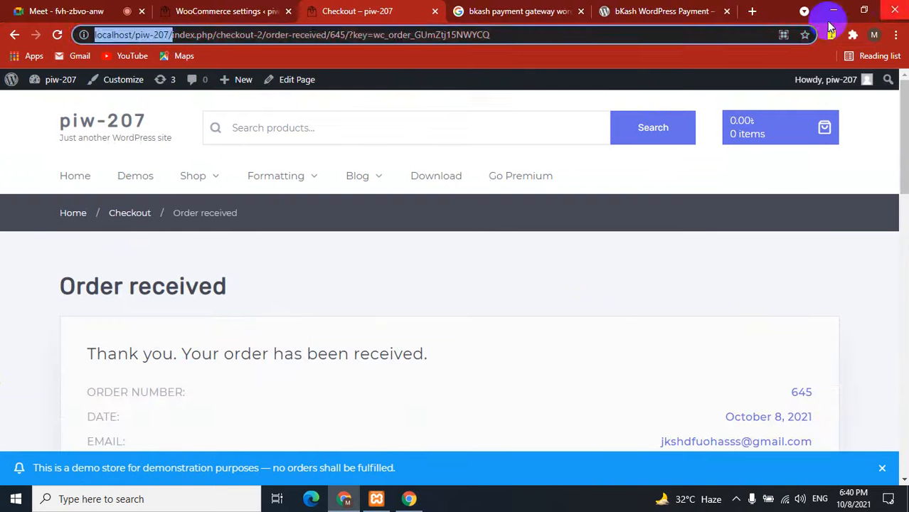
pyautogui.click(44, 13)
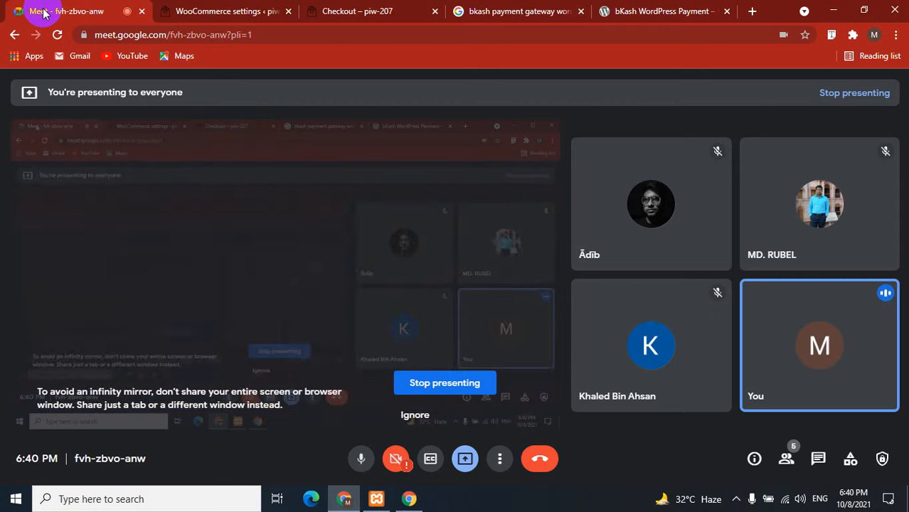
pyautogui.click(263, 7)
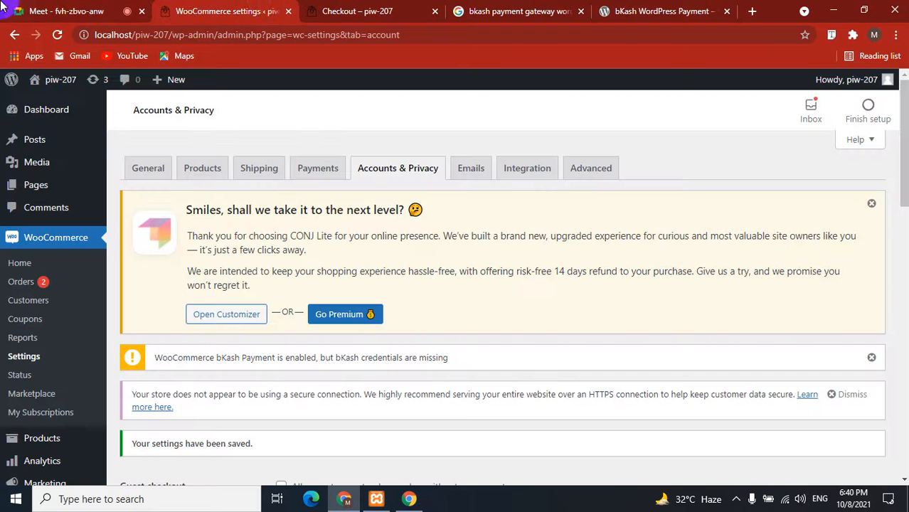
pyautogui.click(22, 11)
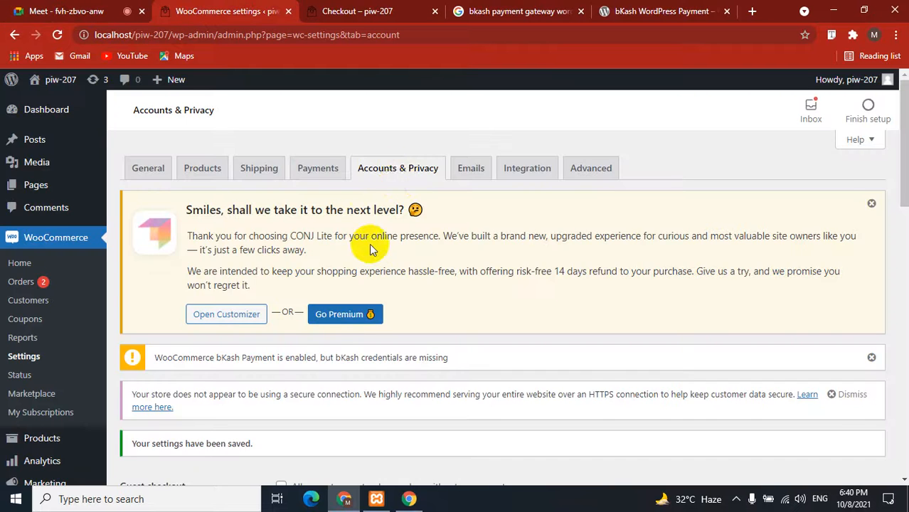
# Review the guest checkout and account creation options, then view the order confirmation page.
pyautogui.scroll(-4, 371, 248)
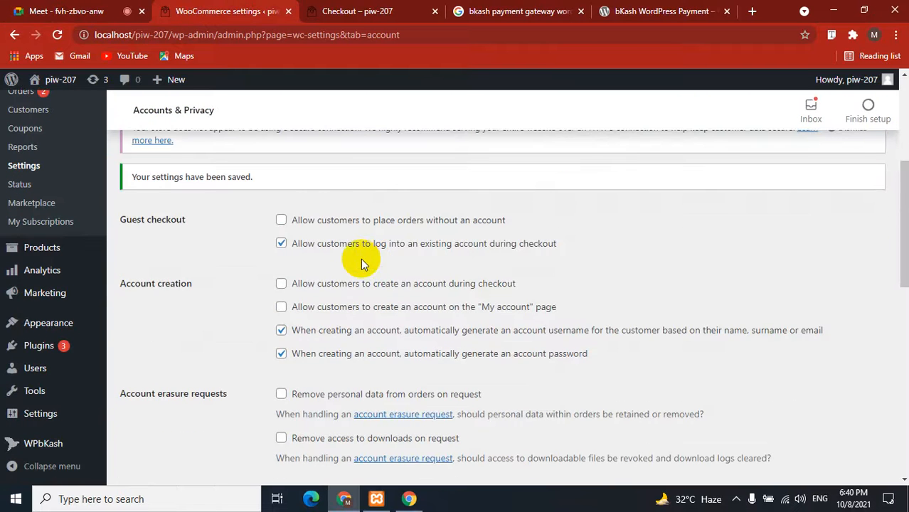
pyautogui.moveTo(117, 282); pyautogui.dragTo(217, 291)
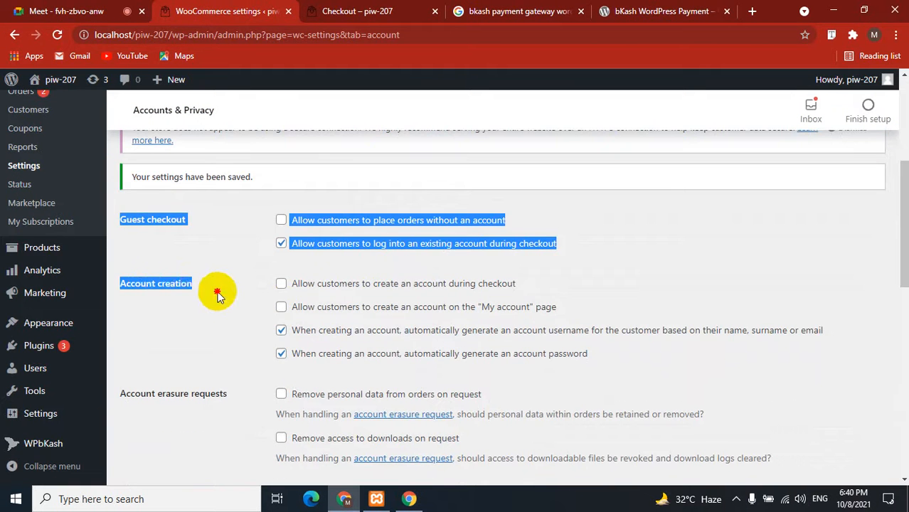
pyautogui.click(217, 291)
pyautogui.scroll(-1, 204, 332)
pyautogui.scroll(-2, 203, 330)
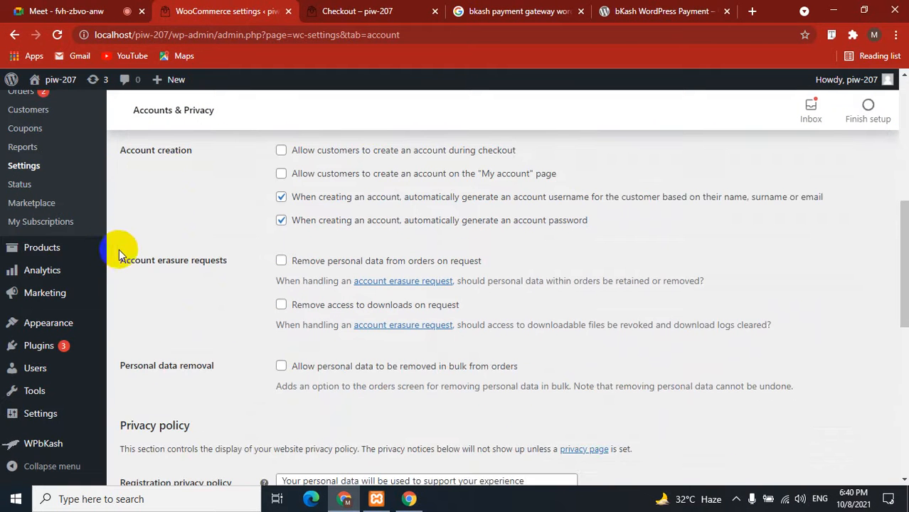
pyautogui.moveTo(122, 250); pyautogui.dragTo(222, 261)
pyautogui.click(203, 290)
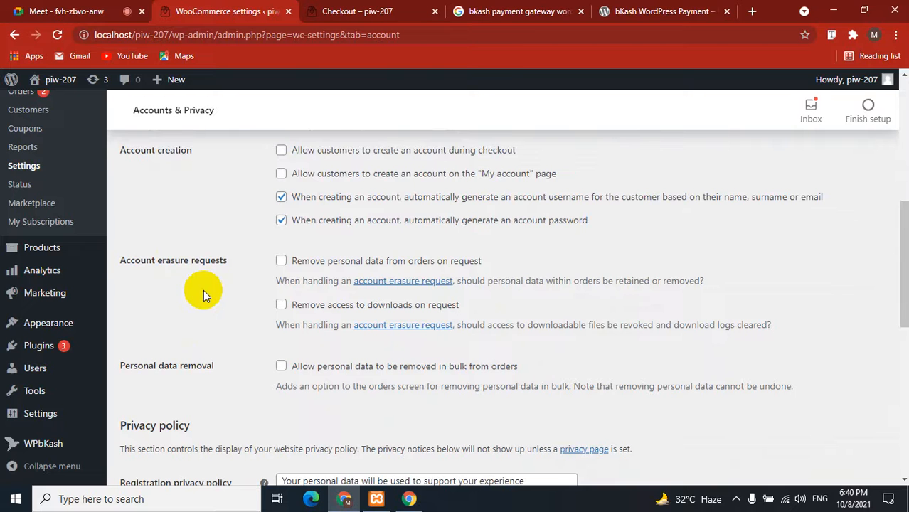
pyautogui.scroll(-2, 233, 371)
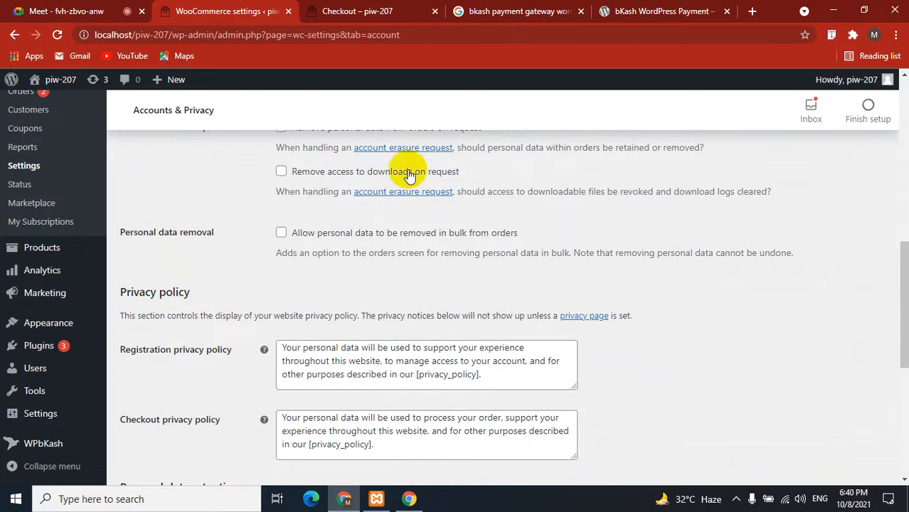
pyautogui.click(377, 11)
# From the store home page, add JLab Audio Neon and Cricket Wireless G6 to the cart.
pyautogui.scroll(-5, 581, 292)
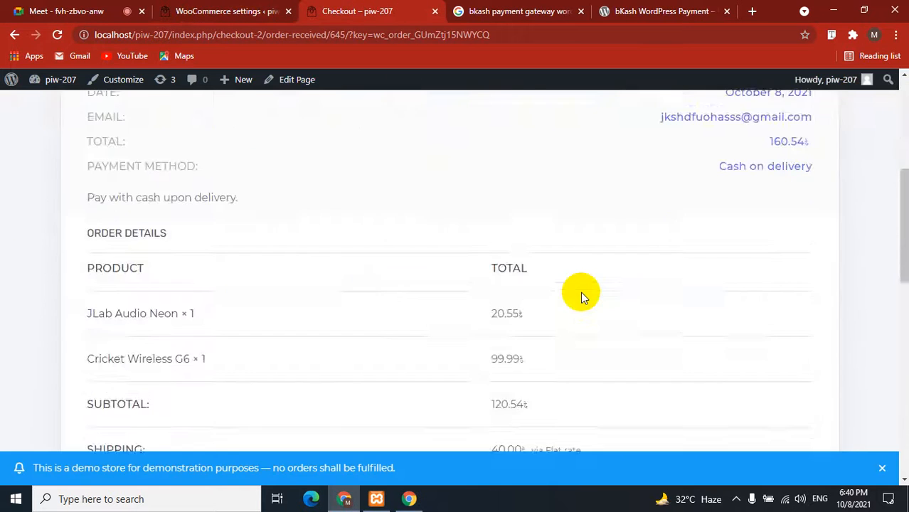
pyautogui.scroll(5, 581, 292)
pyautogui.click(100, 119)
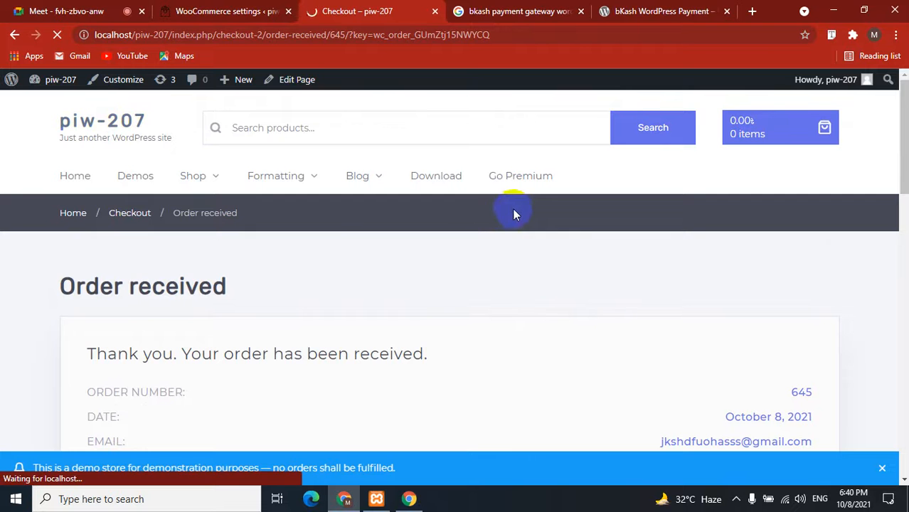
pyautogui.scroll(-5, 36, 252)
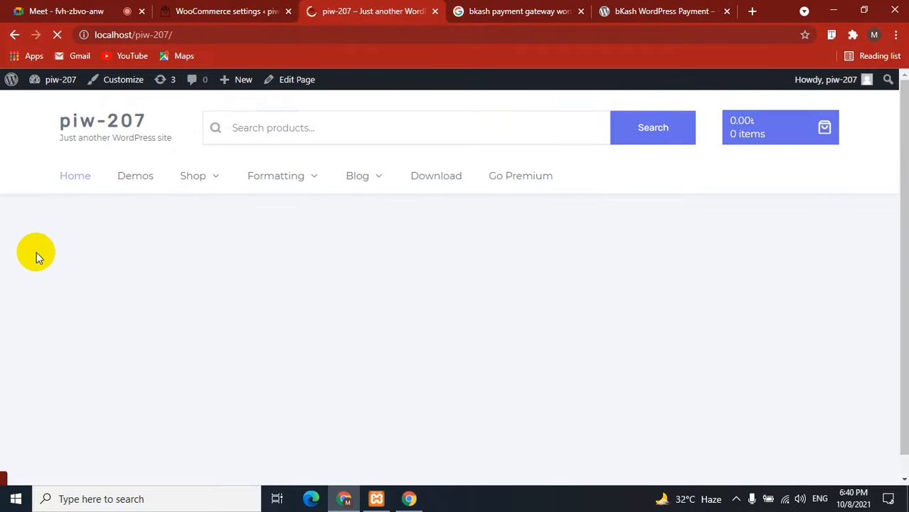
pyautogui.scroll(-1, 37, 252)
pyautogui.scroll(-6, 37, 252)
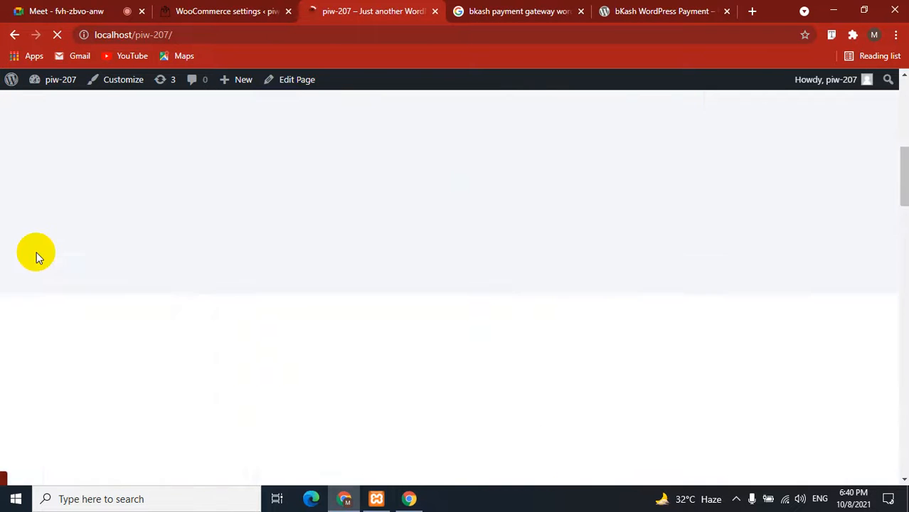
pyautogui.scroll(-3, 36, 252)
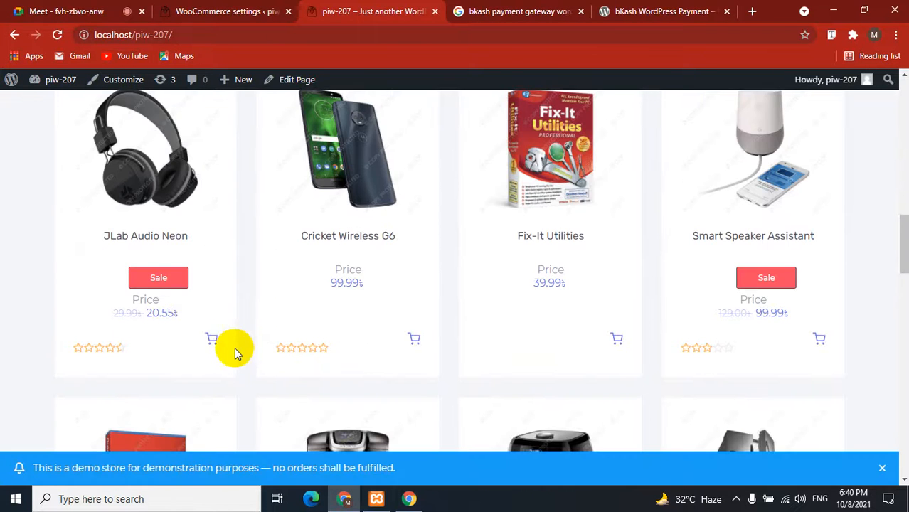
pyautogui.click(212, 338)
pyautogui.click(414, 339)
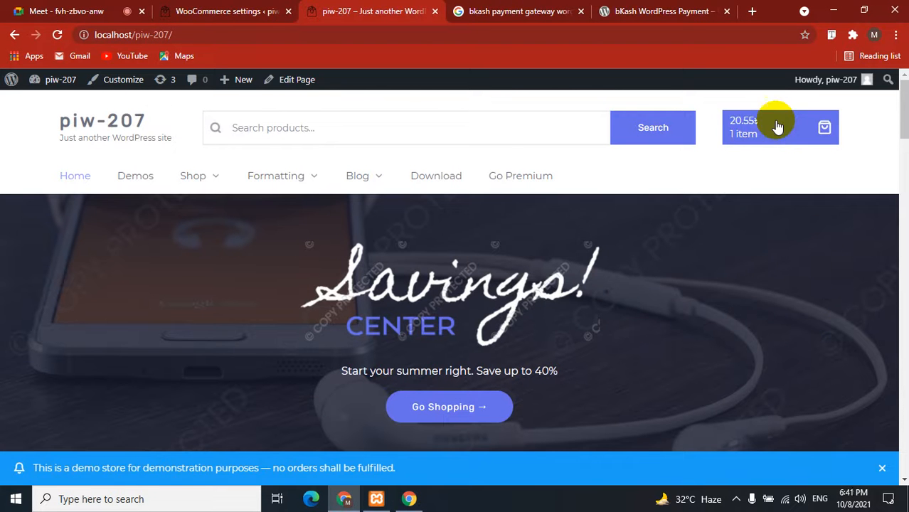
# Check out from the mini-cart and compare the checkout privacy notice with the settings.
pyautogui.click(777, 126)
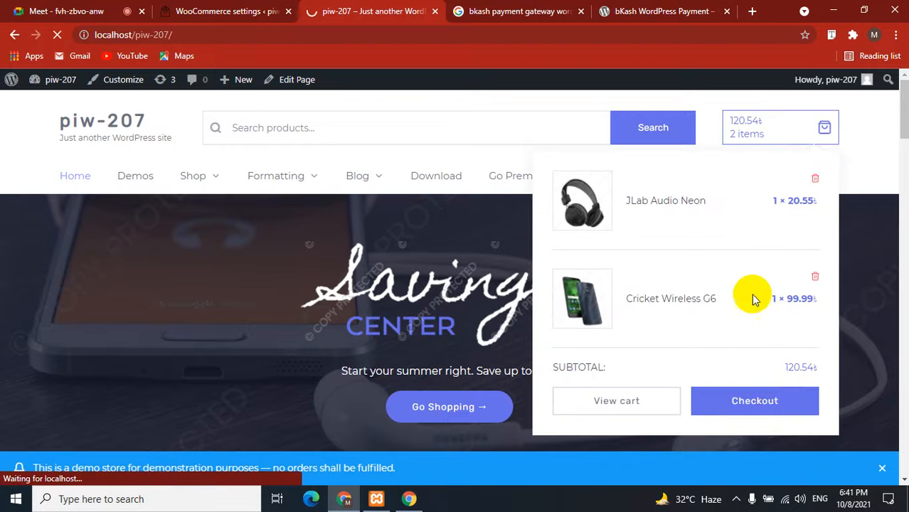
pyautogui.click(772, 409)
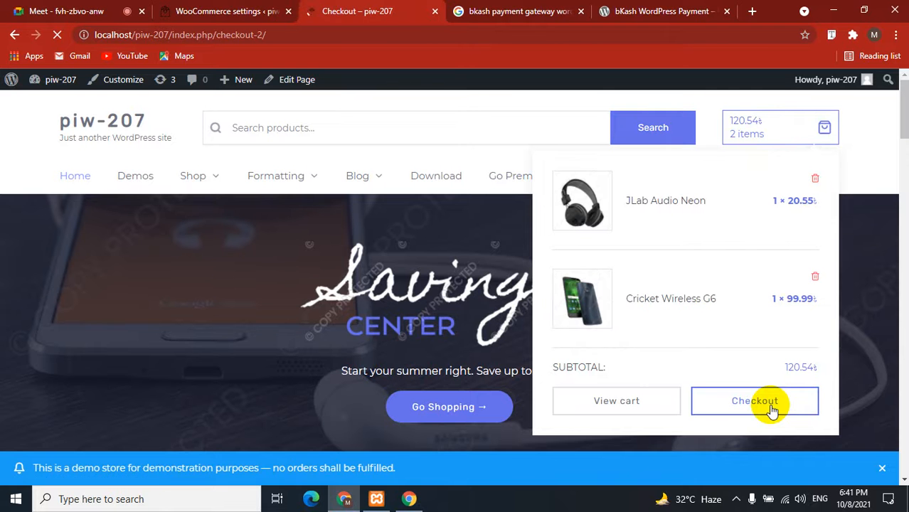
pyautogui.scroll(-8, 2, 235)
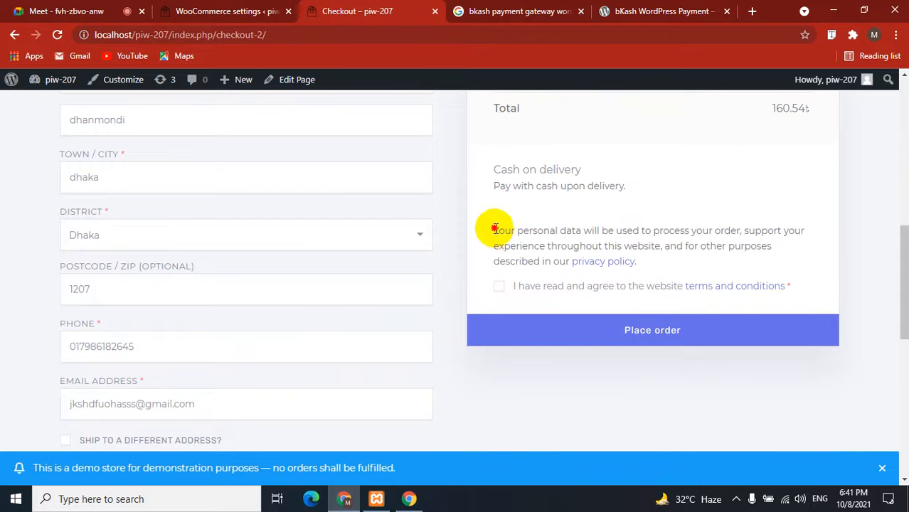
pyautogui.moveTo(493, 229); pyautogui.dragTo(664, 260)
pyautogui.click(663, 263)
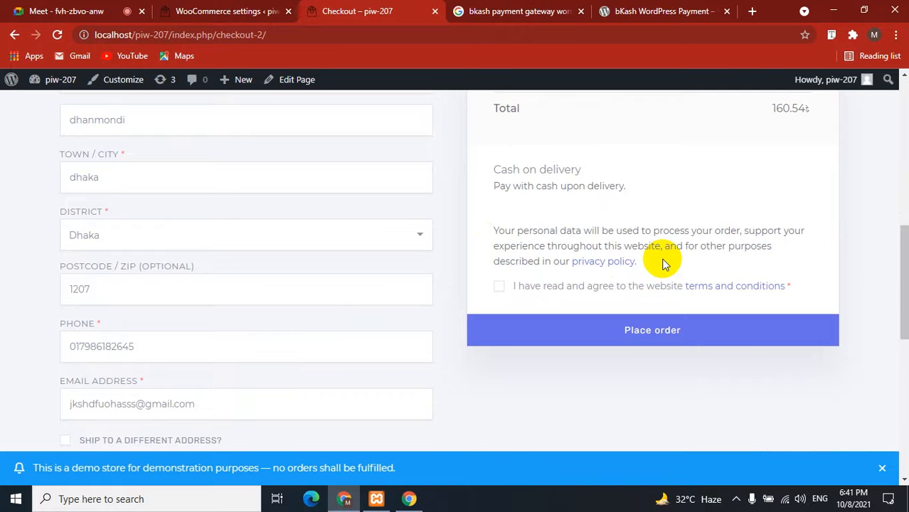
pyautogui.click(242, 11)
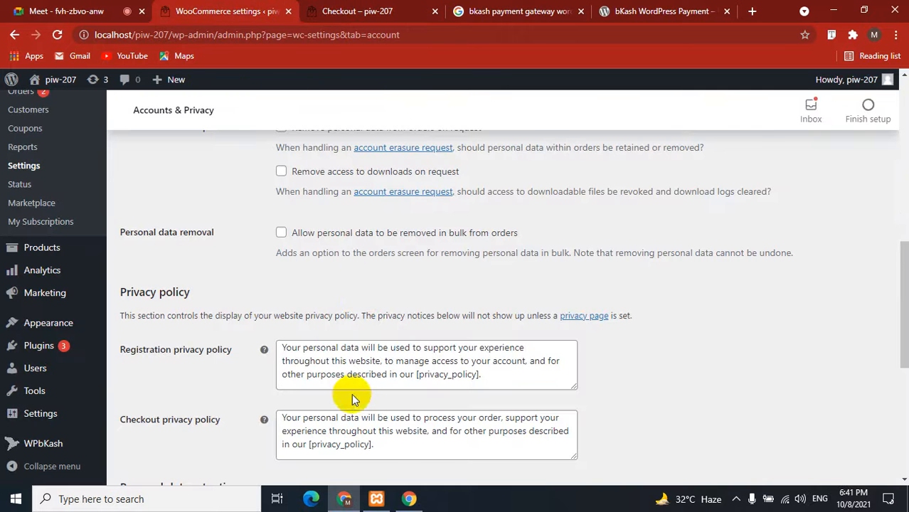
# Delete the existing checkout and registration privacy policy texts.
pyautogui.scroll(-1, 353, 400)
pyautogui.moveTo(487, 315); pyautogui.dragTo(264, 284)
pyautogui.moveTo(388, 377); pyautogui.dragTo(264, 294)
pyautogui.click(360, 11)
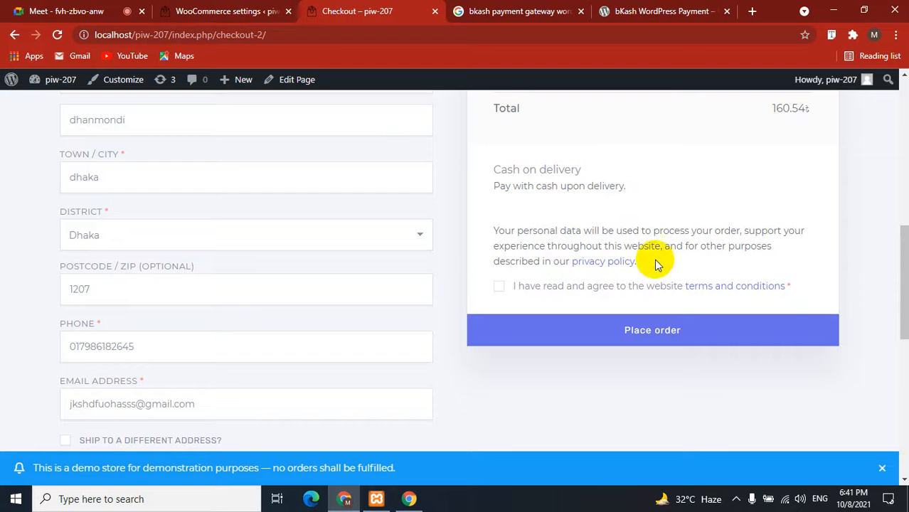
pyautogui.click(234, 11)
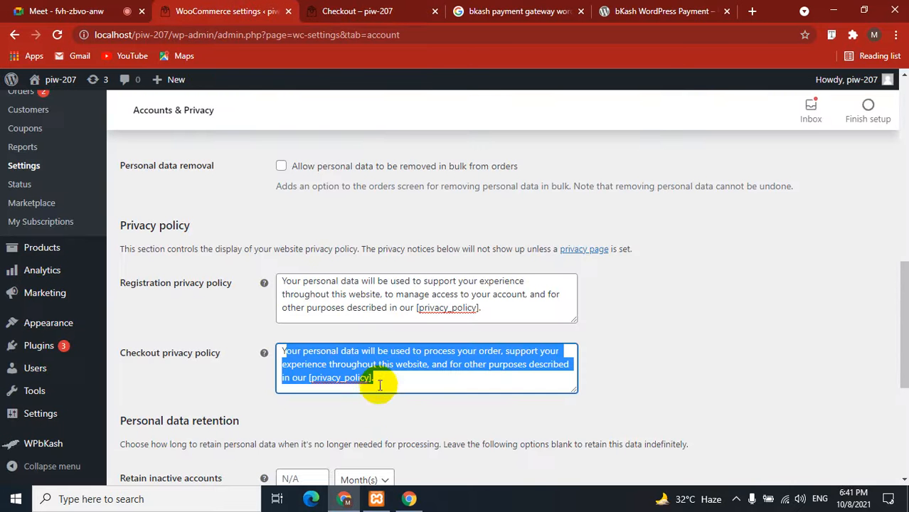
pyautogui.moveTo(379, 385); pyautogui.dragTo(276, 353)
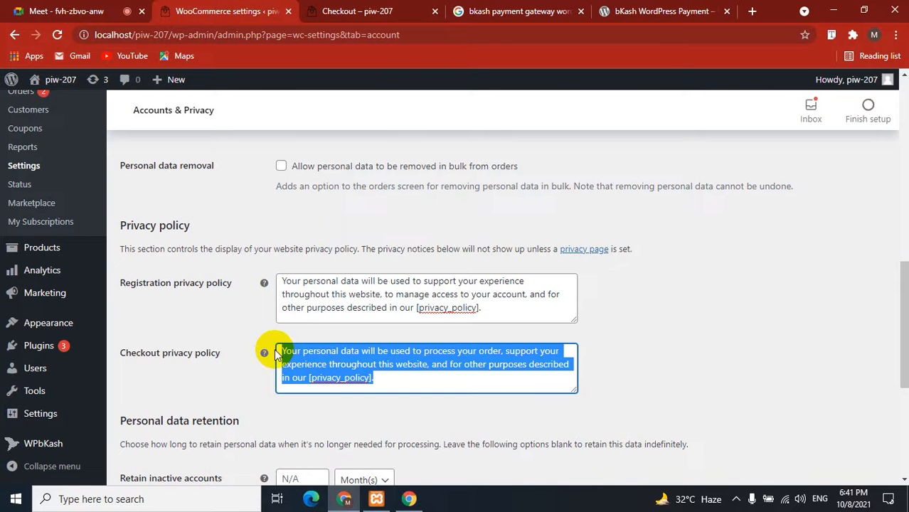
pyautogui.press('BackSpace')
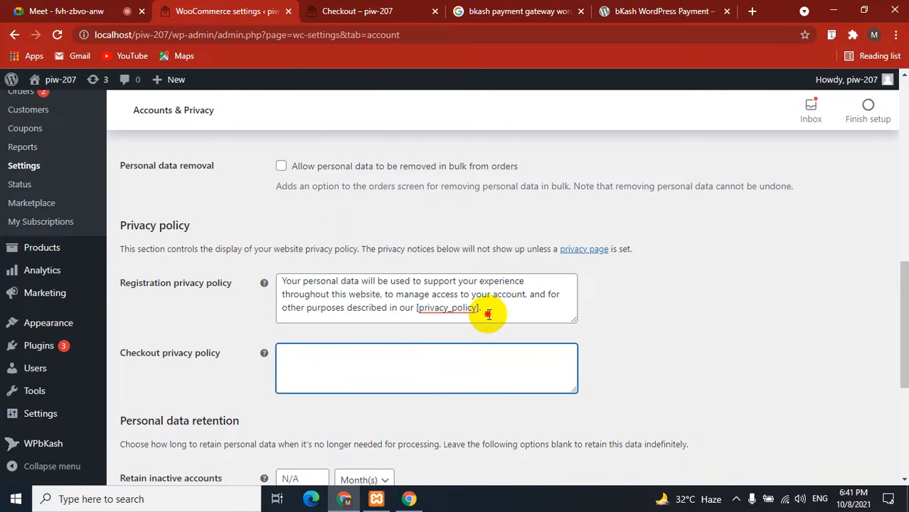
pyautogui.moveTo(482, 308); pyautogui.dragTo(270, 278)
pyautogui.press('BackSpace')
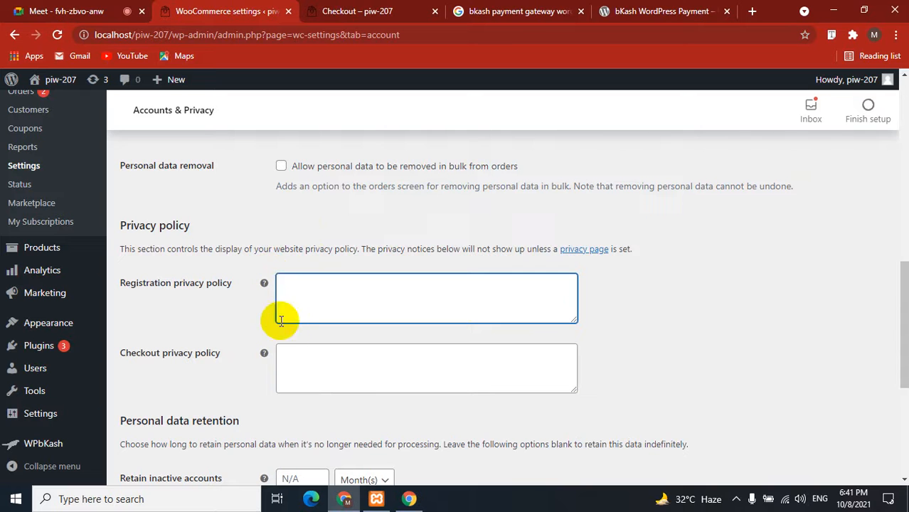
# Write the 'thank you for payment with us' checkout message, copy it into Registration, and save.
pyautogui.click(292, 362)
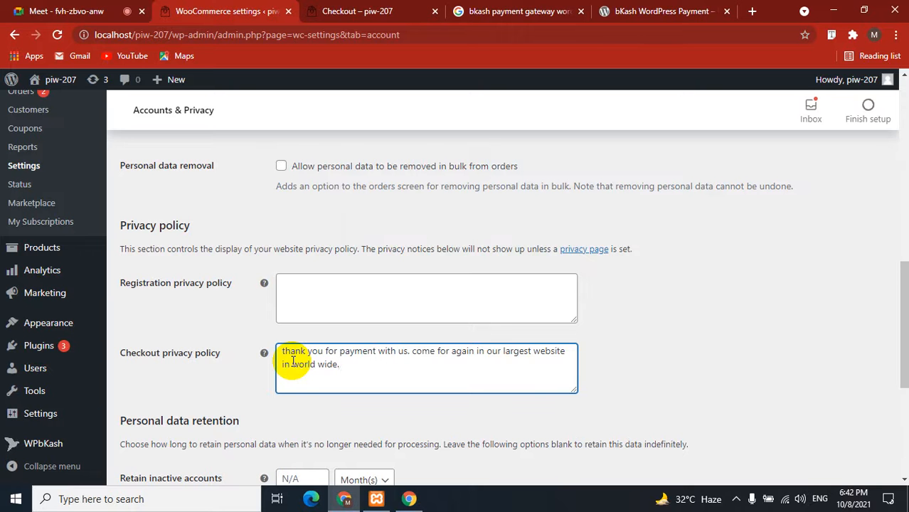
pyautogui.moveTo(342, 364); pyautogui.dragTo(236, 345)
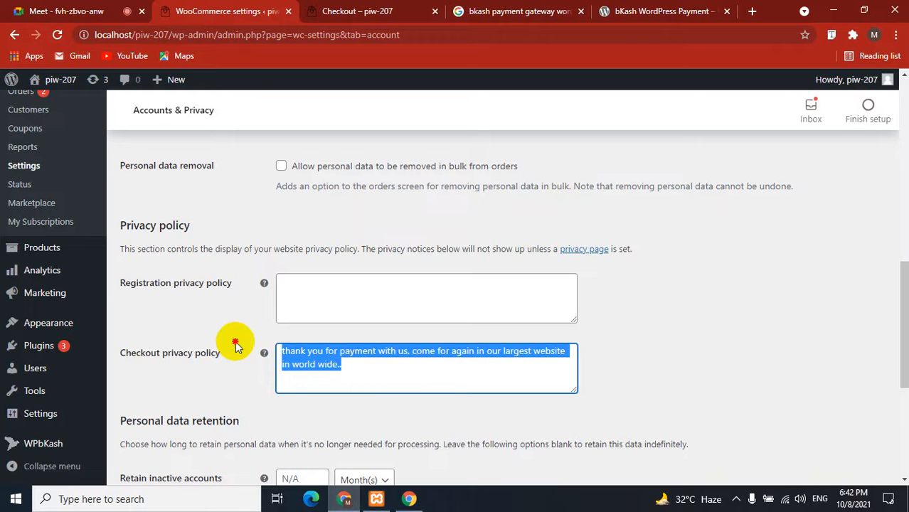
pyautogui.hotkey('ctrl', 'c')
pyautogui.click(357, 292)
pyautogui.hotkey('ctrl', 'v')
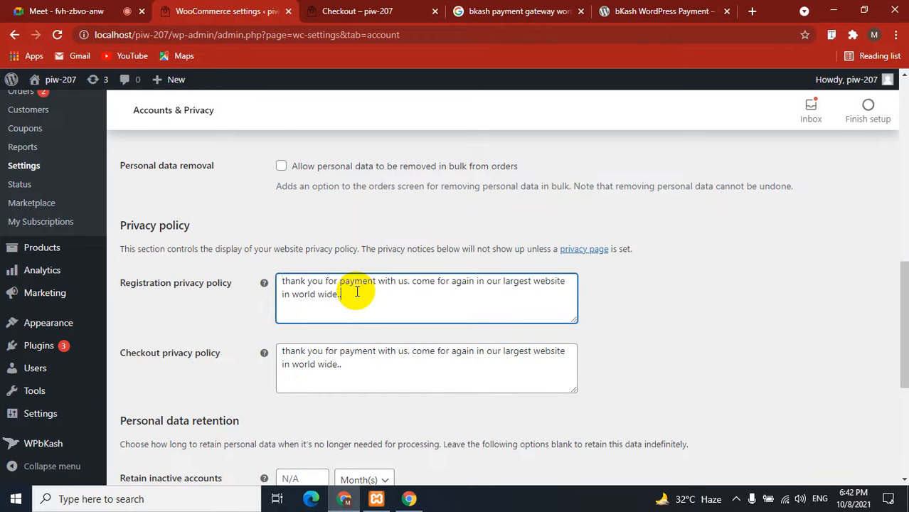
pyautogui.scroll(-2, 369, 341)
pyautogui.scroll(-2, 369, 340)
pyautogui.click(161, 415)
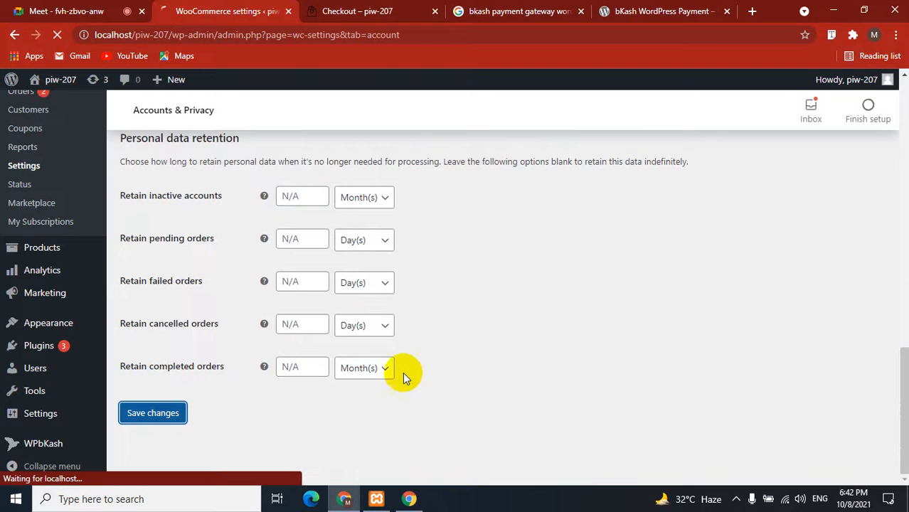
# Reload checkout and confirm the 'thank you for payment with us' notice replaced the old one.
pyautogui.click(387, 11)
pyautogui.click(57, 34)
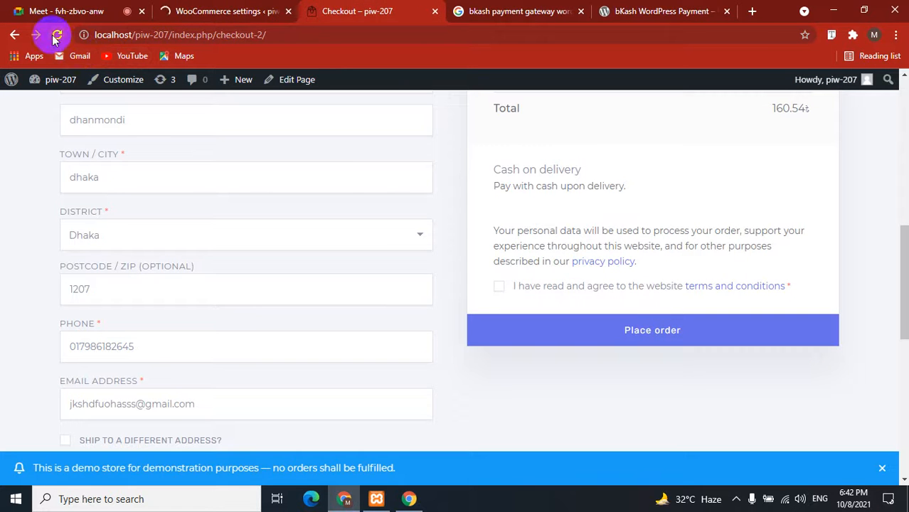
pyautogui.click(230, 7)
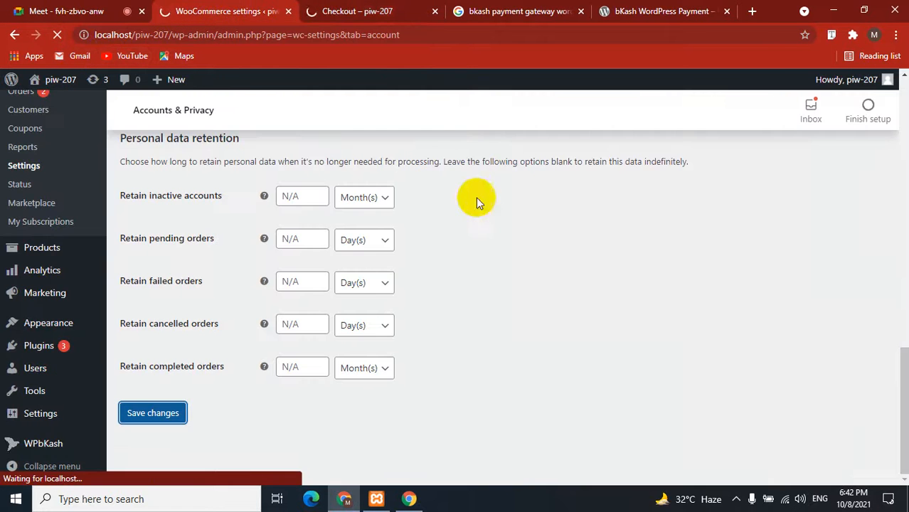
pyautogui.click(388, 9)
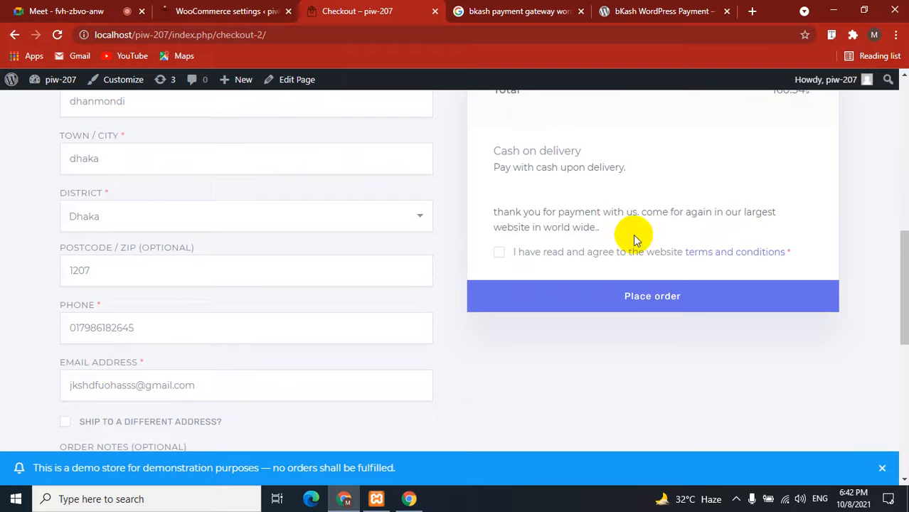
pyautogui.moveTo(601, 229); pyautogui.dragTo(418, 193)
pyautogui.click(547, 430)
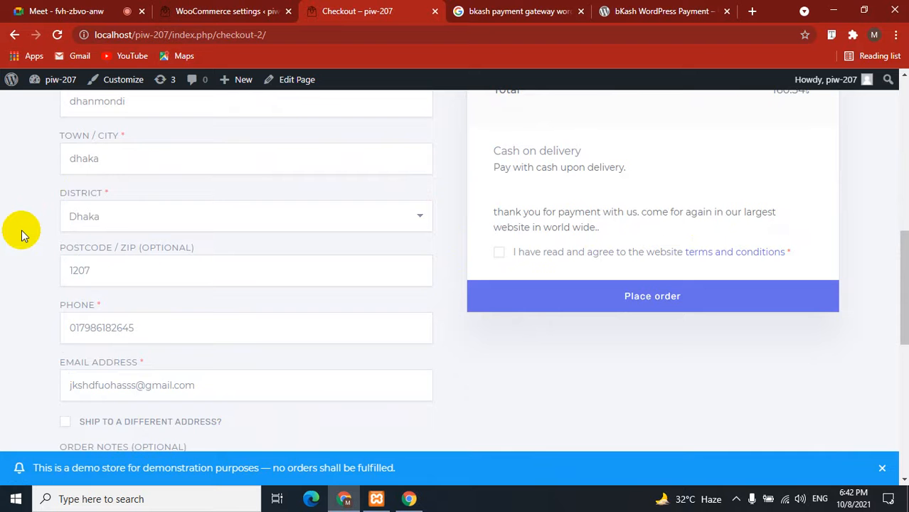
# Scroll the Accounts & Privacy settings down to the Personal data retention section.
pyautogui.click(205, 10)
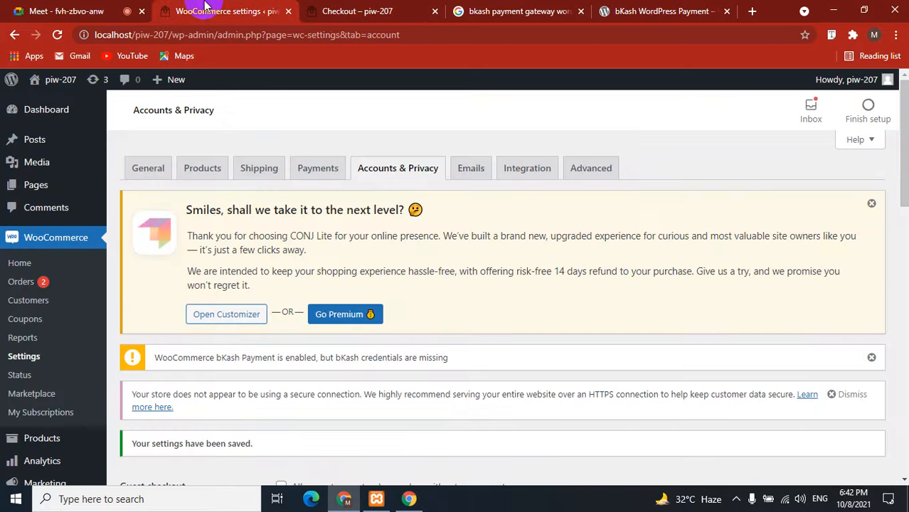
pyautogui.click(96, 6)
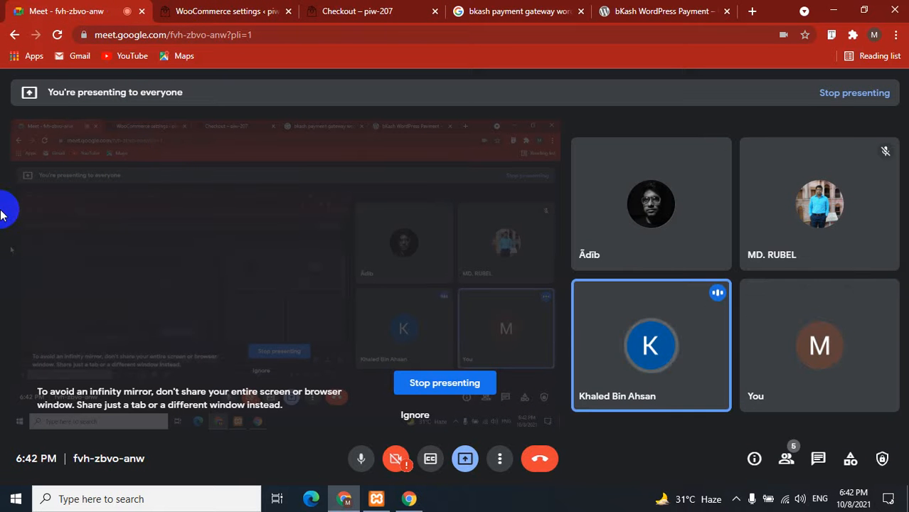
pyautogui.click(193, 10)
pyautogui.scroll(-6, 209, 311)
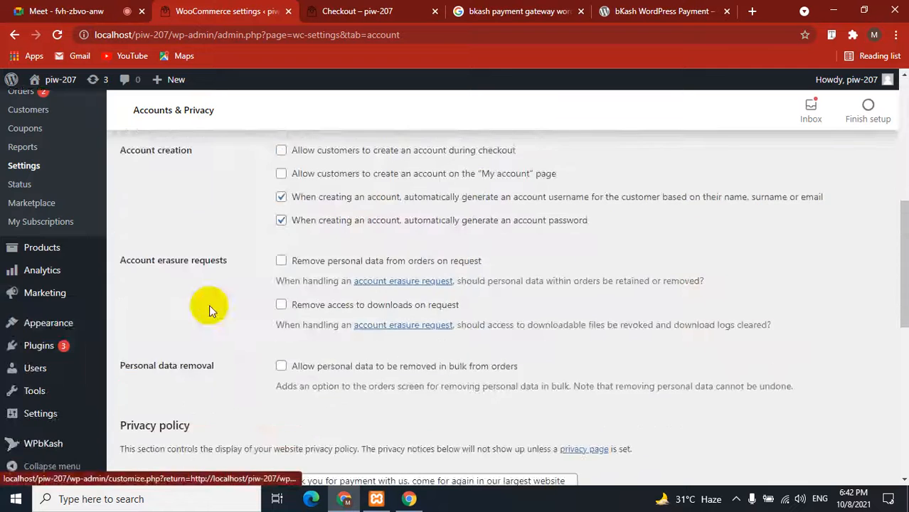
pyautogui.scroll(6, 209, 311)
pyautogui.scroll(-8, 209, 311)
pyautogui.scroll(-4, 209, 311)
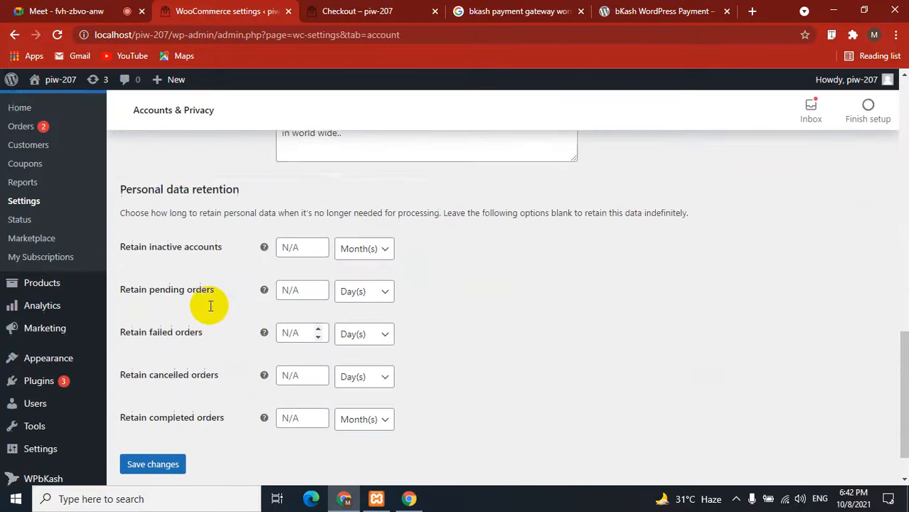
pyautogui.scroll(2, 209, 311)
pyautogui.scroll(-1, 209, 311)
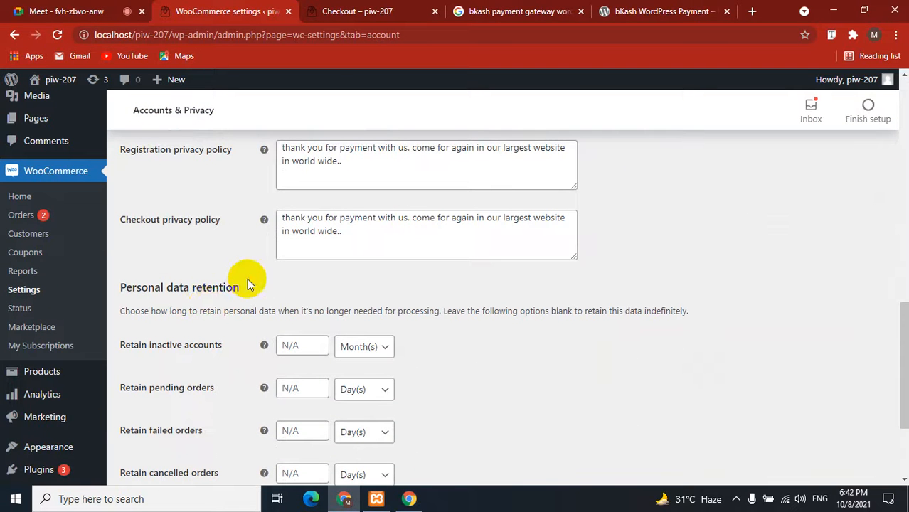
pyautogui.moveTo(243, 286); pyautogui.dragTo(121, 284)
pyautogui.click(131, 310)
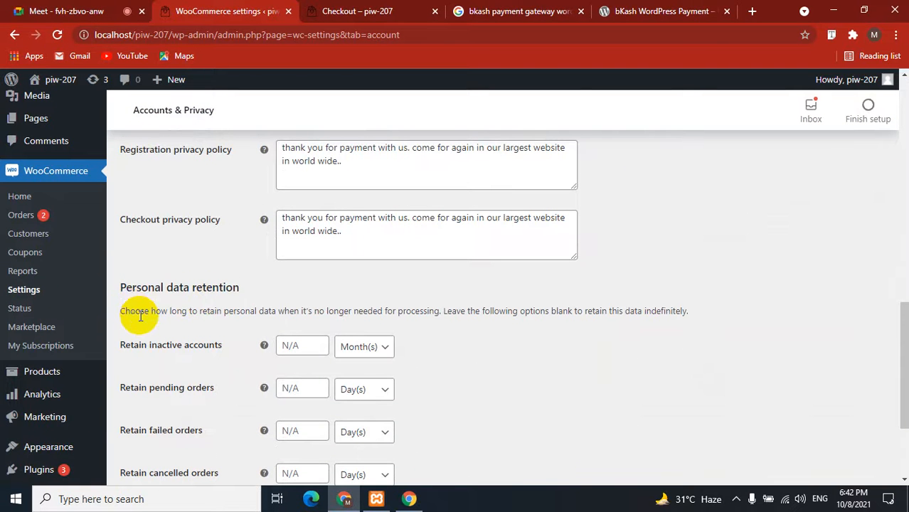
# Leave the pending and failed order retention periods at N/A and save the settings.
pyautogui.scroll(-2, 136, 313)
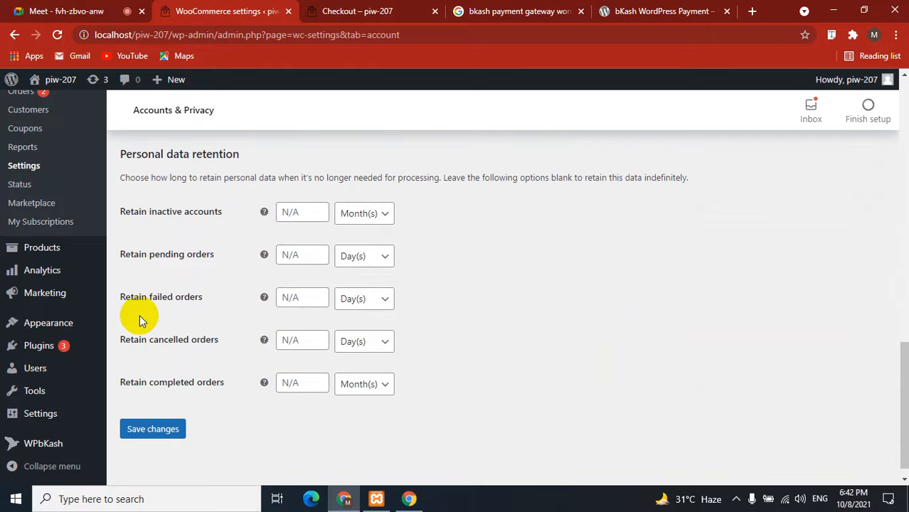
pyautogui.click(166, 262)
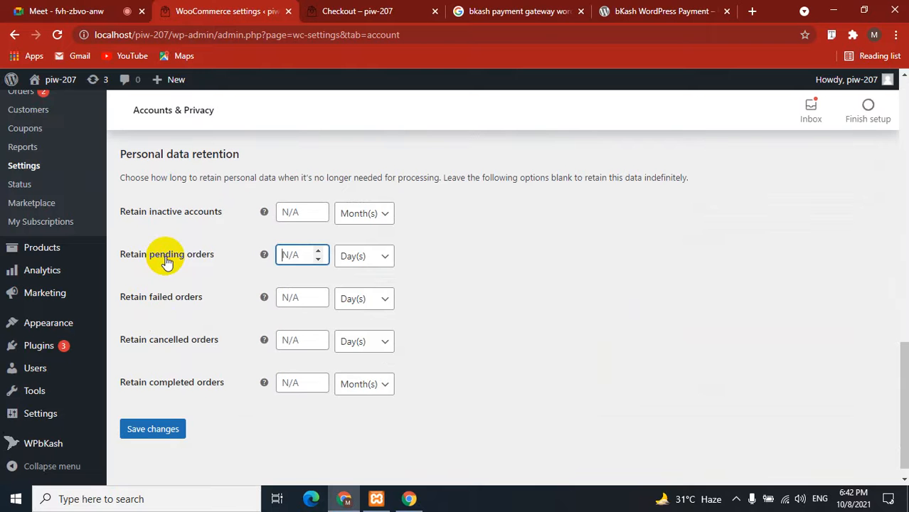
pyautogui.click(139, 298)
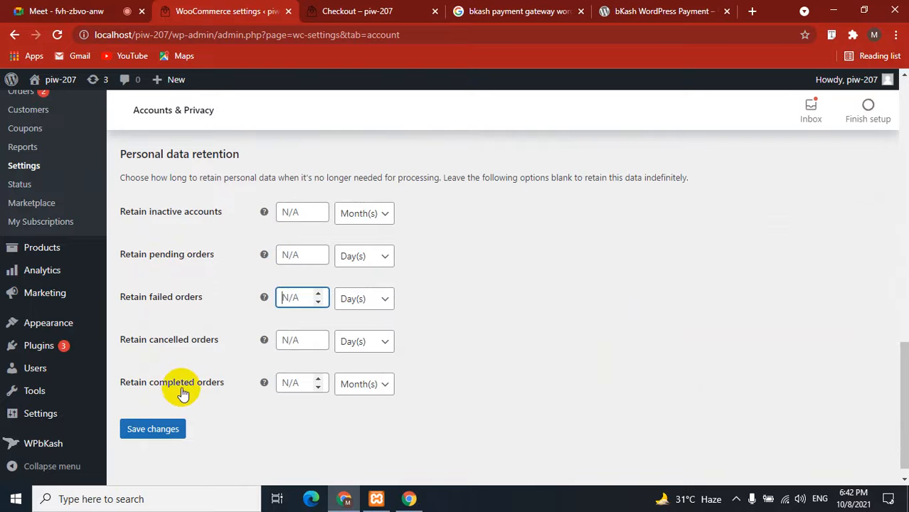
pyautogui.rightClick(150, 429)
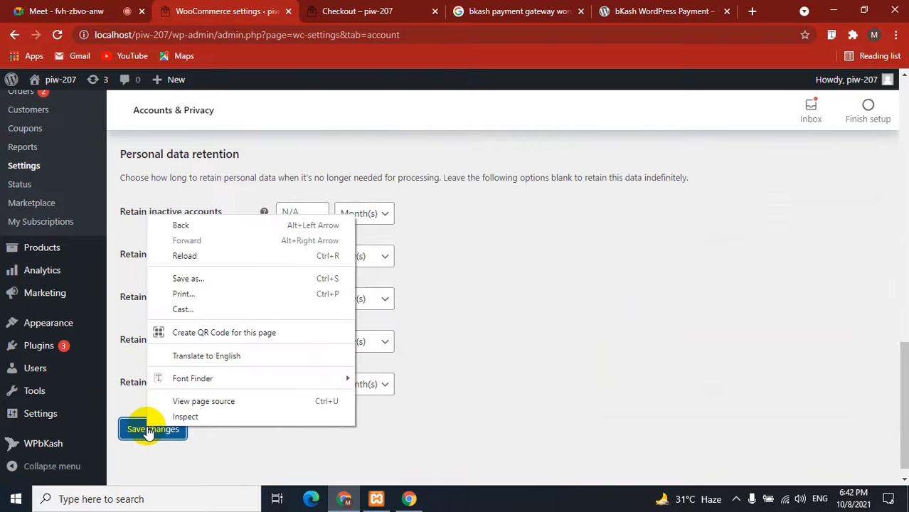
pyautogui.click(148, 433)
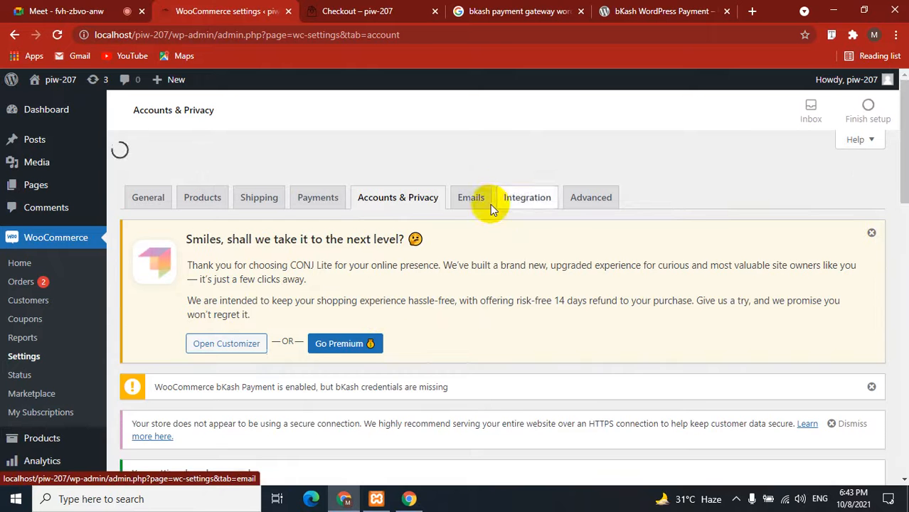
# Open the Emails settings and point out the New order email and its store recipient address.
pyautogui.click(471, 173)
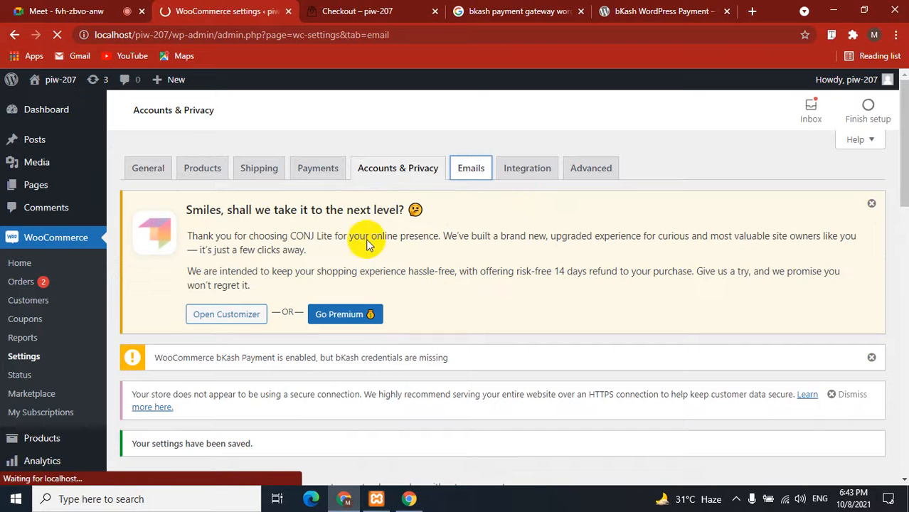
pyautogui.scroll(-2, 359, 336)
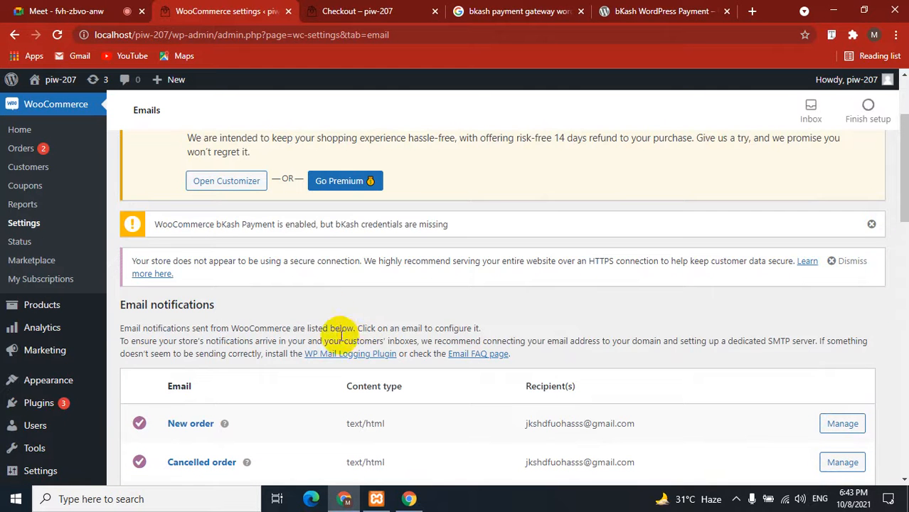
pyautogui.scroll(-3, 316, 313)
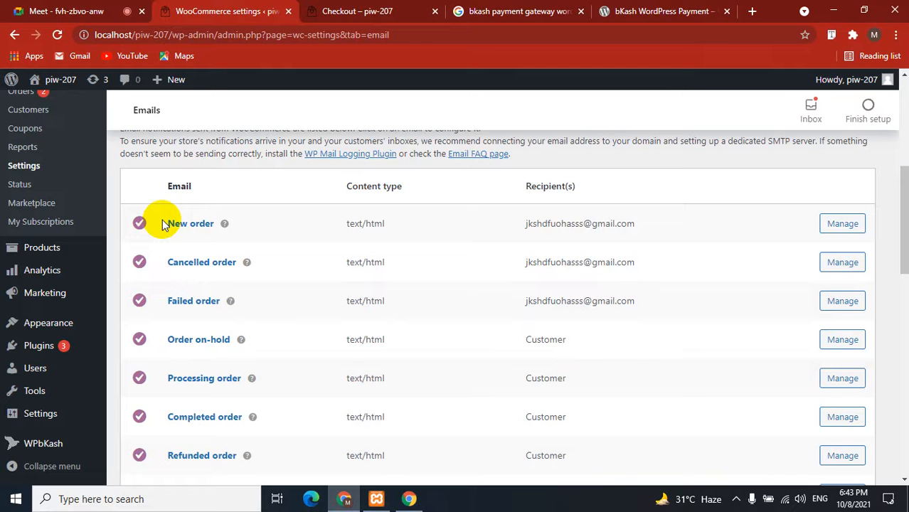
pyautogui.moveTo(166, 224); pyautogui.dragTo(226, 222)
pyautogui.click(308, 188)
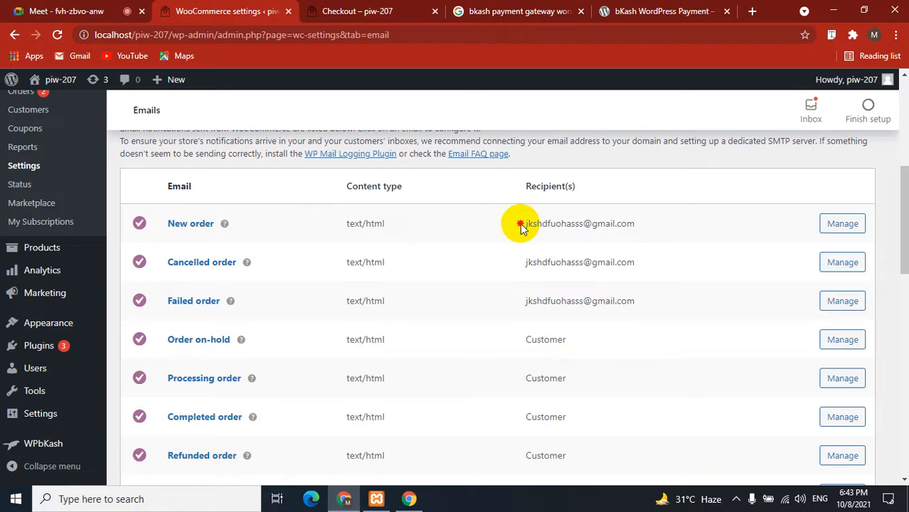
pyautogui.moveTo(520, 226); pyautogui.dragTo(641, 229)
pyautogui.click(660, 196)
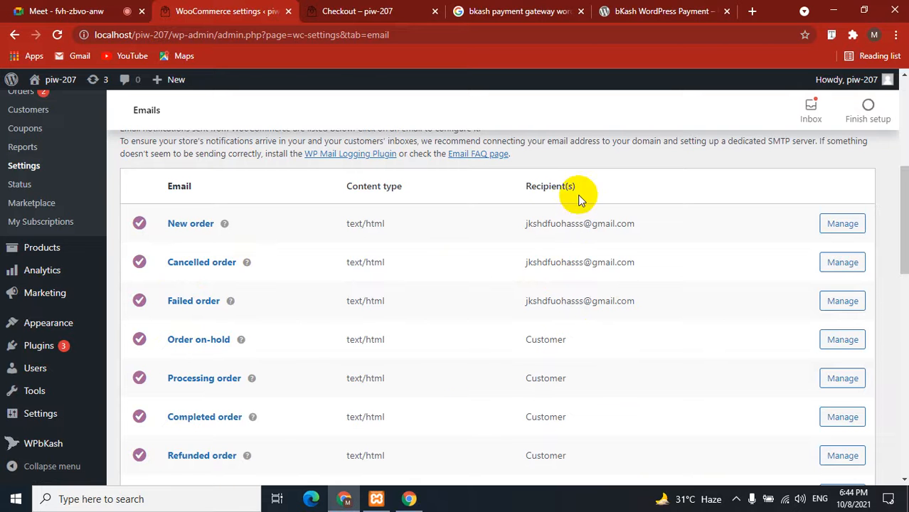
# Point out Customer as recipient of the Order on-hold, Processing and Completed order emails.
pyautogui.click(572, 340)
pyautogui.moveTo(572, 340); pyautogui.dragTo(523, 339)
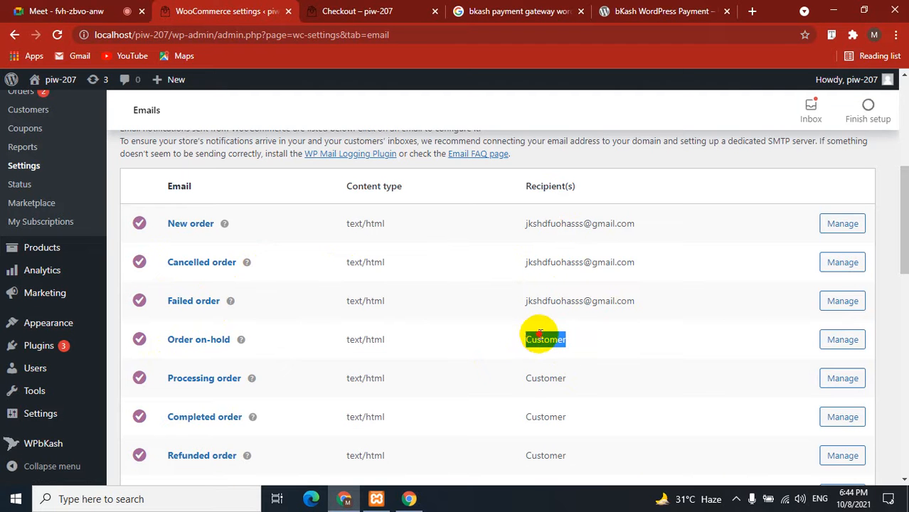
pyautogui.click(538, 339)
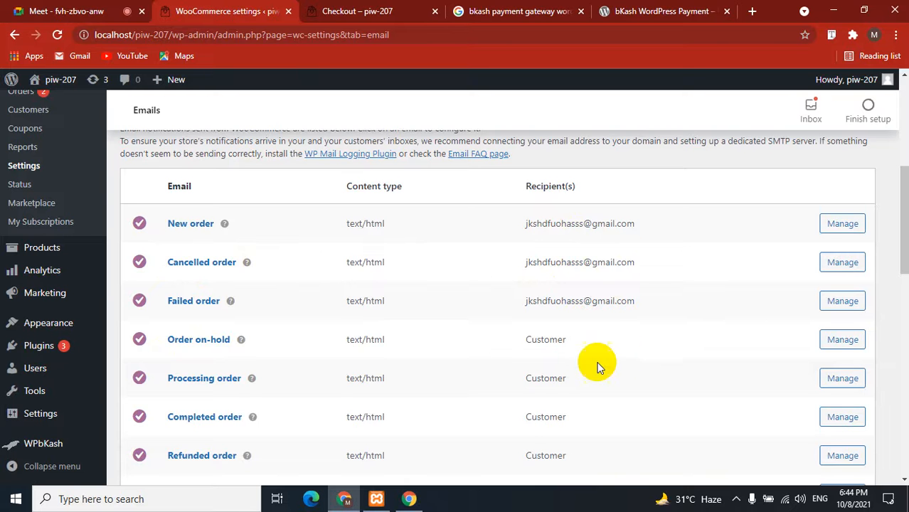
pyautogui.scroll(-3, 444, 296)
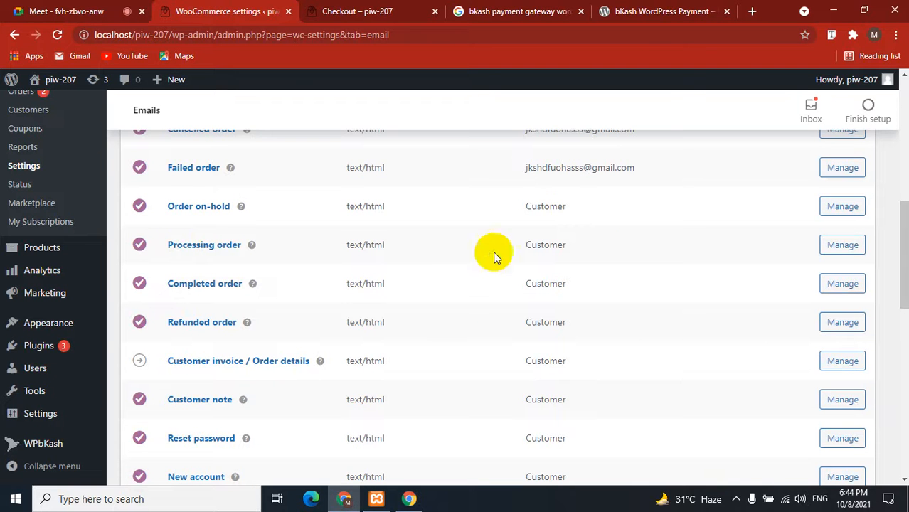
pyautogui.moveTo(567, 244); pyautogui.dragTo(512, 249)
pyautogui.click(558, 246)
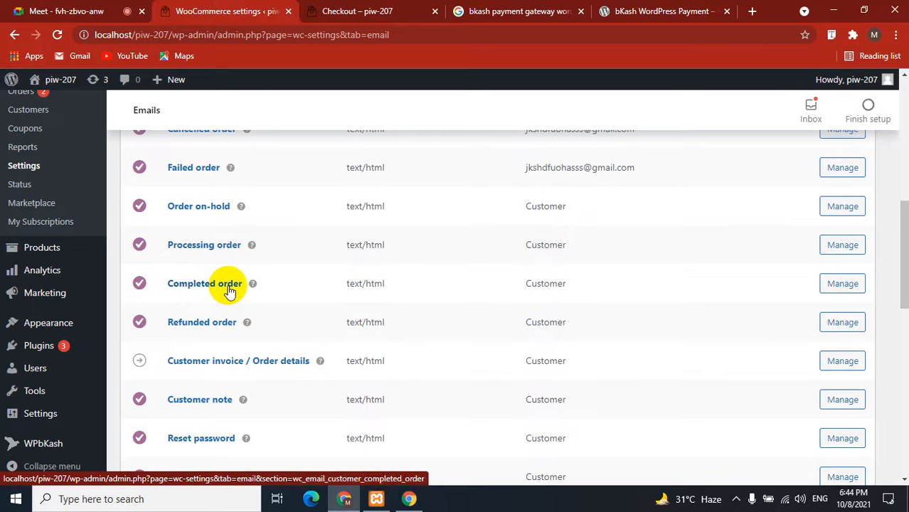
pyautogui.moveTo(571, 287); pyautogui.dragTo(515, 284)
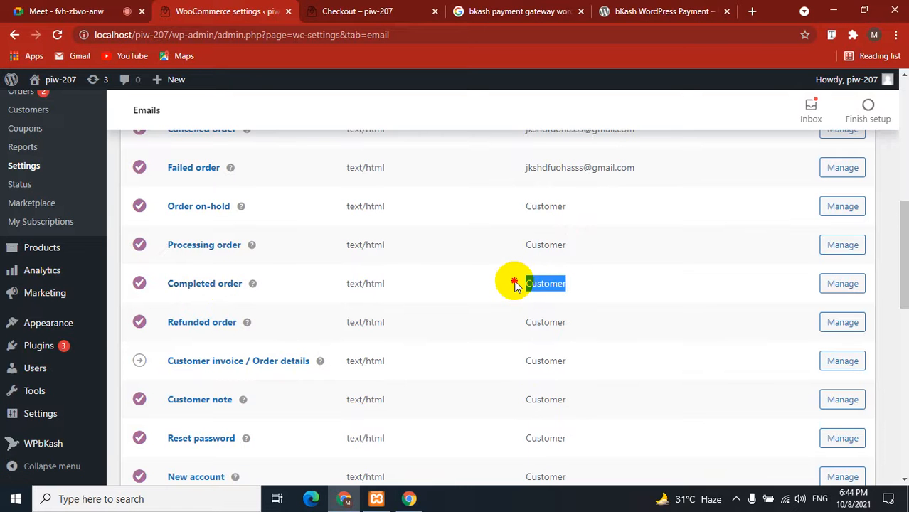
pyautogui.click(552, 281)
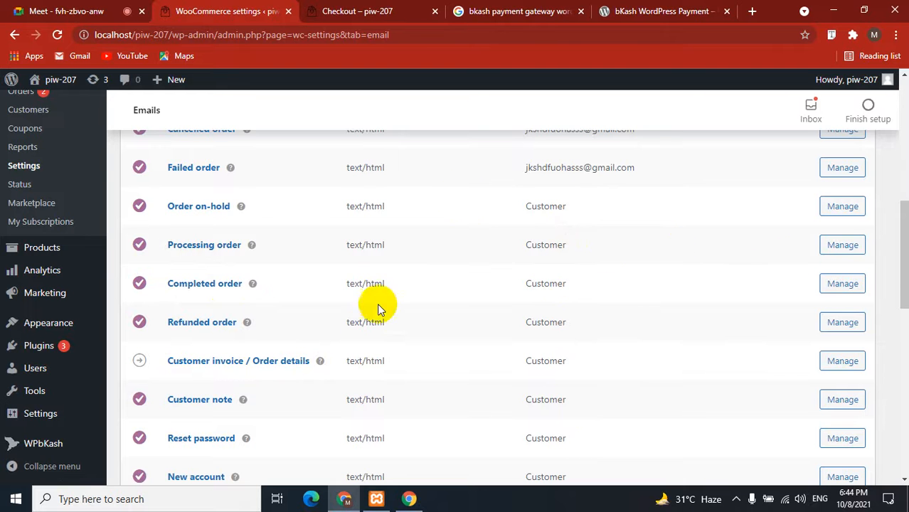
pyautogui.scroll(-5, 374, 317)
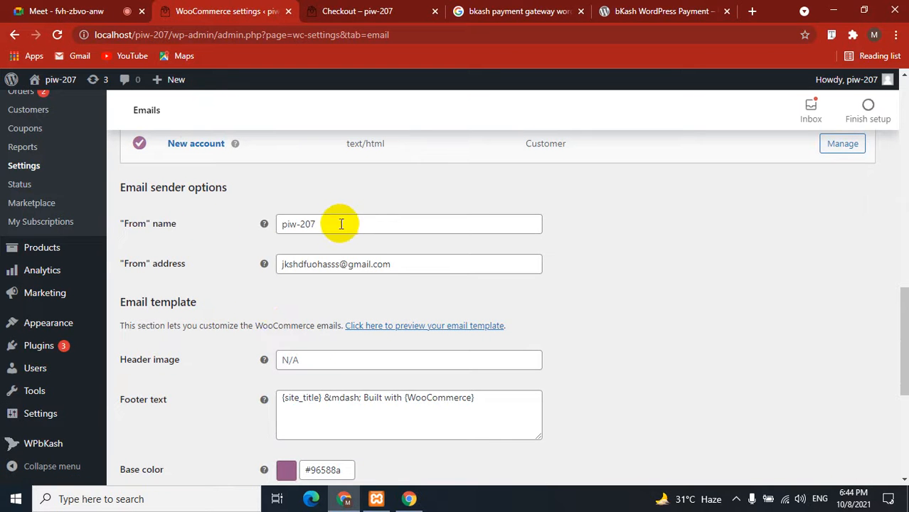
pyautogui.moveTo(336, 225); pyautogui.dragTo(269, 197)
pyautogui.click(194, 238)
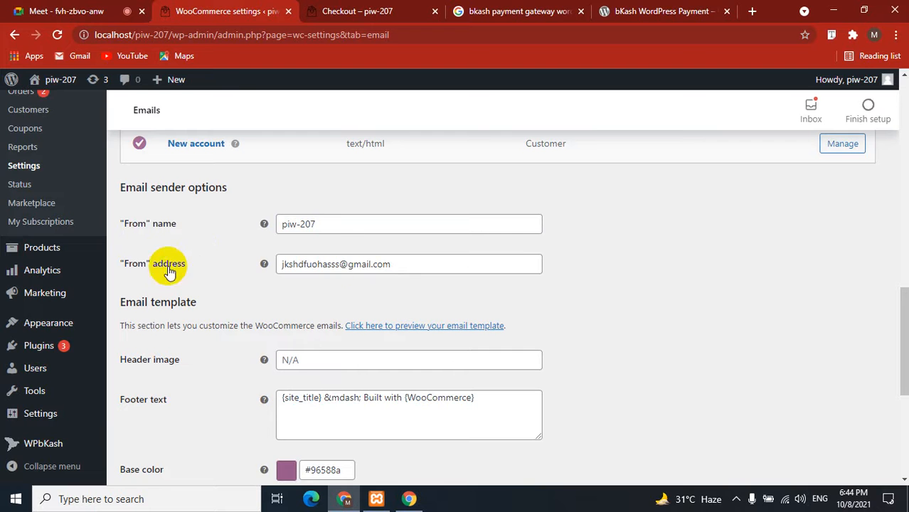
pyautogui.moveTo(407, 266); pyautogui.dragTo(254, 260)
pyautogui.click(246, 305)
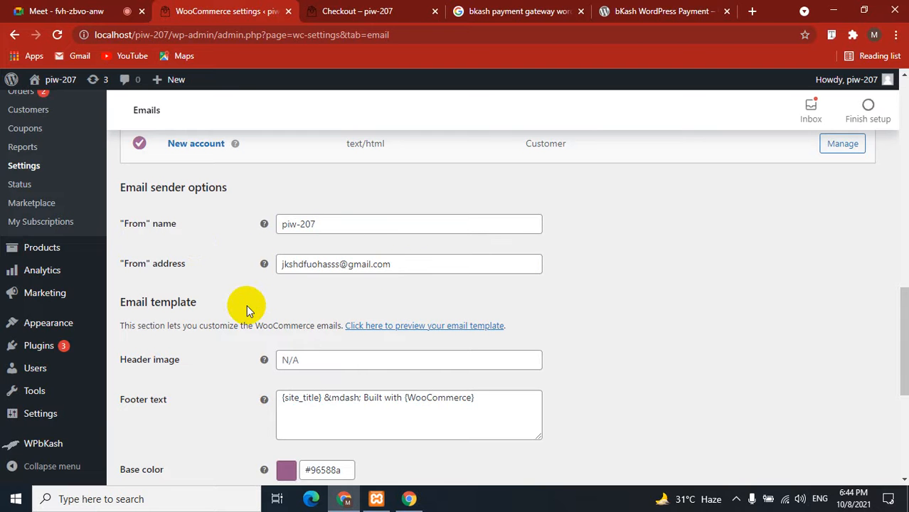
pyautogui.click(393, 265)
pyautogui.moveTo(393, 265); pyautogui.dragTo(260, 259)
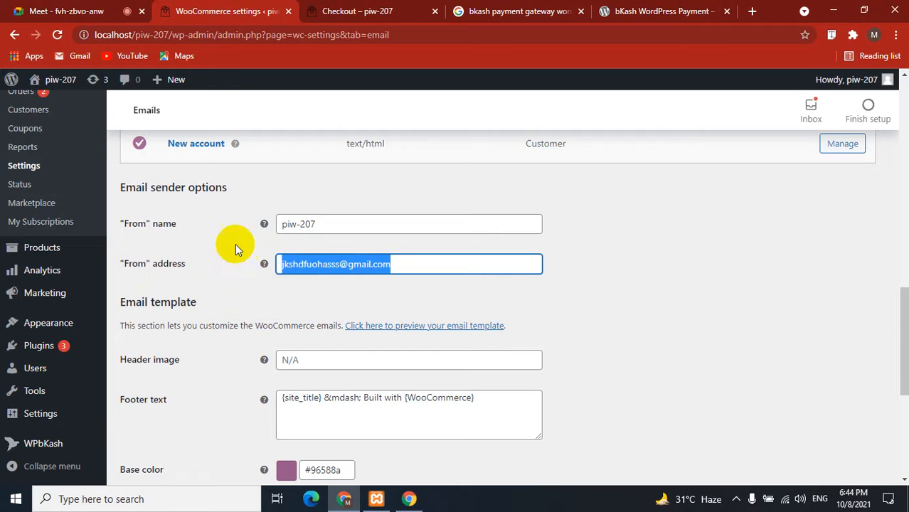
pyautogui.click(234, 243)
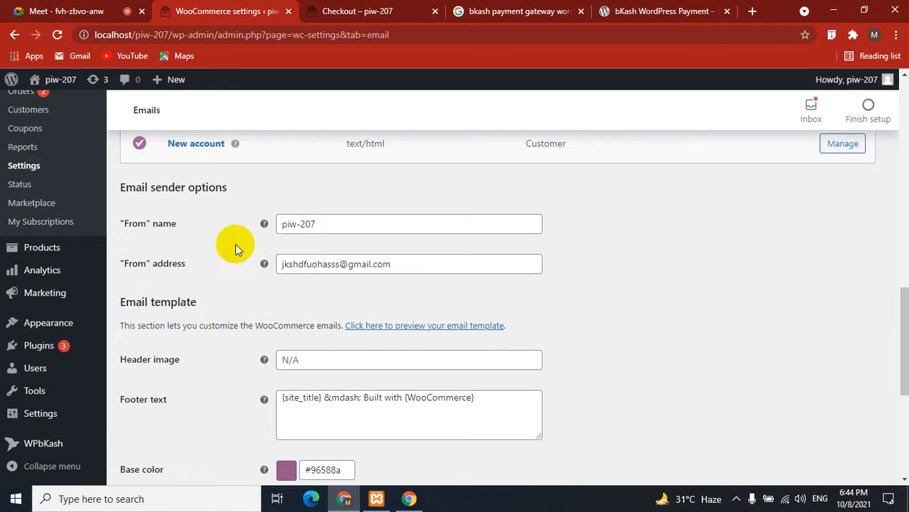
pyautogui.scroll(-2, 234, 243)
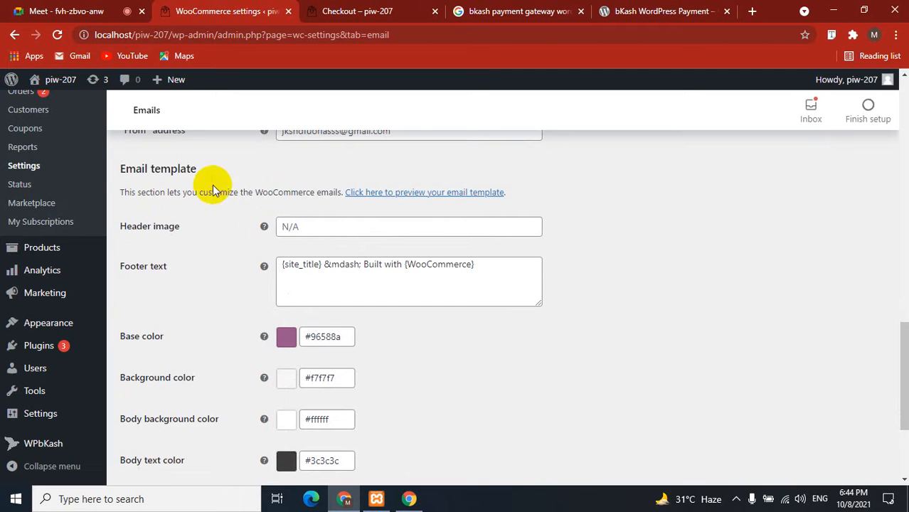
pyautogui.moveTo(200, 169); pyautogui.dragTo(118, 163)
pyautogui.click(152, 162)
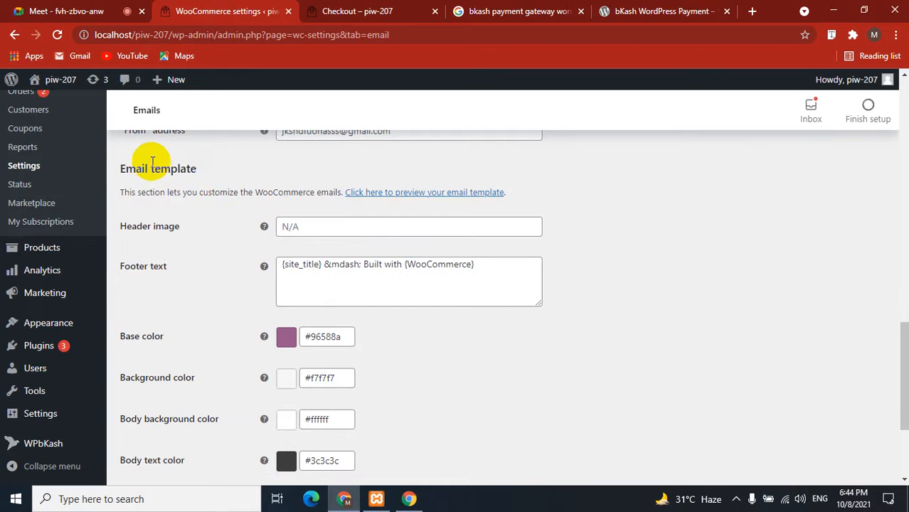
pyautogui.click(78, 11)
pyautogui.click(199, 11)
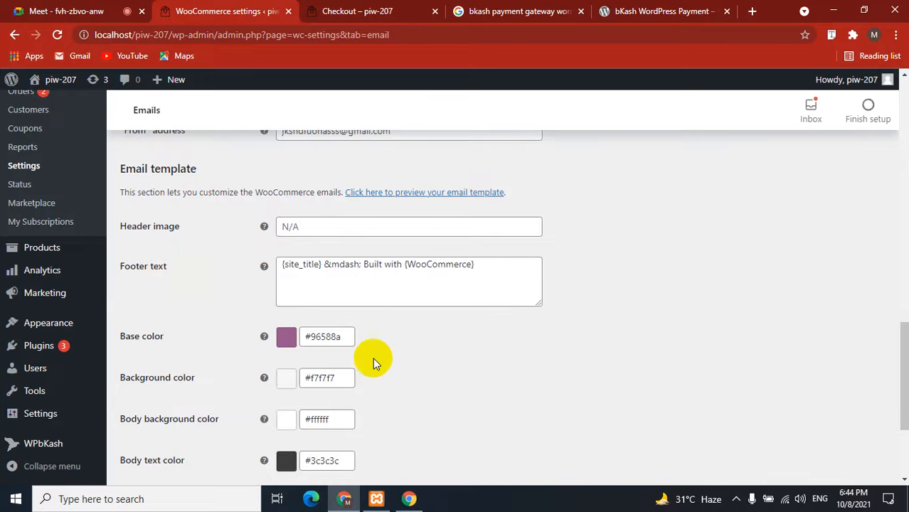
pyautogui.scroll(-1, 399, 338)
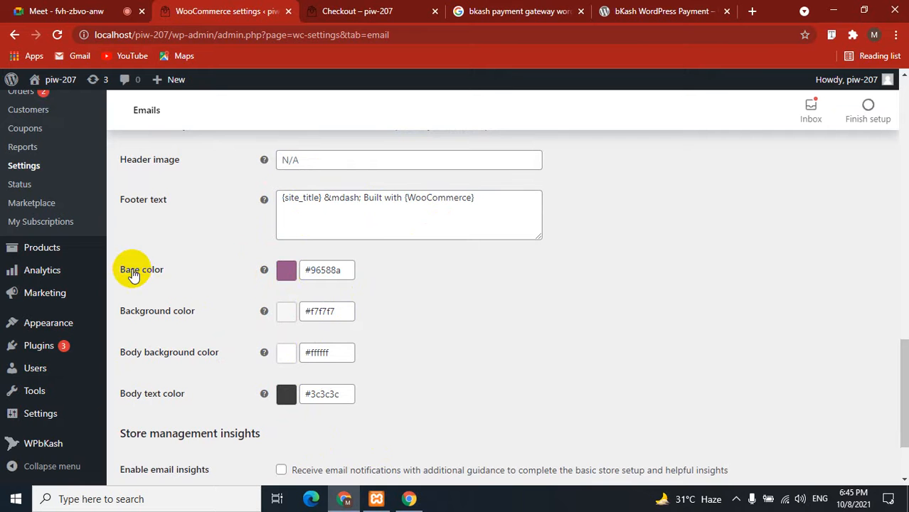
# Set the email Base colour to light lime #d2fa65 and the Background colour to red #f32020.
pyautogui.click(317, 272)
pyautogui.moveTo(400, 336); pyautogui.dragTo(395, 310)
pyautogui.click(325, 329)
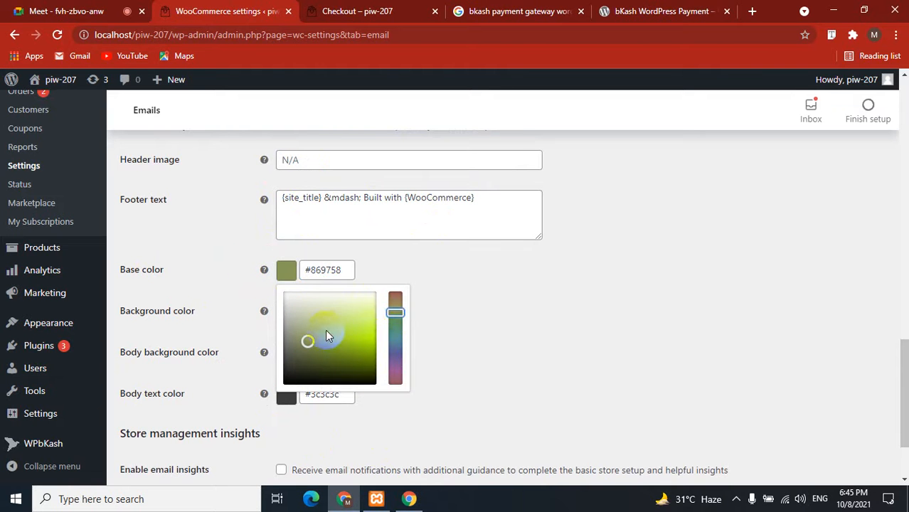
pyautogui.moveTo(325, 329); pyautogui.dragTo(385, 325)
pyautogui.click(457, 345)
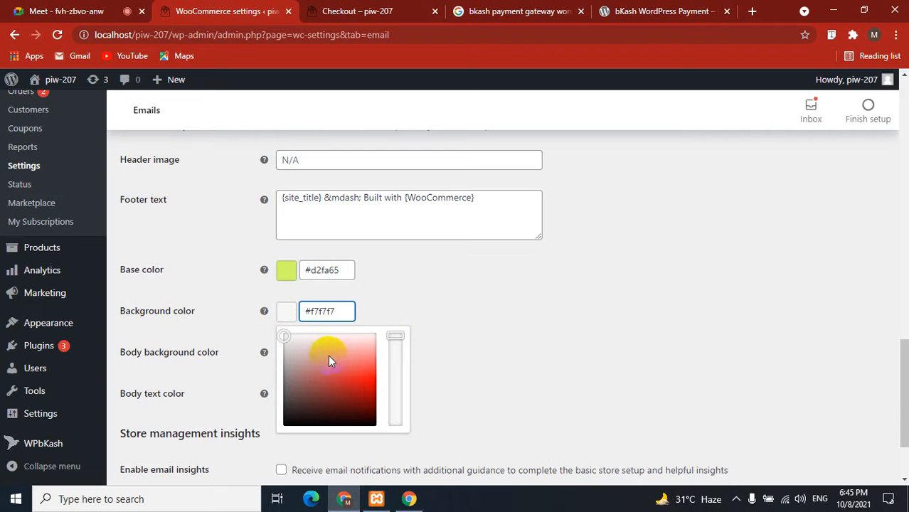
pyautogui.click(358, 365)
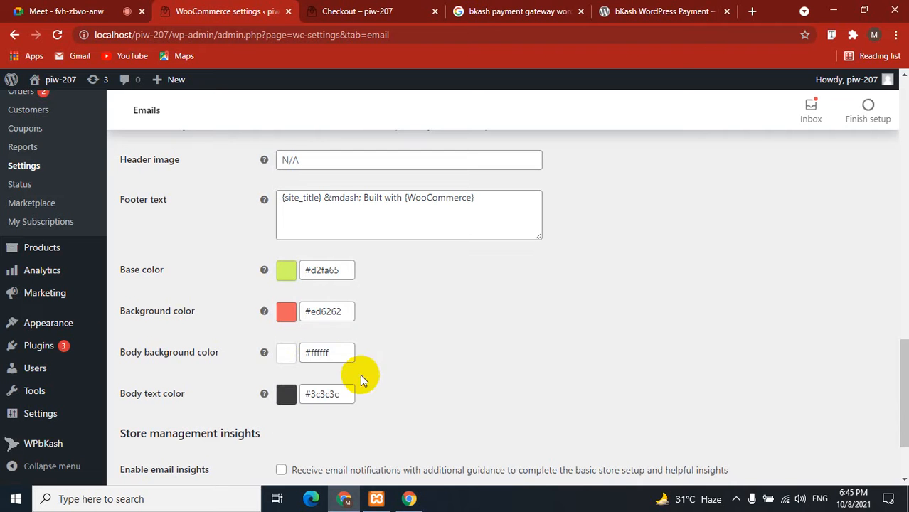
pyautogui.click(348, 311)
pyautogui.moveTo(357, 365); pyautogui.dragTo(367, 375)
pyautogui.click(467, 370)
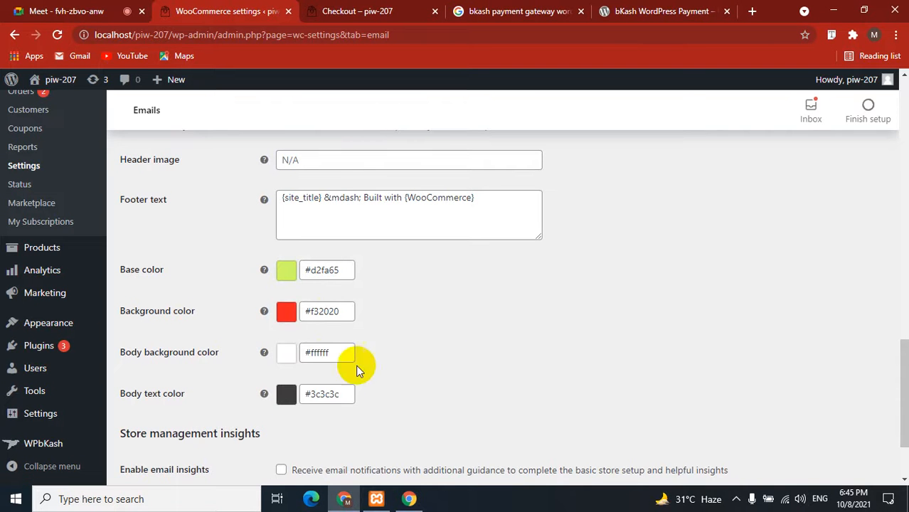
# Set Body background to blue-violet #521df0 and Body text colour to red #f43333.
pyautogui.click(331, 354)
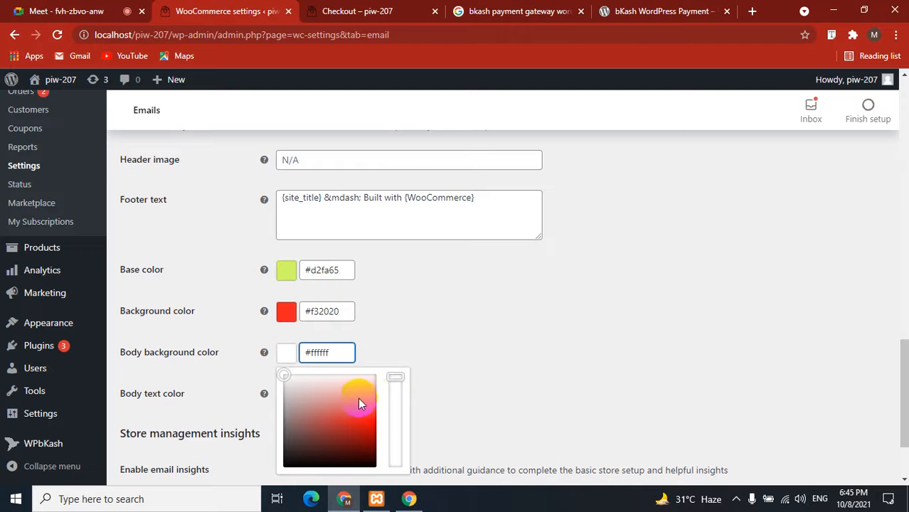
pyautogui.click(367, 421)
pyautogui.click(398, 407)
pyautogui.click(349, 352)
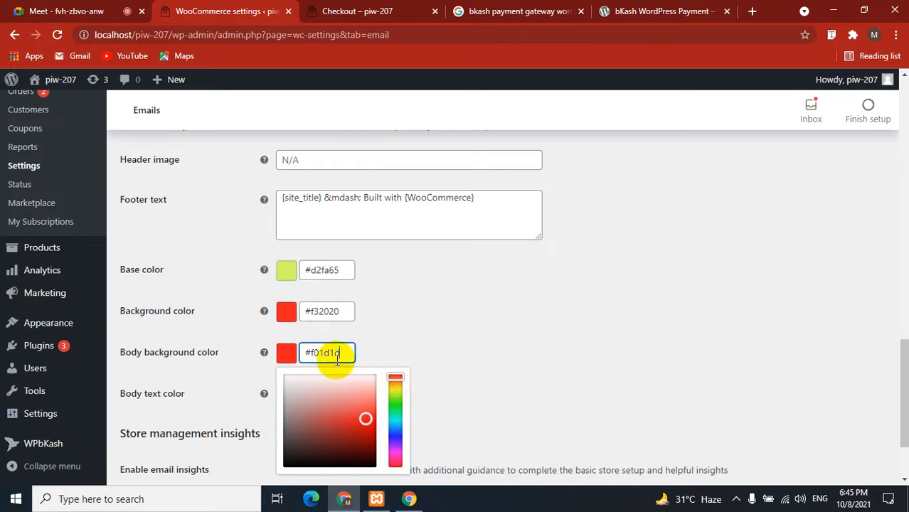
pyautogui.moveTo(393, 380); pyautogui.dragTo(395, 436)
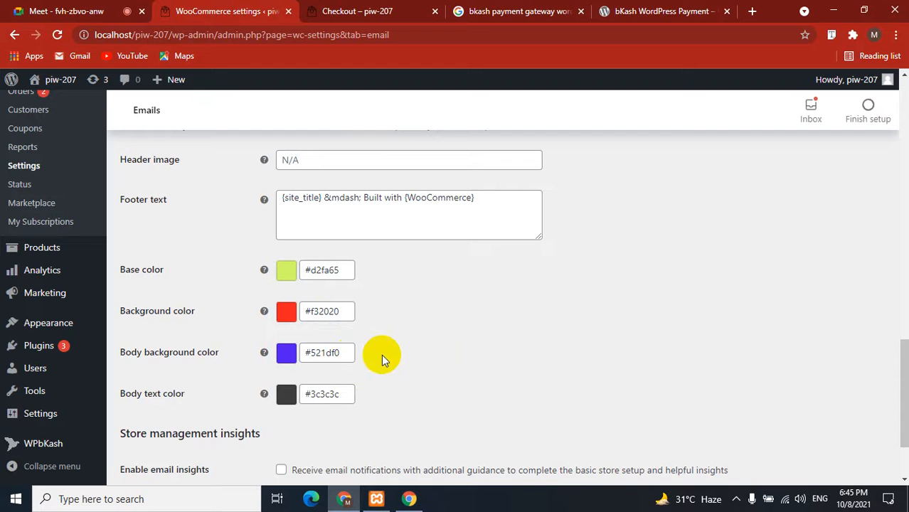
pyautogui.click(306, 394)
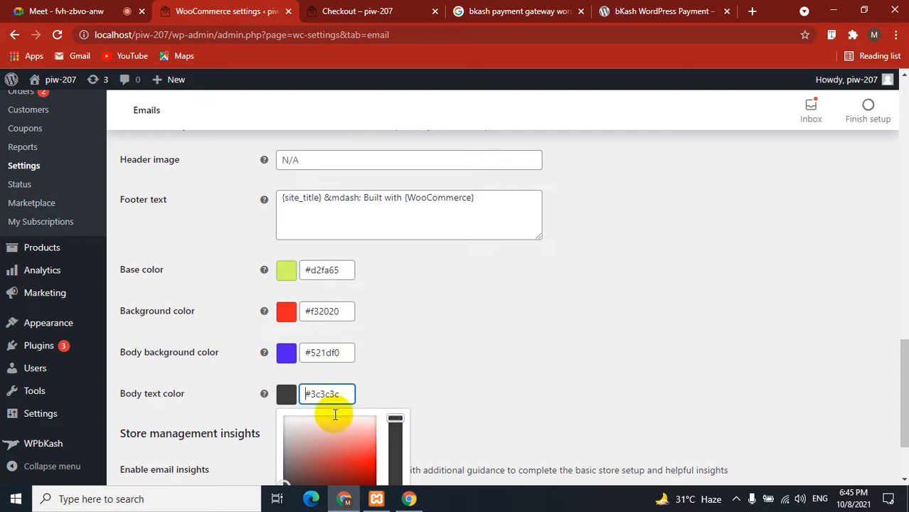
pyautogui.click(367, 455)
pyautogui.click(429, 390)
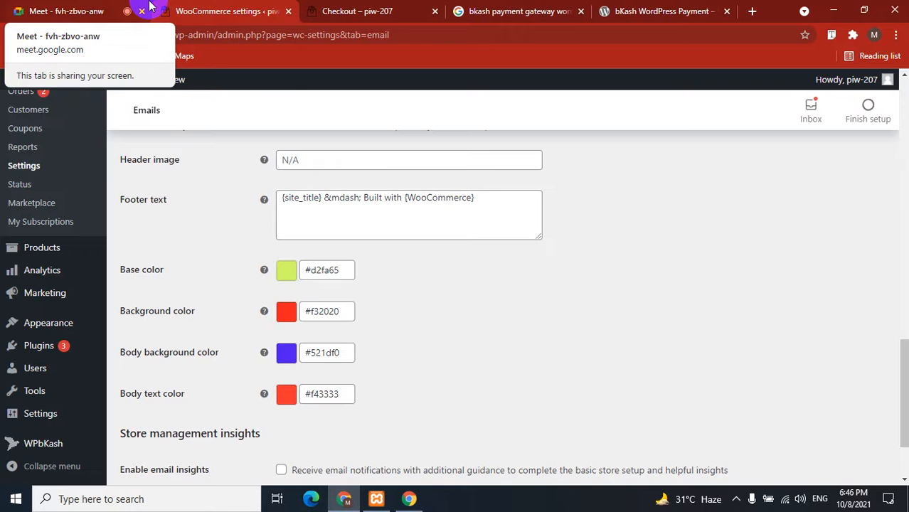
# Come back from the meeting tab and begin editing the Header image field.
pyautogui.click(114, 10)
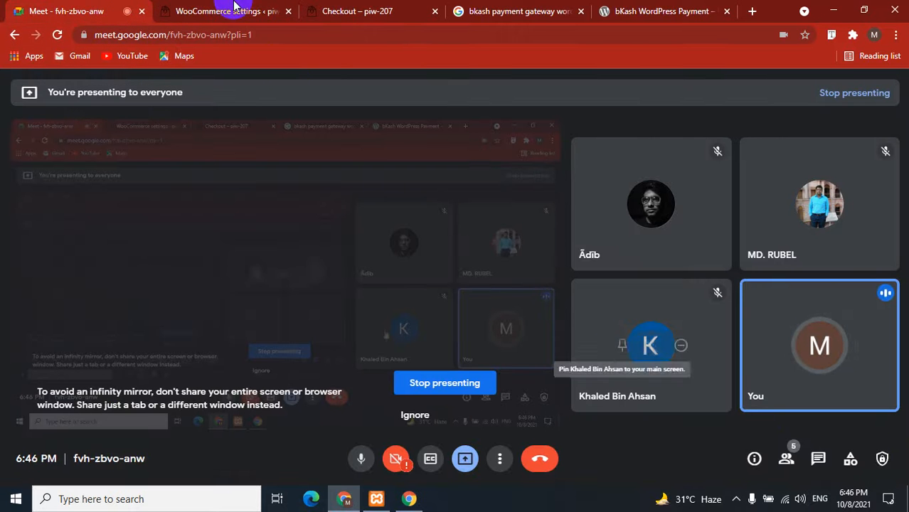
pyautogui.click(234, 10)
pyautogui.scroll(2, 468, 333)
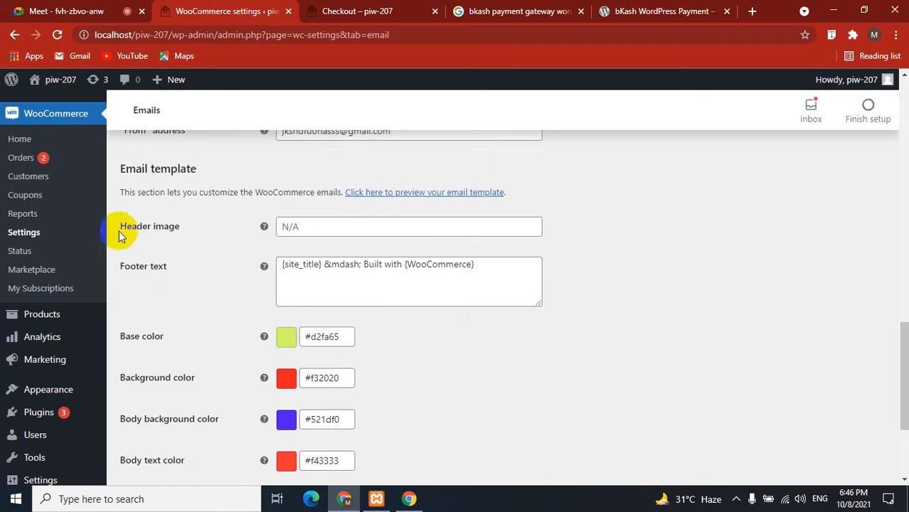
pyautogui.moveTo(118, 230); pyautogui.dragTo(197, 237)
pyautogui.click(199, 238)
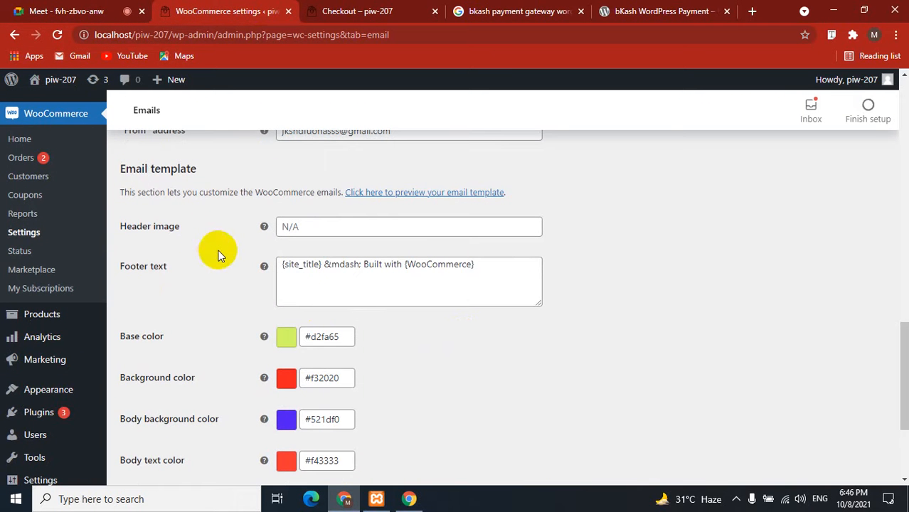
pyautogui.click(378, 225)
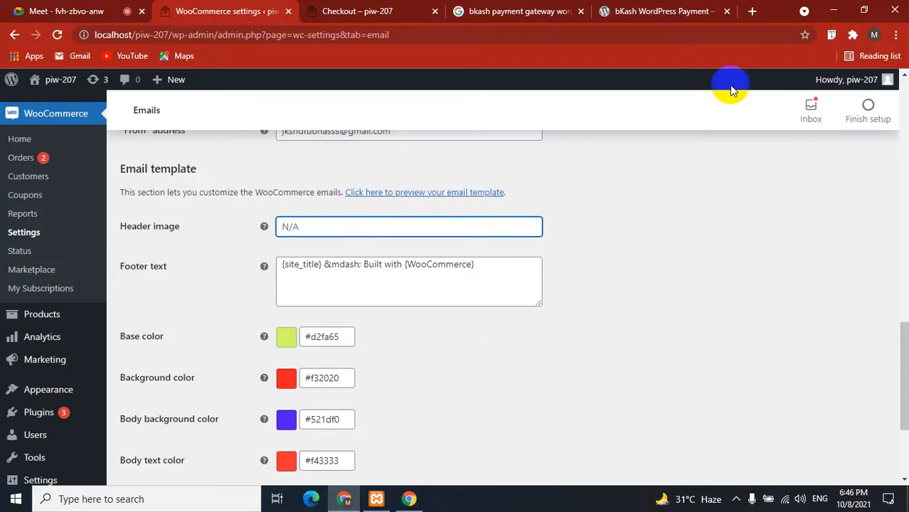
# Open Gmail (gmail.com) in a new browser tab.
pyautogui.click(696, 10)
pyautogui.click(752, 11)
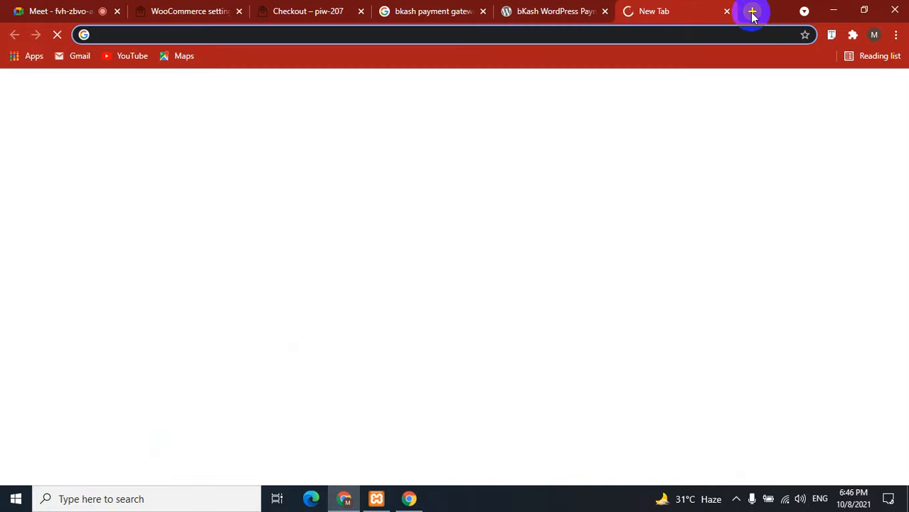
pyautogui.write('gmail.comm')
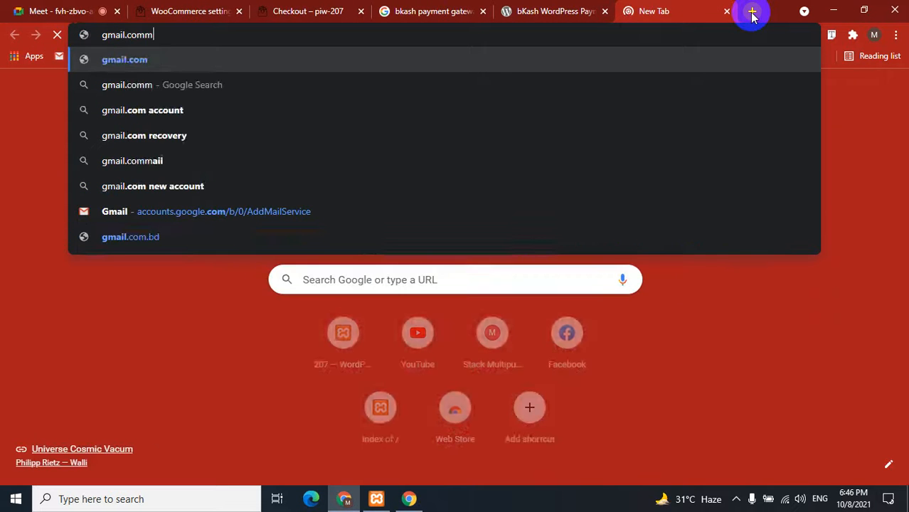
pyautogui.press('Return')
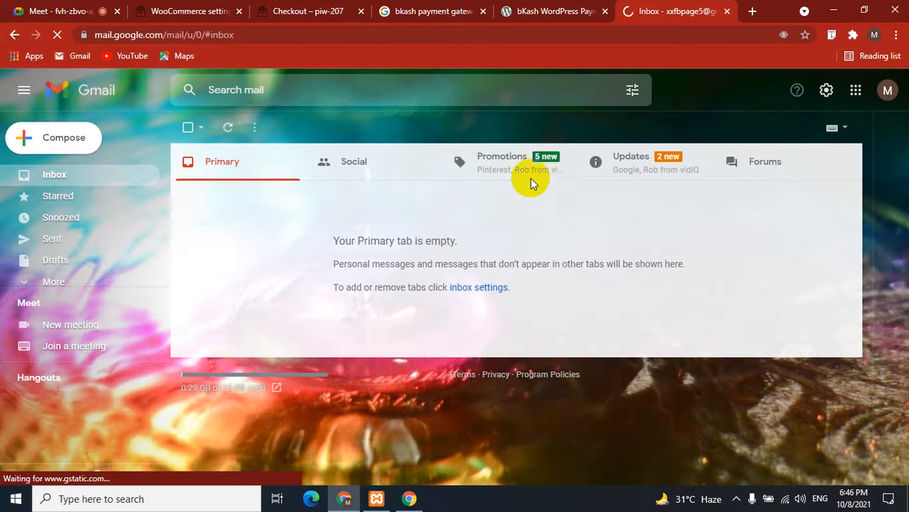
# Open the Pinterest 'Stylish Dress Book' email from the Promotions category.
pyautogui.click(507, 163)
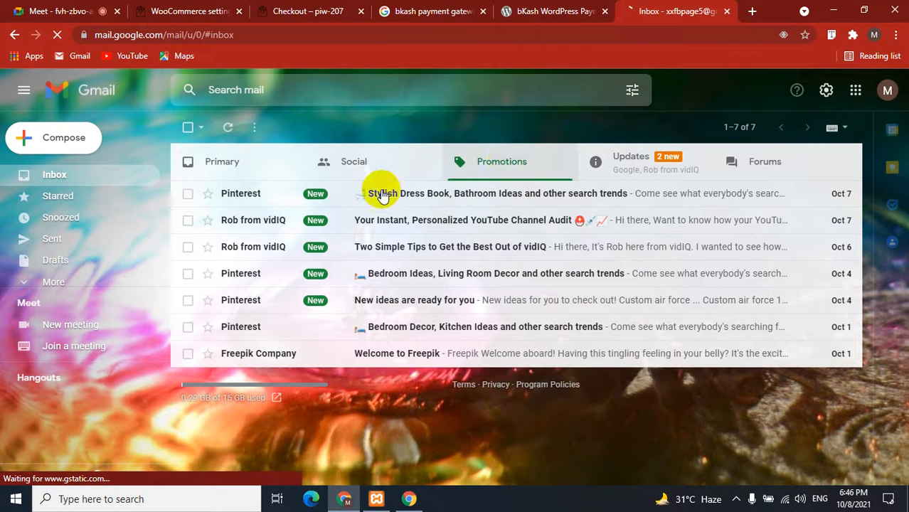
pyautogui.click(339, 202)
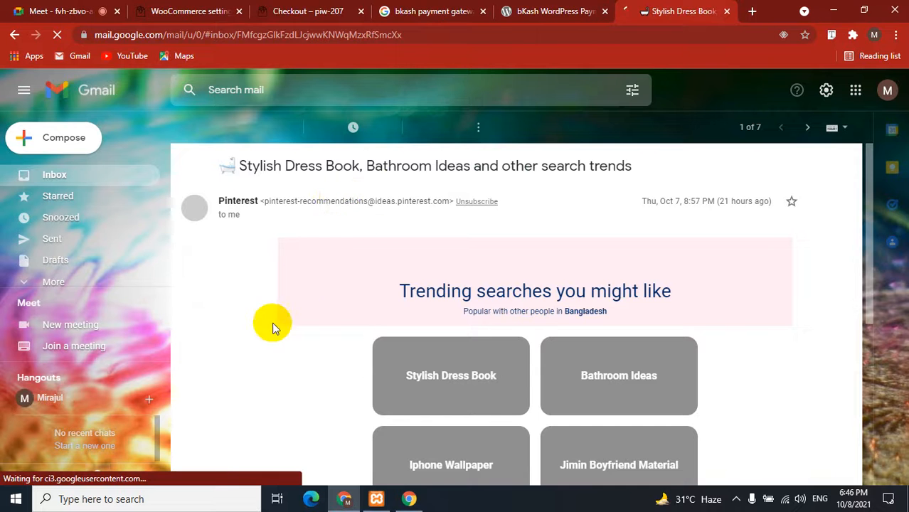
pyautogui.scroll(-5, 257, 335)
pyautogui.scroll(3, 257, 335)
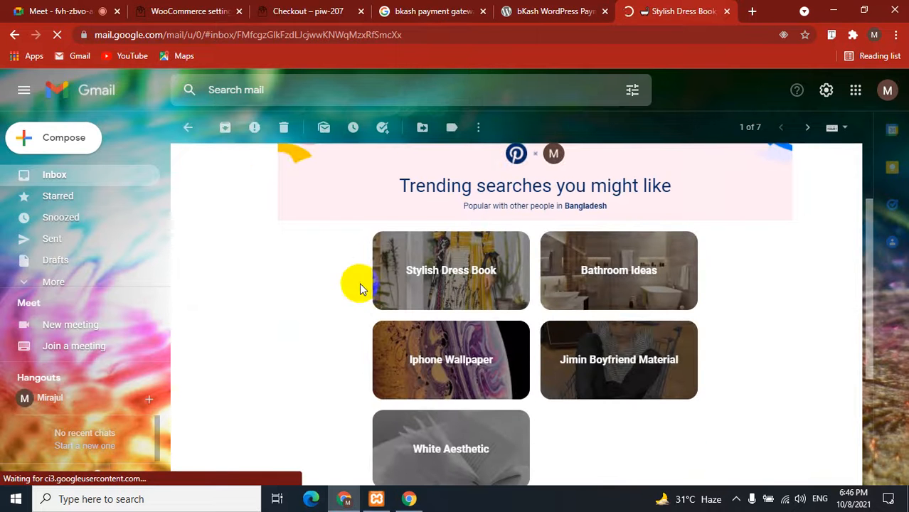
pyautogui.scroll(2, 318, 360)
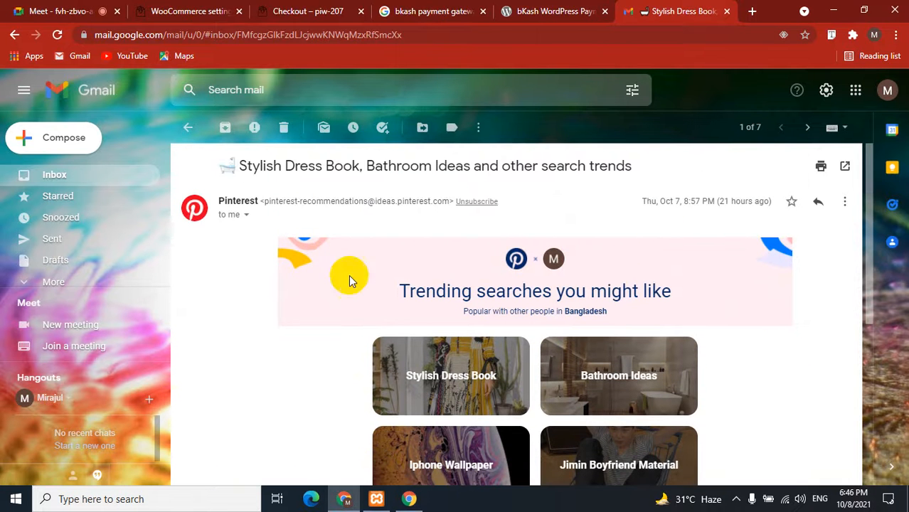
# Read the Pinterest email in Gmail, selecting its footer help links and company address lines.
pyautogui.click(308, 10)
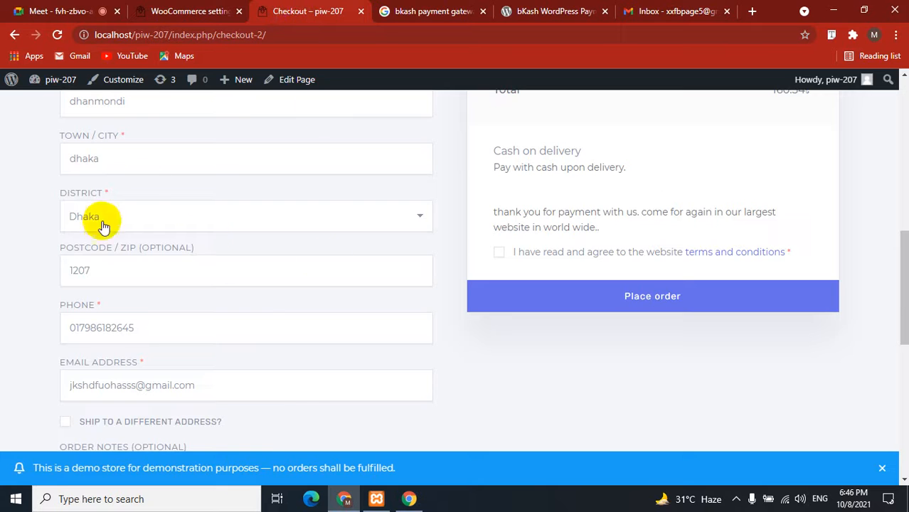
pyautogui.click(213, 11)
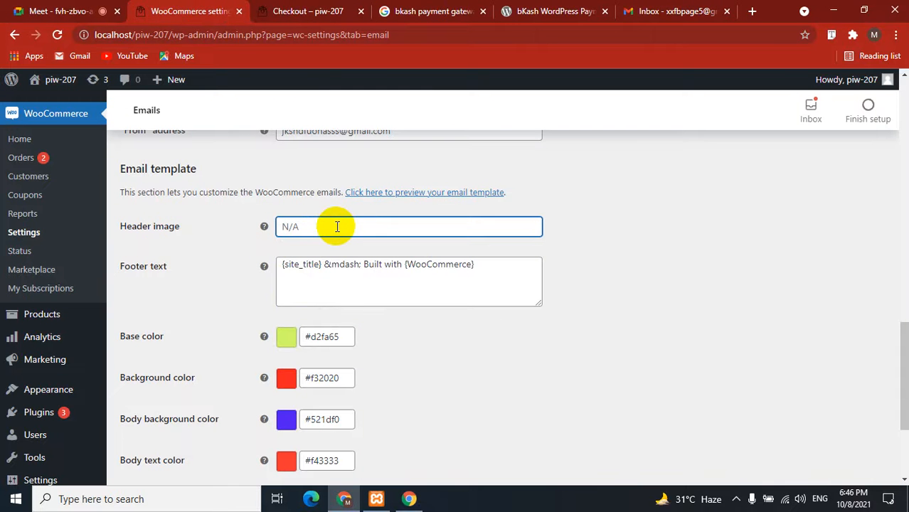
pyautogui.click(417, 9)
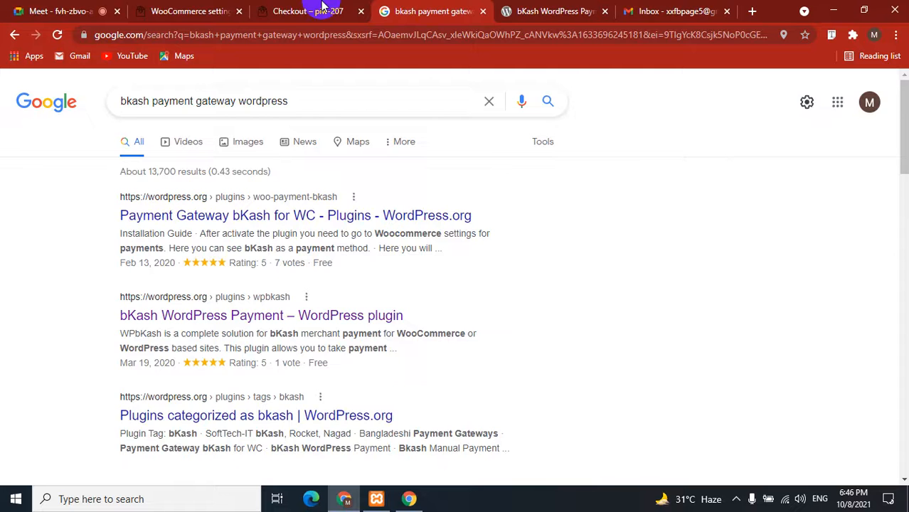
pyautogui.click(641, 8)
pyautogui.scroll(-2, 427, 220)
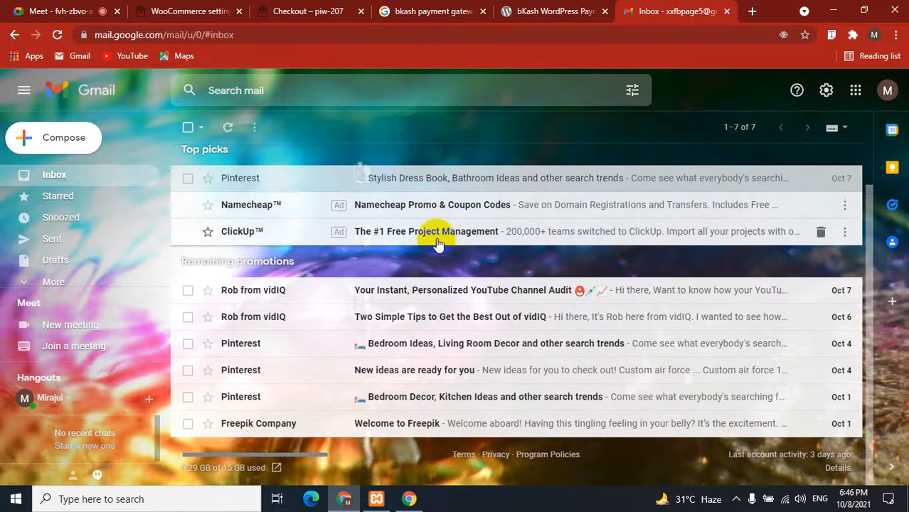
pyautogui.scroll(1, 398, 214)
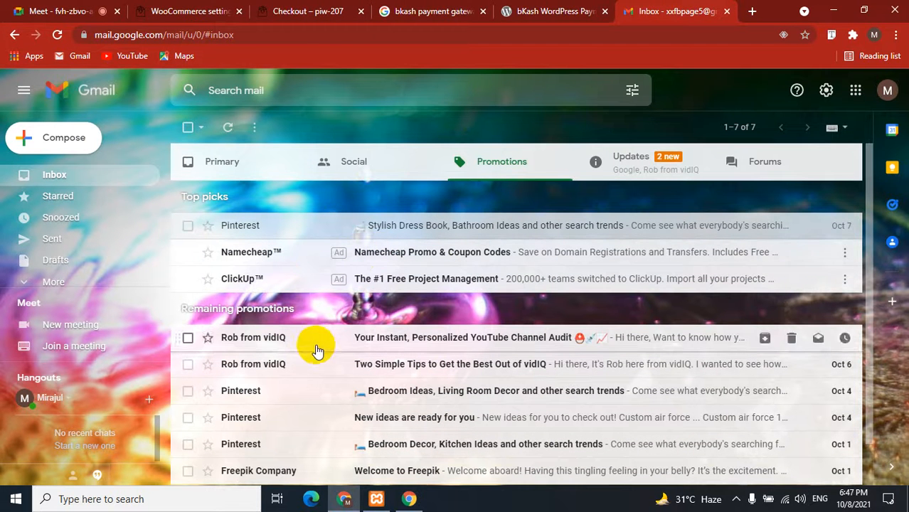
pyautogui.click(334, 234)
pyautogui.scroll(-5, 368, 270)
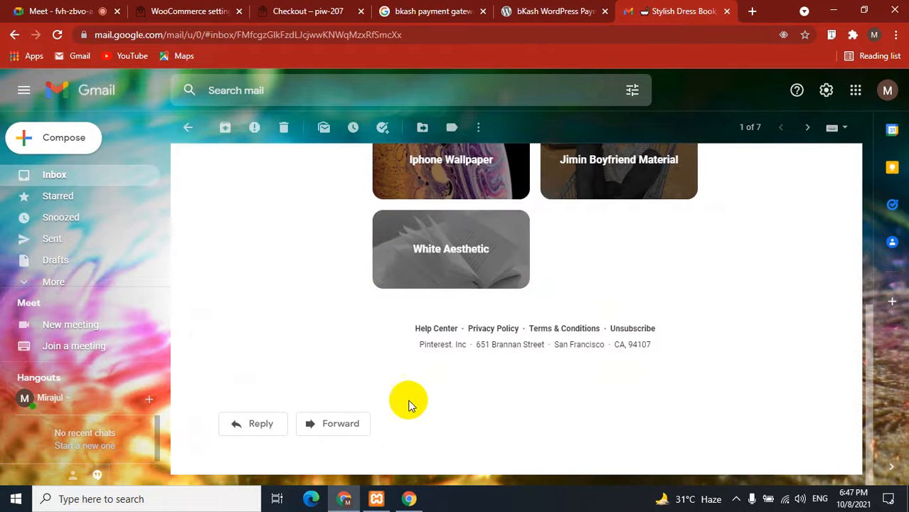
pyautogui.moveTo(397, 331); pyautogui.dragTo(676, 328)
pyautogui.click(711, 336)
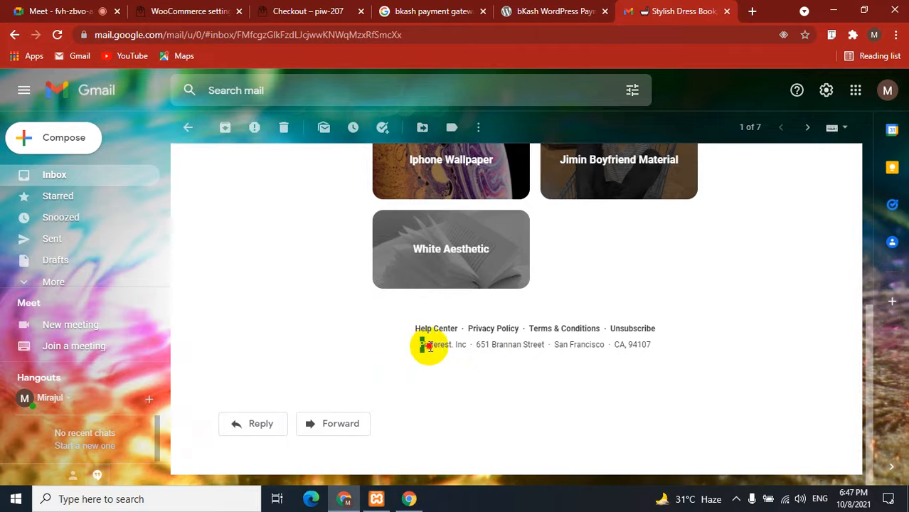
pyautogui.moveTo(428, 347); pyautogui.dragTo(574, 407)
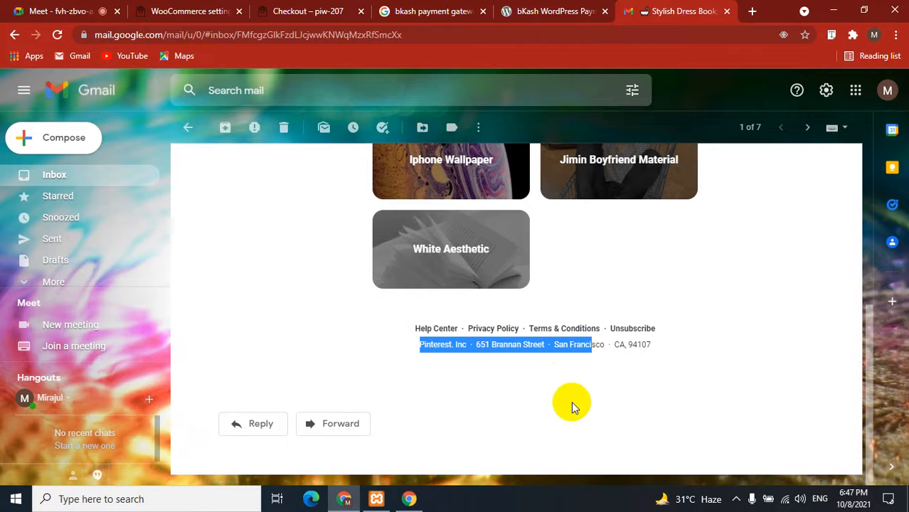
pyautogui.click(574, 406)
# Look over the WooCommerce email Footer text without changing it.
pyautogui.click(318, 8)
pyautogui.click(189, 11)
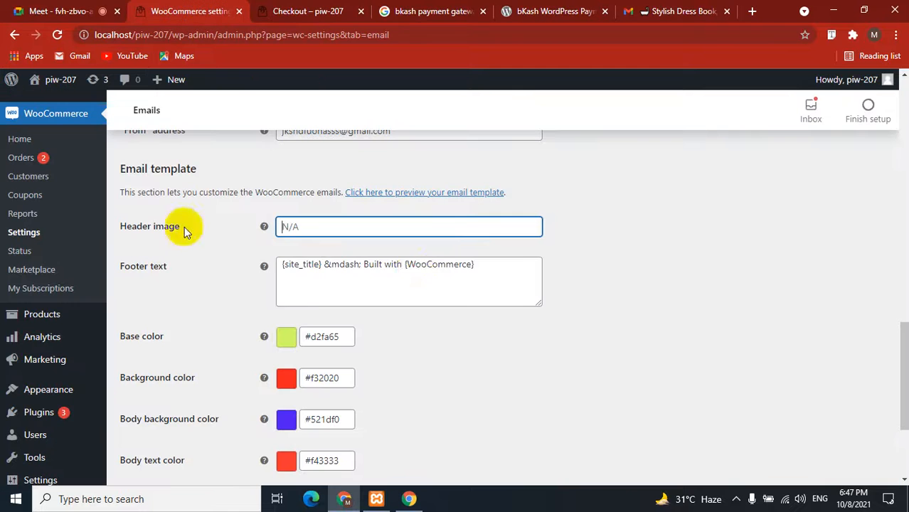
pyautogui.click(415, 266)
pyautogui.moveTo(514, 267); pyautogui.dragTo(255, 264)
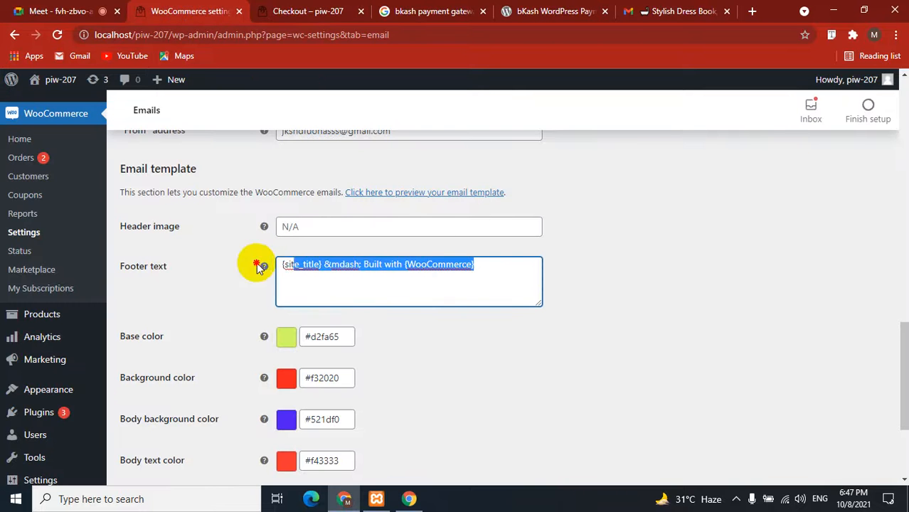
pyautogui.click(556, 273)
pyautogui.click(427, 10)
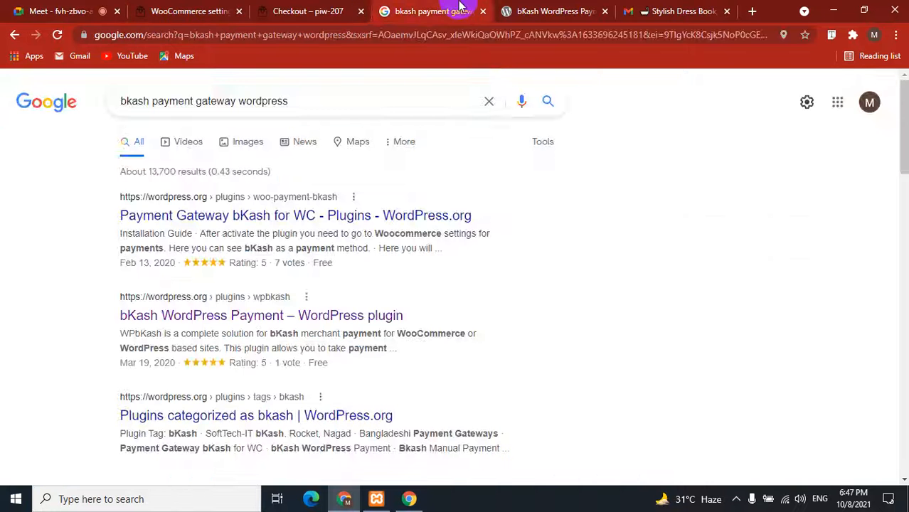
pyautogui.click(554, 10)
pyautogui.click(679, 10)
pyautogui.scroll(5, 255, 247)
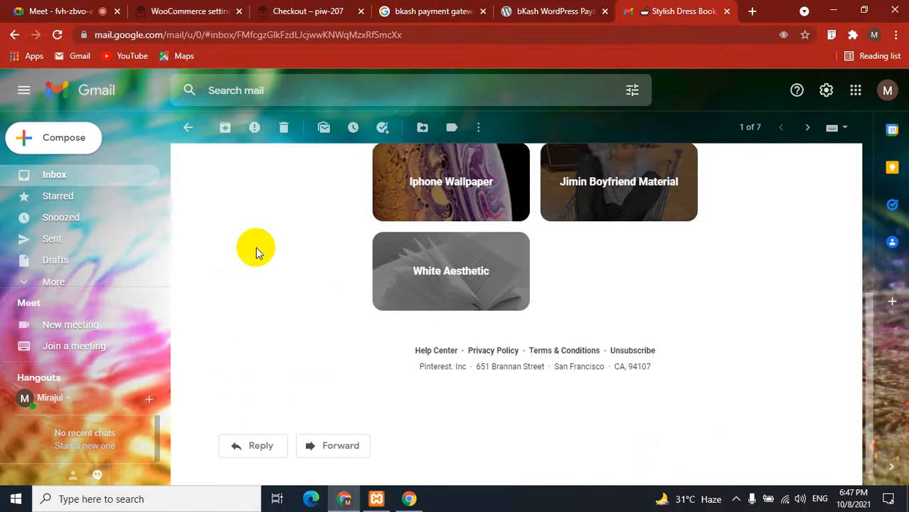
pyautogui.click(186, 12)
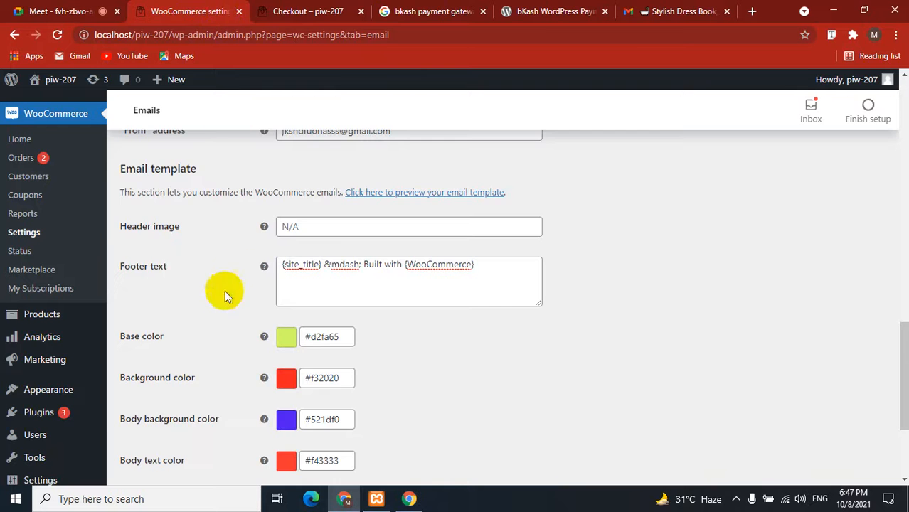
pyautogui.scroll(-2, 214, 277)
pyautogui.click(291, 249)
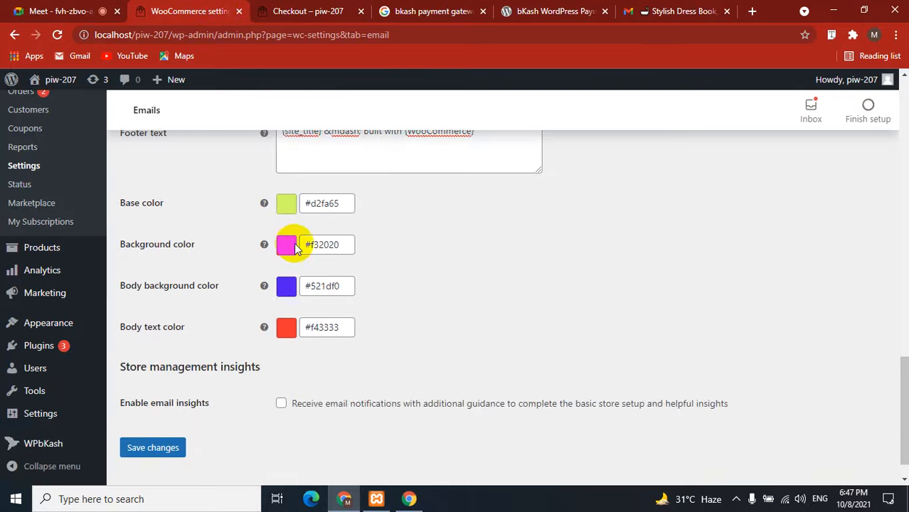
# Skim the Pinterest email again, open the Google saved-passwords alert under Updates, then return to WooCommerce.
pyautogui.click(632, 11)
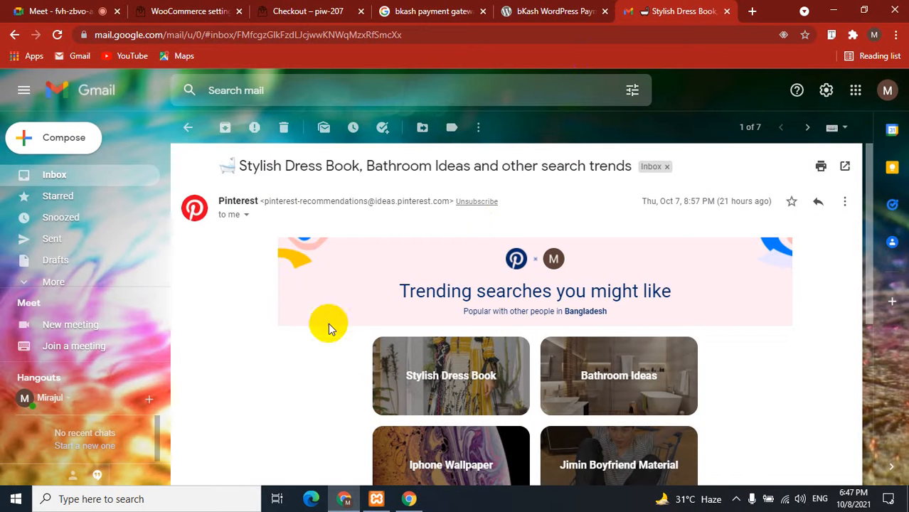
pyautogui.scroll(-3, 268, 369)
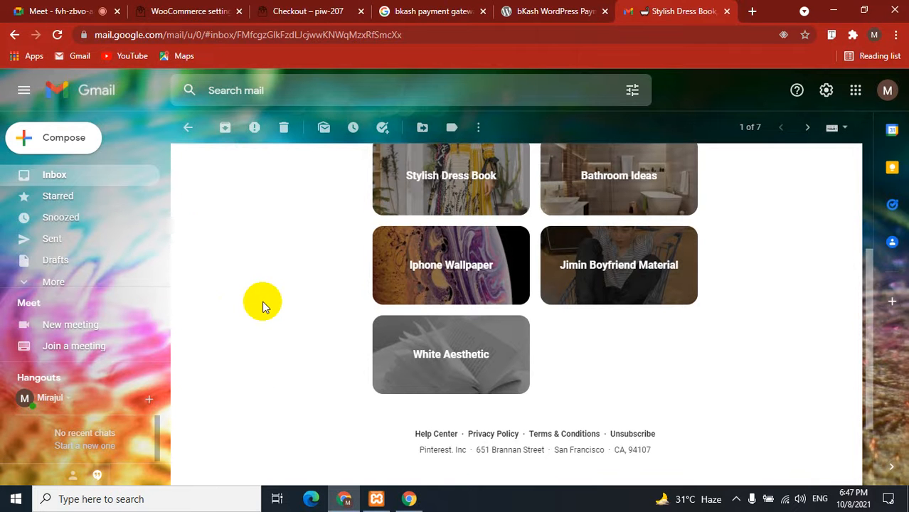
pyautogui.scroll(3, 262, 306)
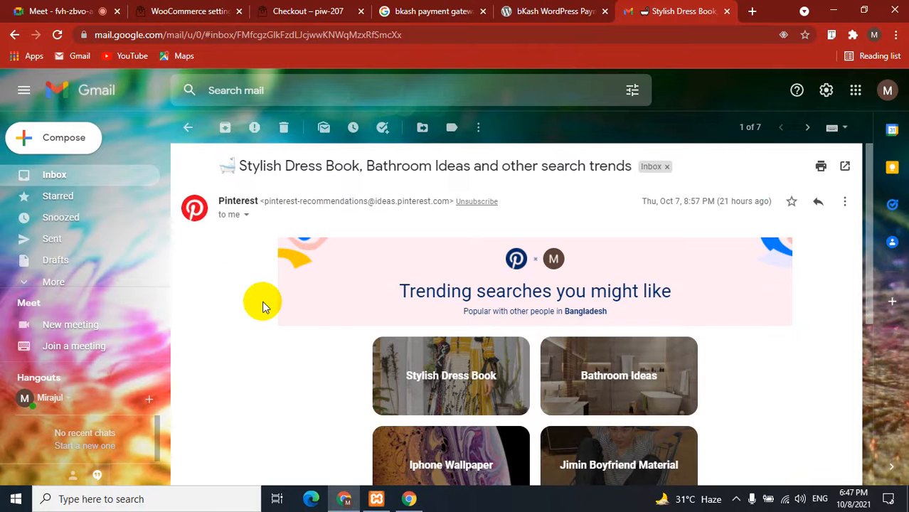
pyautogui.click(190, 128)
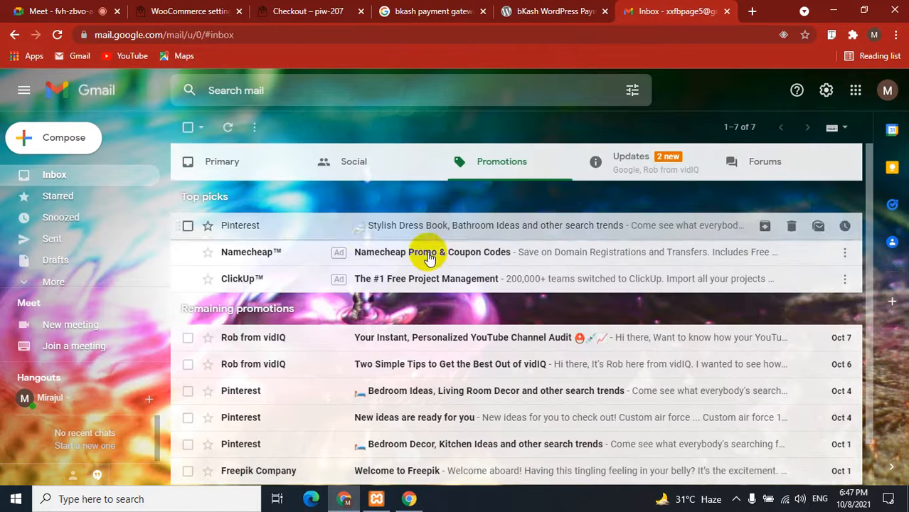
pyautogui.click(611, 156)
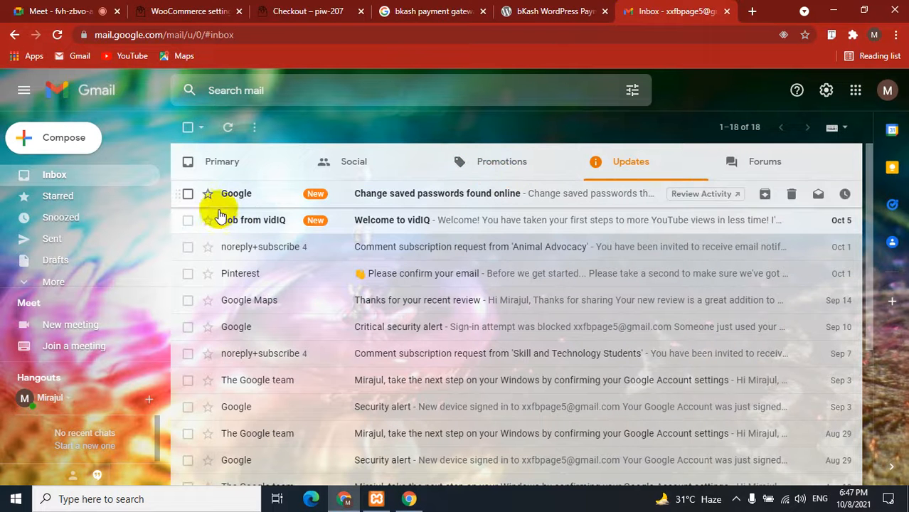
pyautogui.click(267, 195)
pyautogui.scroll(-2, 263, 292)
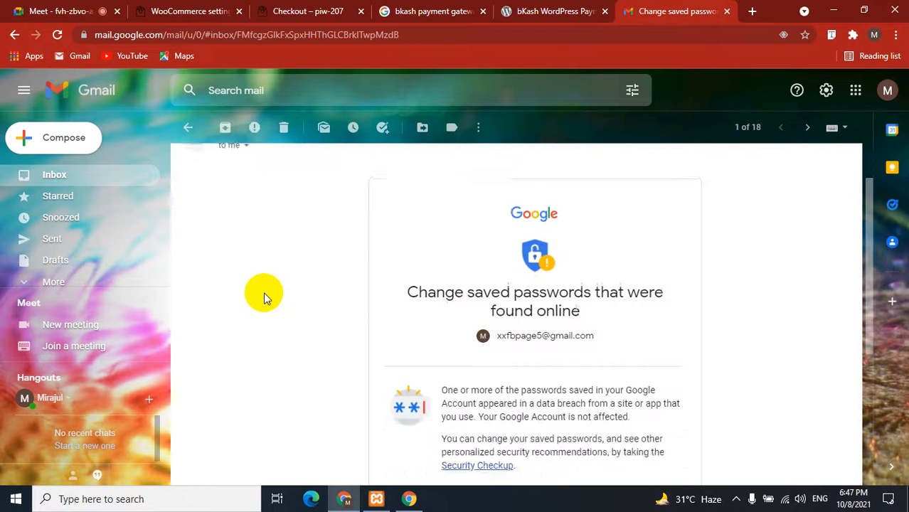
pyautogui.scroll(2, 263, 292)
pyautogui.click(187, 127)
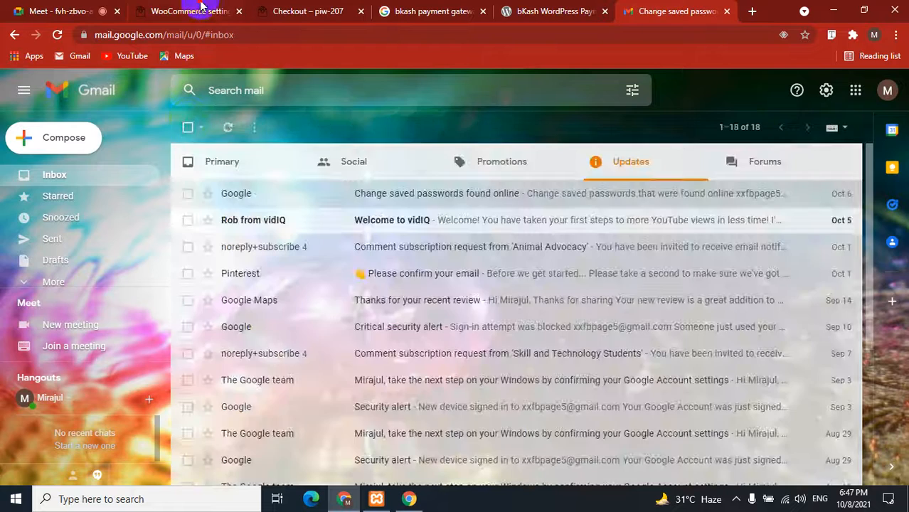
pyautogui.click(186, 11)
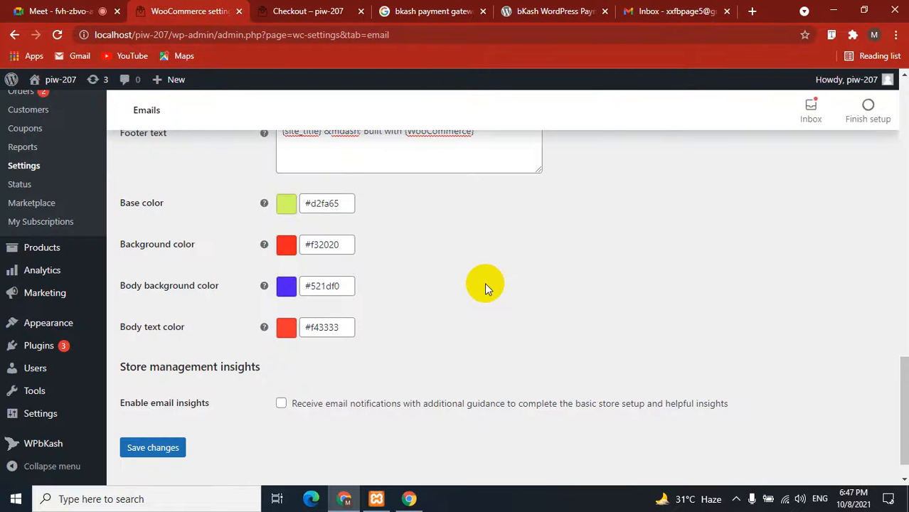
# Save the Emails settings and load the WooCommerce Advanced settings page.
pyautogui.click(141, 448)
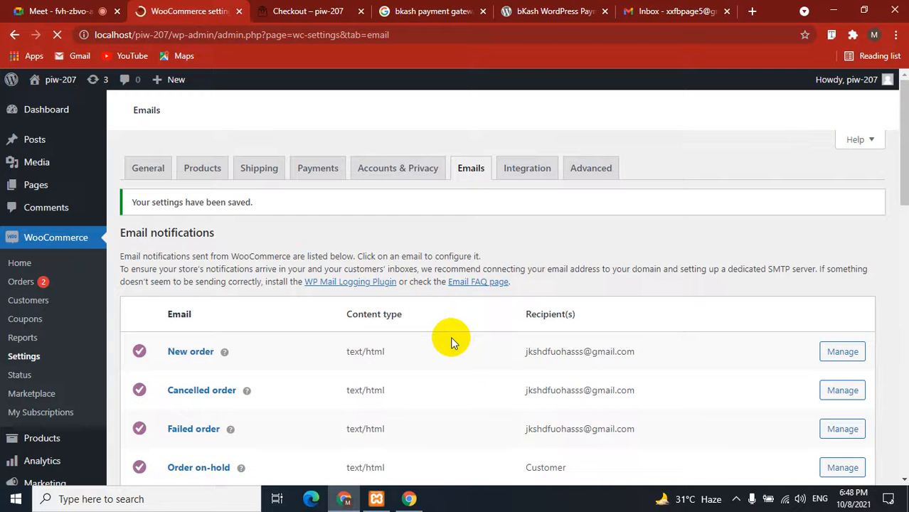
pyautogui.click(590, 168)
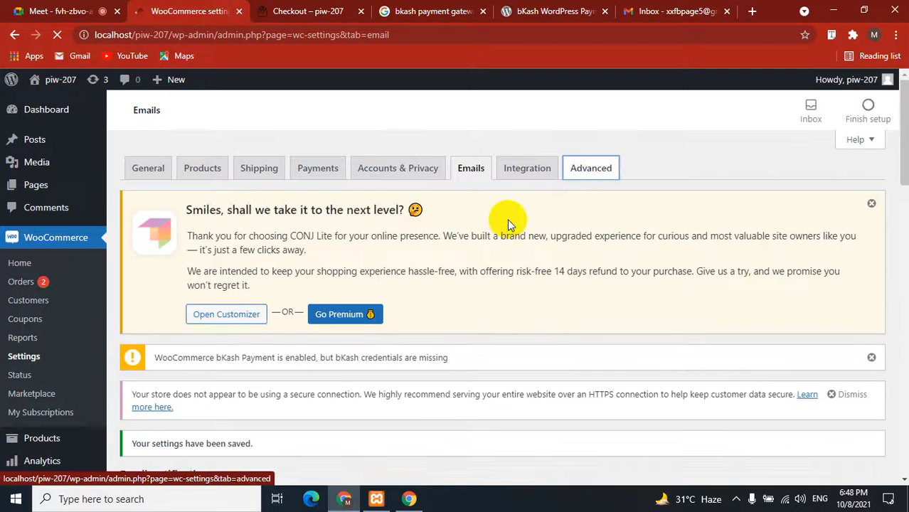
pyautogui.scroll(-5, 327, 291)
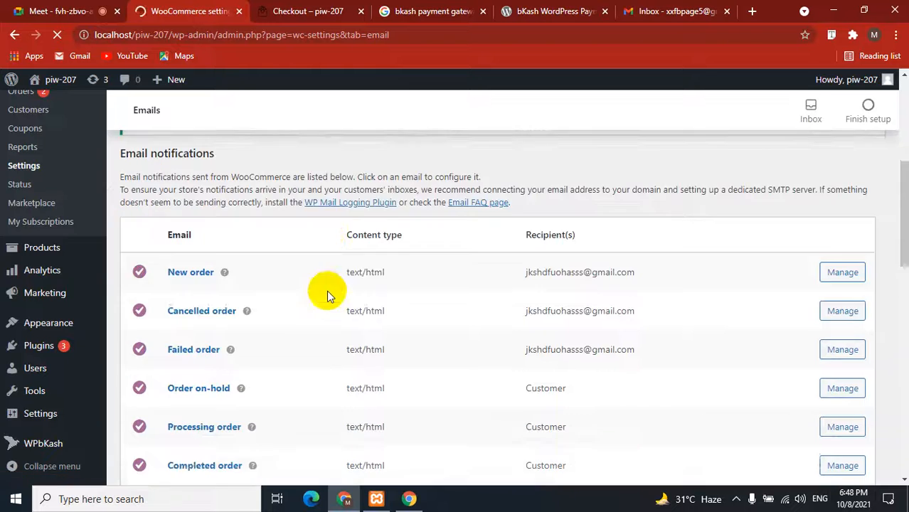
pyautogui.scroll(5, 327, 290)
pyautogui.click(591, 168)
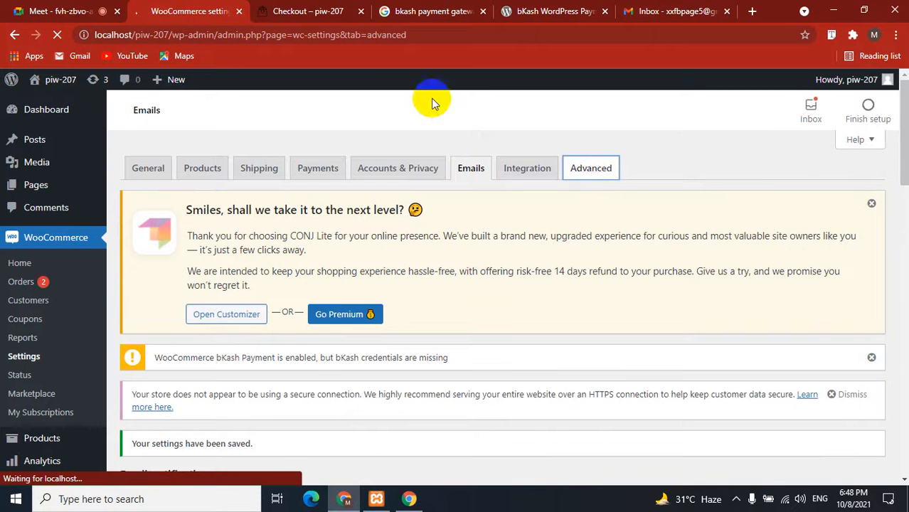
# Scroll through the Advanced page setup, looking over the Cart, Checkout and My account labels.
pyautogui.click(80, 10)
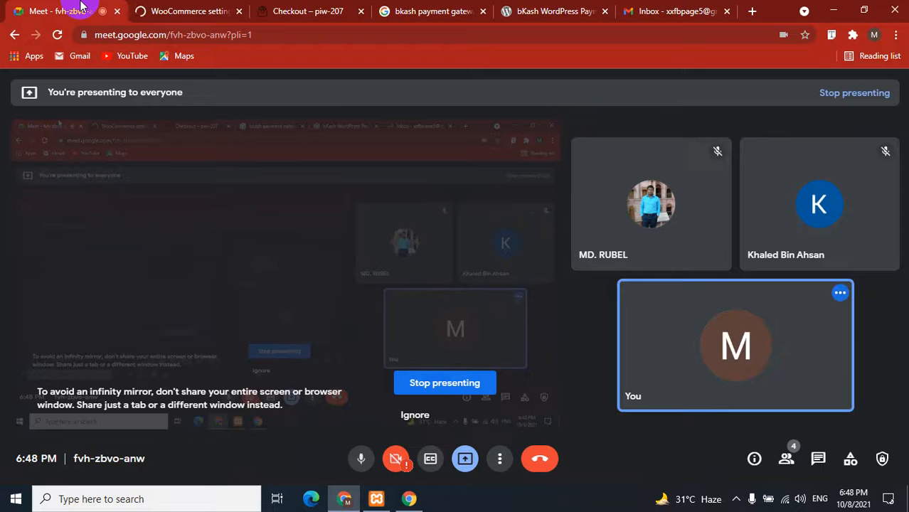
pyautogui.click(188, 11)
pyautogui.scroll(-5, 404, 283)
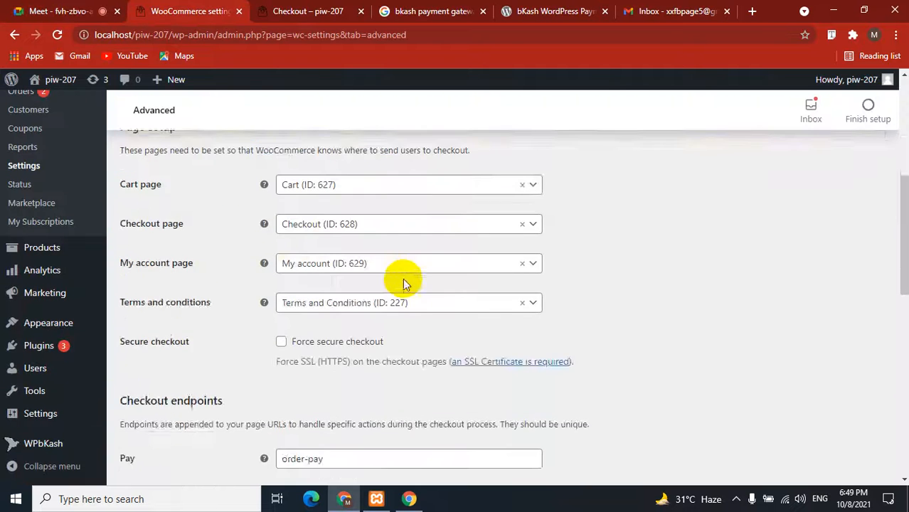
pyautogui.scroll(5, 404, 283)
pyautogui.scroll(-3, 405, 278)
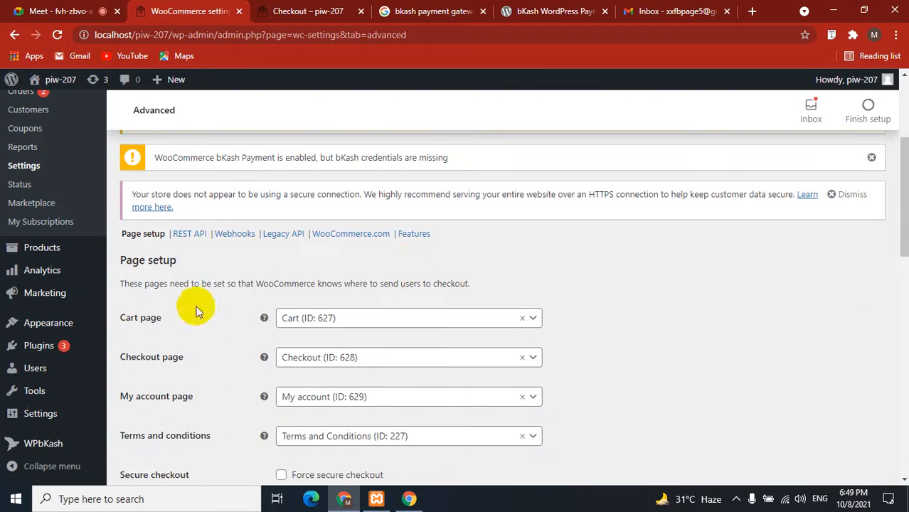
pyautogui.scroll(-2, 139, 318)
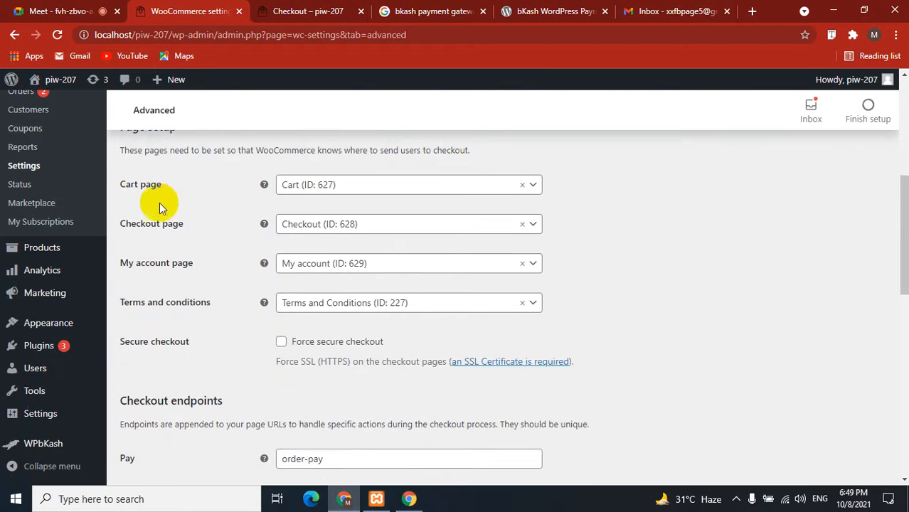
pyautogui.moveTo(121, 262); pyautogui.dragTo(202, 273)
pyautogui.moveTo(121, 304); pyautogui.dragTo(195, 308)
# Open the Terms and conditions page dropdown, close it unchanged, and go to WooCommerce Orders.
pyautogui.click(373, 303)
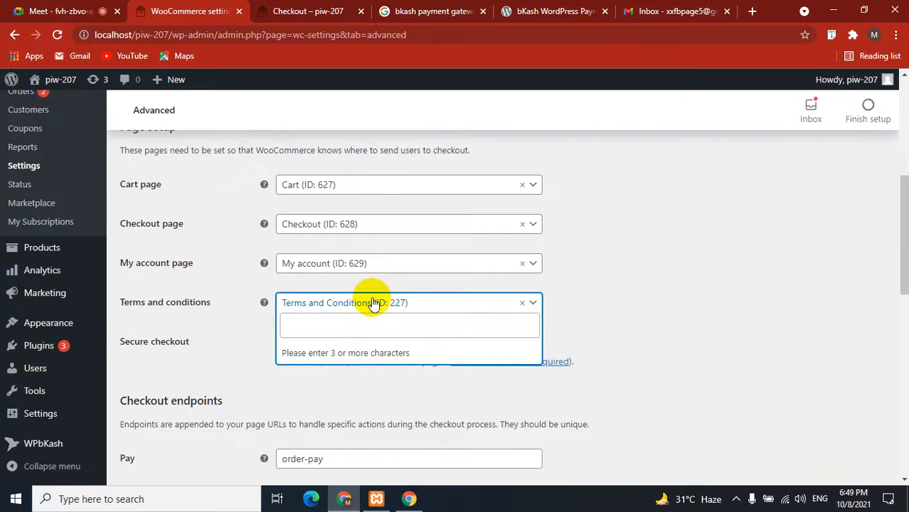
pyautogui.click(360, 325)
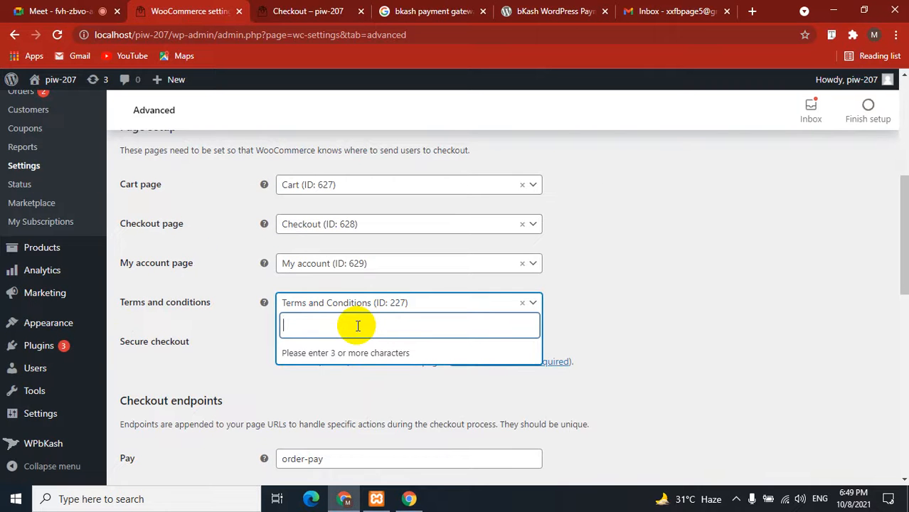
pyautogui.click(214, 348)
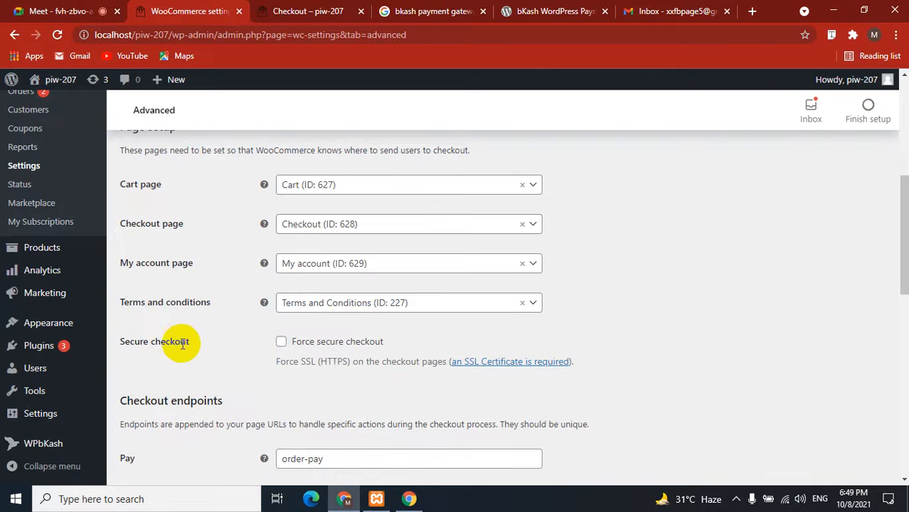
pyautogui.scroll(-4, 181, 340)
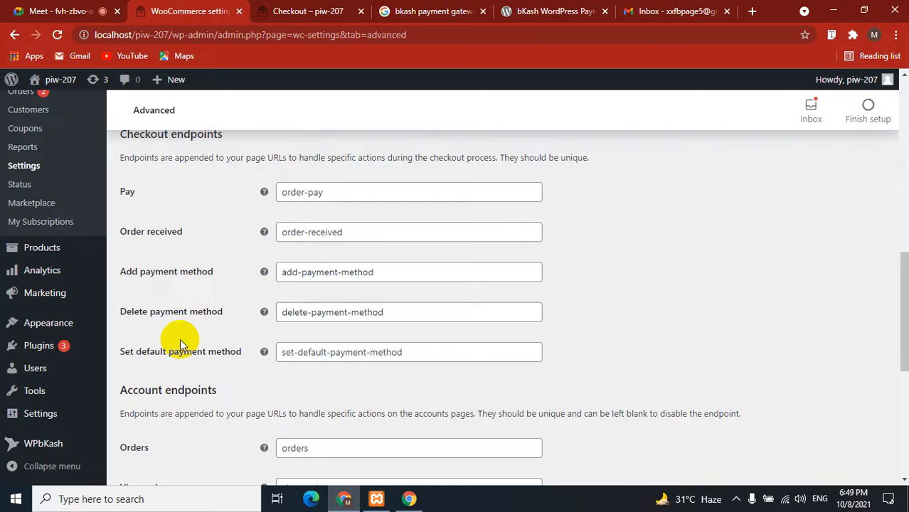
pyautogui.scroll(-4, 186, 348)
pyautogui.scroll(5, 185, 347)
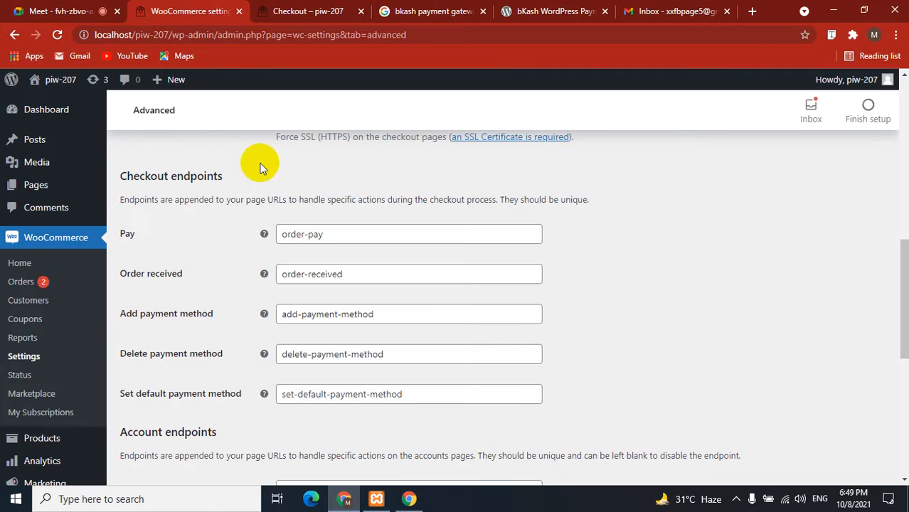
pyautogui.click(24, 283)
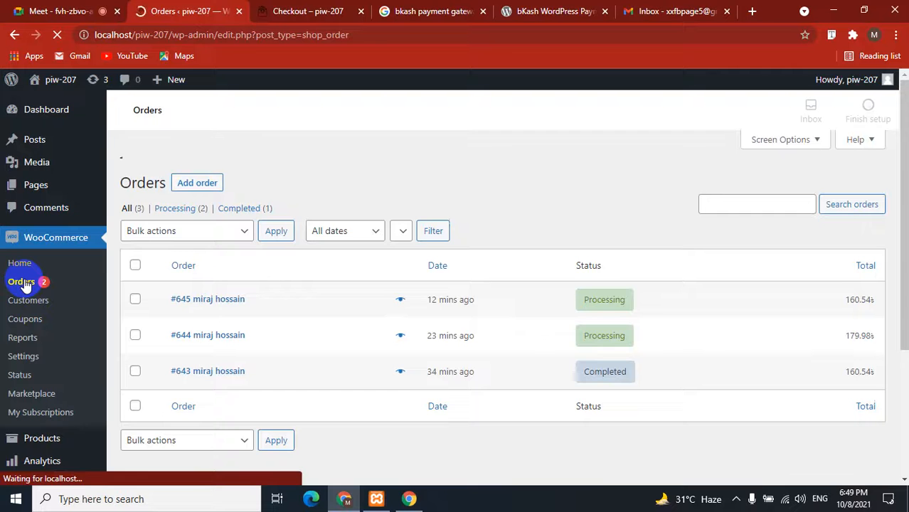
# Mark orders #644 and #645 as Completed from their order previews.
pyautogui.scroll(-3, 370, 277)
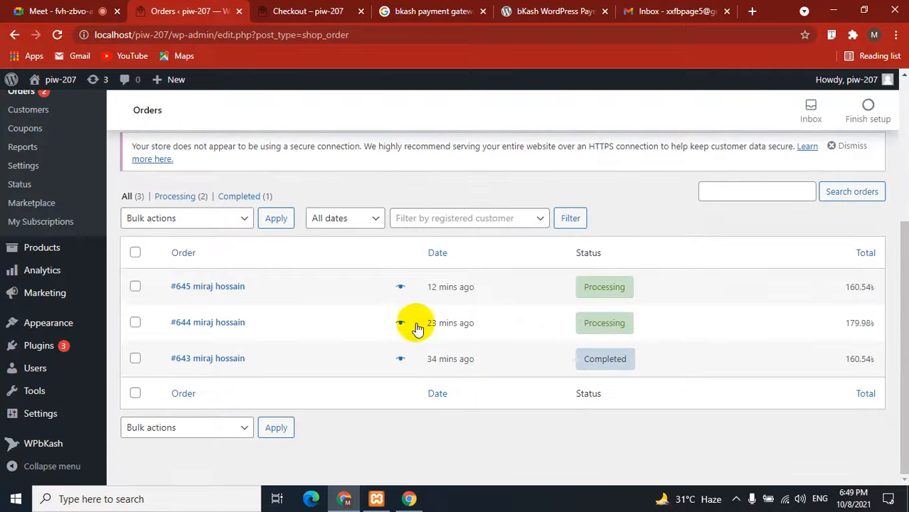
pyautogui.click(402, 324)
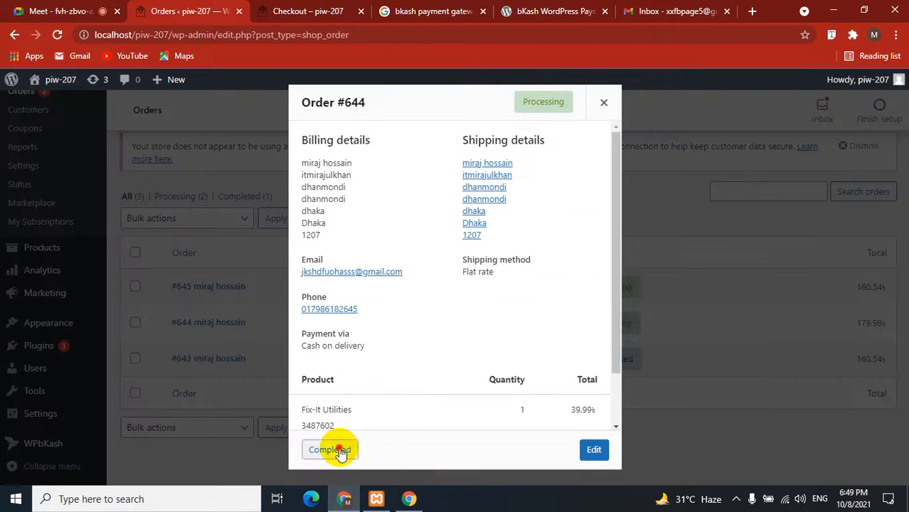
pyautogui.click(338, 451)
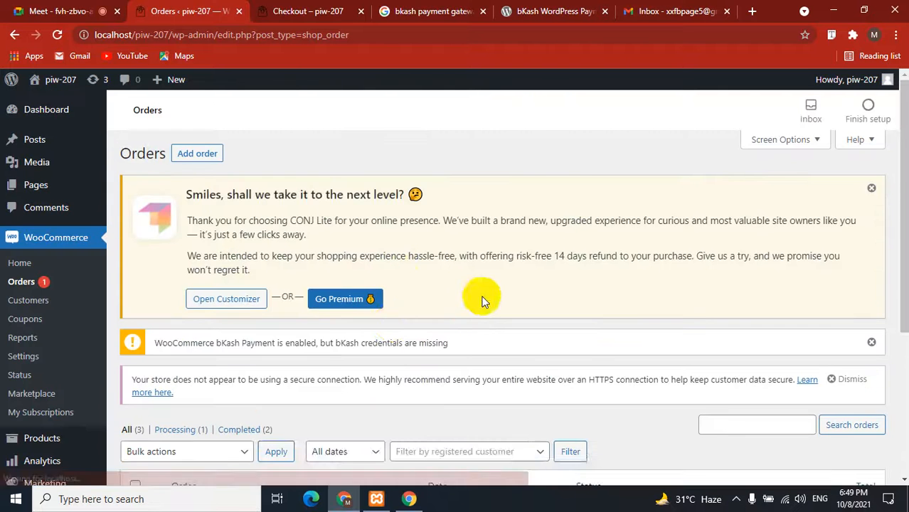
pyautogui.scroll(-3, 444, 298)
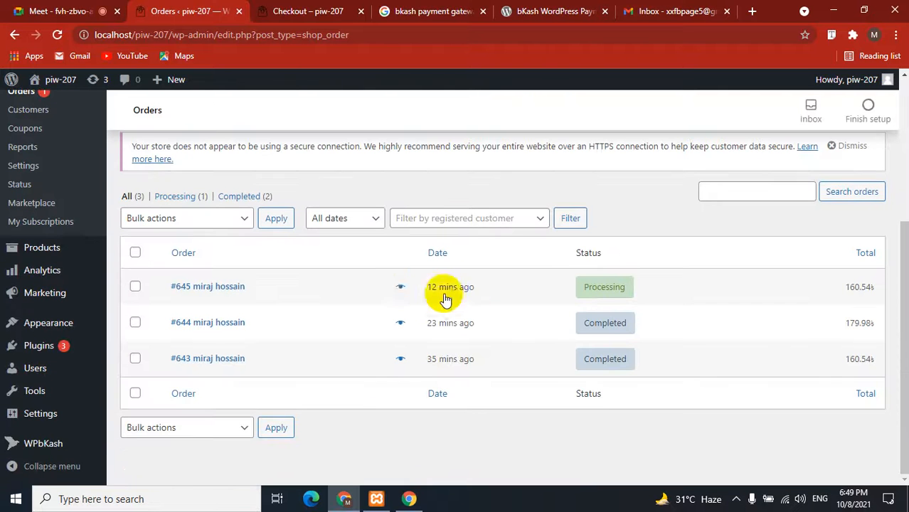
pyautogui.click(402, 287)
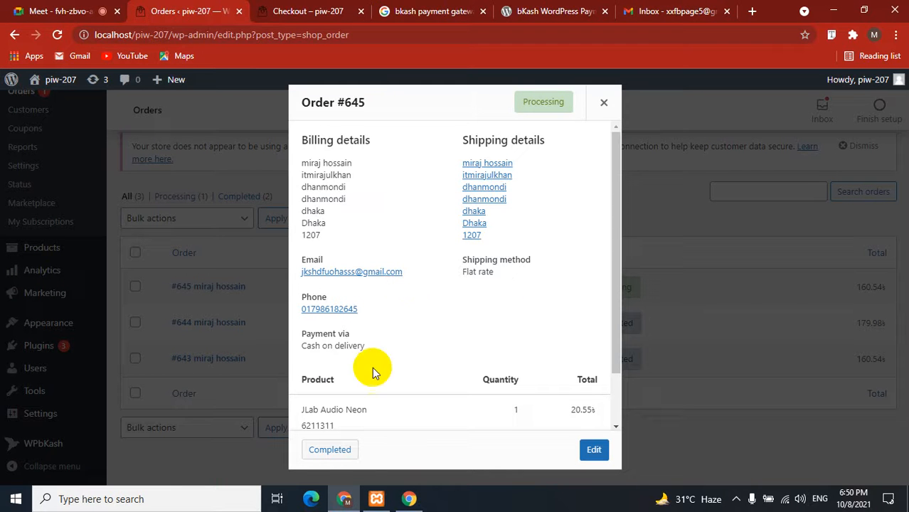
pyautogui.click(329, 449)
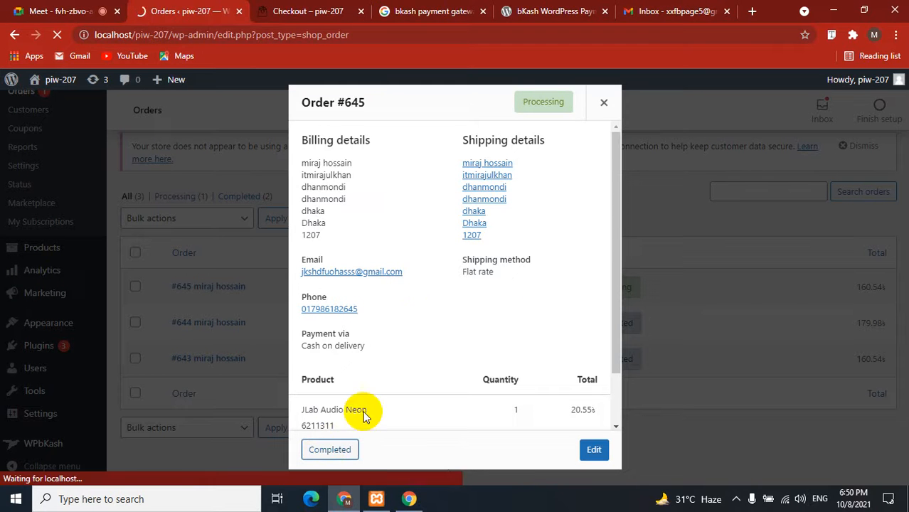